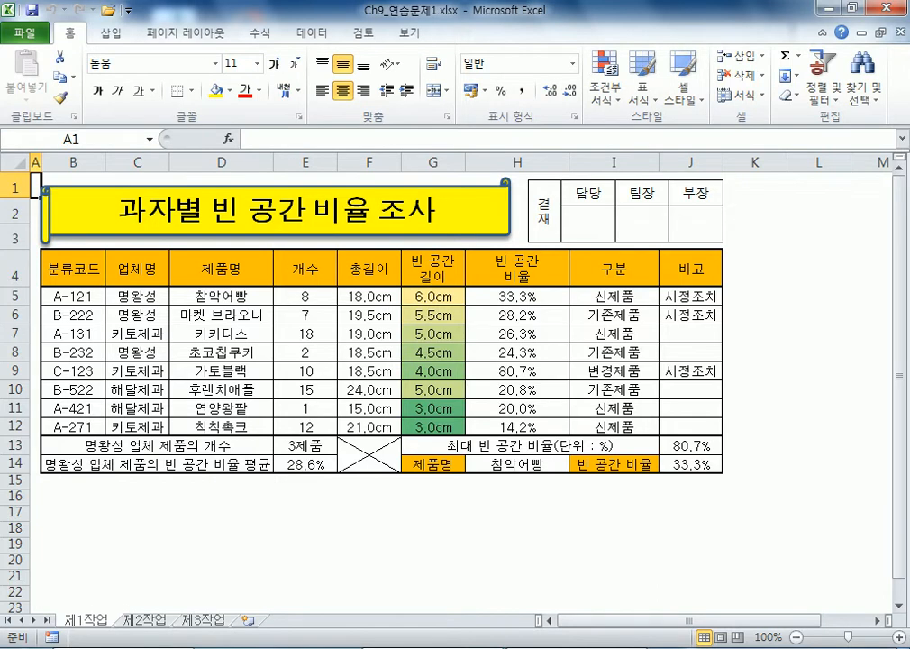
# - Switch to Notepad and write the heading "차트작업" with the line "1. 범위를 지정" below it
pyautogui.hotkey('alt', 'Tab')
pyautogui.write('차트작업')
pyautogui.press('Return')
pyautogui.write('1. ')
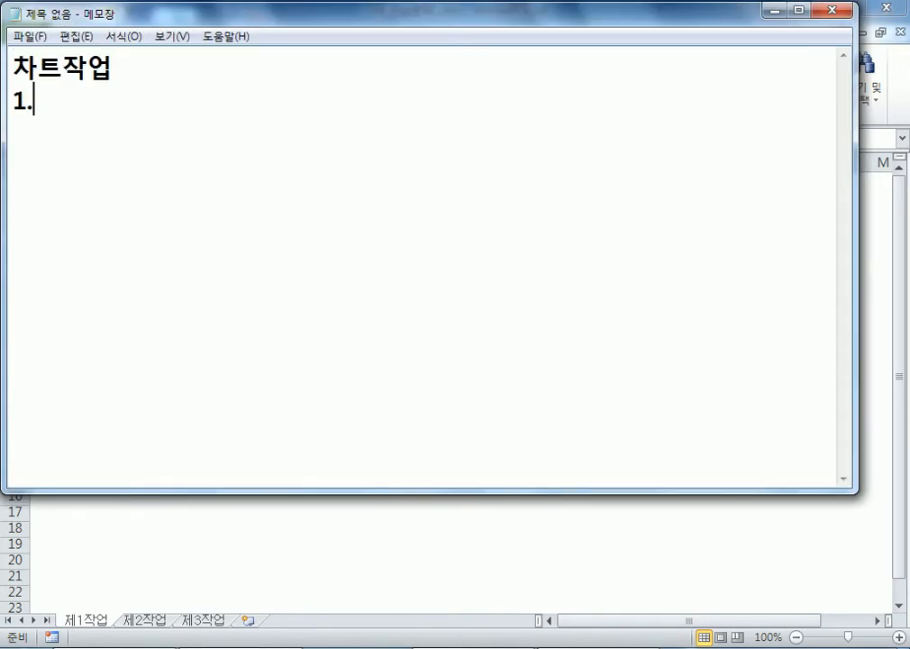
pyautogui.write('범위를 지저')
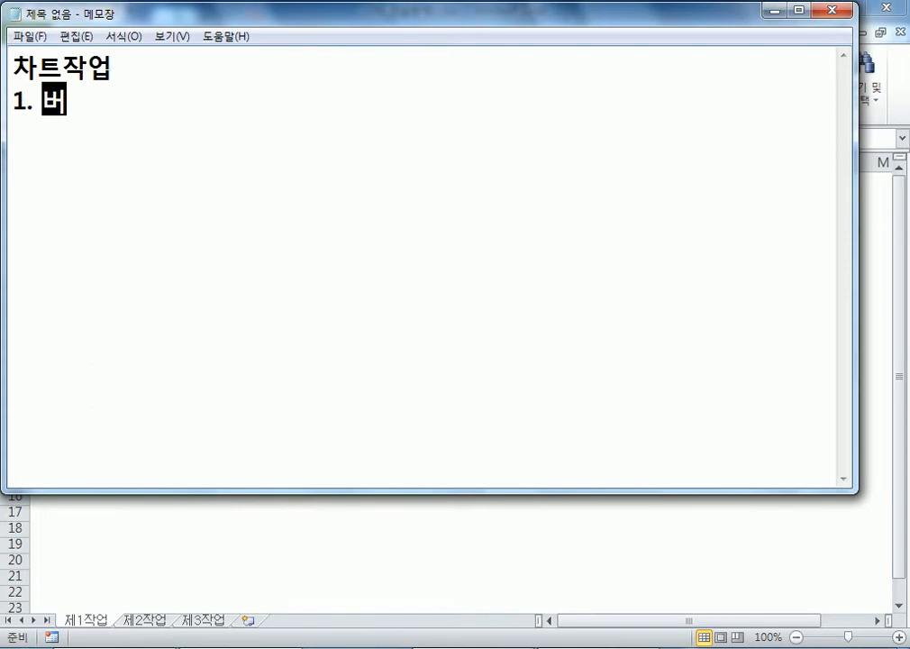
pyautogui.write('ㅇ')
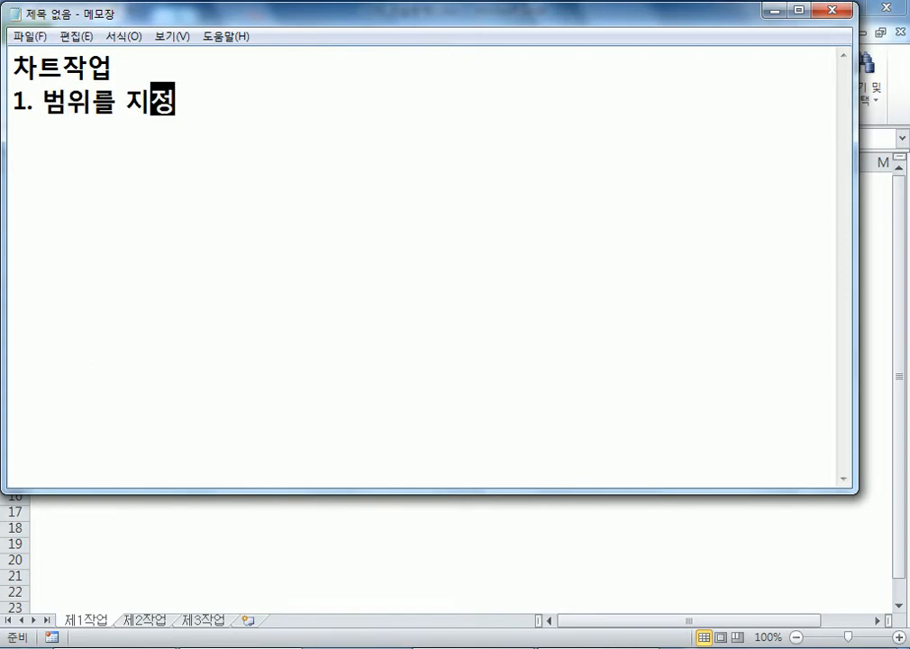
pyautogui.press('Return')
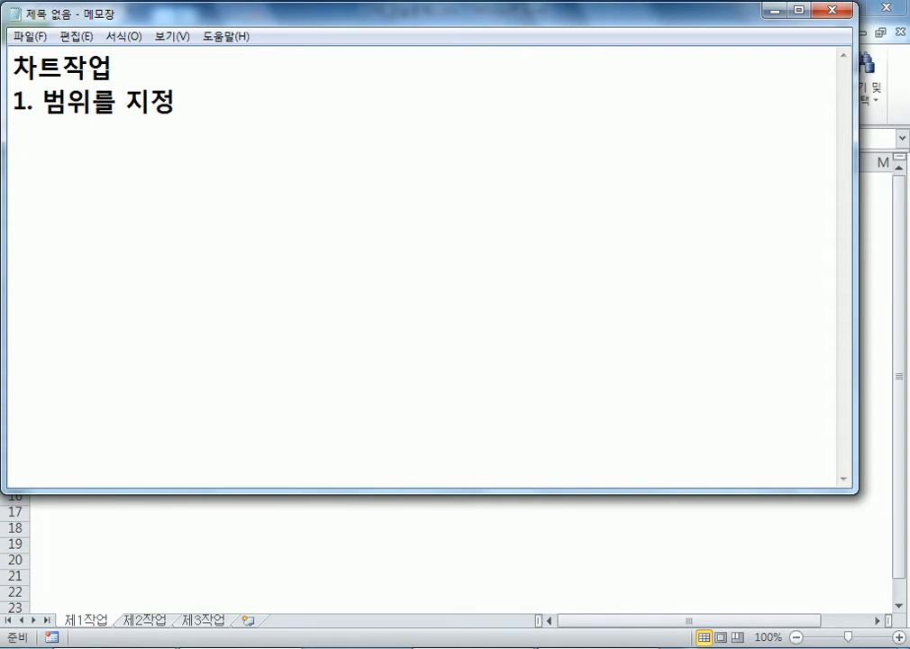
# - Return to the Excel workbook and turn on the display of gridlines (눈금선) on sheet 제1작업
pyautogui.hotkey('alt', 'Tab')
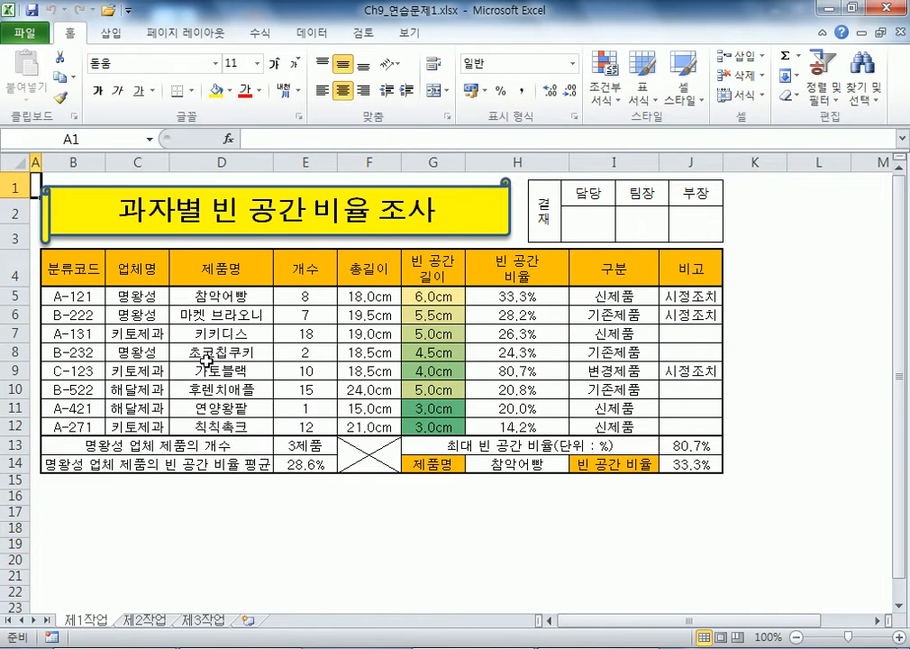
pyautogui.scroll(-3, 206, 358)
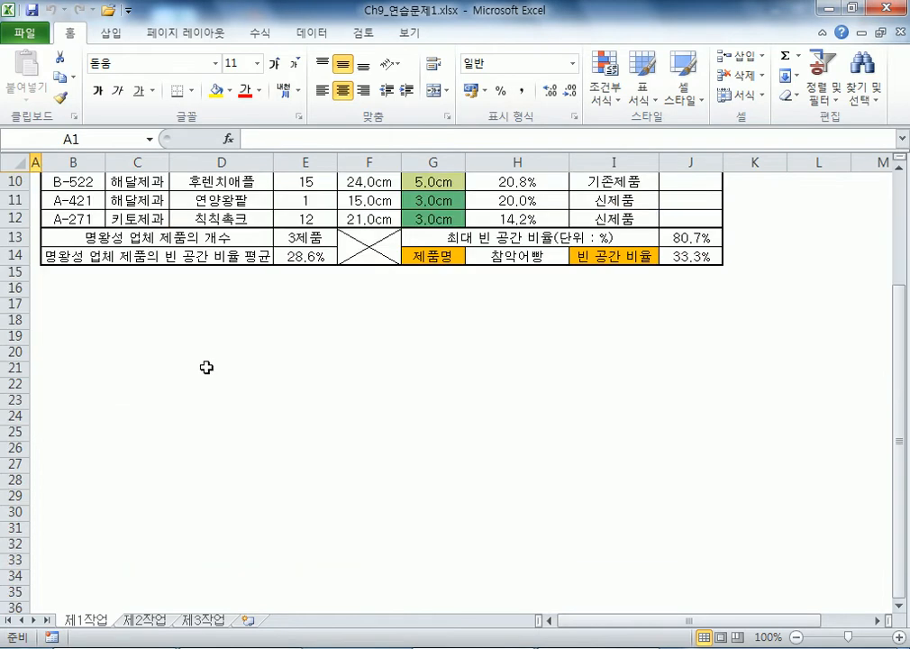
pyautogui.click(89, 355)
pyautogui.moveTo(98, 355); pyautogui.dragTo(130, 352)
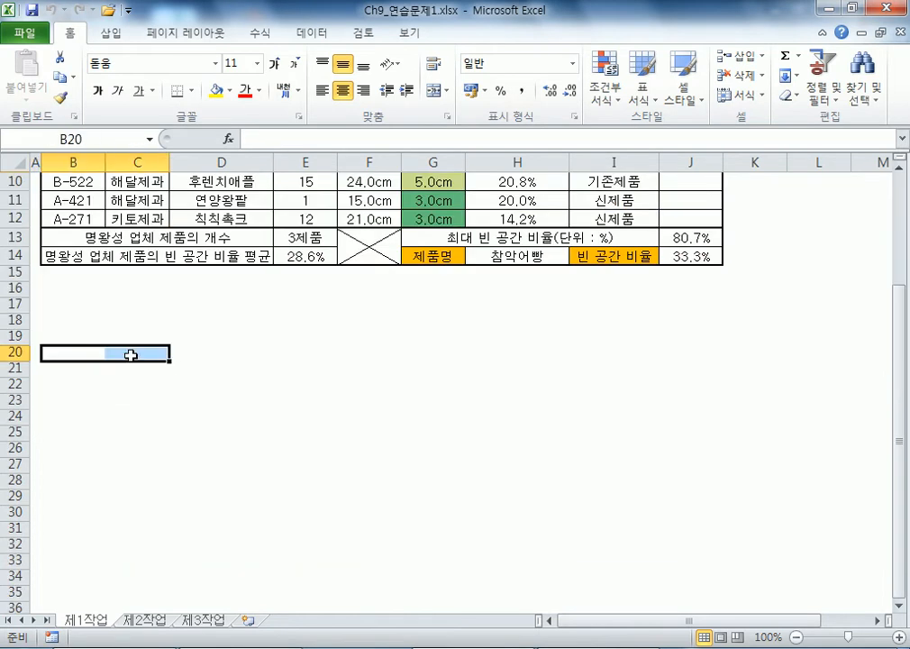
pyautogui.click(130, 351)
pyautogui.click(399, 36)
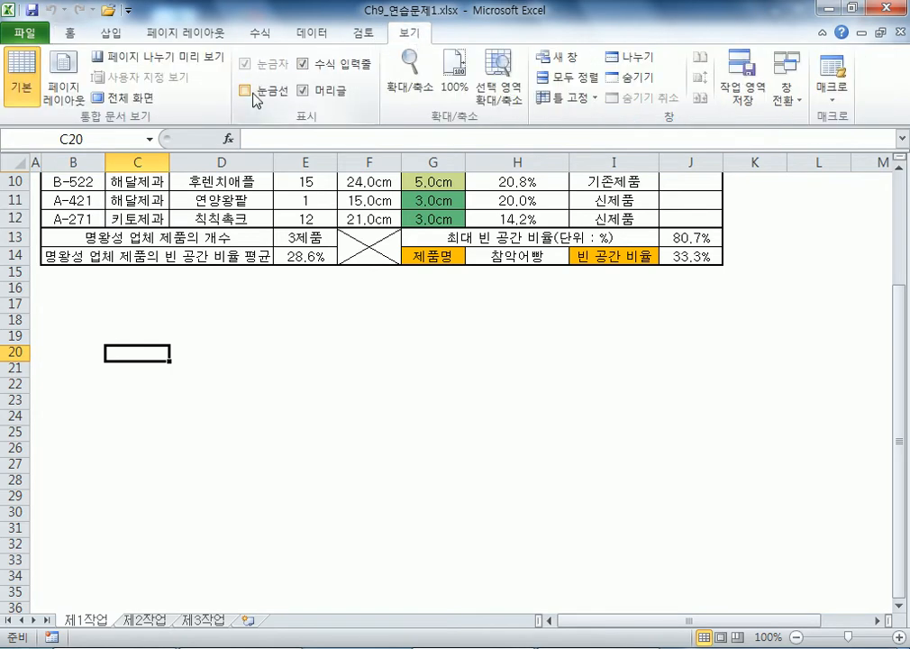
# - Select the separate ranges C20:D20, C22:D22 and C24:D25 together with F20, F22 and F24:F25
pyautogui.moveTo(136, 350); pyautogui.dragTo(199, 353)
pyautogui.moveTo(134, 382); pyautogui.dragTo(189, 383)
pyautogui.moveTo(149, 418); pyautogui.dragTo(189, 436)
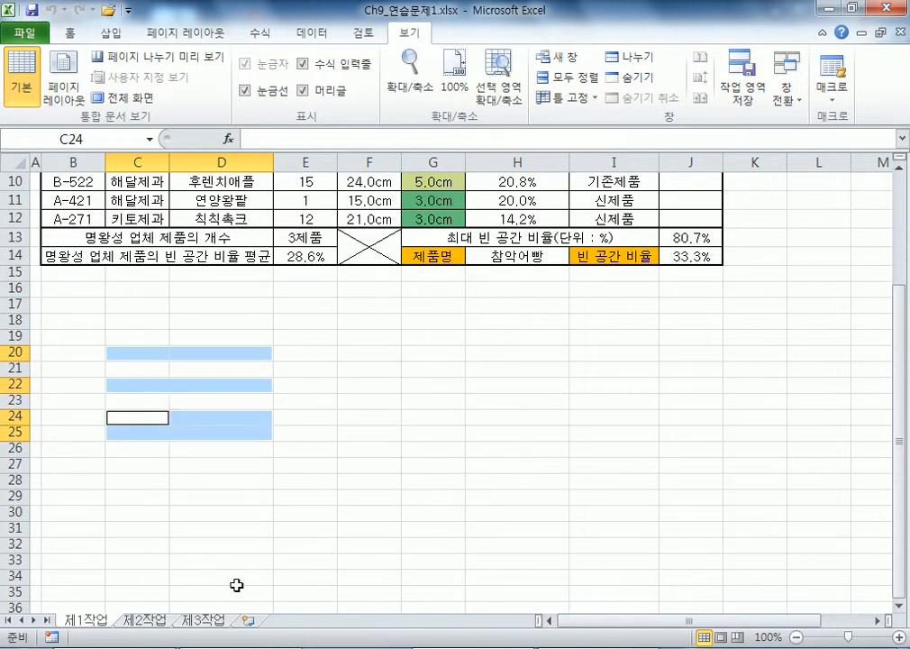
pyautogui.keyDown('ctrl'); pyautogui.click(375, 353); pyautogui.keyUp('ctrl')
pyautogui.keyDown('ctrl'); pyautogui.click(362, 386); pyautogui.keyUp('ctrl')
pyautogui.moveTo(350, 420); pyautogui.dragTo(350, 432)
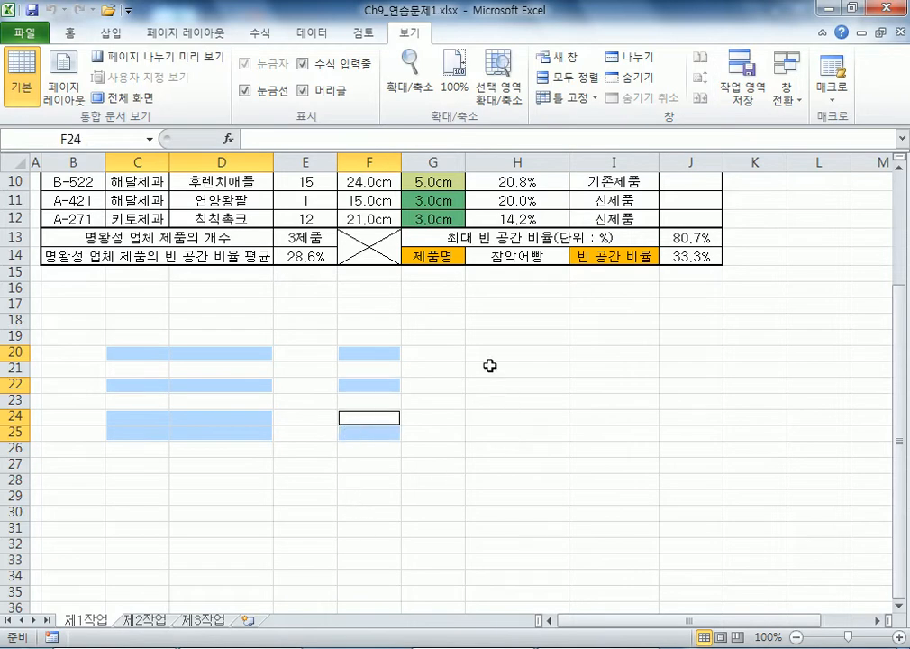
# - Extend the multiple selection with rows 20, 22, 24 and 25 in columns H and I
pyautogui.keyDown('ctrl'); pyautogui.click(498, 355); pyautogui.keyUp('ctrl')
pyautogui.keyDown('ctrl'); pyautogui.click(494, 383); pyautogui.keyUp('ctrl')
pyautogui.keyDown('ctrl'); pyautogui.click(484, 434); pyautogui.keyUp('ctrl')
pyautogui.keyDown('ctrl'); pyautogui.click(488, 415); pyautogui.keyUp('ctrl')
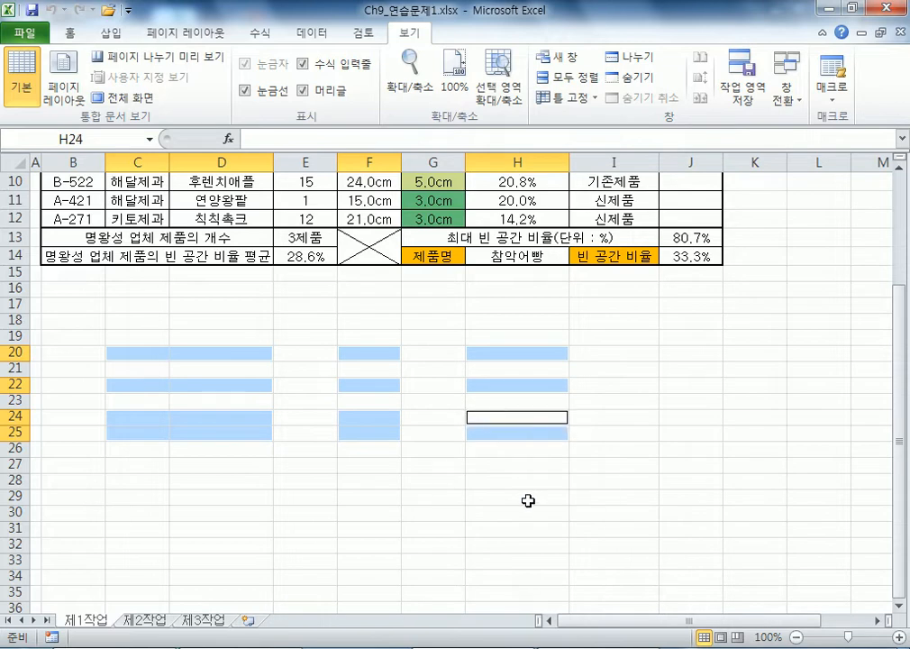
pyautogui.keyDown('ctrl'); pyautogui.click(589, 354); pyautogui.keyUp('ctrl')
pyautogui.keyDown('ctrl'); pyautogui.click(597, 386); pyautogui.keyUp('ctrl')
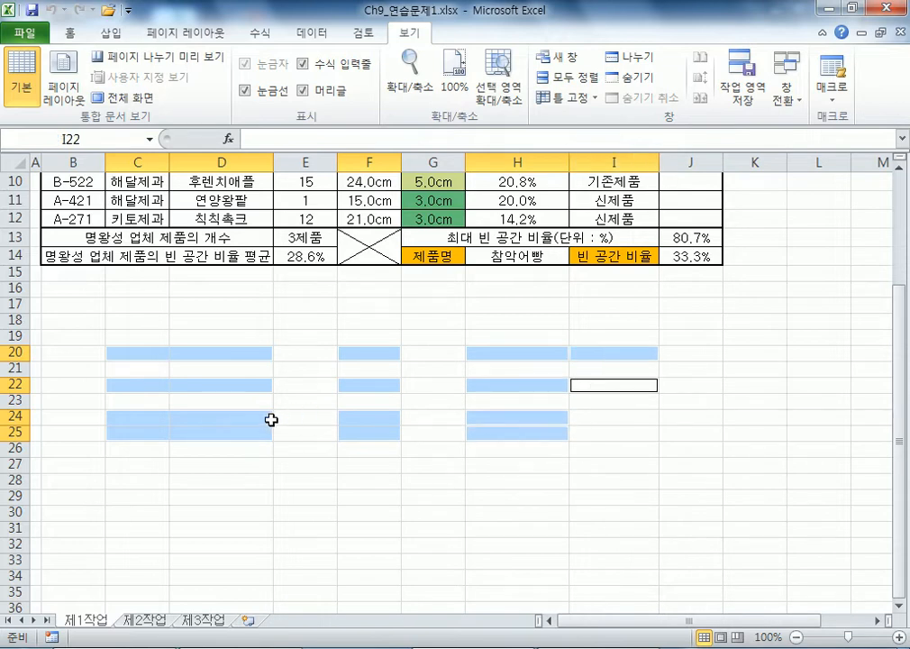
pyautogui.keyDown('ctrl'); pyautogui.click(607, 418); pyautogui.keyUp('ctrl')
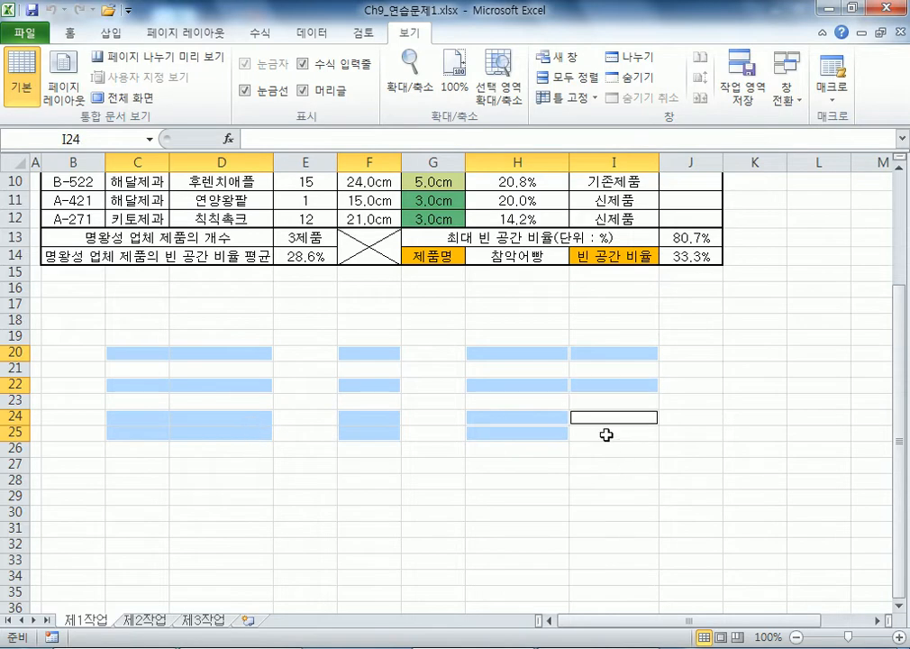
pyautogui.keyDown('ctrl'); pyautogui.click(609, 434); pyautogui.keyUp('ctrl')
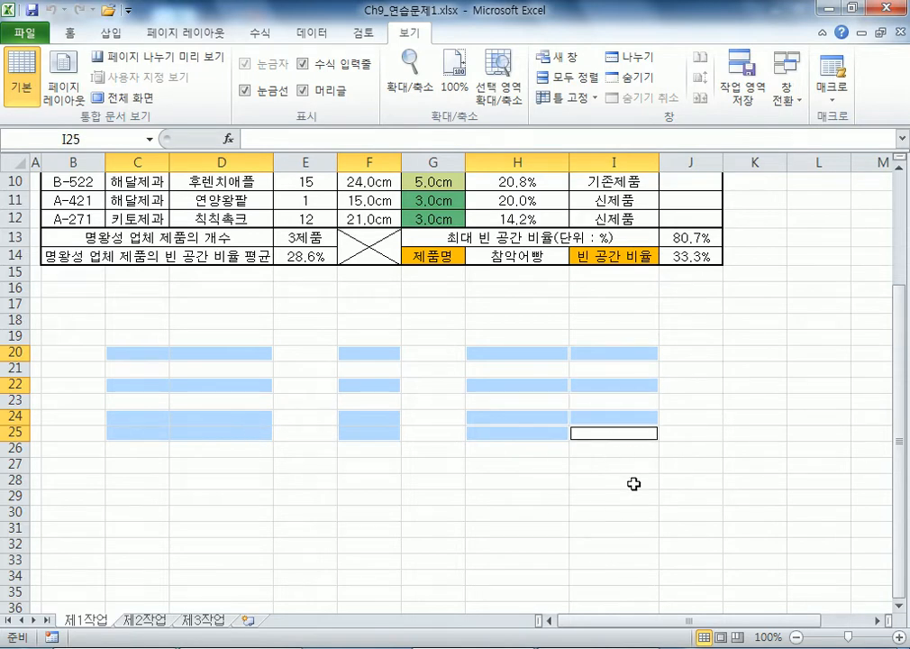
# - Start a new multiple selection of C20, C22:C23, C25 and C27:C28 plus the same rows across columns E to G
pyautogui.click(132, 354)
pyautogui.moveTo(130, 384); pyautogui.dragTo(126, 406)
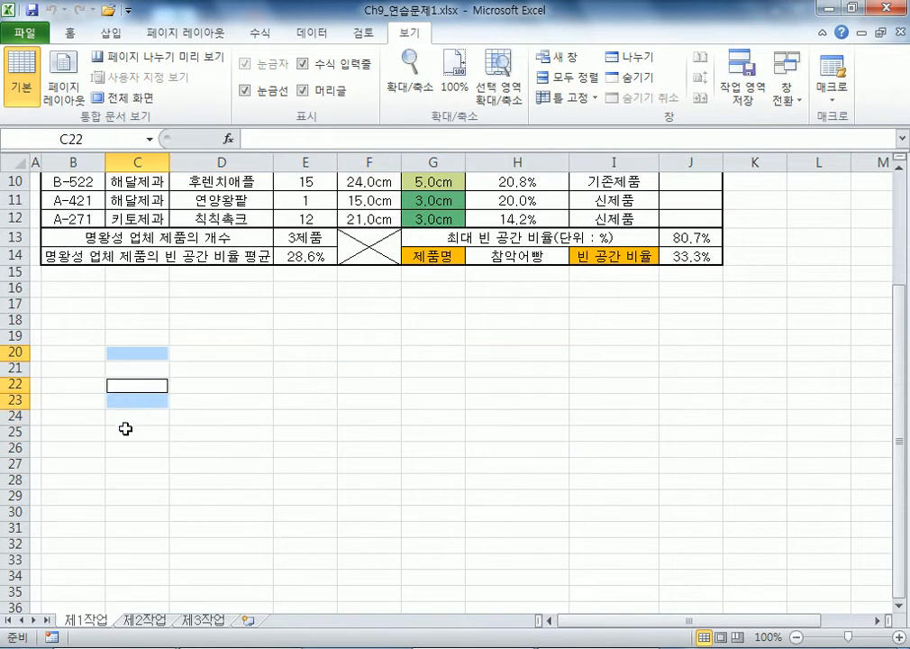
pyautogui.keyDown('ctrl'); pyautogui.click(126, 434); pyautogui.keyUp('ctrl')
pyautogui.moveTo(124, 466); pyautogui.dragTo(120, 484)
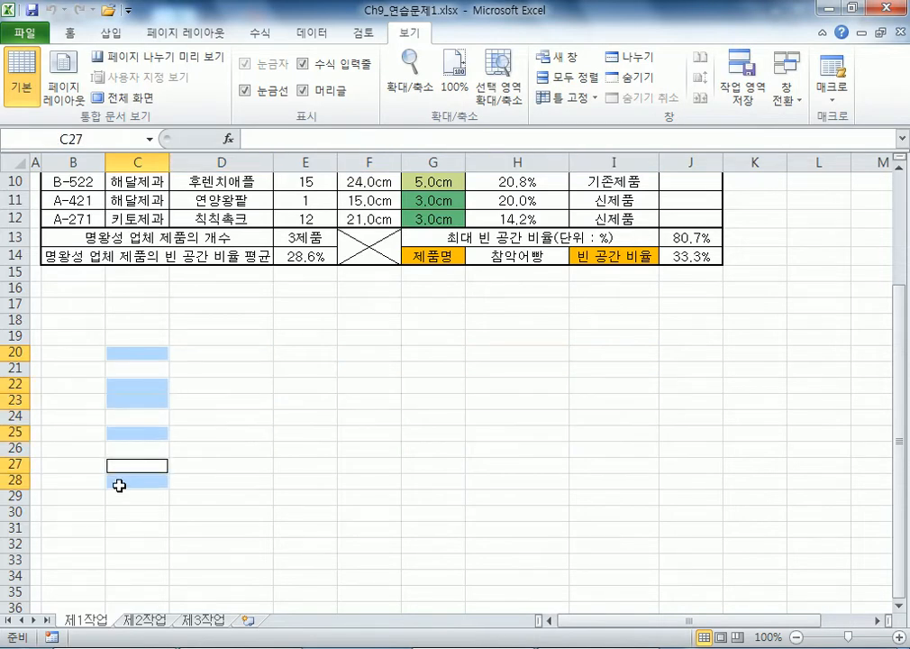
pyautogui.moveTo(296, 355); pyautogui.dragTo(424, 358)
pyautogui.moveTo(320, 391); pyautogui.dragTo(425, 405)
pyautogui.moveTo(308, 439); pyautogui.dragTo(417, 435)
pyautogui.moveTo(296, 467); pyautogui.dragTo(413, 477)
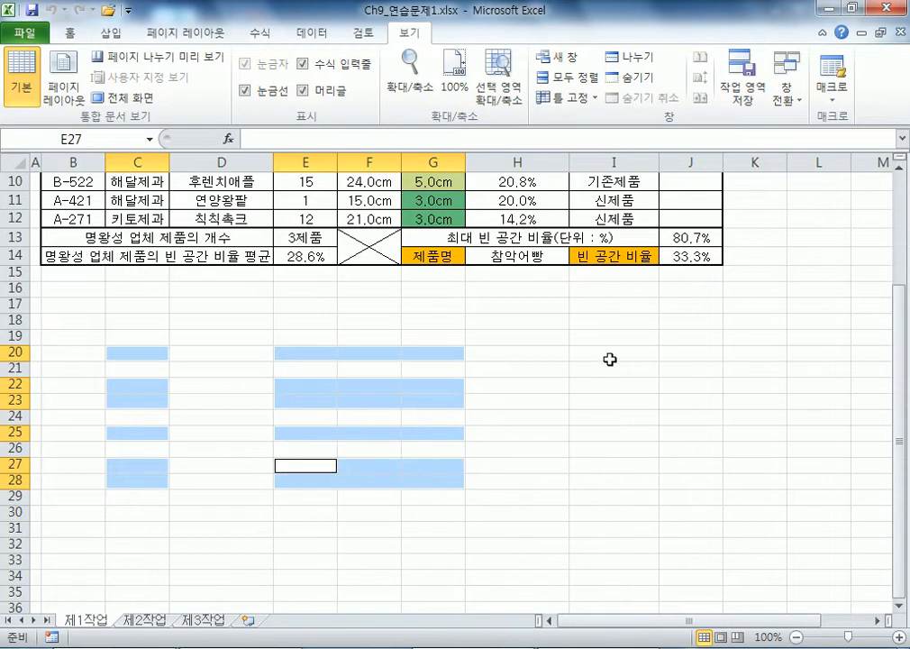
# - Add the matching rows 20, 22, 23, 25, 27 and 28 in columns I and J to the selection
pyautogui.moveTo(610, 357); pyautogui.dragTo(701, 398)
pyautogui.keyDown('ctrl'); pyautogui.click(645, 386); pyautogui.keyUp('ctrl')
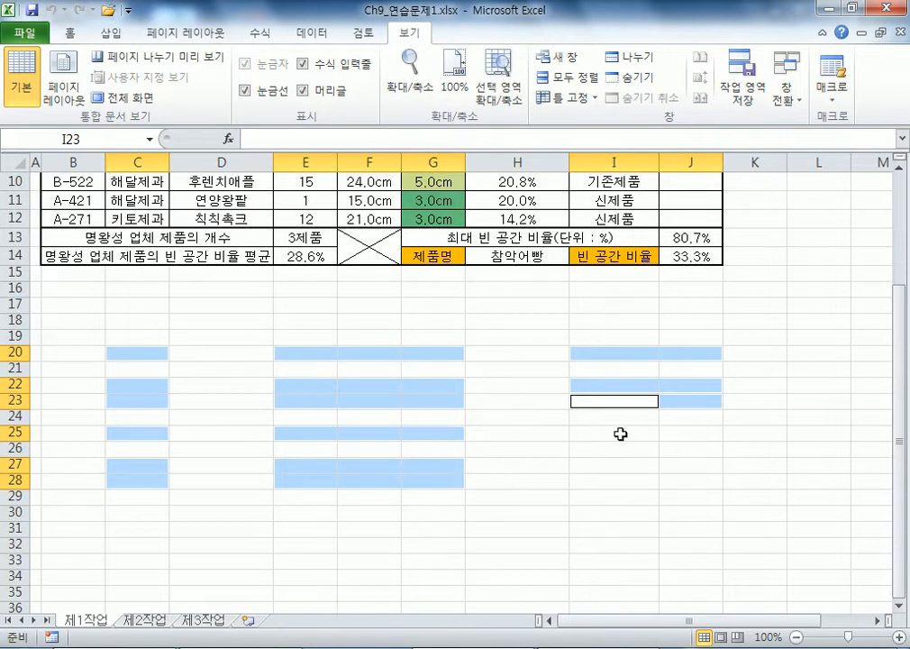
pyautogui.keyDown('ctrl'); pyautogui.click(621, 434); pyautogui.keyUp('ctrl')
pyautogui.moveTo(621, 434); pyautogui.dragTo(685, 465)
pyautogui.keyDown('ctrl'); pyautogui.click(635, 465); pyautogui.keyUp('ctrl')
pyautogui.moveTo(616, 482); pyautogui.dragTo(671, 482)
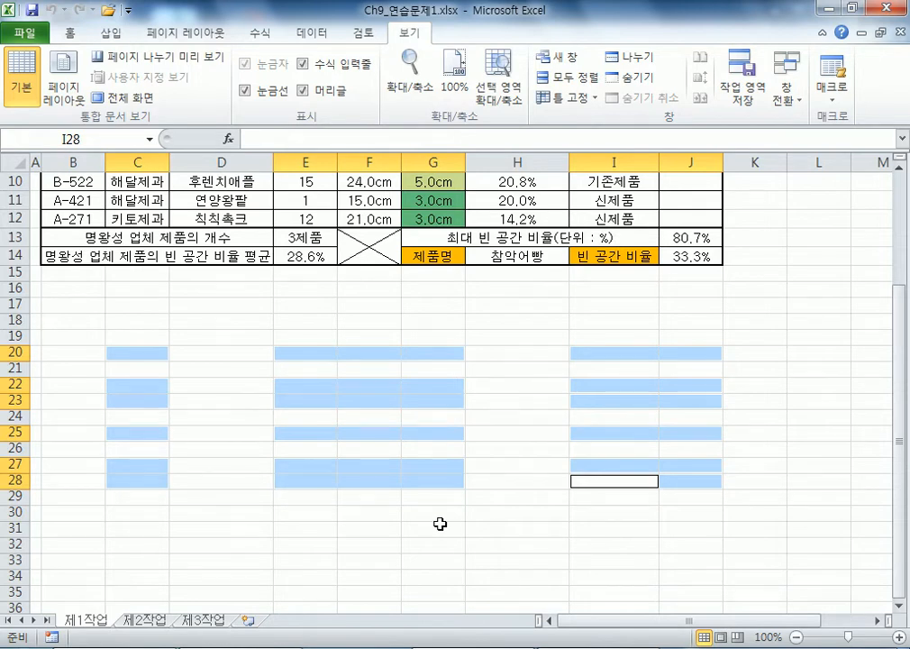
# - Select C20, C22, C24 and C26:C27, and add the mismatched cells E20, E22 and E25
pyautogui.scroll(3, 435, 524)
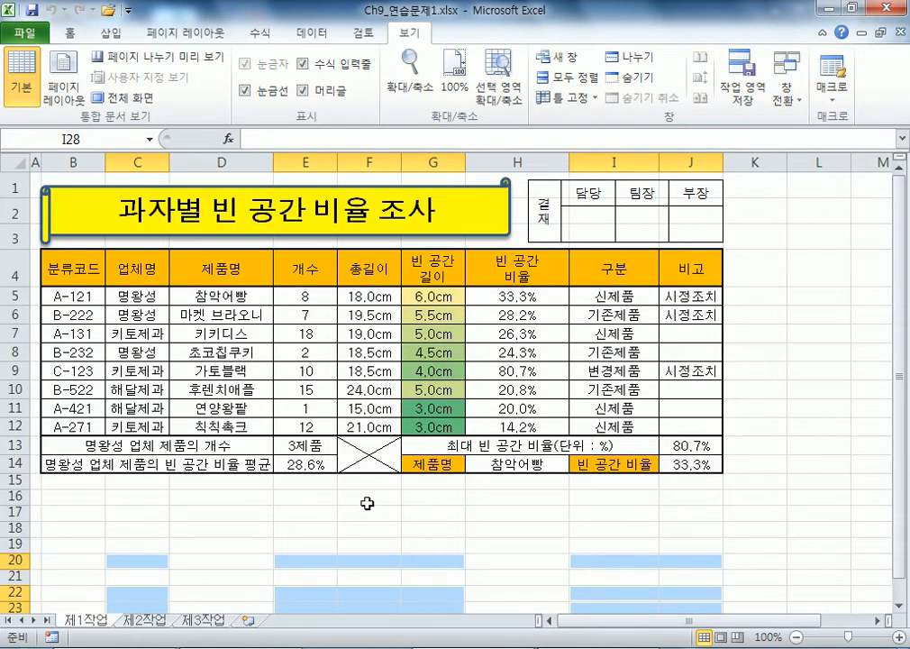
pyautogui.scroll(-2, 233, 477)
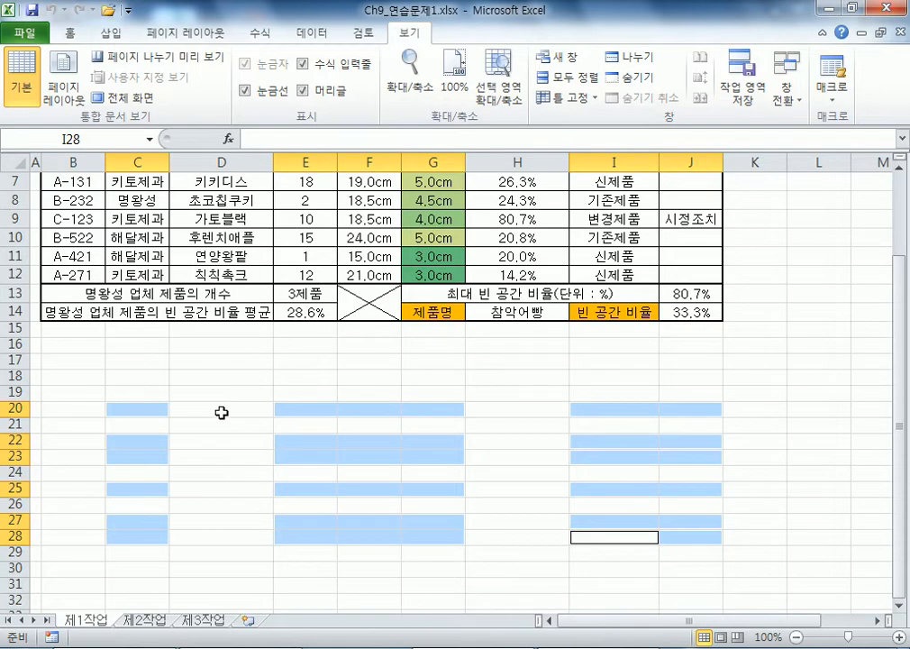
pyautogui.click(146, 406)
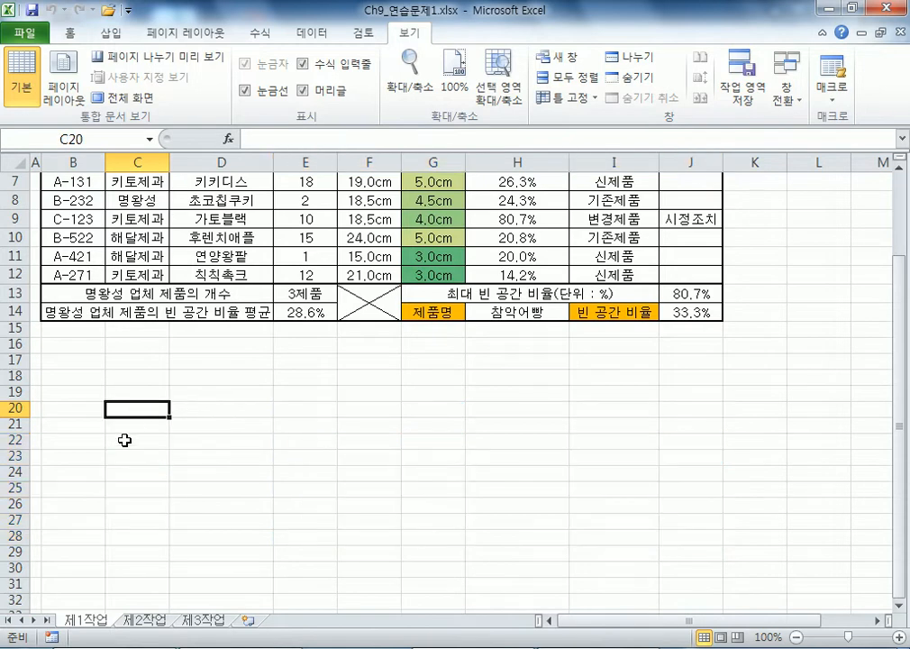
pyautogui.keyDown('ctrl'); pyautogui.click(126, 441); pyautogui.keyUp('ctrl')
pyautogui.keyDown('ctrl'); pyautogui.click(125, 473); pyautogui.keyUp('ctrl')
pyautogui.keyDown('ctrl'); pyautogui.moveTo(120, 504); pyautogui.dragTo(116, 521); pyautogui.keyUp('ctrl')
pyautogui.moveTo(321, 407)
pyautogui.keyDown('ctrl'); pyautogui.mouseDown()
pyautogui.moveTo(352, 407)
pyautogui.moveTo(315, 406)
pyautogui.mouseUp(); pyautogui.keyUp('ctrl')
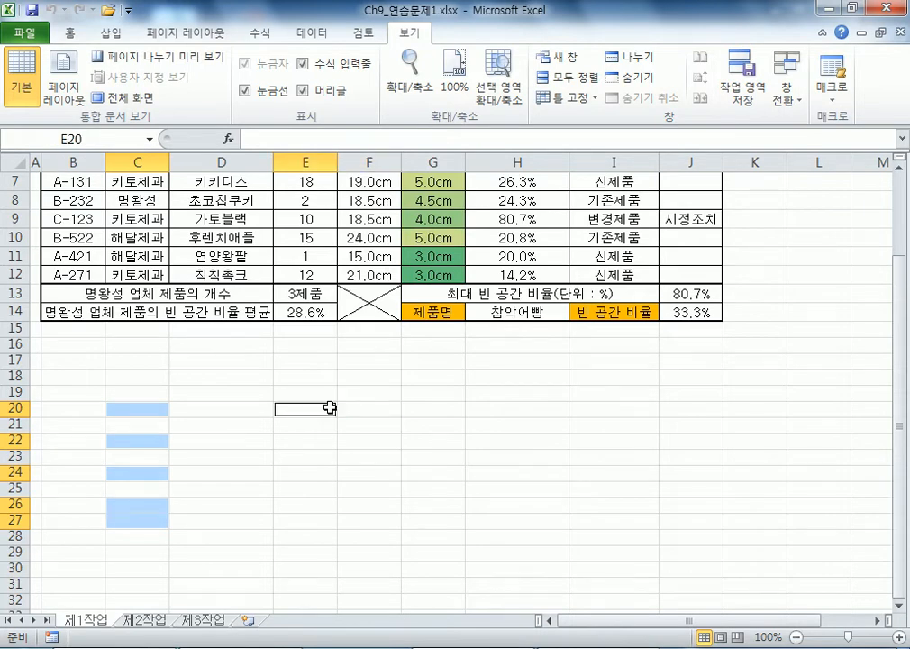
pyautogui.keyDown('ctrl'); pyautogui.click(305, 439); pyautogui.keyUp('ctrl')
pyautogui.keyDown('ctrl'); pyautogui.click(293, 482); pyautogui.keyUp('ctrl')
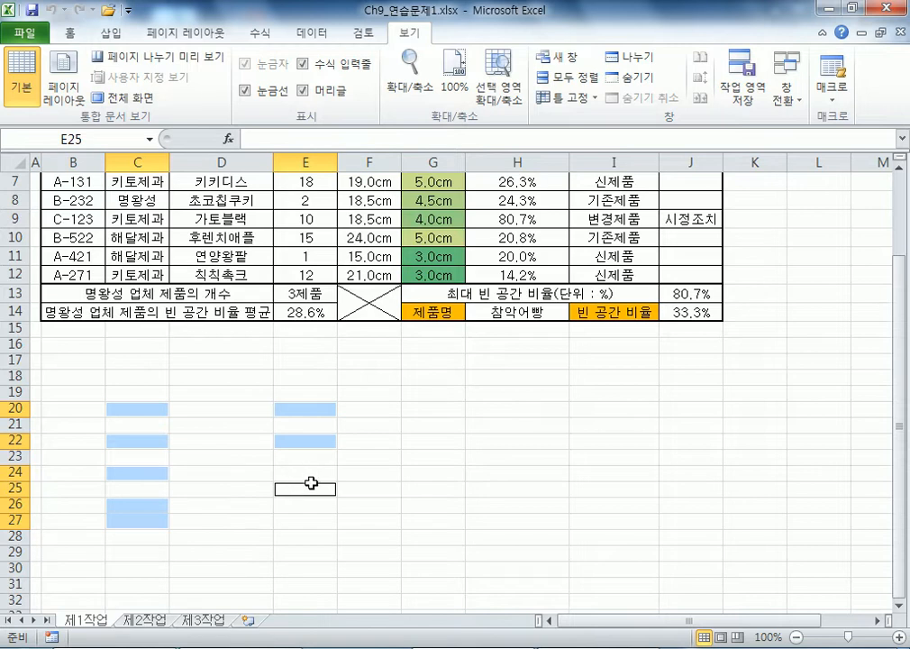
# - Reselect C20, C22, C24 and C26:C27 together with the matching cells E20, E22, E24 and E26:E27
pyautogui.click(153, 411)
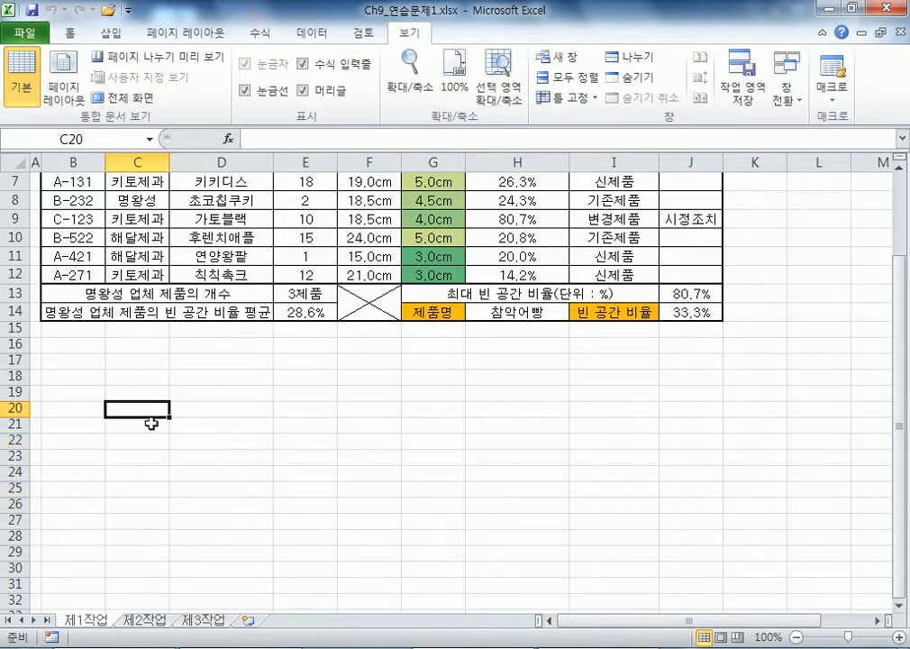
pyautogui.keyDown('ctrl'); pyautogui.click(137, 440); pyautogui.keyUp('ctrl')
pyautogui.keyDown('ctrl'); pyautogui.click(137, 472); pyautogui.keyUp('ctrl')
pyautogui.moveTo(136, 505); pyautogui.dragTo(129, 525)
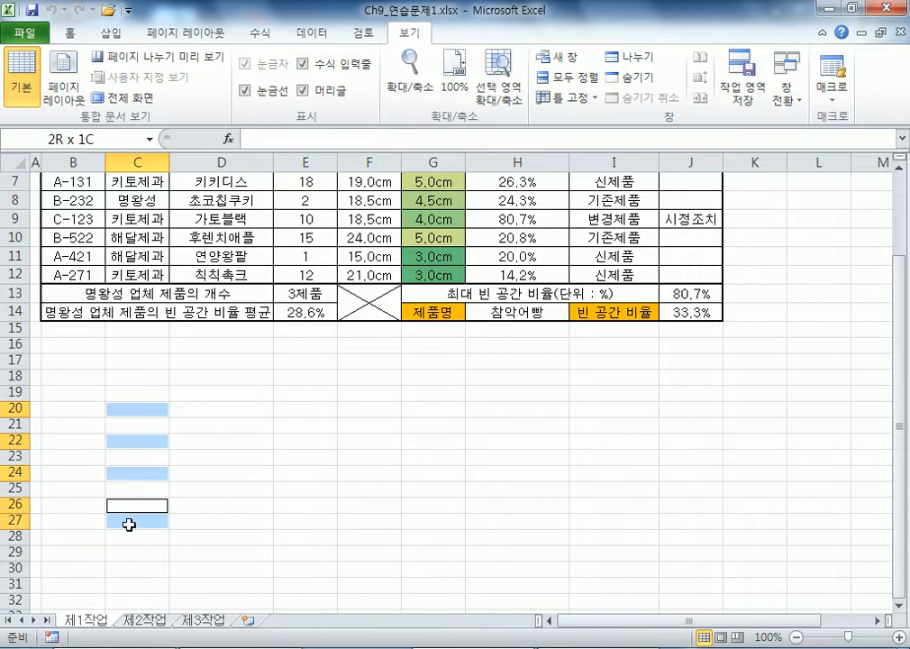
pyautogui.keyDown('ctrl'); pyautogui.click(301, 407); pyautogui.keyUp('ctrl')
pyautogui.keyDown('ctrl'); pyautogui.click(288, 440); pyautogui.keyUp('ctrl')
pyautogui.keyDown('ctrl'); pyautogui.click(288, 472); pyautogui.keyUp('ctrl')
pyautogui.moveTo(295, 501); pyautogui.dragTo(297, 521)
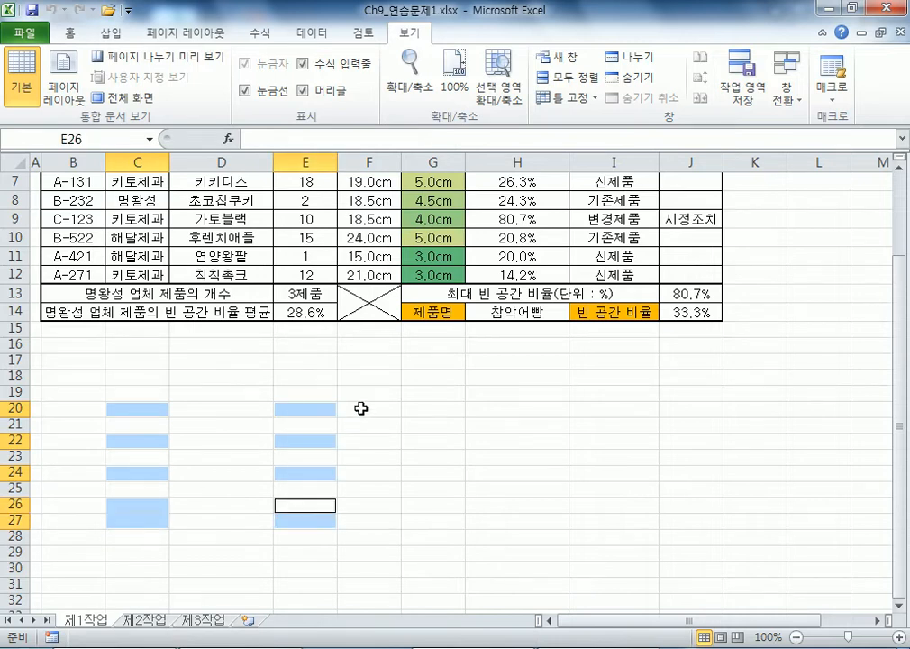
# - Add F20, F22, F24 and F26:F27 to the multiple selection
pyautogui.keyDown('ctrl'); pyautogui.click(361, 411); pyautogui.keyUp('ctrl')
pyautogui.keyDown('ctrl'); pyautogui.click(354, 441); pyautogui.keyUp('ctrl')
pyautogui.keyDown('ctrl'); pyautogui.click(354, 472); pyautogui.keyUp('ctrl')
pyautogui.moveTo(365, 507); pyautogui.dragTo(357, 525)
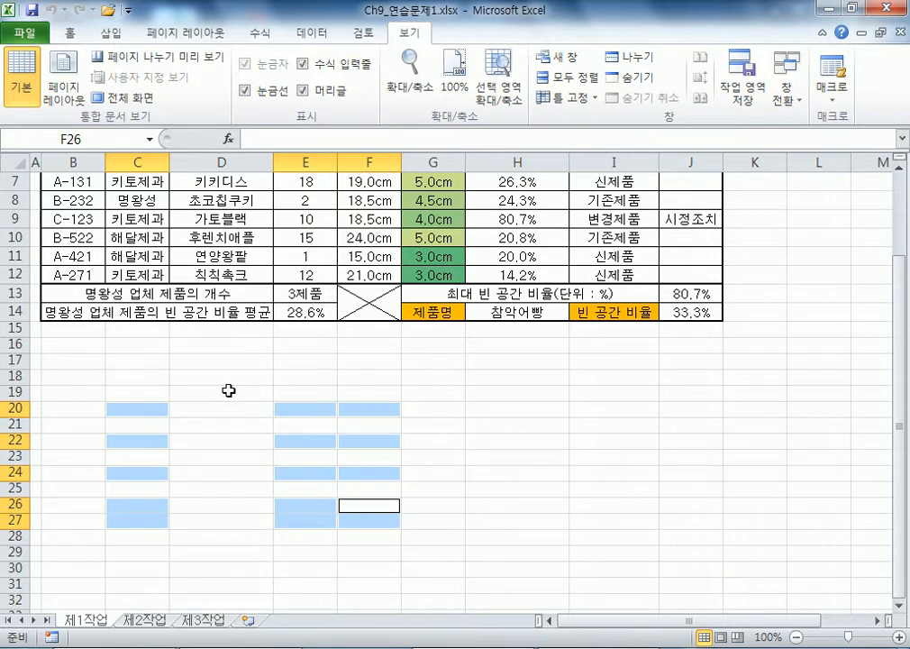
# - Select the 제품명 and 개수 headers with the 키토제과 rows as row pairs D4:E4, D7:E7, D9:E9 and D12:E12
pyautogui.scroll(2, 360, 245)
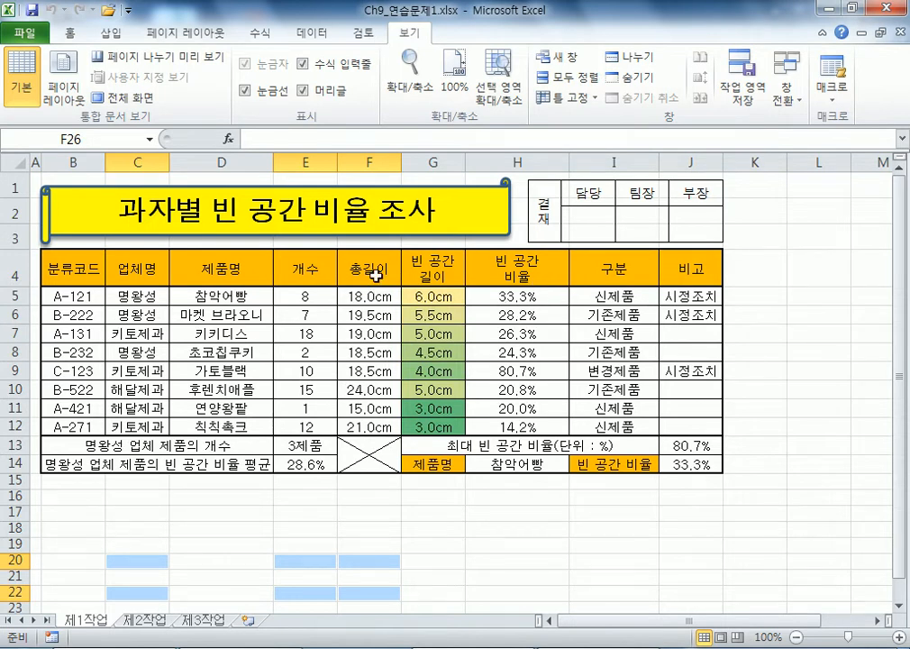
pyautogui.click(208, 268)
pyautogui.moveTo(208, 268)
pyautogui.mouseDown()
pyautogui.moveTo(301, 270)
pyautogui.moveTo(282, 272)
pyautogui.mouseUp()
pyautogui.moveTo(204, 333); pyautogui.dragTo(307, 334)
pyautogui.keyDown('ctrl'); pyautogui.moveTo(200, 371); pyautogui.dragTo(298, 371); pyautogui.keyUp('ctrl')
pyautogui.keyDown('ctrl'); pyautogui.moveTo(206, 427); pyautogui.dragTo(296, 430); pyautogui.keyUp('ctrl')
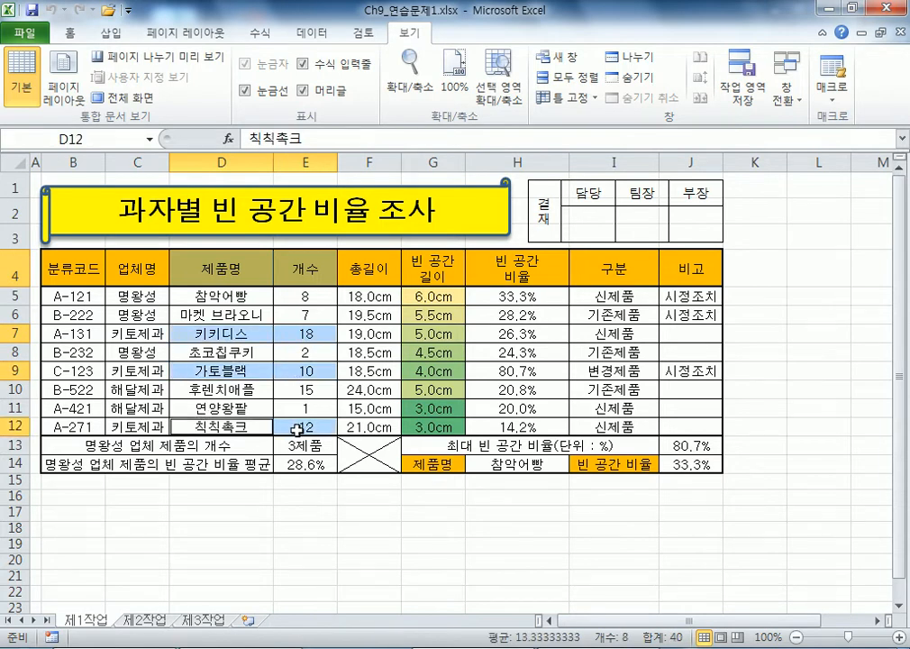
# - Select the chart data column by column: 제품명 cells D4, D7, D9, D12, and 개수 cells E4, E7, E9, E12
pyautogui.click(236, 267)
pyautogui.keyDown('ctrl'); pyautogui.click(197, 332); pyautogui.keyUp('ctrl')
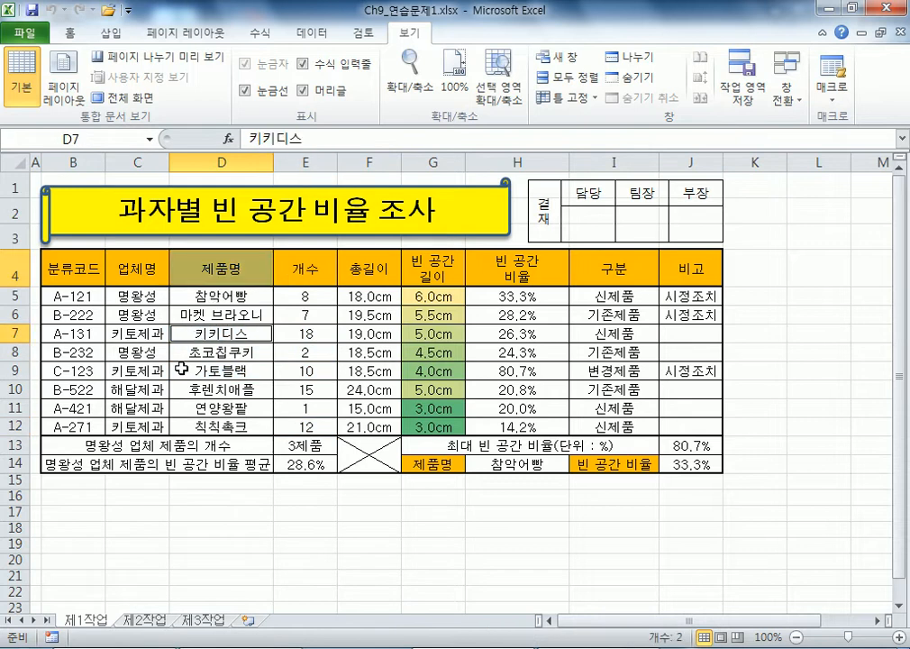
pyautogui.keyDown('ctrl'); pyautogui.click(183, 373); pyautogui.keyUp('ctrl')
pyautogui.keyDown('ctrl'); pyautogui.click(182, 424); pyautogui.keyUp('ctrl')
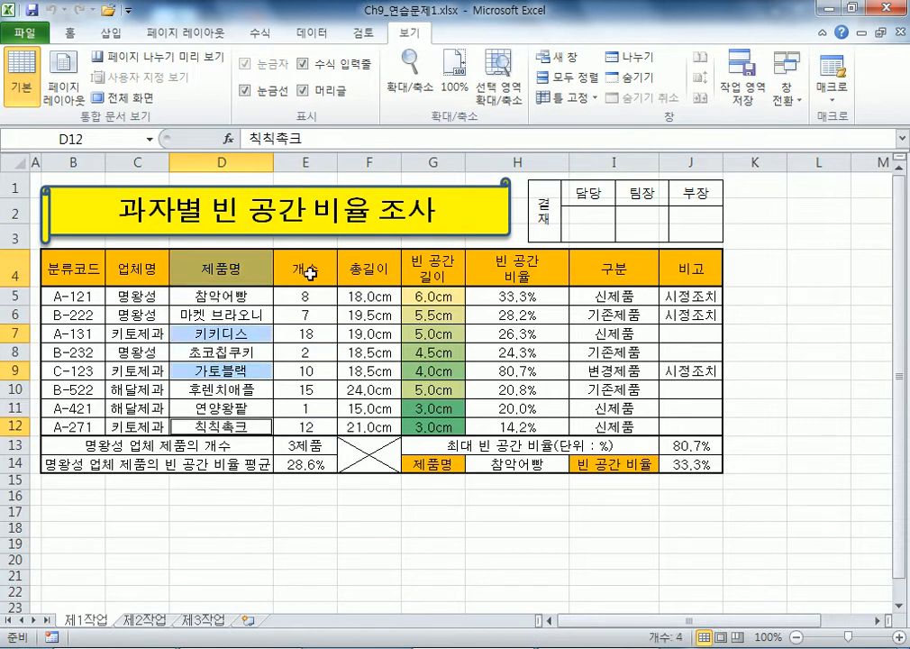
pyautogui.keyDown('ctrl'); pyautogui.click(302, 262); pyautogui.keyUp('ctrl')
pyautogui.keyDown('ctrl'); pyautogui.click(290, 329); pyautogui.keyUp('ctrl')
pyautogui.keyDown('ctrl'); pyautogui.click(287, 368); pyautogui.keyUp('ctrl')
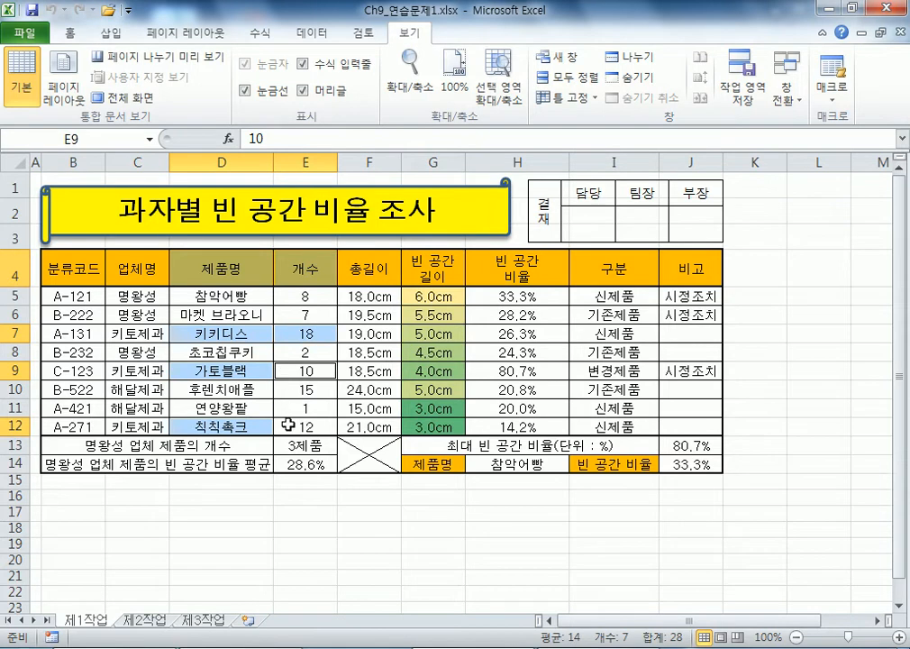
pyautogui.keyDown('ctrl'); pyautogui.click(296, 425); pyautogui.keyUp('ctrl')
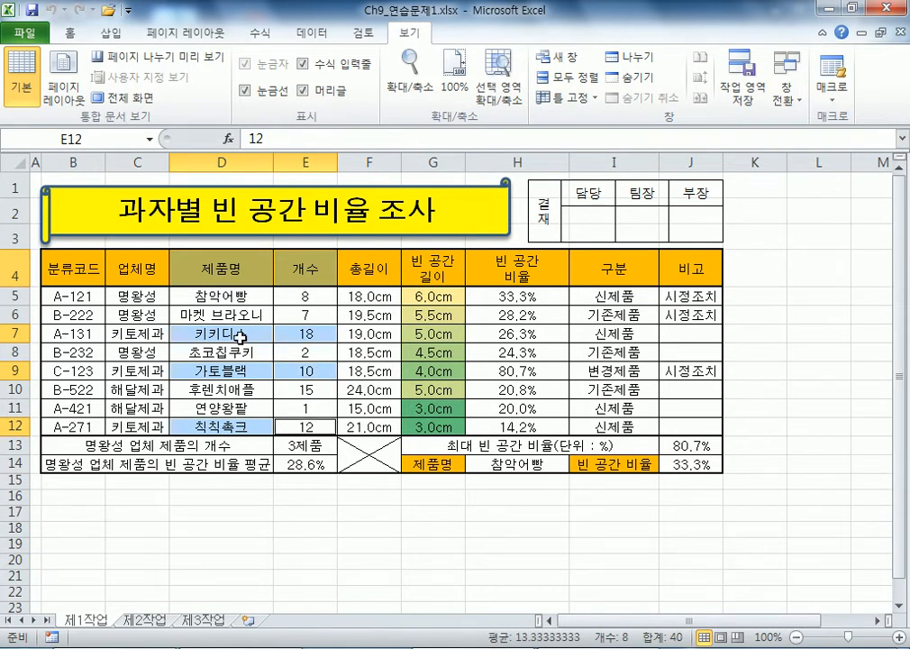
# - Insert a 3-D pie chart from the selected 제품명 and 개수 cells
pyautogui.click(115, 34)
pyautogui.click(315, 78)
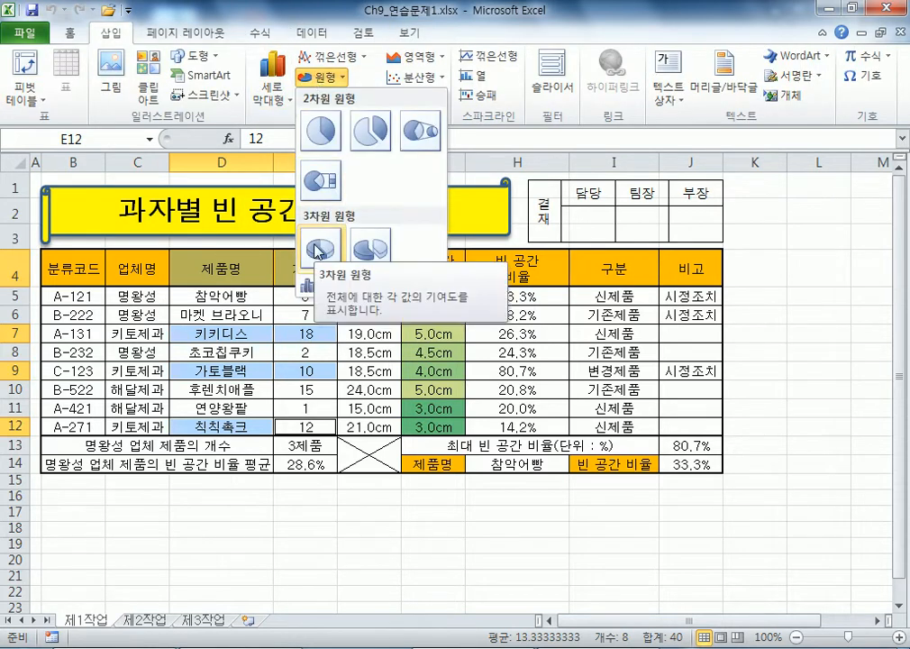
pyautogui.click(317, 251)
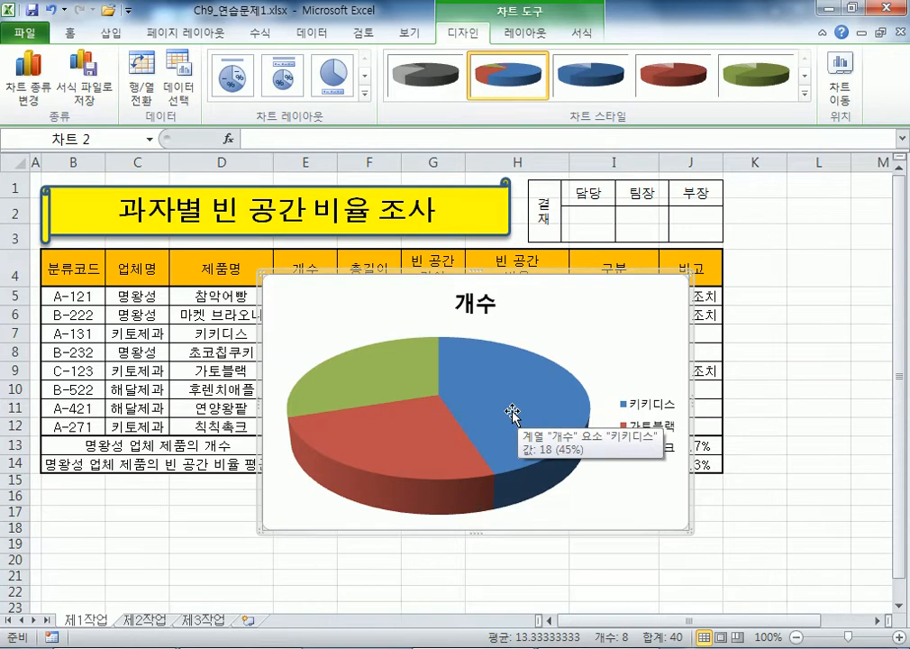
# - Move the pie chart to a new sheet named 제4작업 and place that sheet after 제3작업
pyautogui.click(844, 110)
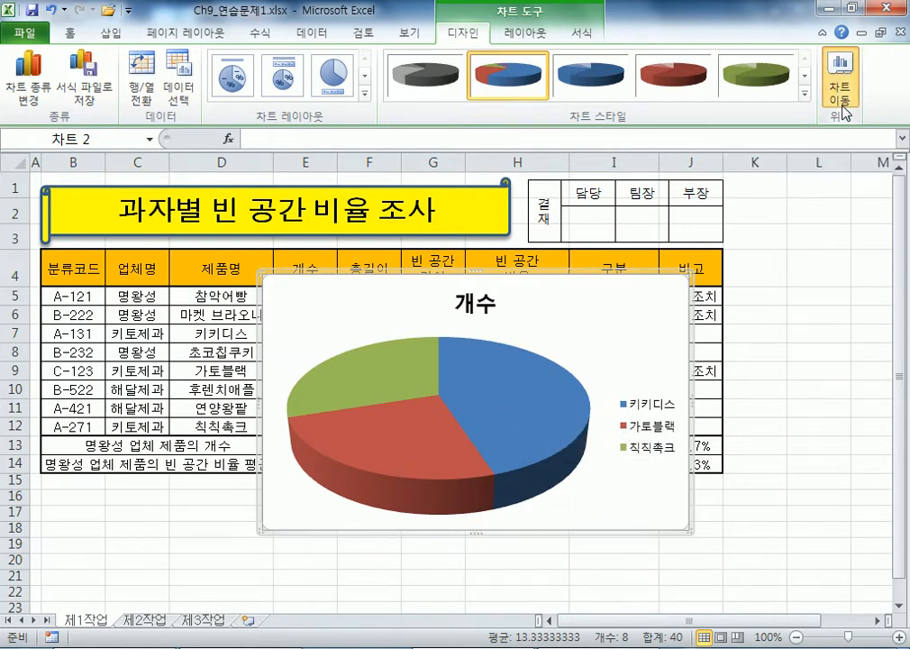
pyautogui.click(498, 201)
pyautogui.write('wp')
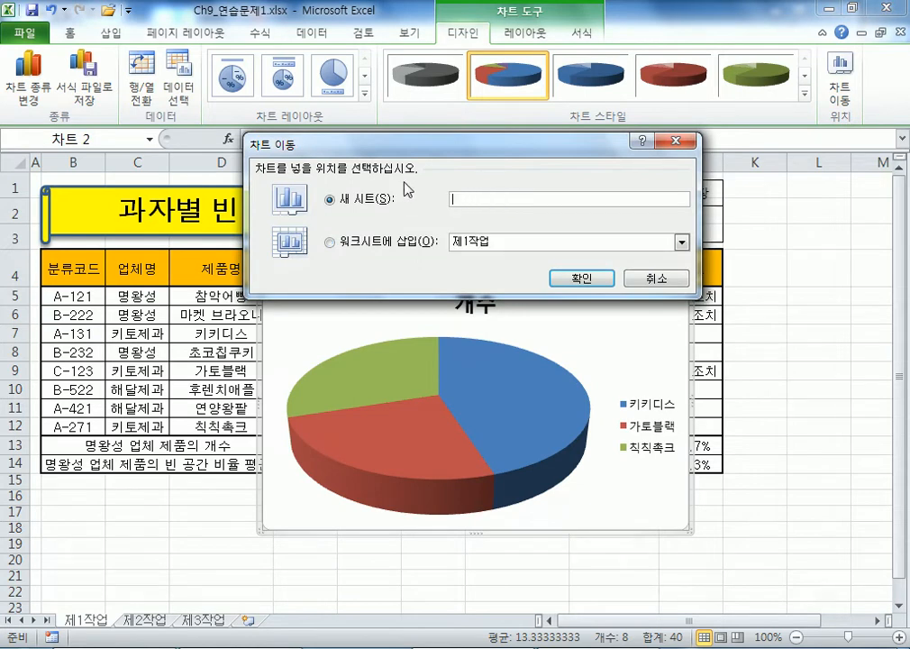
pyautogui.write('4wkrq')
pyautogui.press('Return')
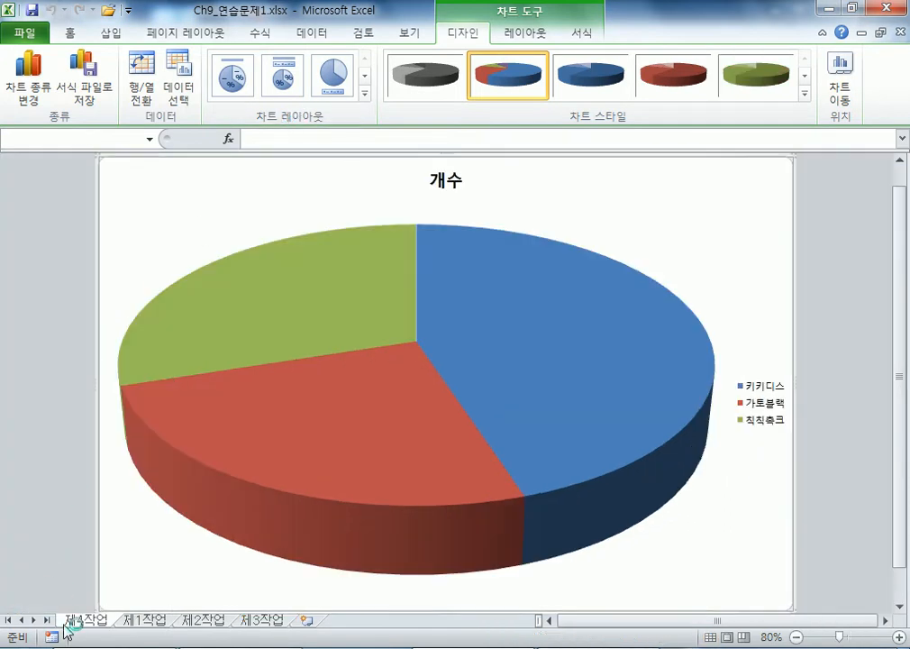
pyautogui.moveTo(79, 628)
pyautogui.mouseDown()
pyautogui.moveTo(313, 624)
pyautogui.moveTo(302, 626)
pyautogui.mouseUp()
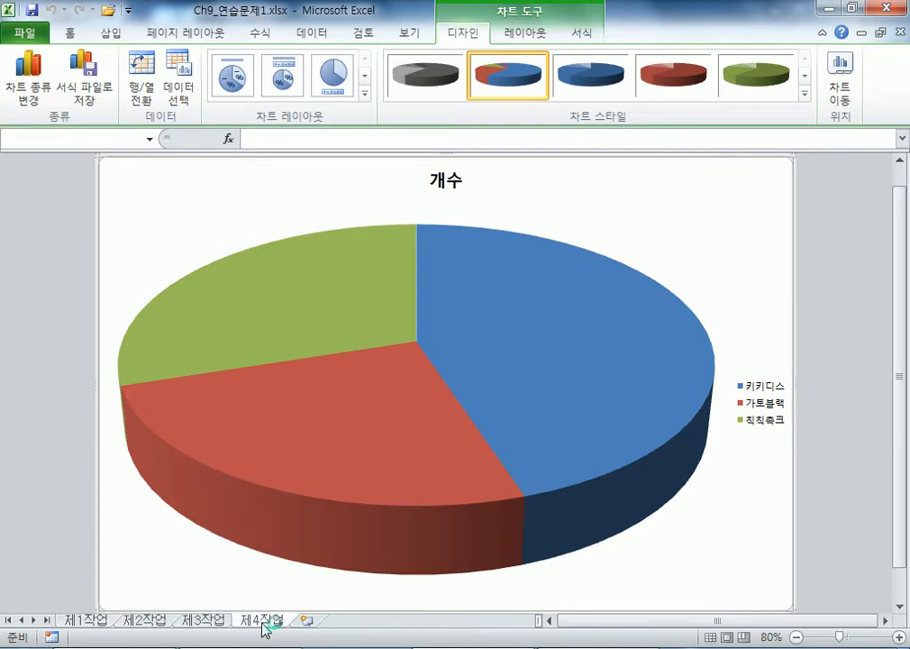
# - Shrink the workbook window, shift the 제4작업 sheet before 제1작업 and back behind 제3작업, and maximize the window
pyautogui.click(850, 9)
pyautogui.moveTo(302, 351); pyautogui.dragTo(121, 352)
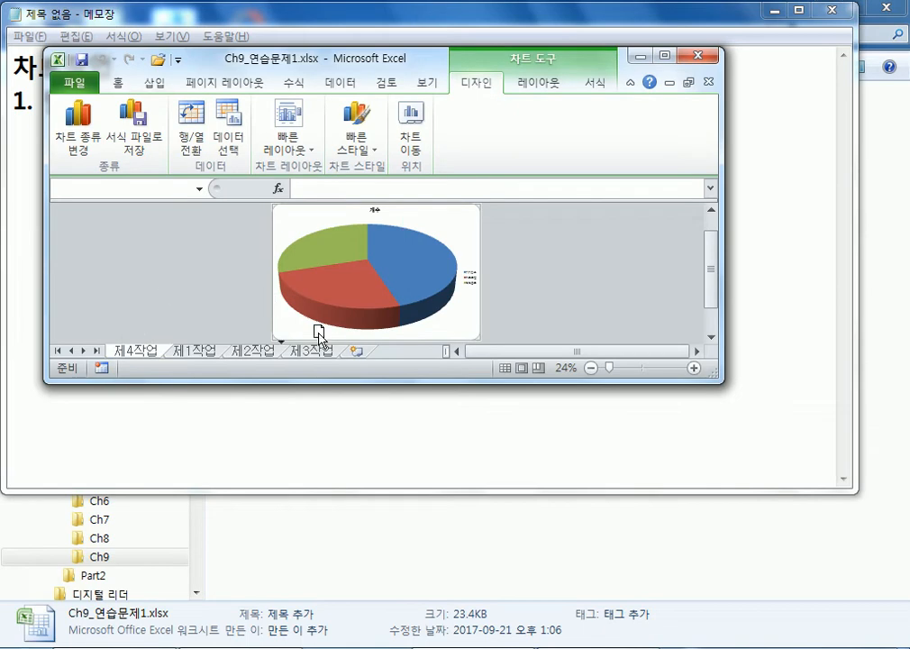
pyautogui.moveTo(327, 338); pyautogui.dragTo(353, 351)
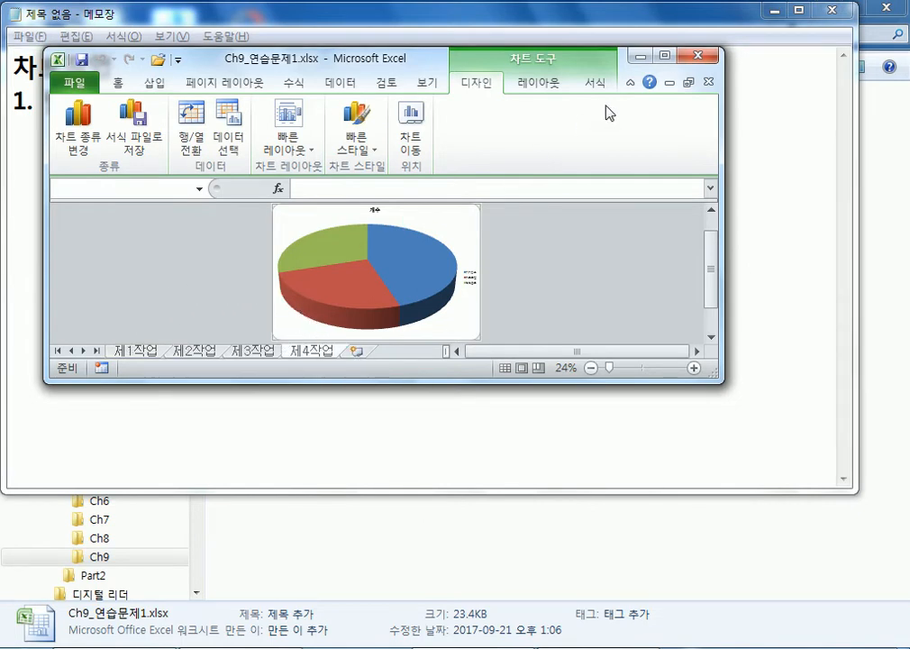
pyautogui.click(664, 56)
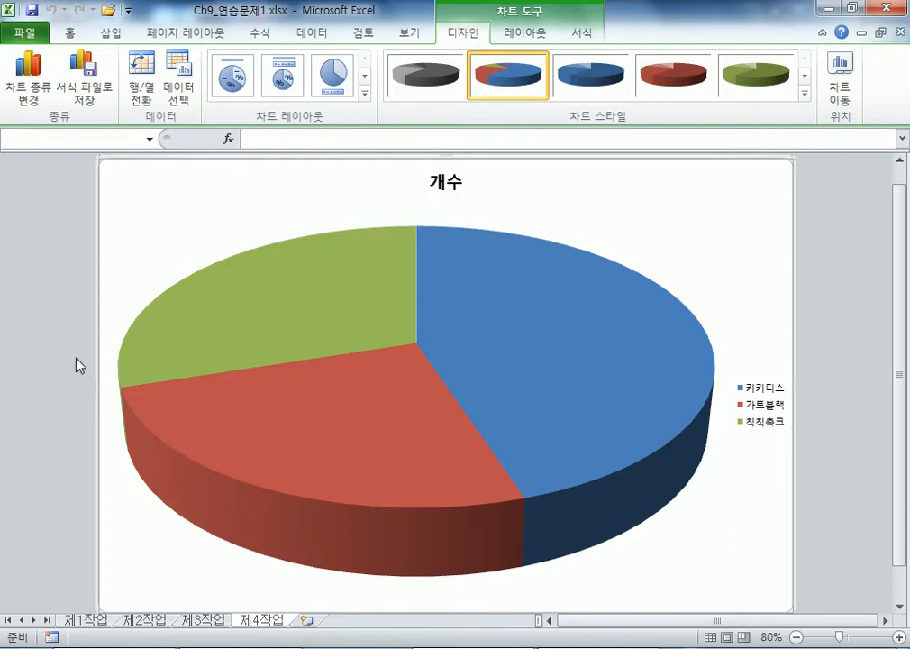
# - Apply the chart layout with percentage labels and a legend under the title, plus the multicolour style with thin white slice borders
pyautogui.click(290, 81)
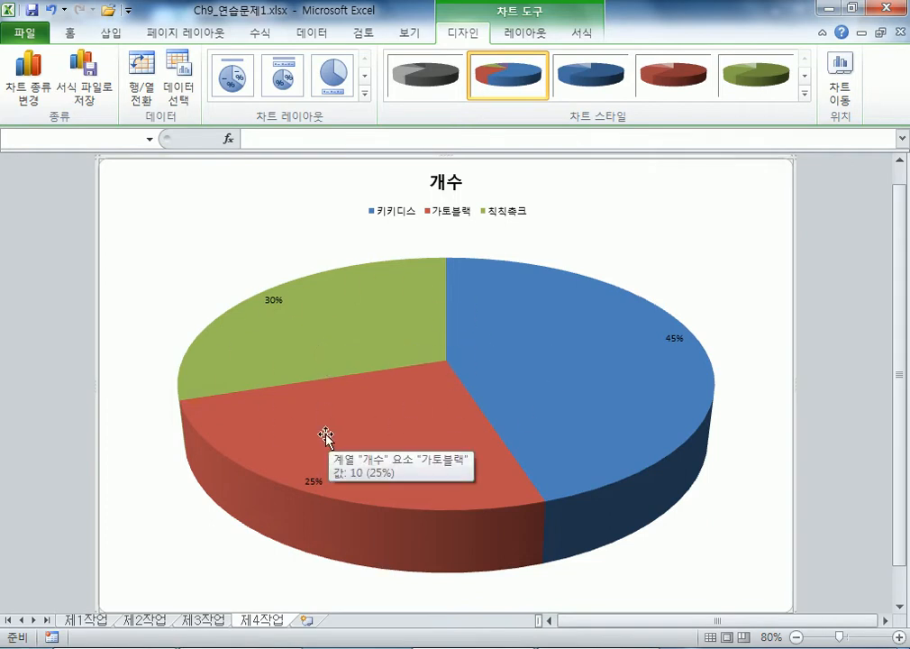
pyautogui.click(805, 94)
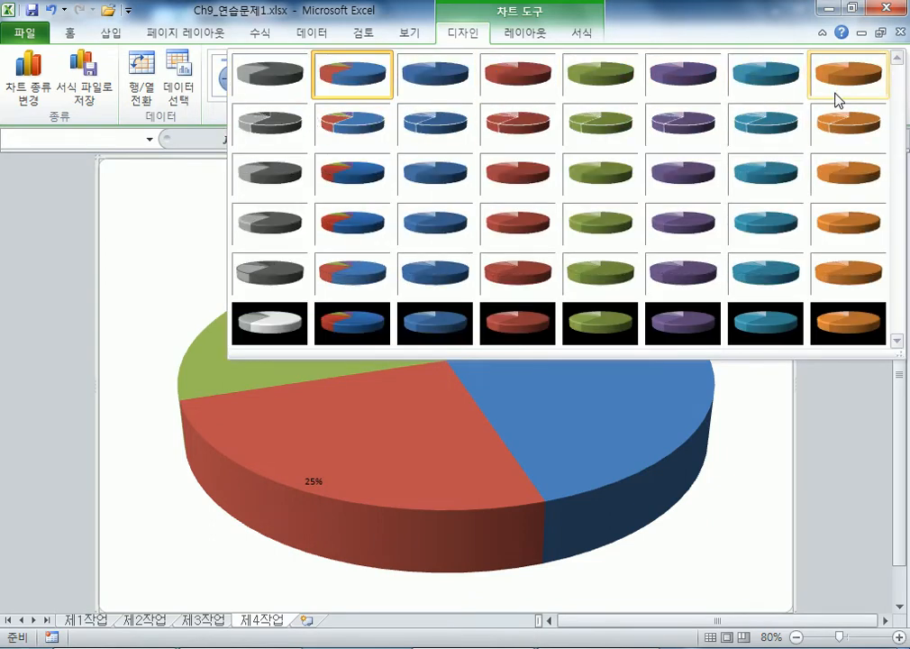
pyautogui.click(373, 144)
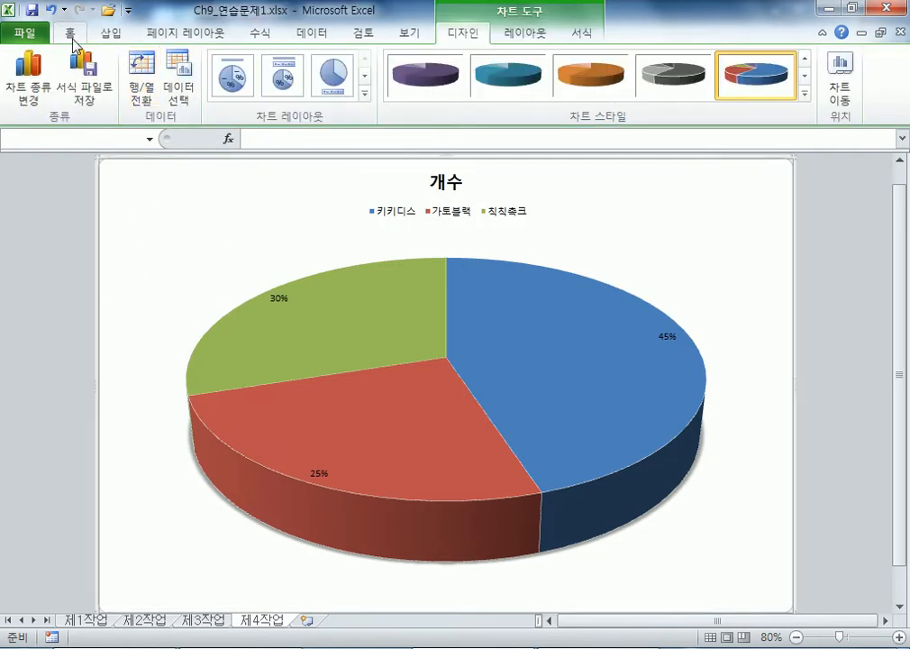
# - Set the font of the entire chart area to 돋움 at size 11
pyautogui.click(70, 33)
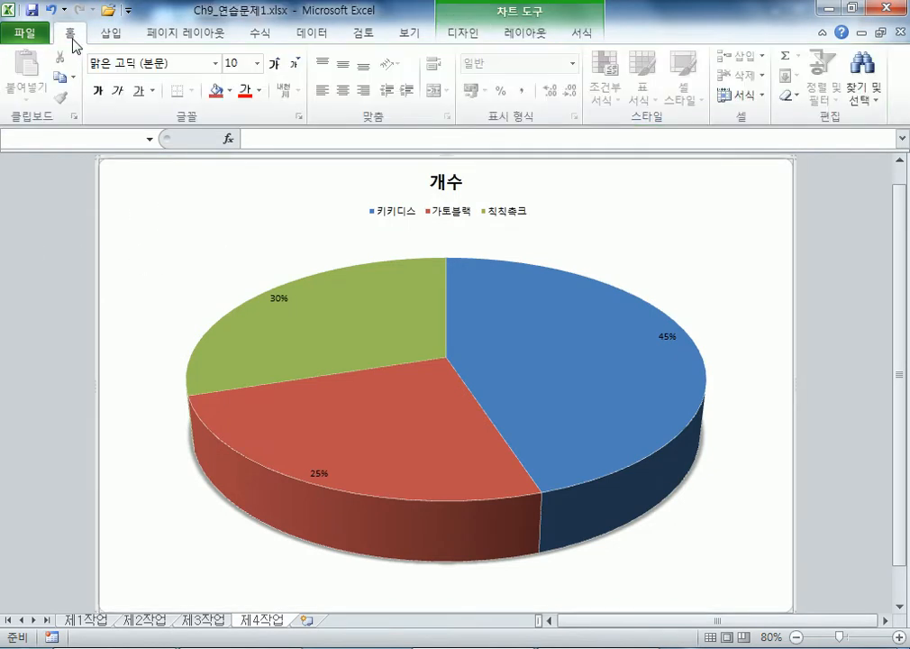
pyautogui.click(35, 222)
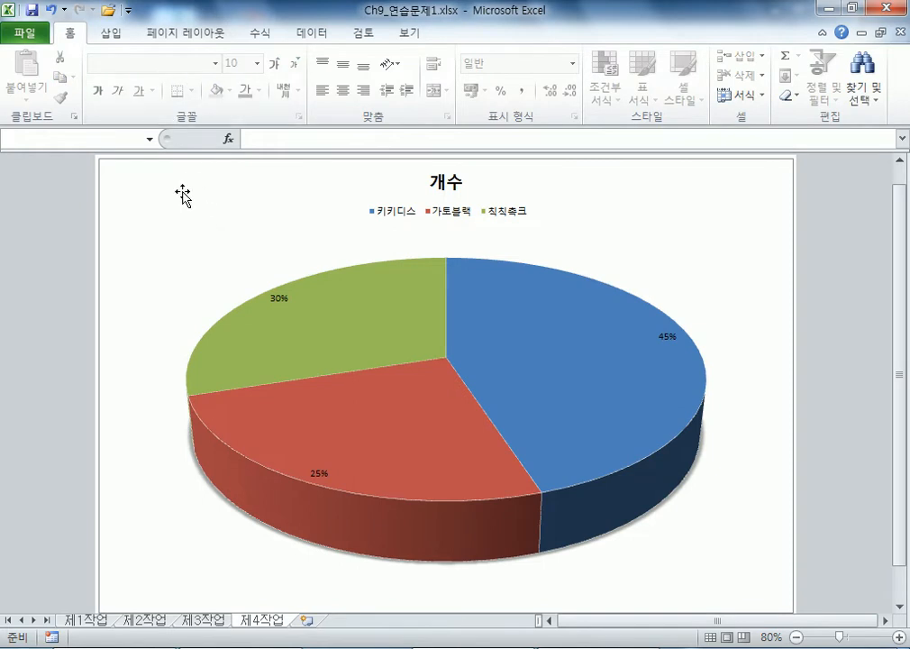
pyautogui.click(181, 192)
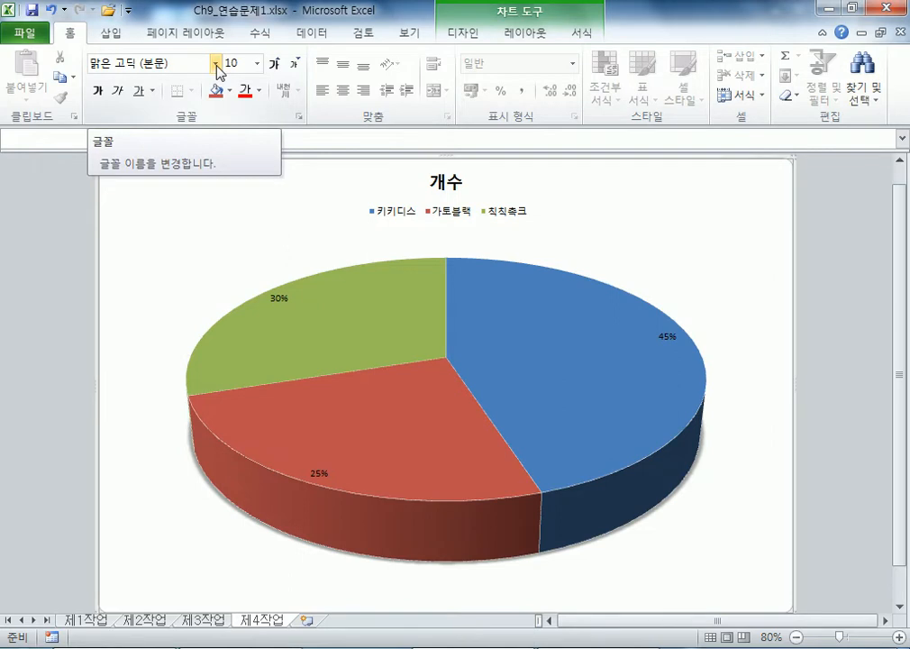
pyautogui.click(217, 65)
pyautogui.scroll(-10, 135, 298)
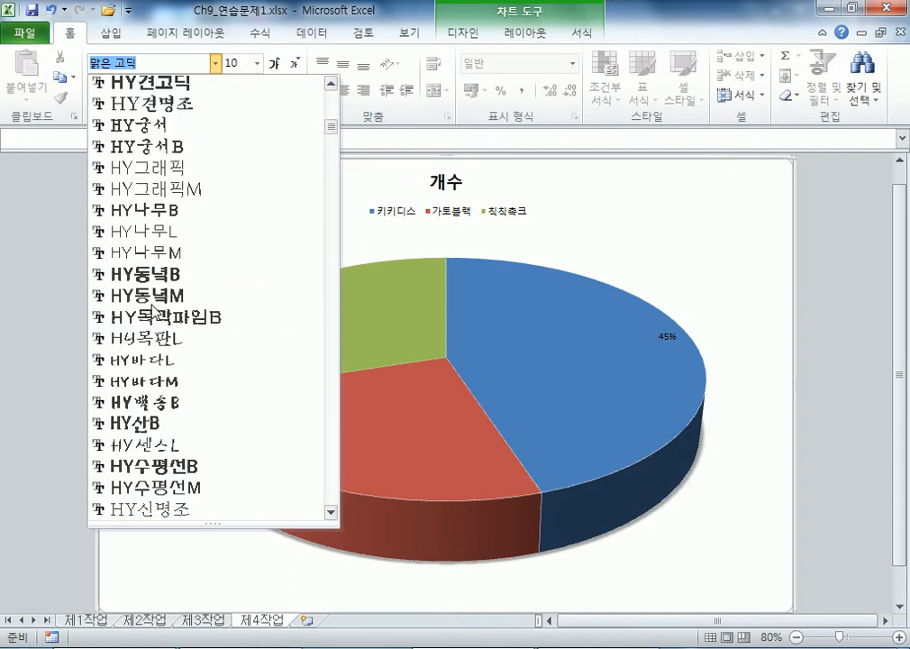
pyautogui.scroll(-20, 153, 310)
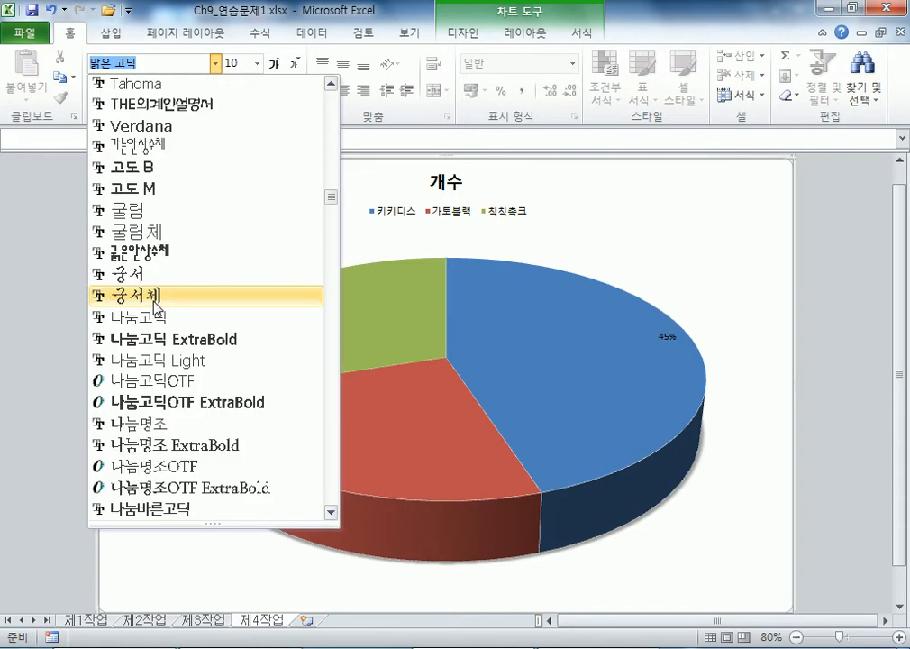
pyautogui.scroll(-10, 155, 308)
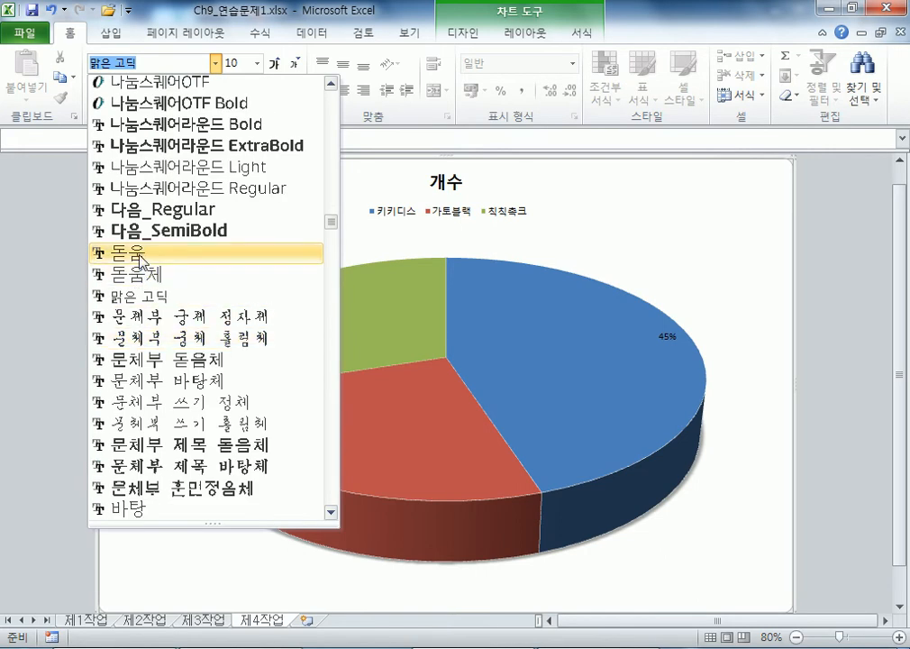
pyautogui.click(140, 259)
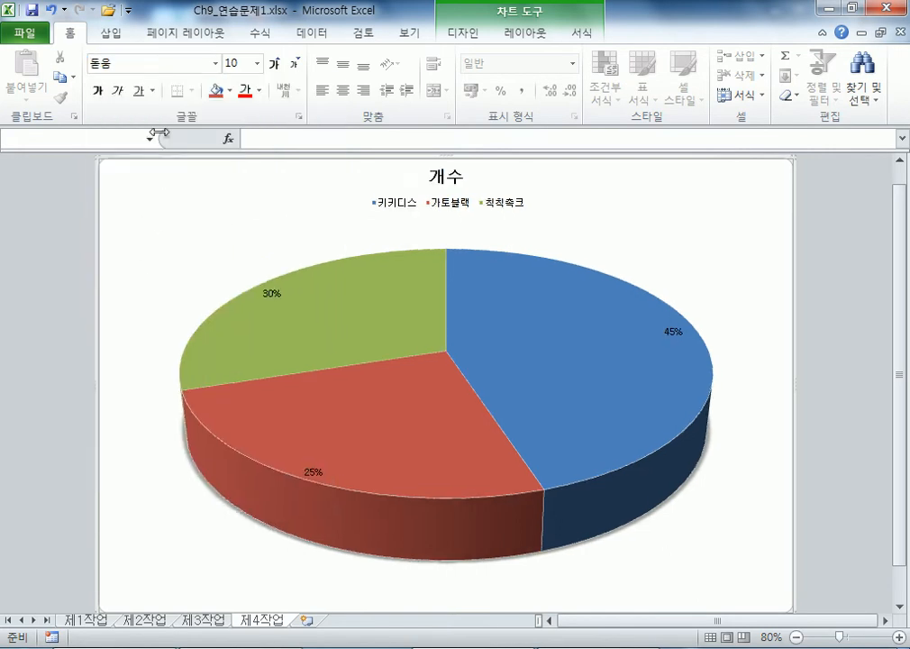
pyautogui.click(274, 67)
pyautogui.click(273, 66)
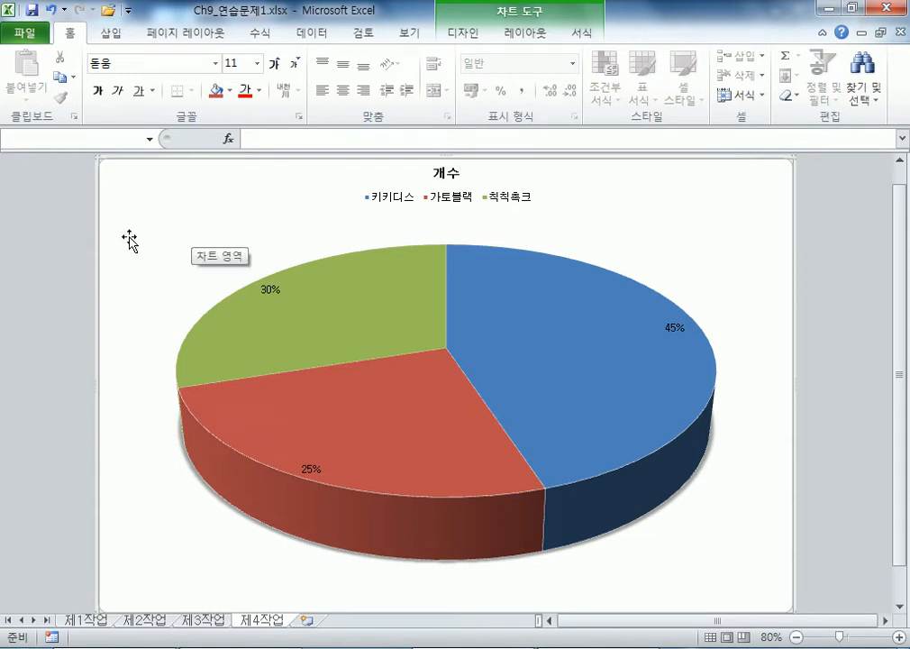
# - Fill the chart area with the tan parchment-like texture in the fourth row and fourth column of the texture choices
pyautogui.click(581, 34)
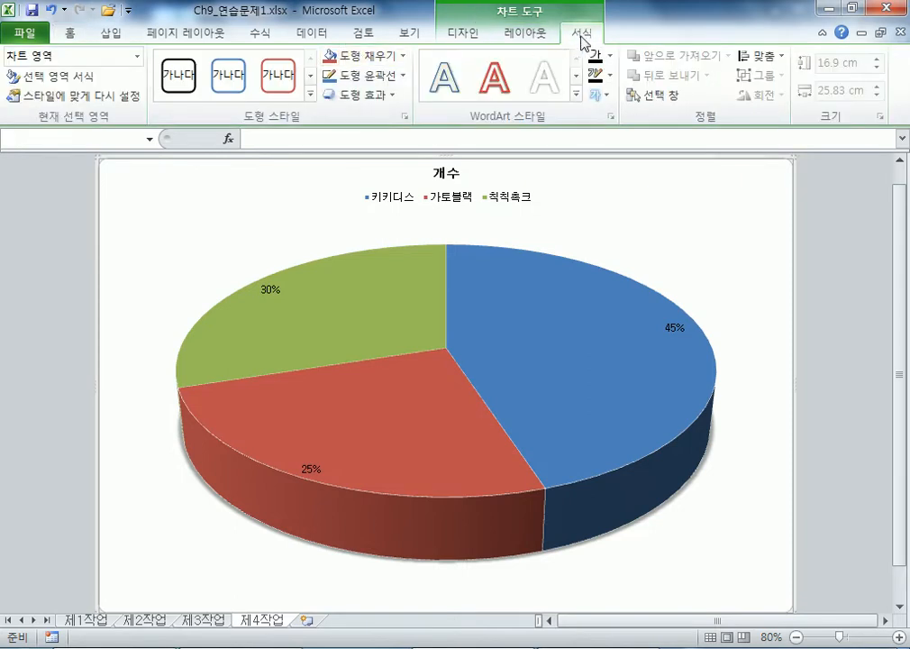
pyautogui.click(395, 65)
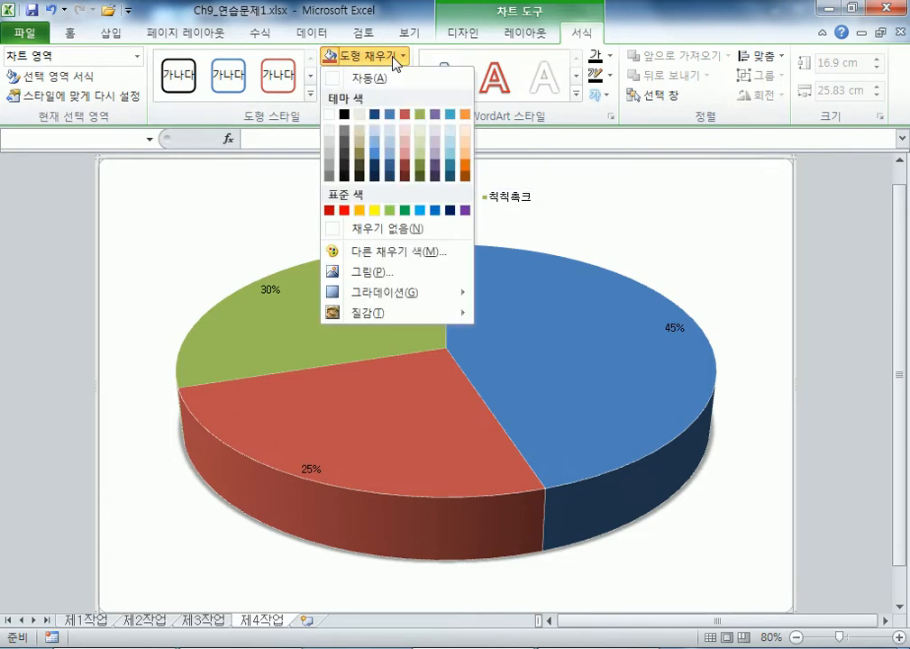
pyautogui.moveTo(353, 316)
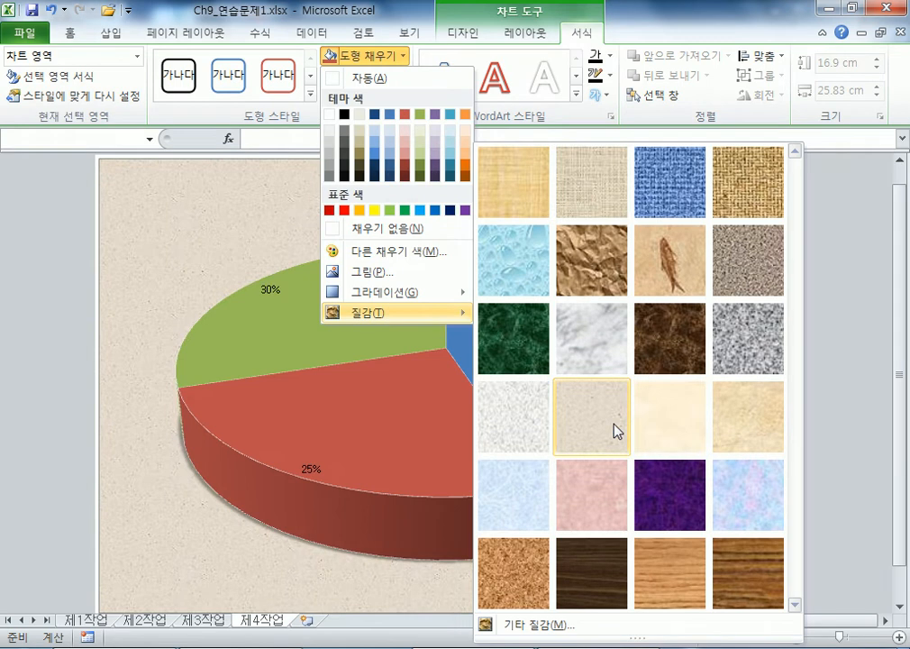
pyautogui.click(761, 420)
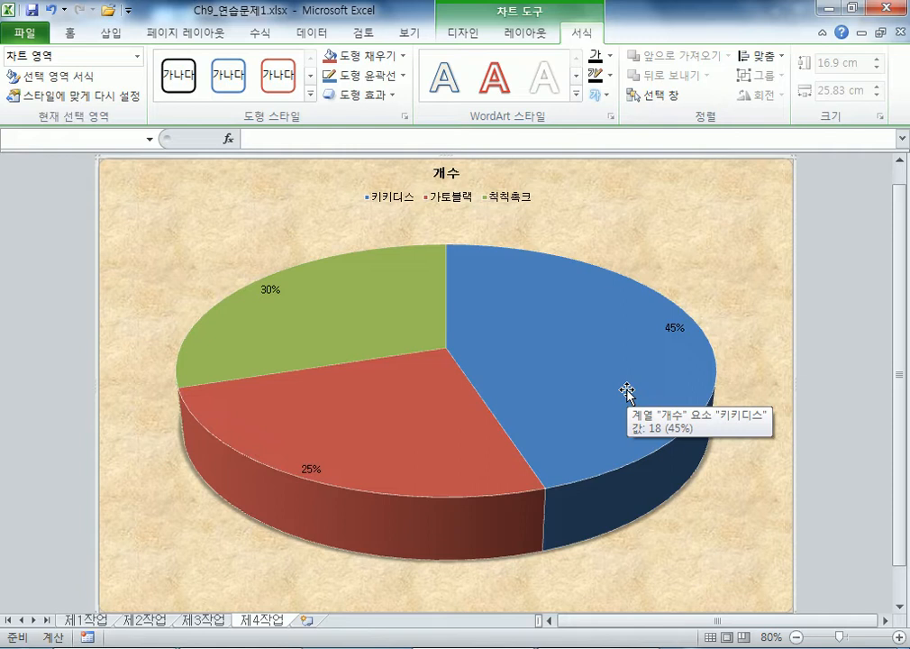
pyautogui.click(397, 59)
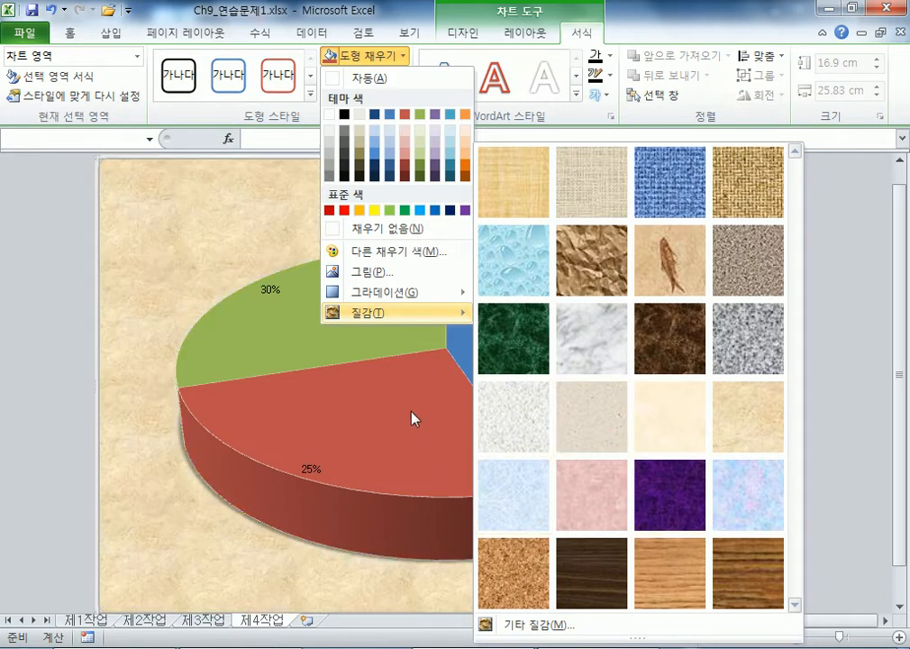
pyautogui.click(137, 298)
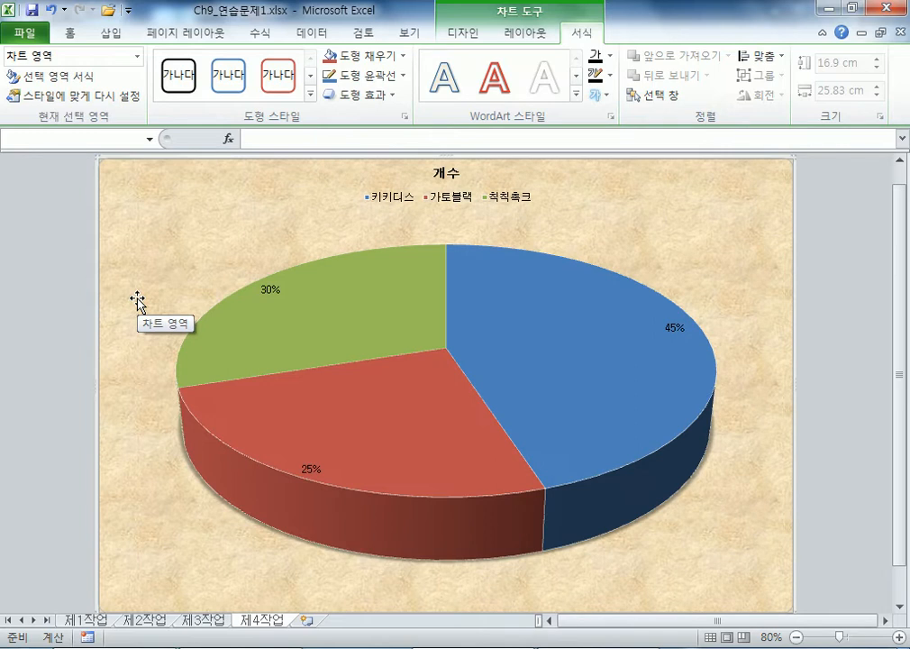
# - Increase the font size of the chart title 개수 to 20
pyautogui.click(69, 33)
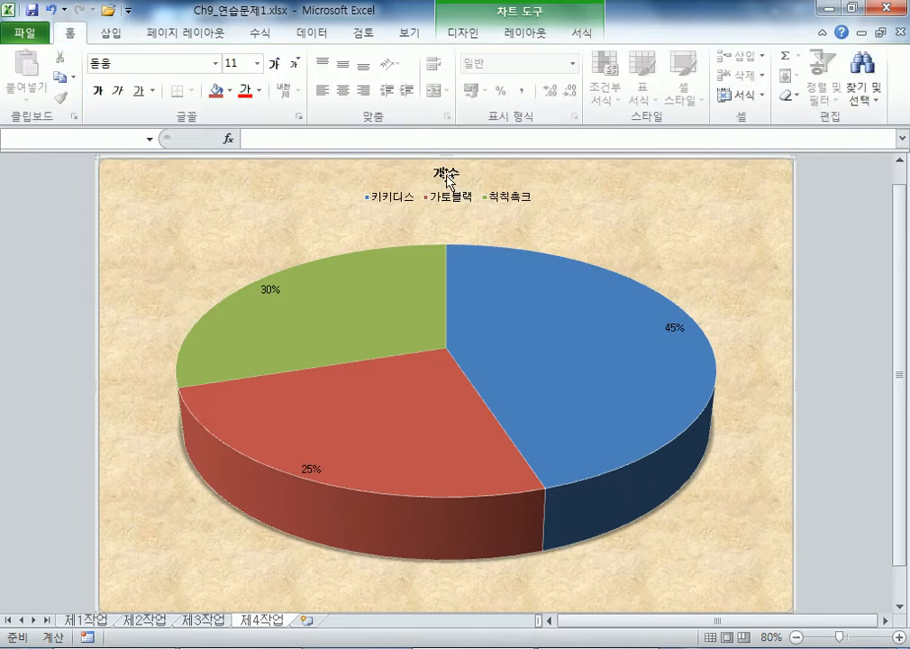
pyautogui.click(440, 174)
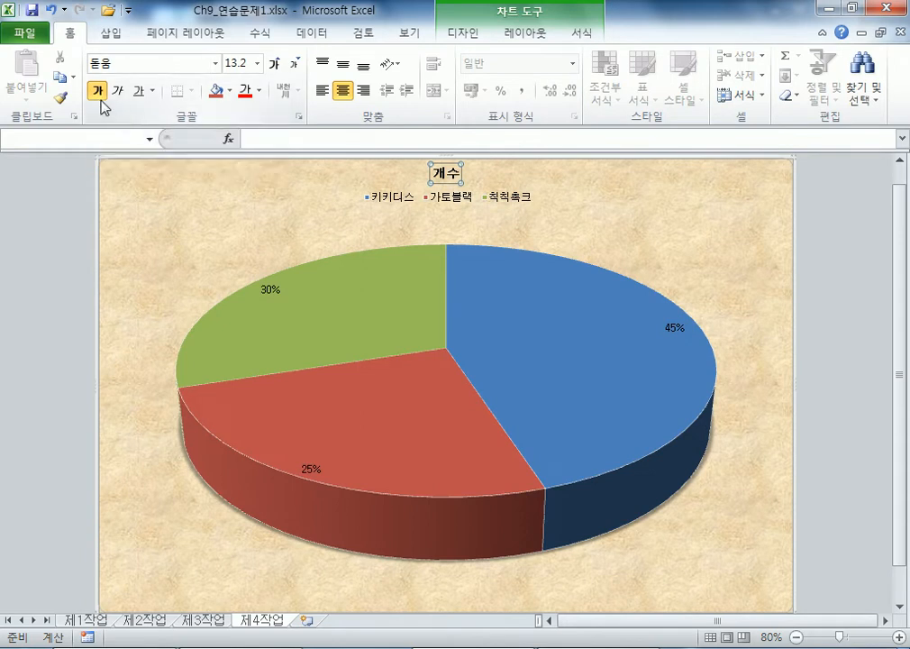
pyautogui.click(274, 64)
pyautogui.click(274, 65)
pyautogui.click(274, 65)
pyautogui.click(274, 64)
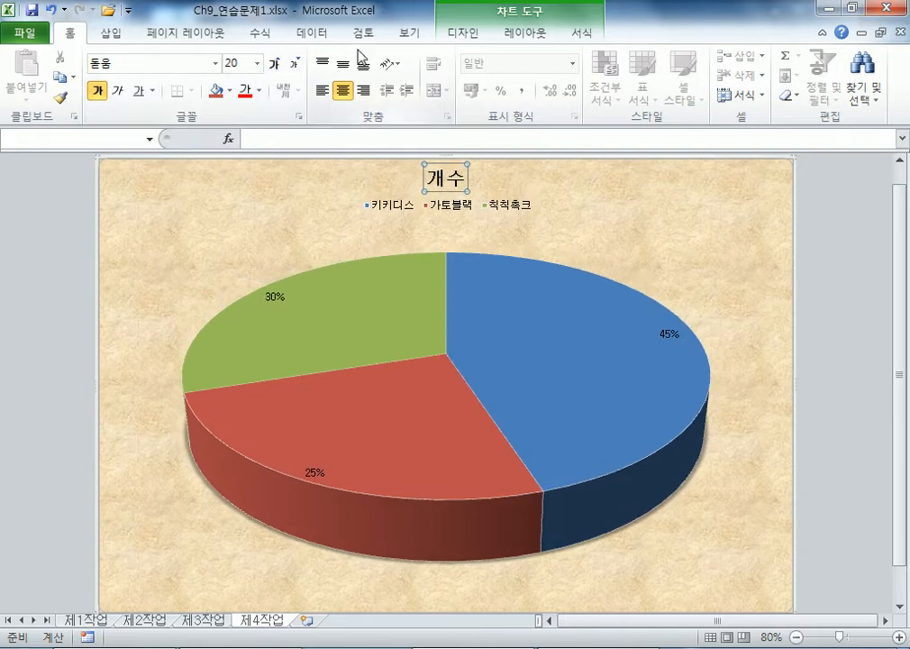
# - Give the chart title a white fill and a black outline
pyautogui.click(582, 34)
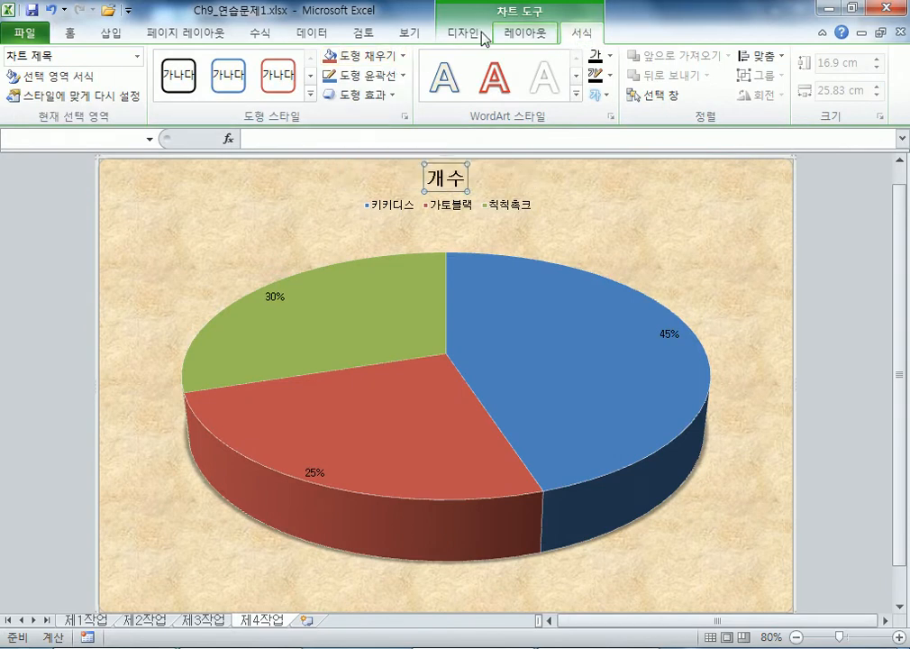
pyautogui.click(397, 56)
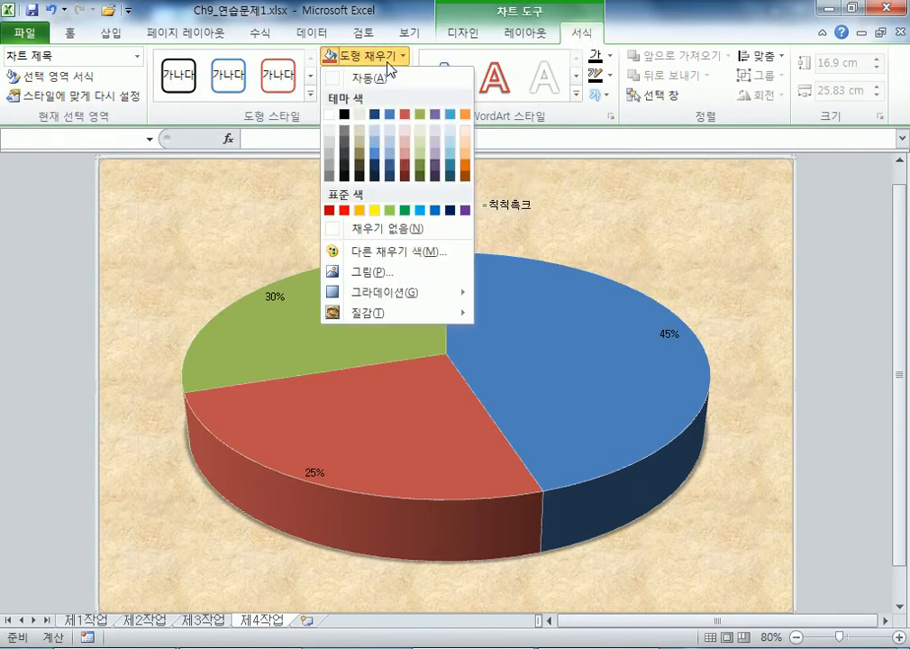
pyautogui.click(329, 114)
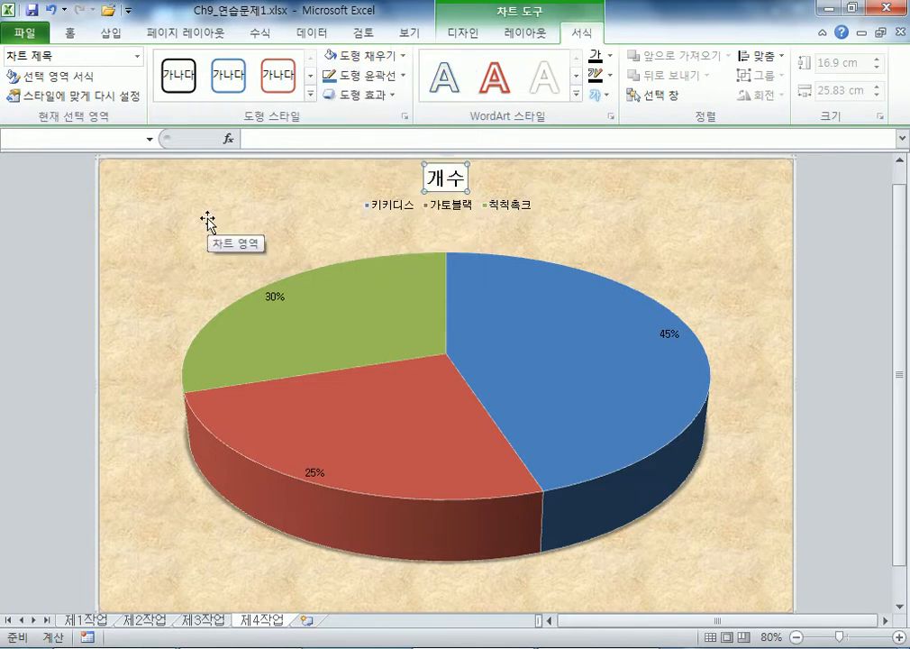
pyautogui.click(370, 76)
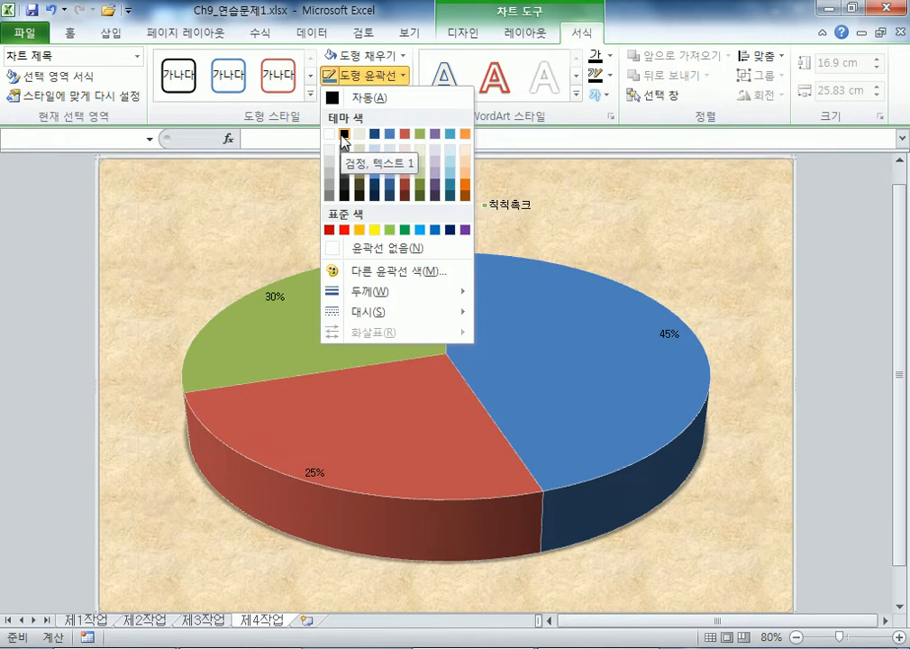
pyautogui.click(350, 98)
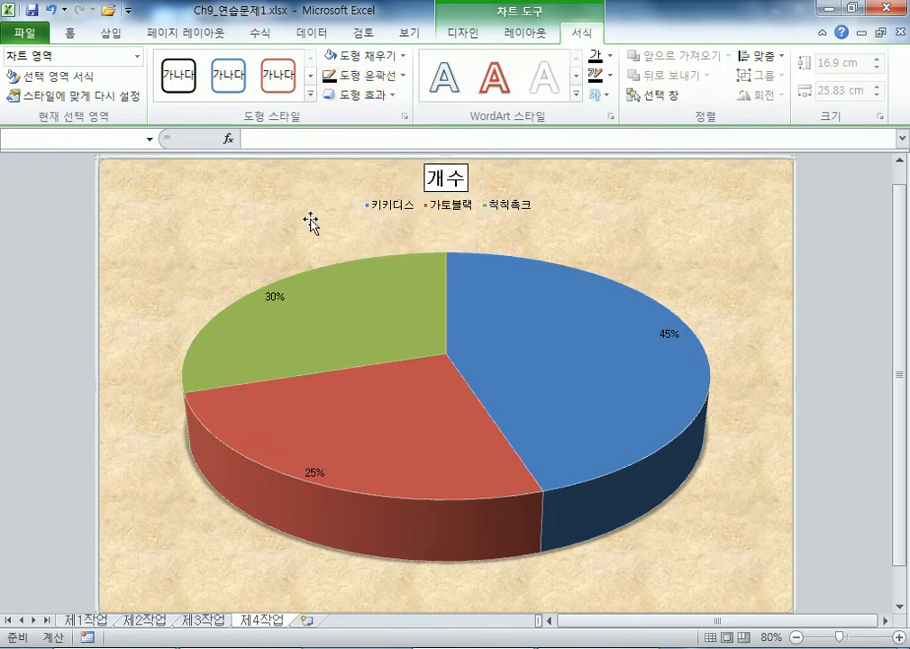
pyautogui.click(435, 179)
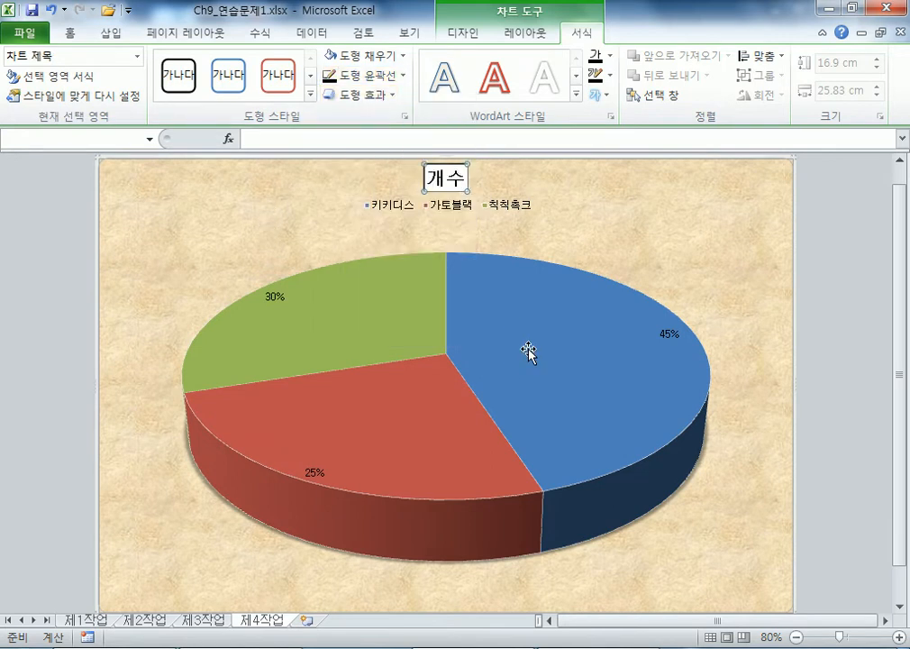
# - Replace the chart title text with 키토제과 제품 내용물 개수 비율
pyautogui.moveTo(513, 359)
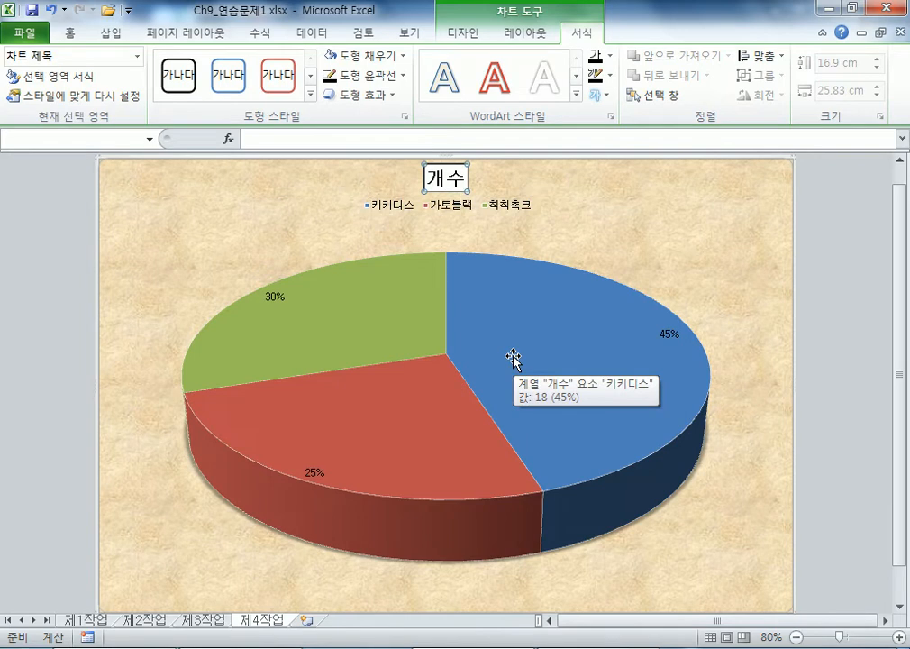
pyautogui.write('키토제과 제품 내용물 개수 비율')
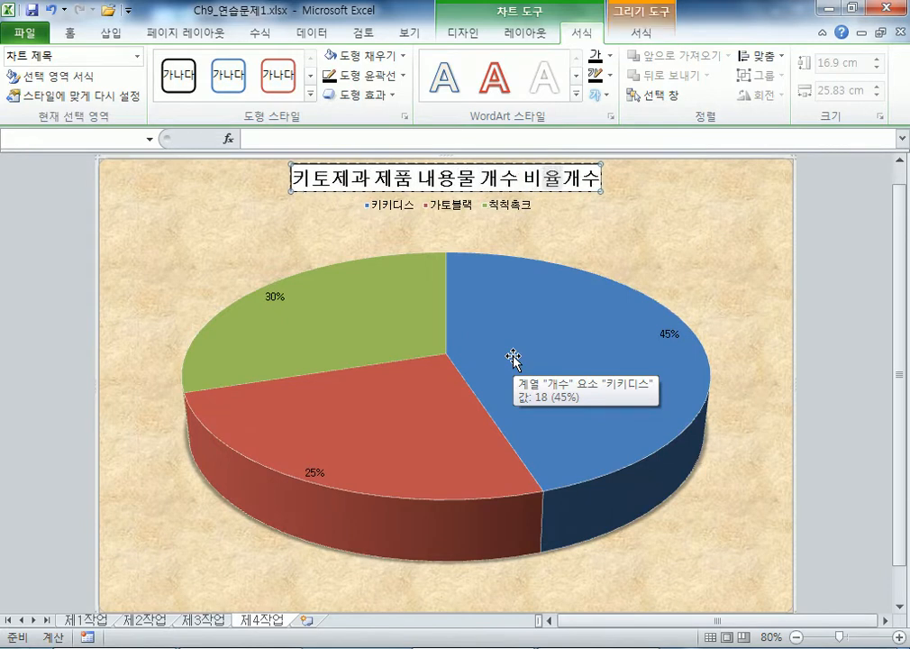
pyautogui.press('Delete')
pyautogui.press('Delete')
pyautogui.press('Escape')
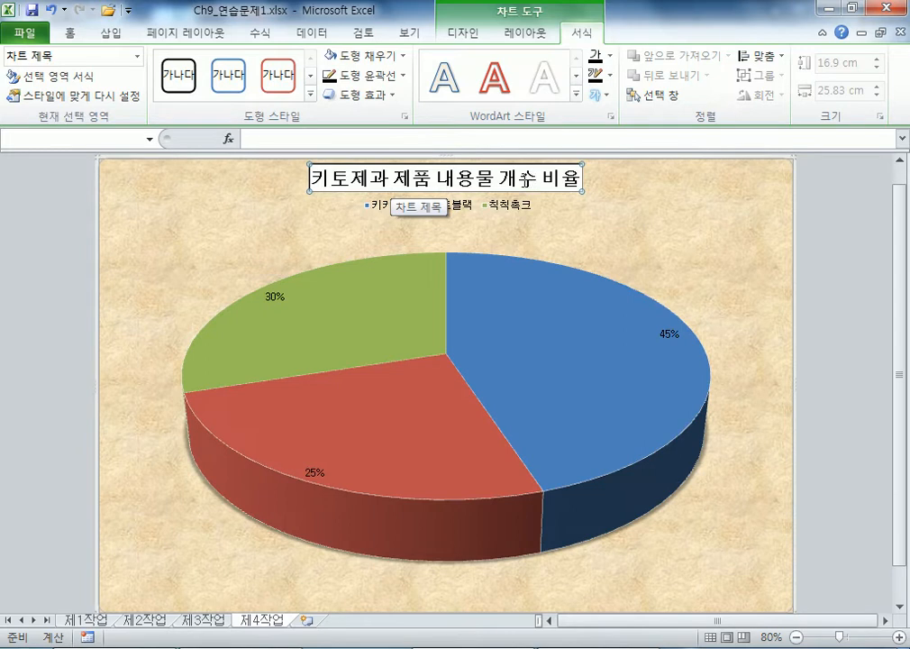
pyautogui.click(198, 211)
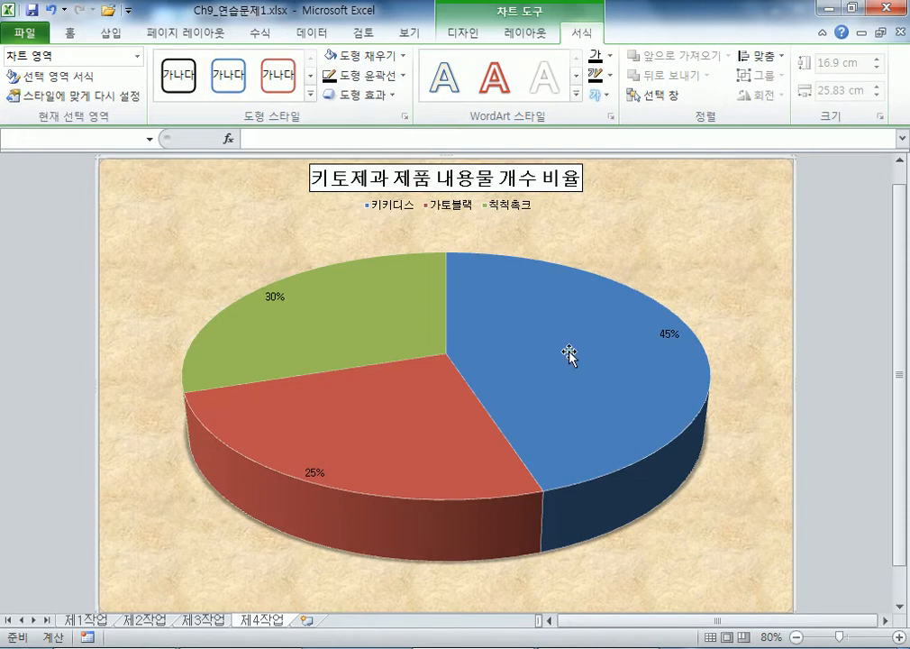
pyautogui.click(329, 175)
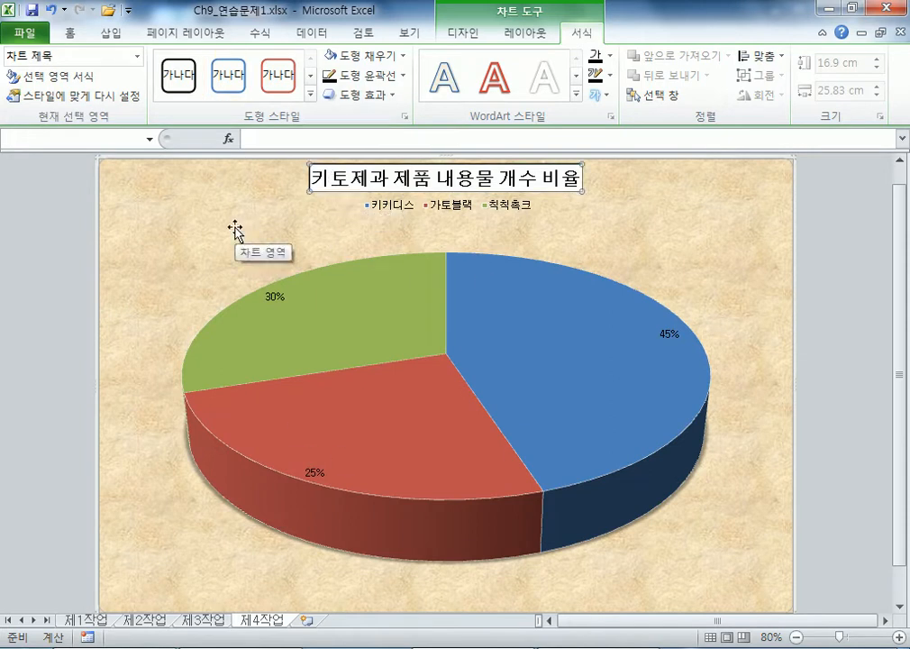
pyautogui.click(181, 249)
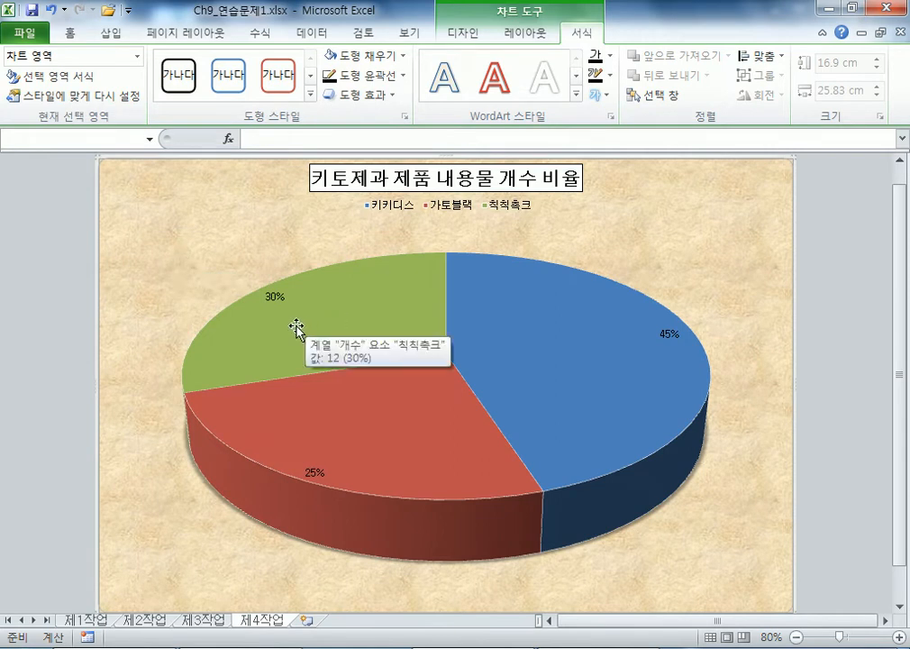
pyautogui.doubleClick(390, 308)
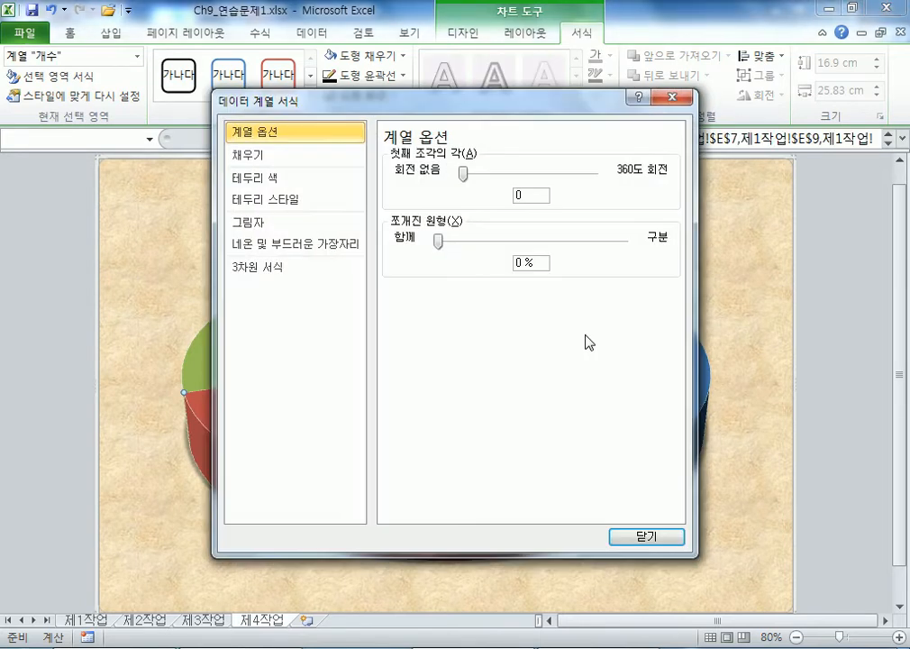
pyautogui.click(677, 102)
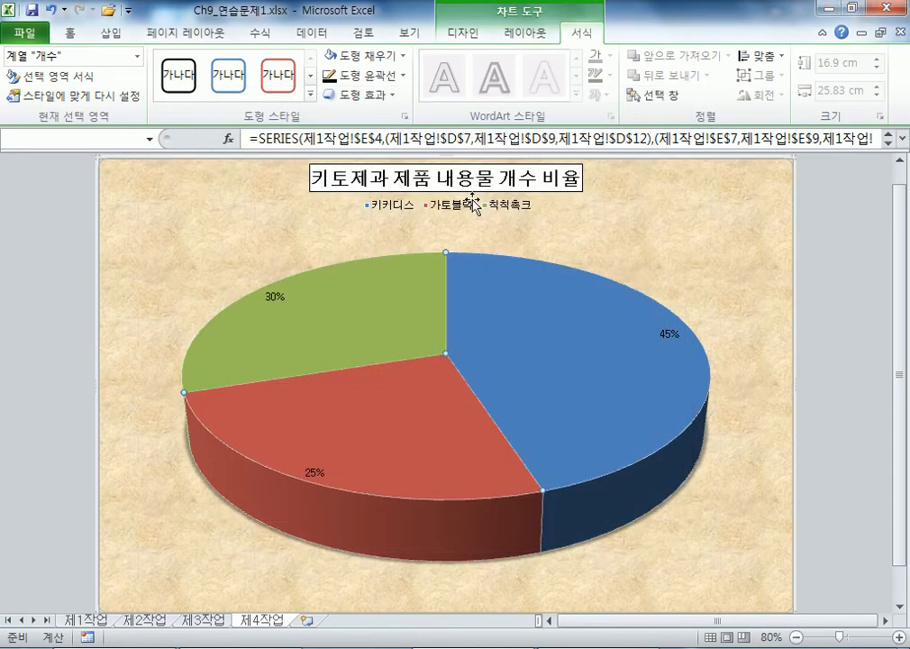
pyautogui.doubleClick(390, 282)
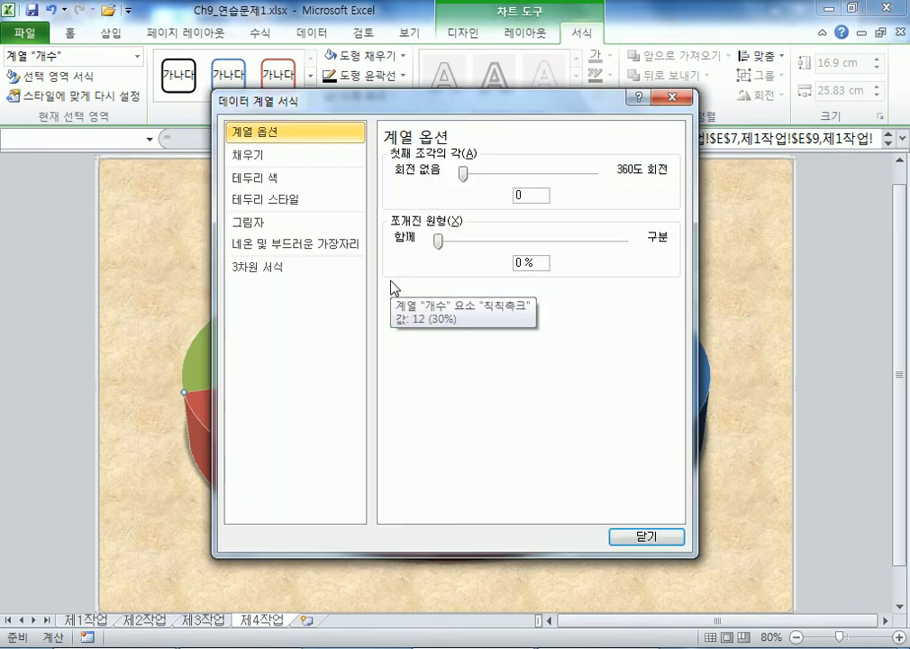
pyautogui.press('Escape')
pyautogui.click(176, 258)
# - Rotate the pie by setting the first slice angle of the 개수 series to 50 degrees
pyautogui.click(305, 314)
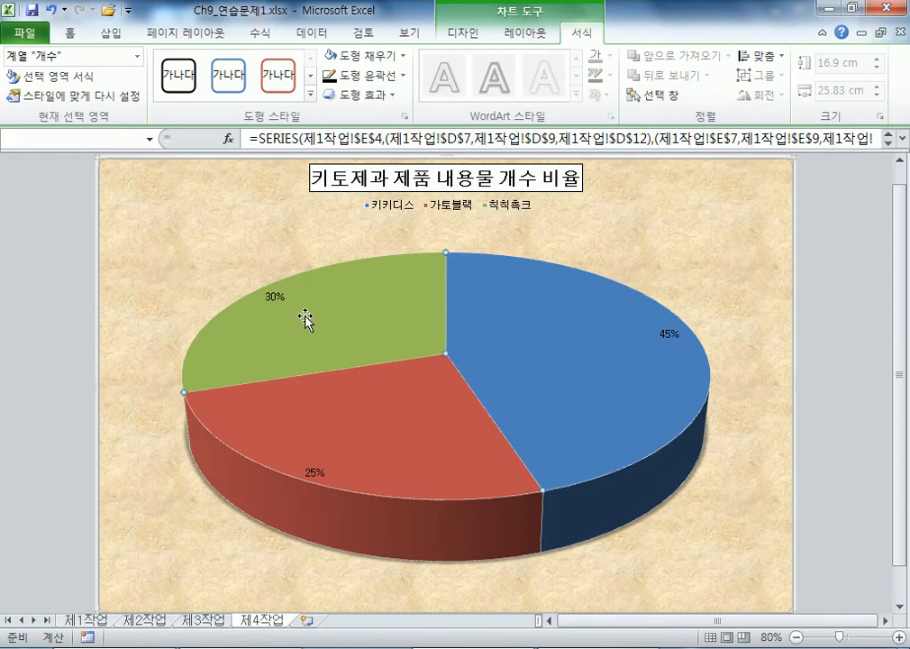
pyautogui.click(78, 84)
pyautogui.click(534, 197)
pyautogui.write('50')
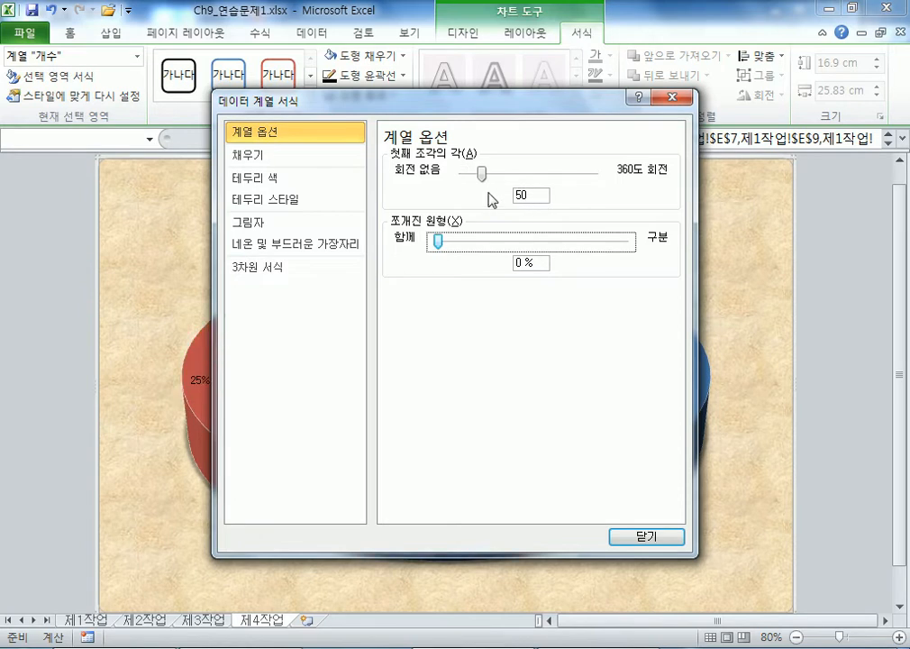
pyautogui.moveTo(454, 104); pyautogui.dragTo(448, 516)
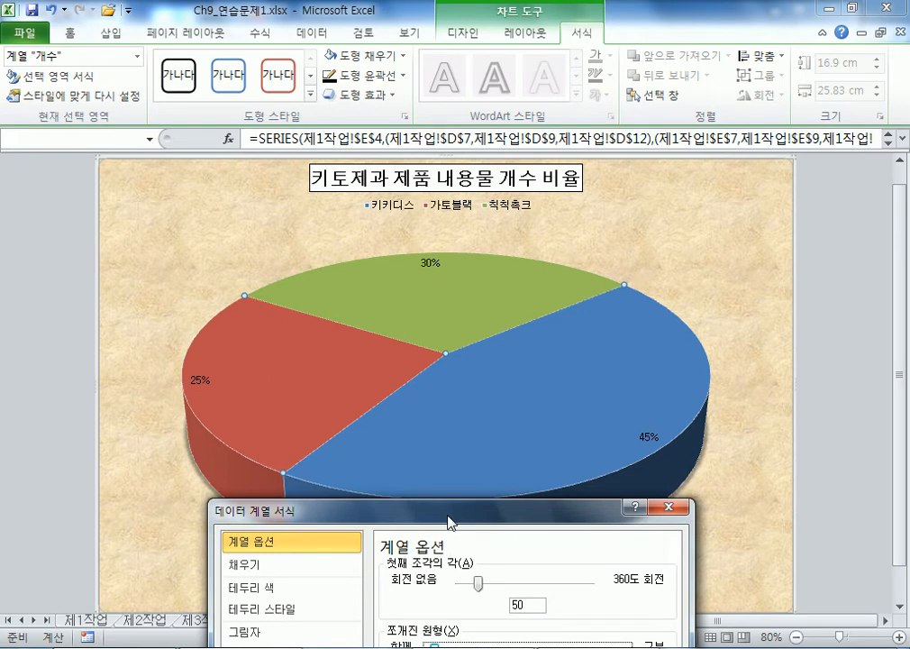
pyautogui.moveTo(455, 510); pyautogui.dragTo(609, 578)
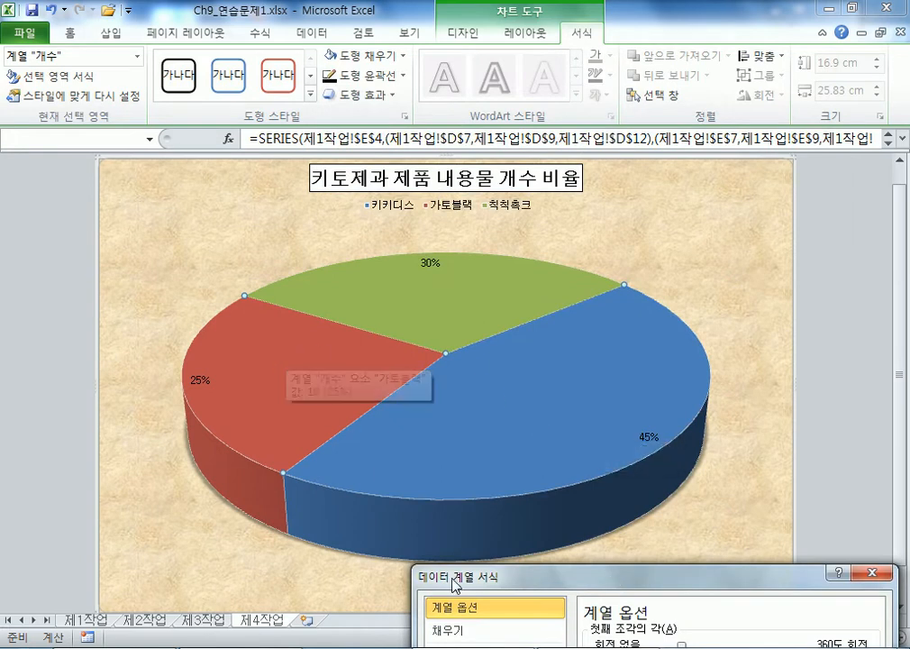
pyautogui.moveTo(510, 589); pyautogui.dragTo(385, 100)
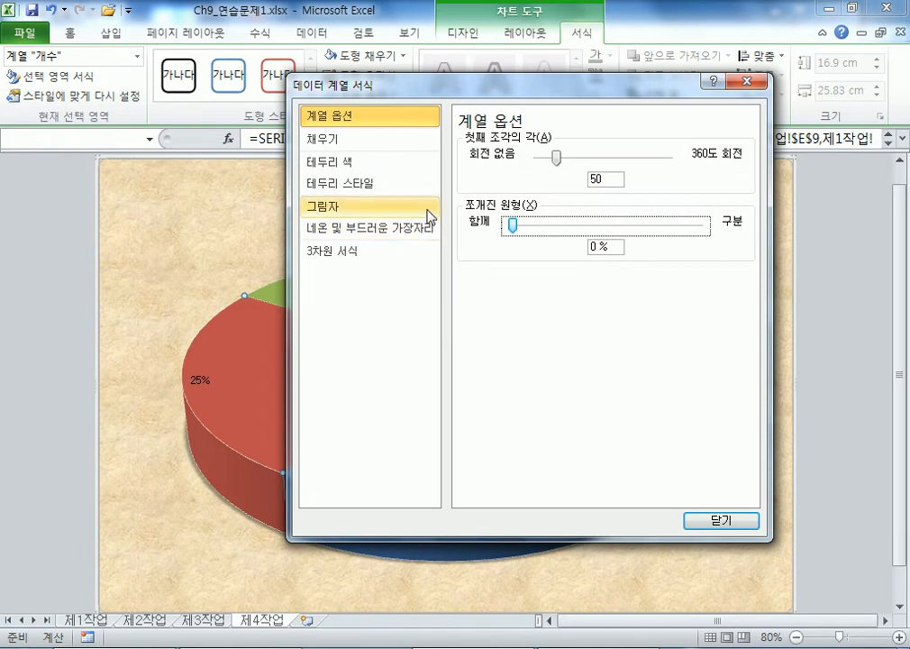
pyautogui.click(710, 523)
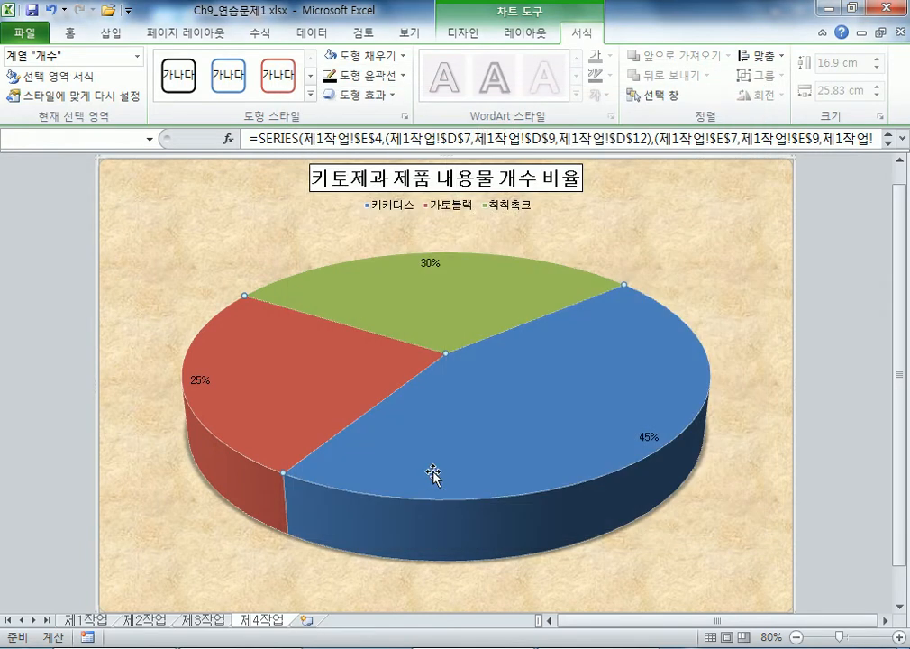
# - Try pulling all pie slices apart from the centre, then push them back together
pyautogui.click(543, 415)
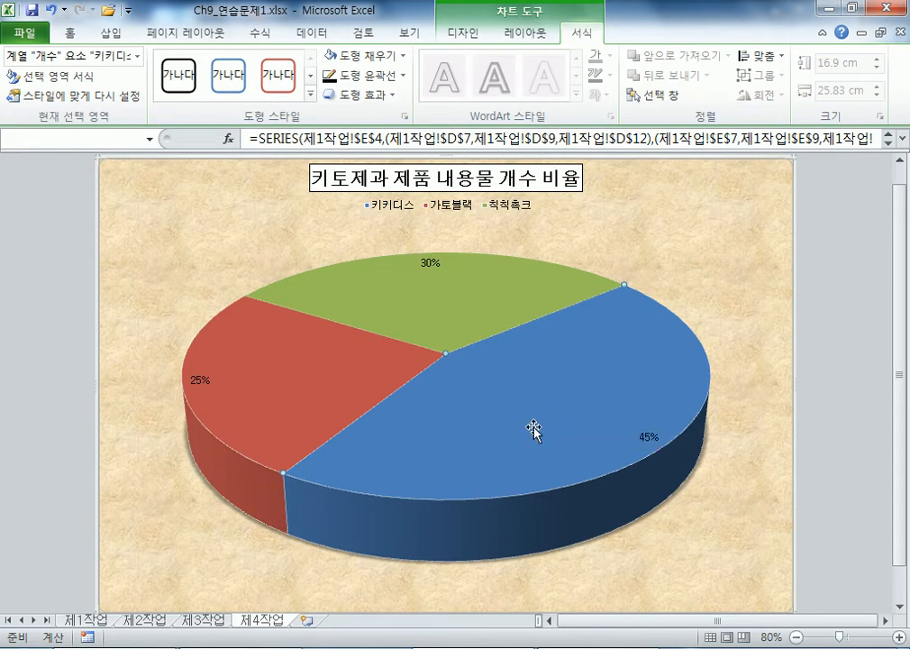
pyautogui.click(685, 291)
pyautogui.click(525, 368)
pyautogui.click(504, 393)
pyautogui.click(696, 256)
pyautogui.moveTo(532, 378); pyautogui.dragTo(526, 507)
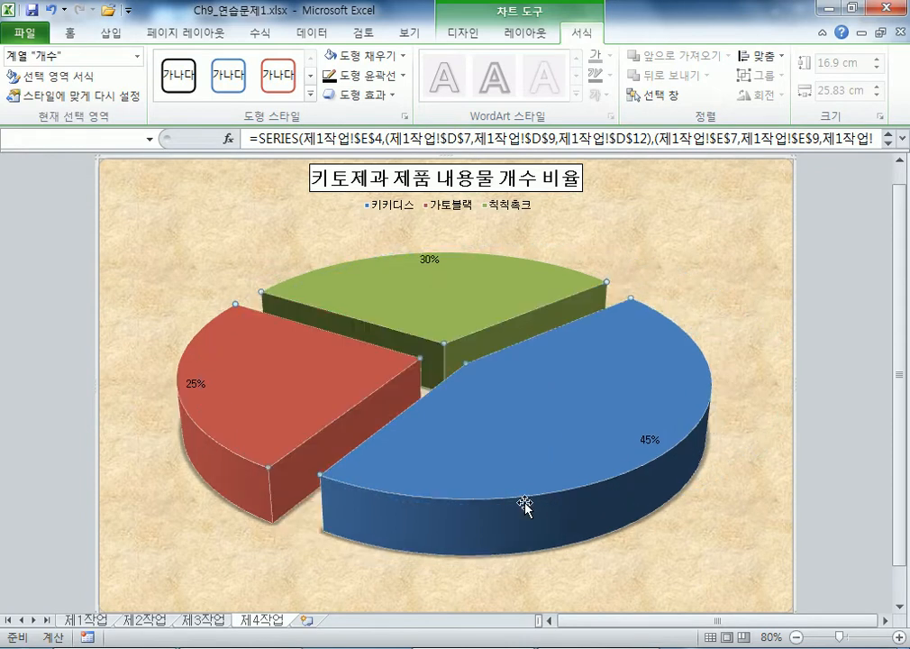
pyautogui.click(694, 342)
pyautogui.moveTo(569, 434); pyautogui.dragTo(506, 382)
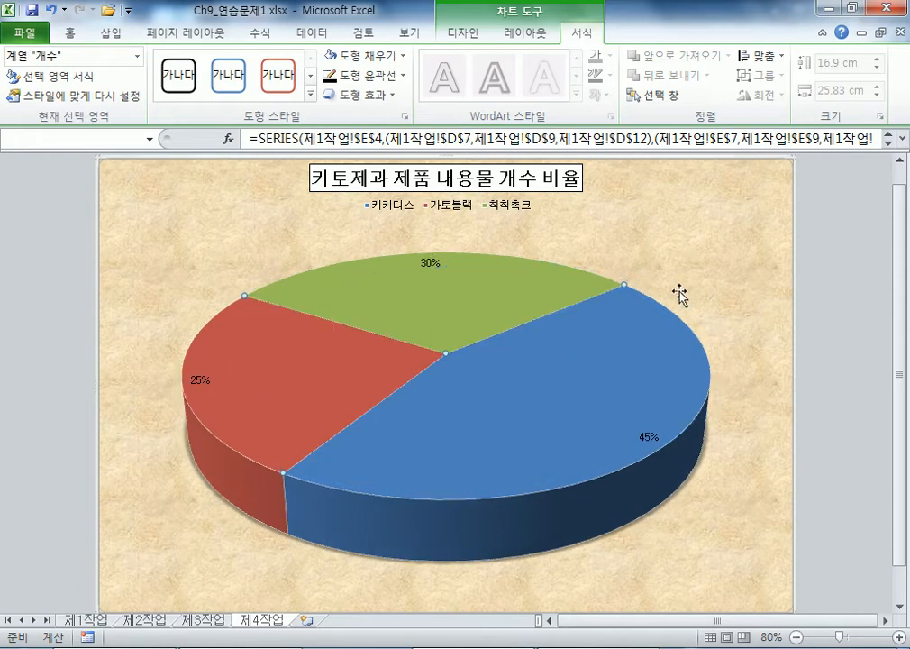
# - Pull only the blue 키키디스 slice slightly away from the rest of the pie
pyautogui.click(514, 401)
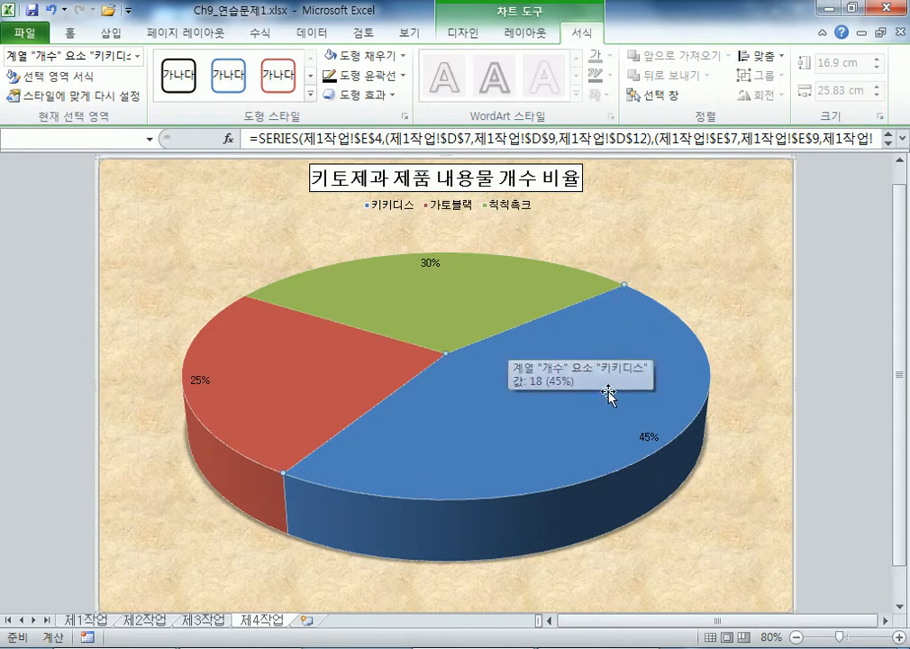
pyautogui.click(522, 401)
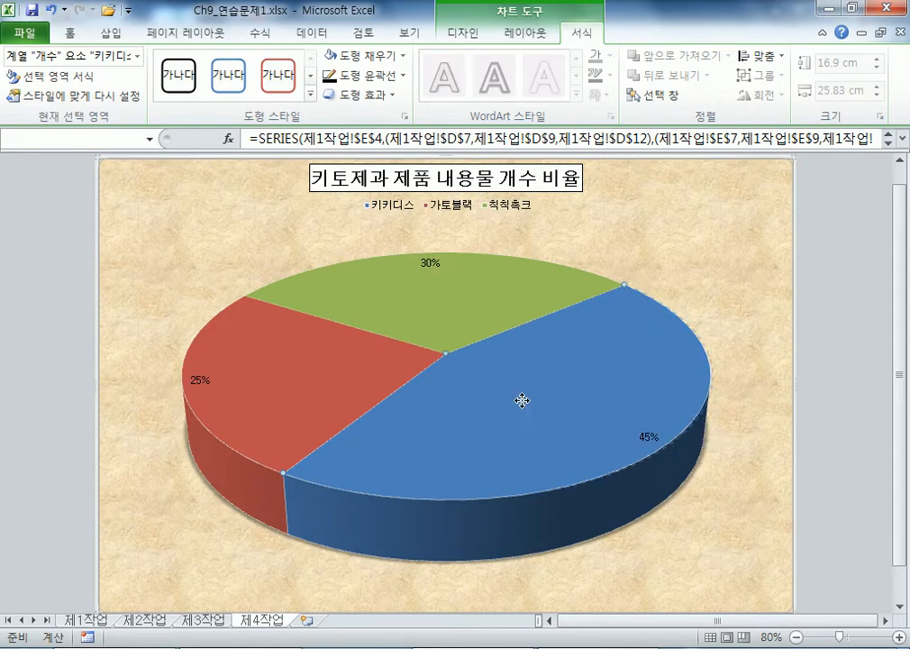
pyautogui.moveTo(531, 412)
pyautogui.mouseDown()
pyautogui.moveTo(498, 525)
pyautogui.moveTo(497, 484)
pyautogui.moveTo(520, 415)
pyautogui.moveTo(538, 447)
pyautogui.moveTo(545, 530)
pyautogui.moveTo(540, 456)
pyautogui.moveTo(522, 425)
pyautogui.mouseUp()
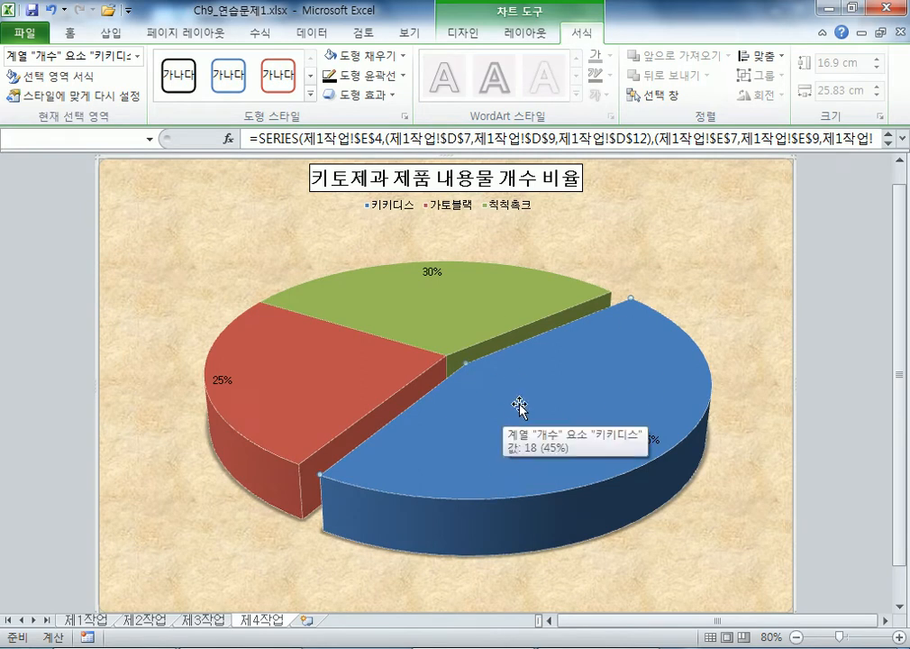
# - Examine the label options of the percentage data labels on the pie slices
pyautogui.click(435, 273)
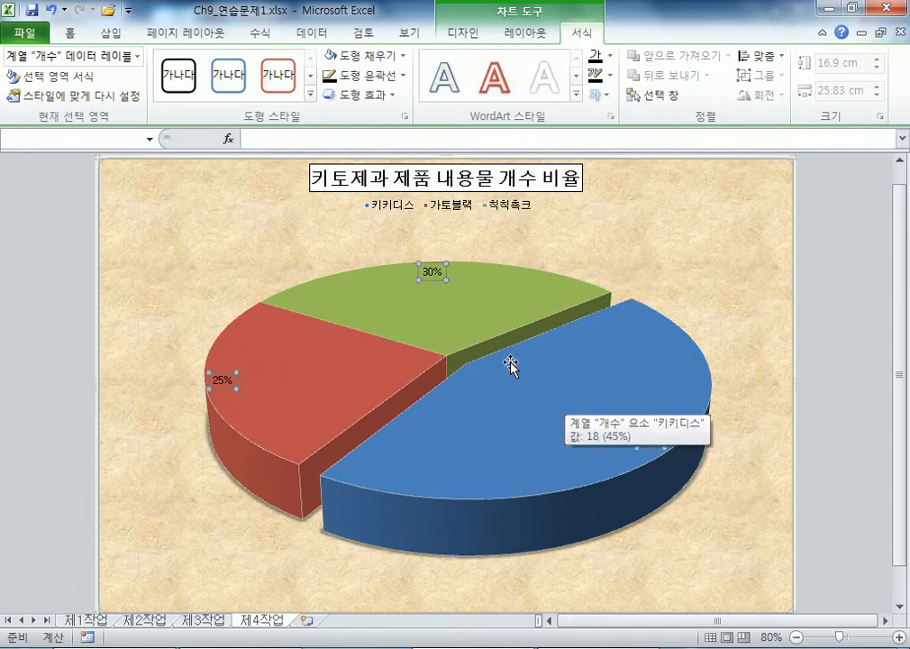
pyautogui.click(577, 266)
pyautogui.click(433, 273)
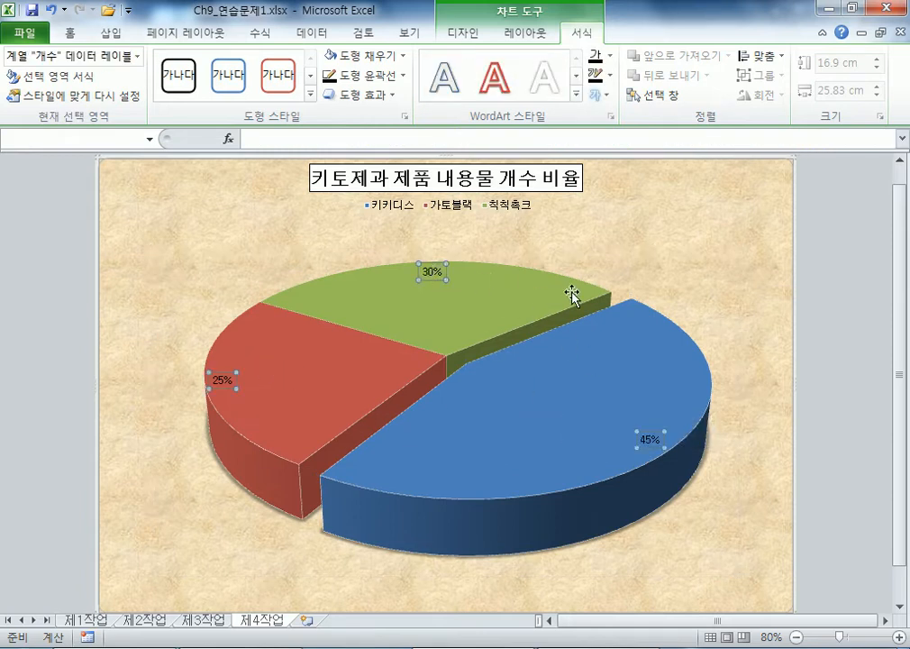
pyautogui.click(626, 231)
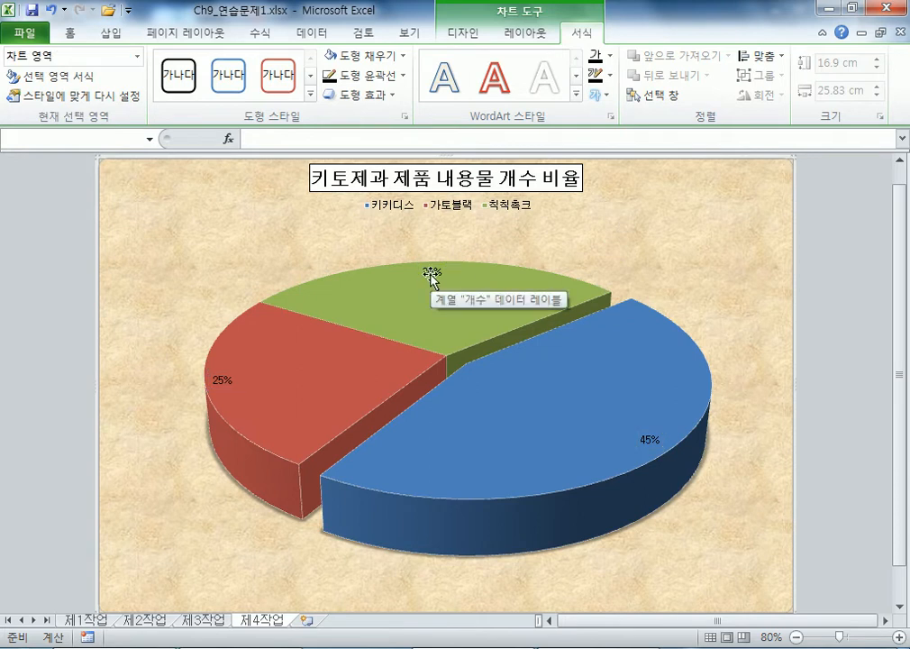
pyautogui.doubleClick(432, 274)
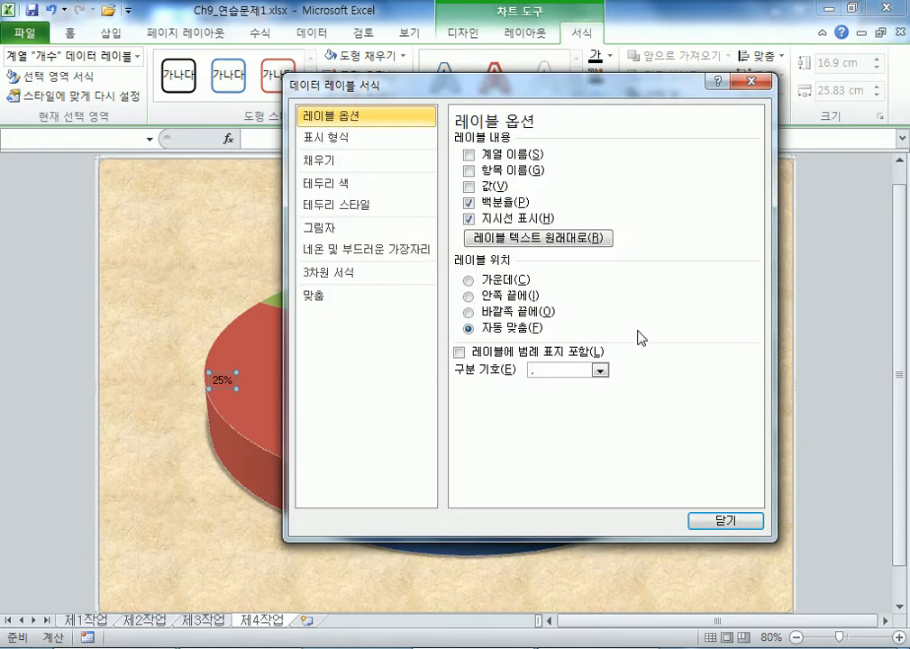
pyautogui.moveTo(649, 89); pyautogui.dragTo(687, 86)
pyautogui.press('Escape')
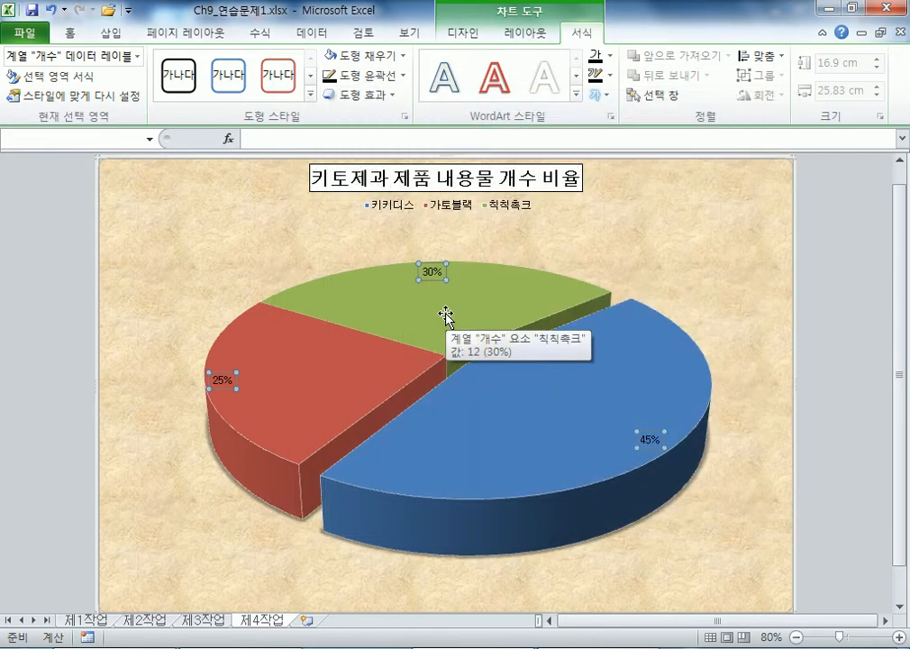
# - Compare the formatting options of the pie series with those of its data labels without changing any
pyautogui.doubleClick(397, 329)
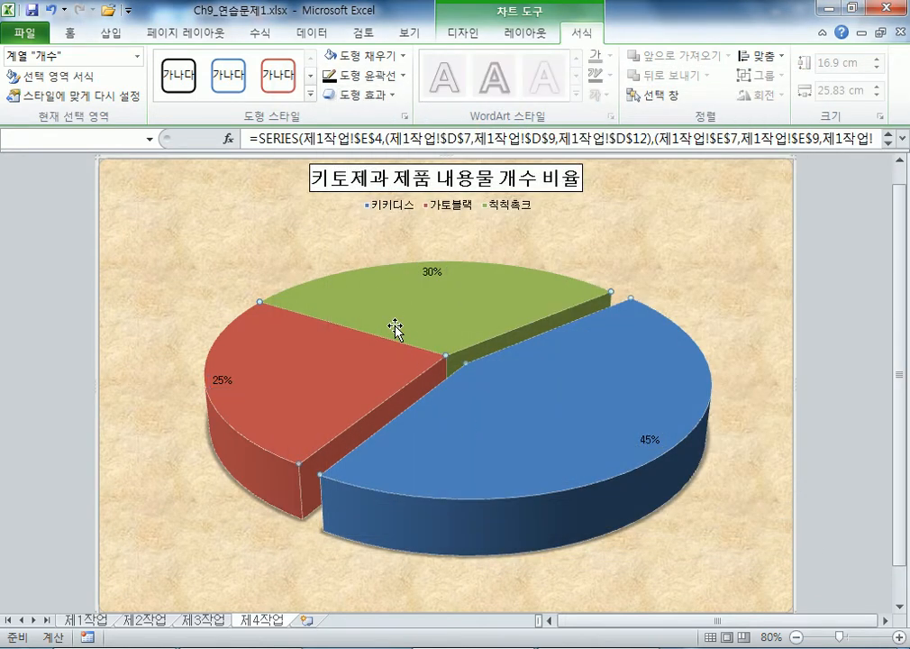
pyautogui.moveTo(494, 85); pyautogui.dragTo(607, 61)
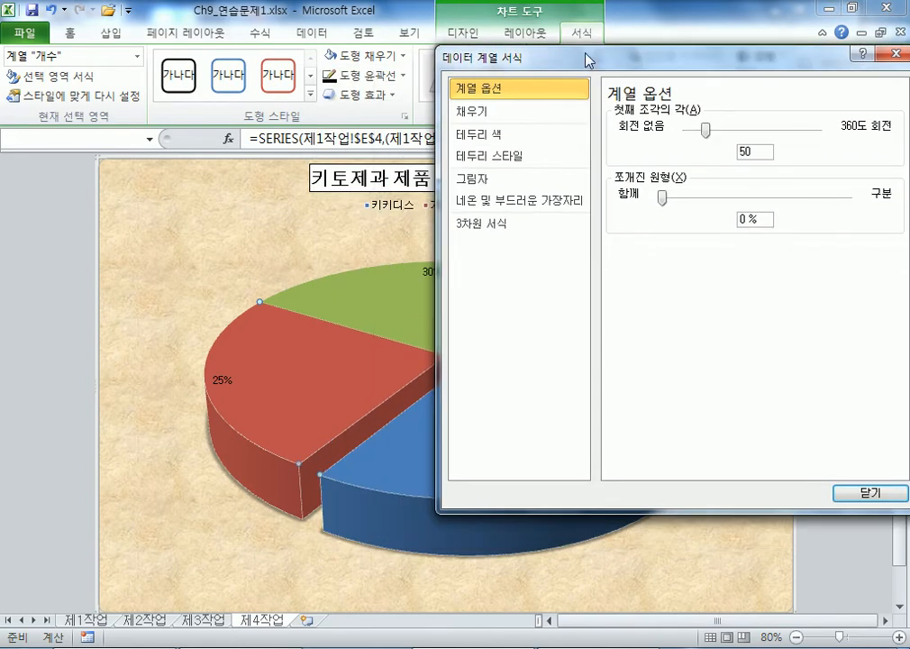
pyautogui.moveTo(565, 72); pyautogui.dragTo(707, 65)
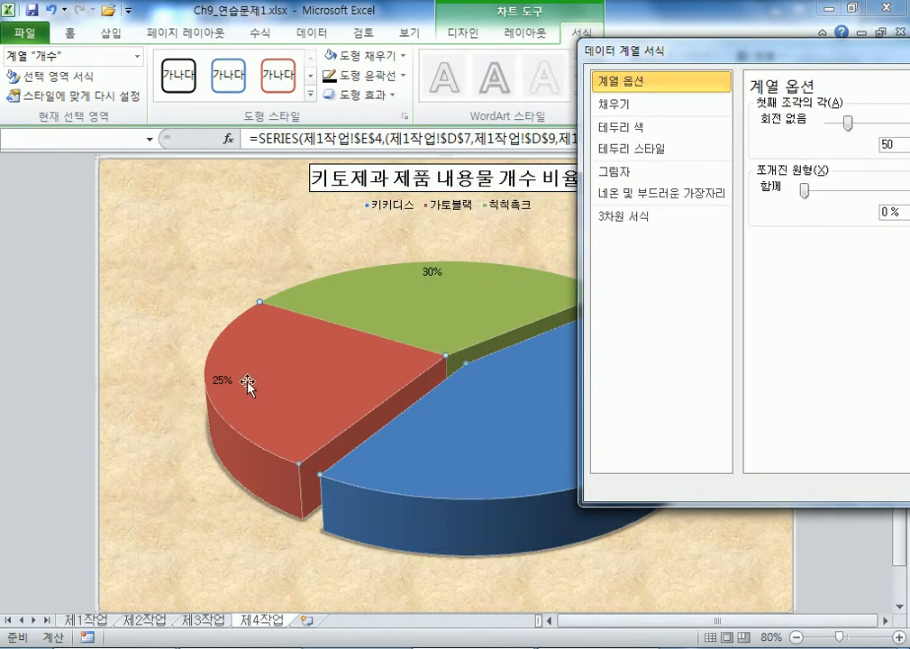
pyautogui.click(431, 271)
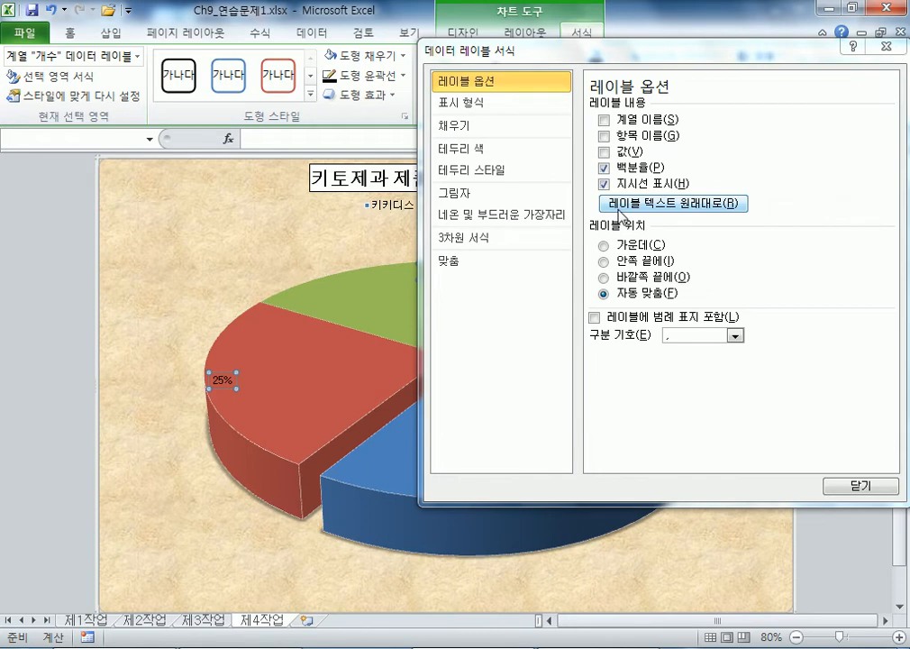
pyautogui.moveTo(491, 51); pyautogui.dragTo(448, 120)
pyautogui.click(464, 33)
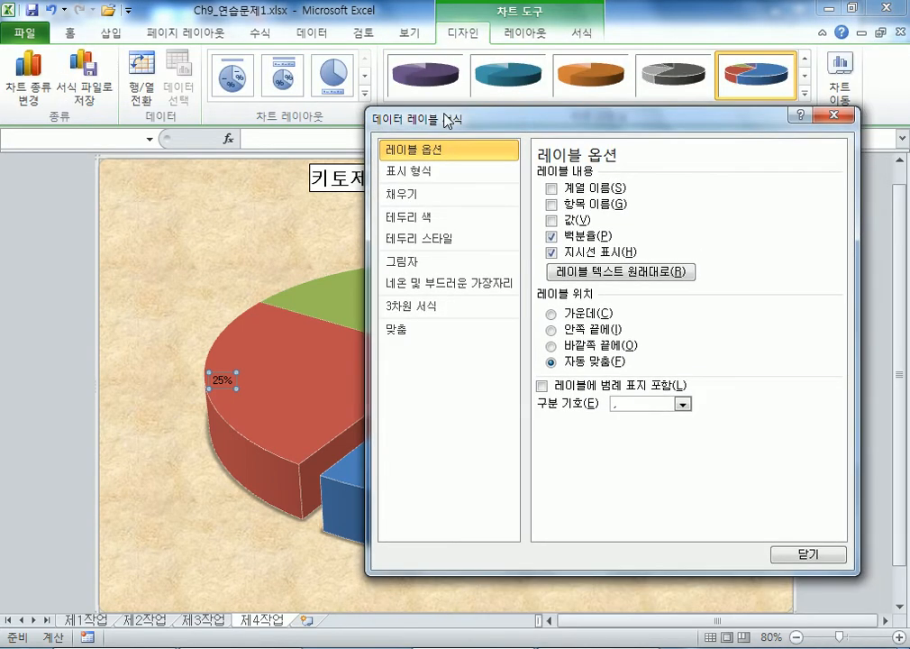
pyautogui.click(836, 124)
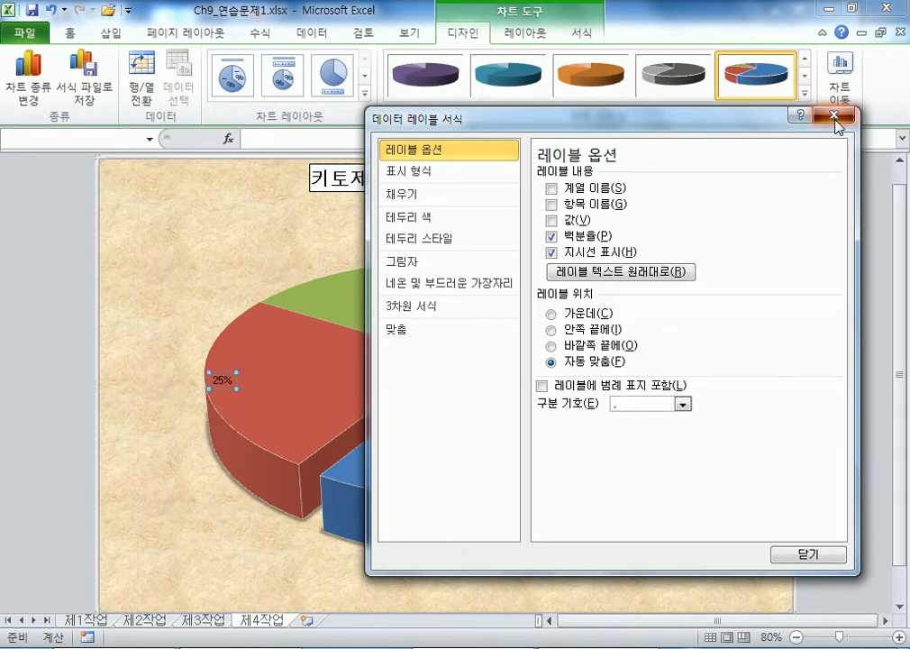
pyautogui.click(808, 553)
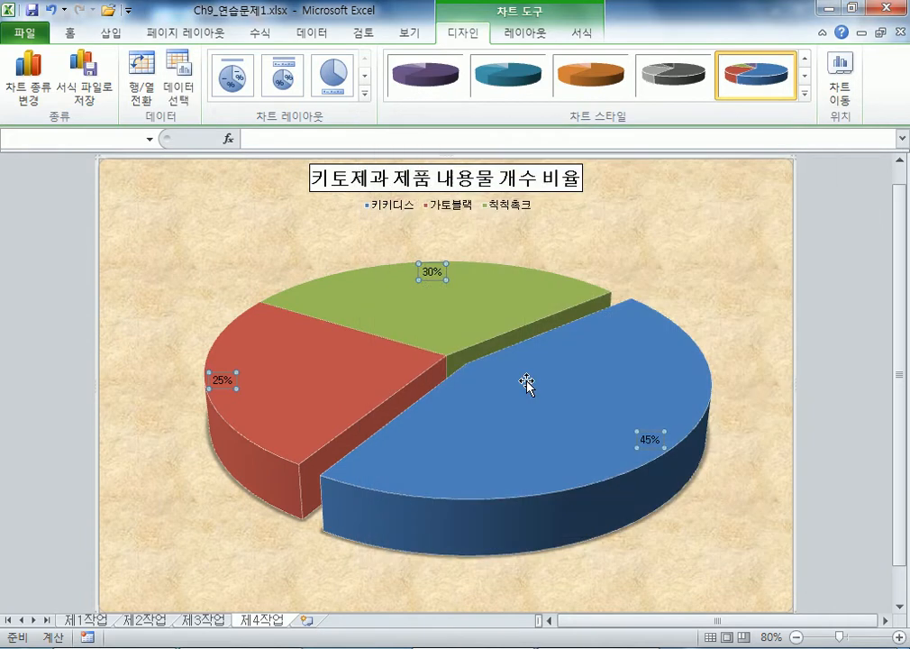
pyautogui.click(523, 35)
pyautogui.click(573, 34)
pyautogui.click(458, 36)
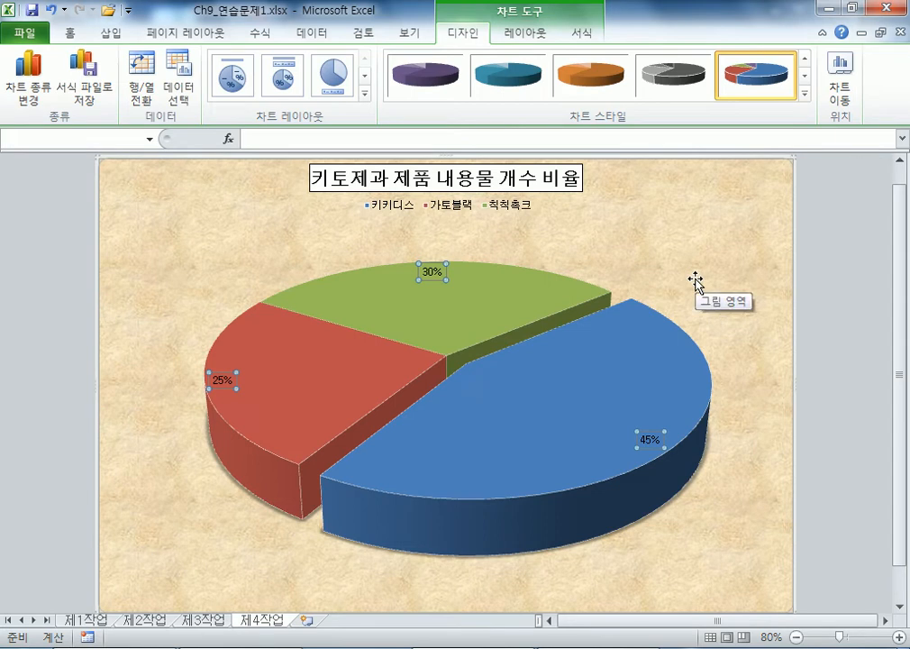
pyautogui.click(204, 274)
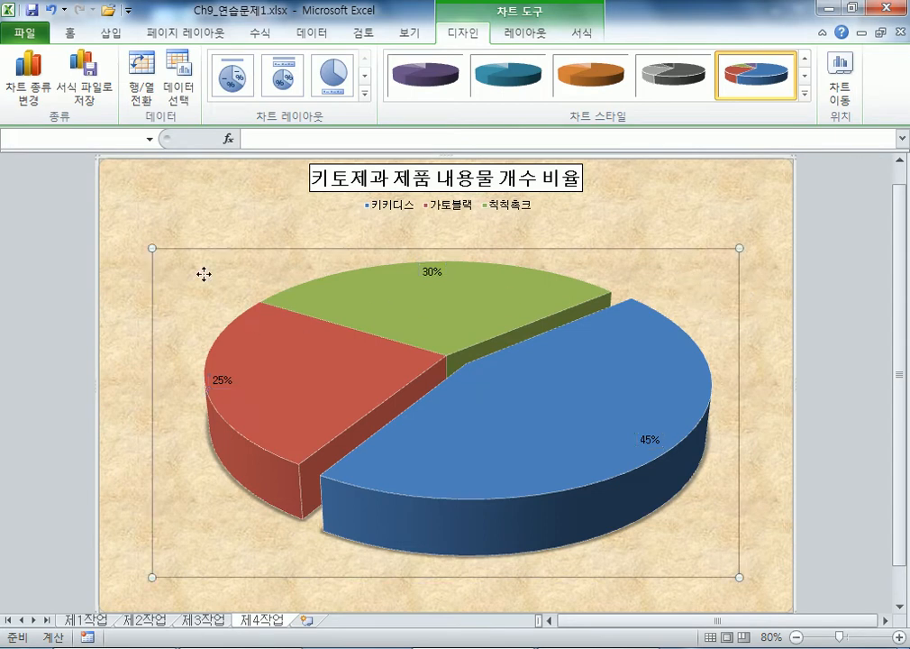
# - Add the category name and the value to the percentage data labels on the pie, keeping leader lines on
pyautogui.click(433, 275)
pyautogui.doubleClick(432, 274)
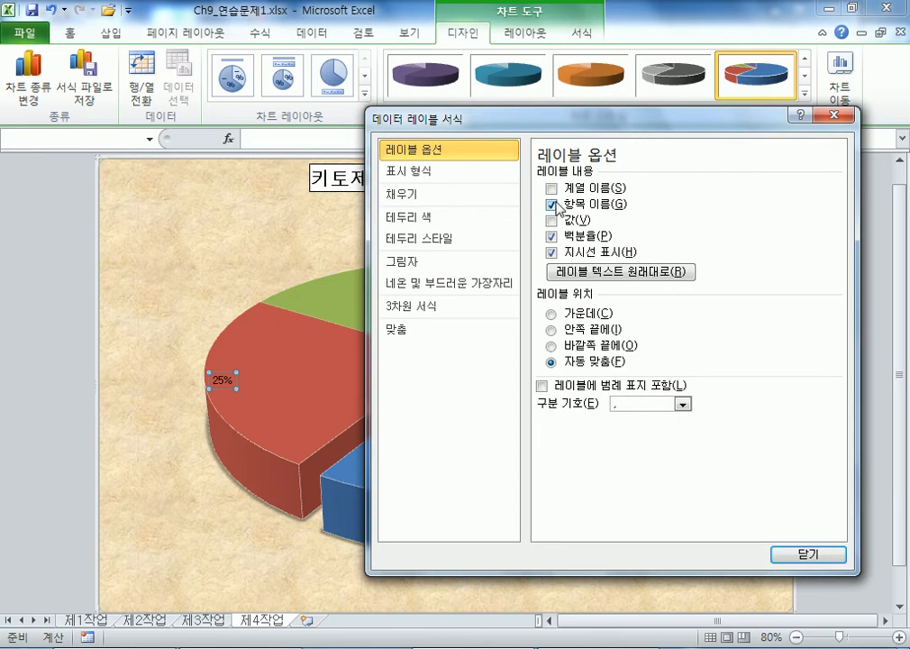
pyautogui.click(552, 205)
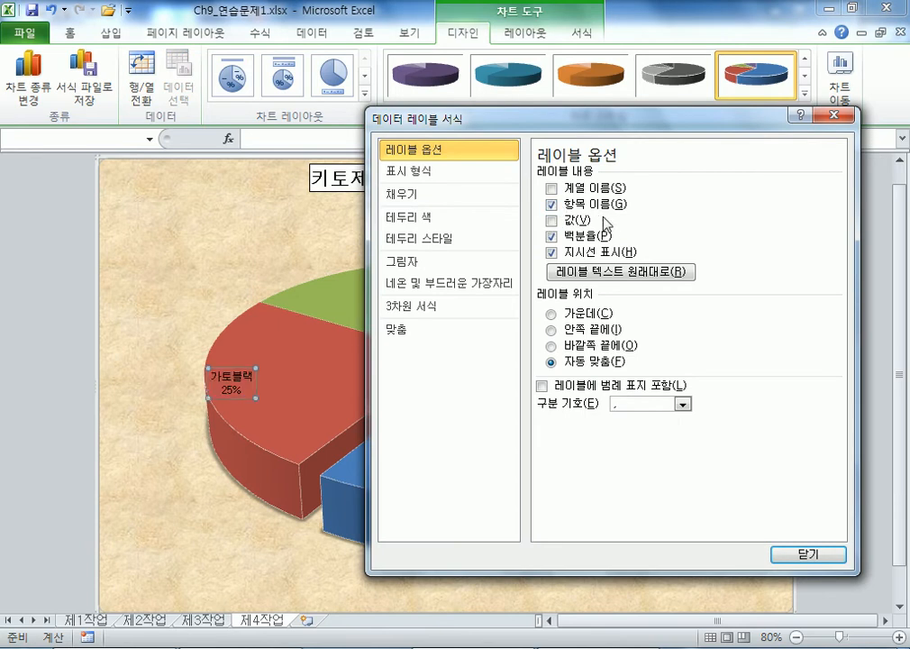
pyautogui.click(551, 220)
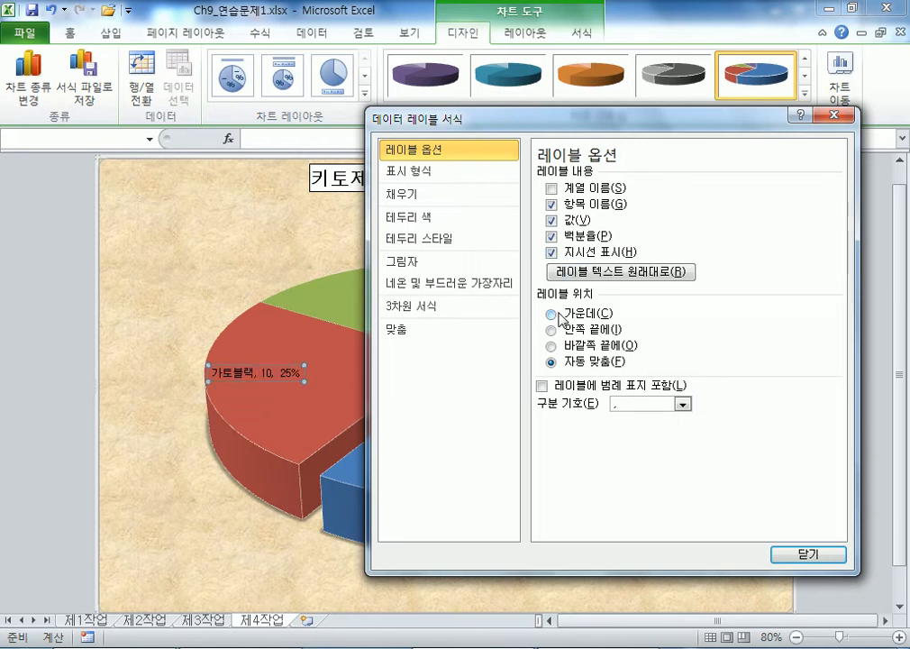
pyautogui.moveTo(524, 122); pyautogui.dragTo(589, 25)
pyautogui.click(618, 152)
pyautogui.click(618, 151)
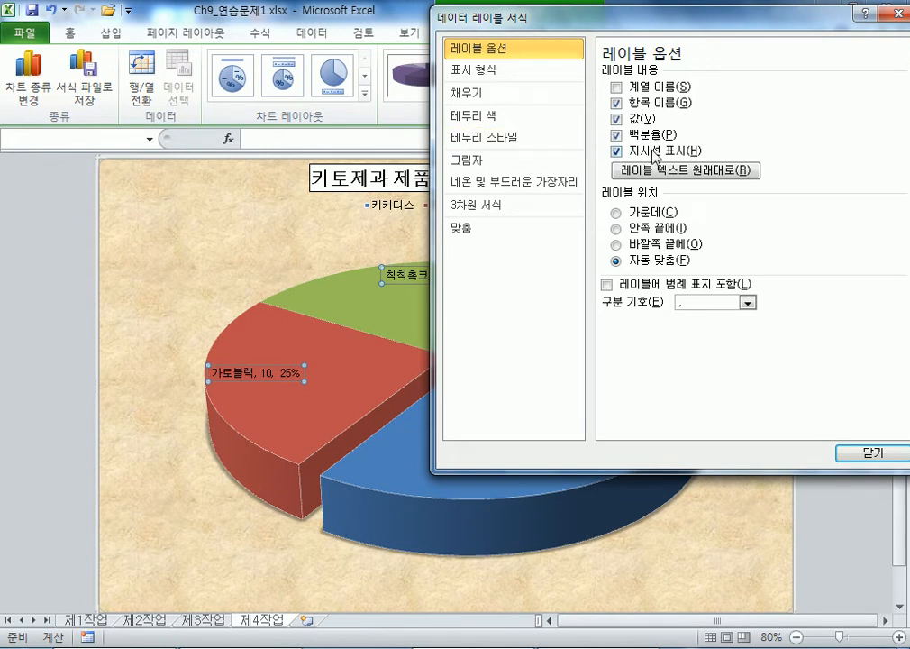
pyautogui.moveTo(545, 24); pyautogui.dragTo(711, 34)
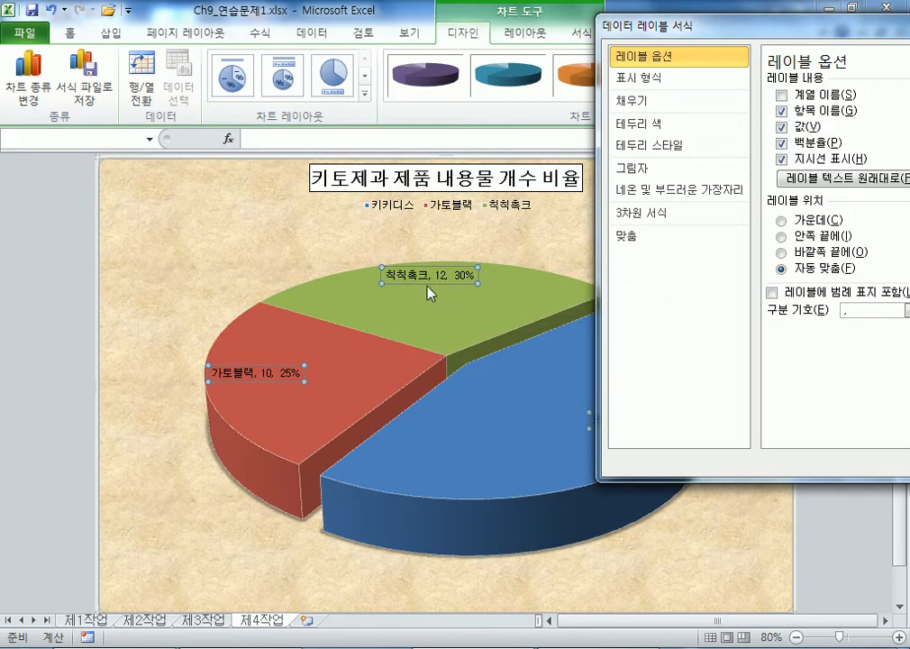
# - Separate the parts of each pie data label with line breaks (줄 바꿈) instead of commas
pyautogui.moveTo(671, 18); pyautogui.dragTo(443, 0)
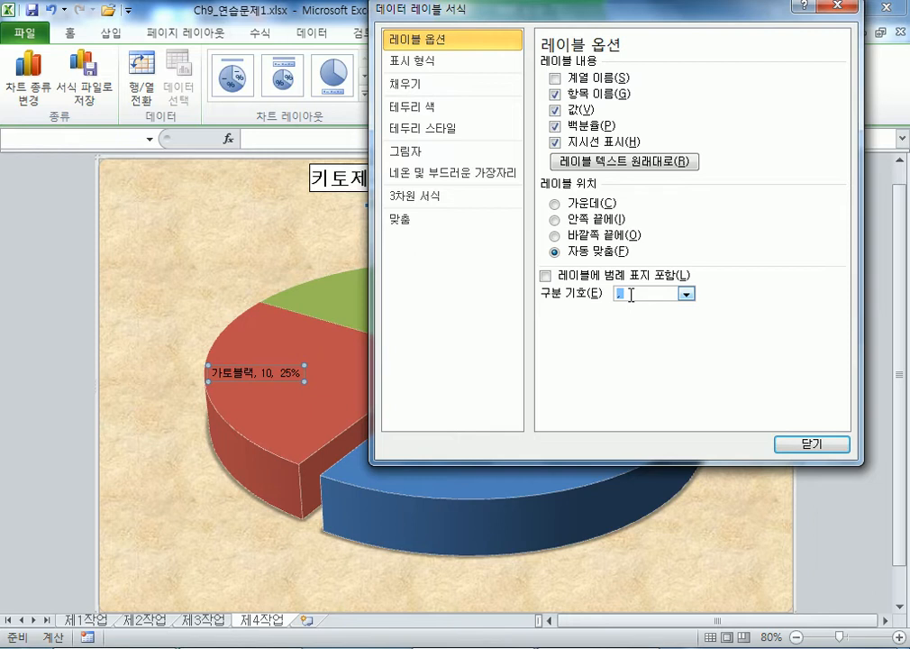
pyautogui.click(687, 295)
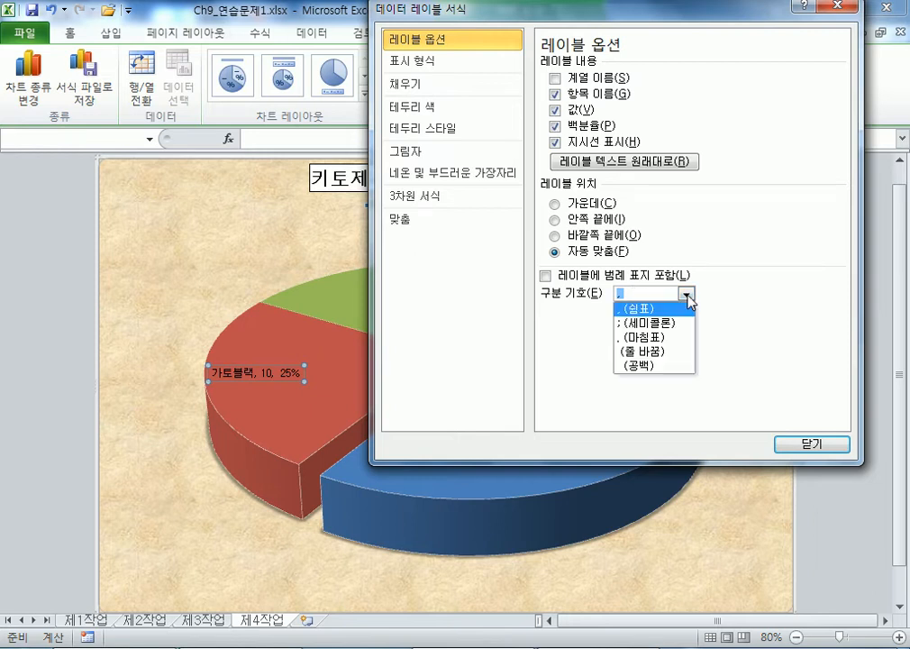
pyautogui.click(655, 351)
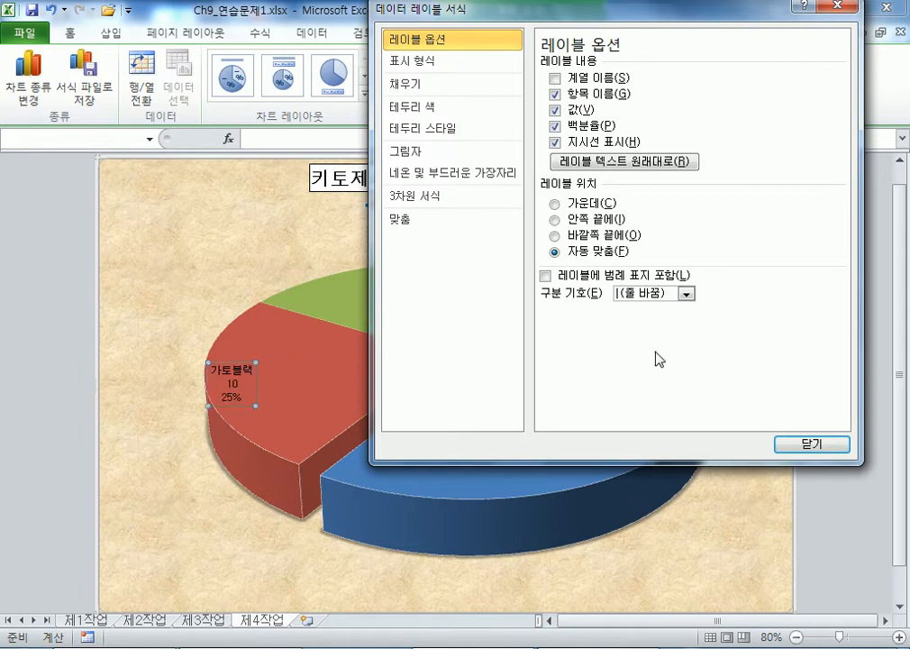
pyautogui.moveTo(536, 19); pyautogui.dragTo(674, 19)
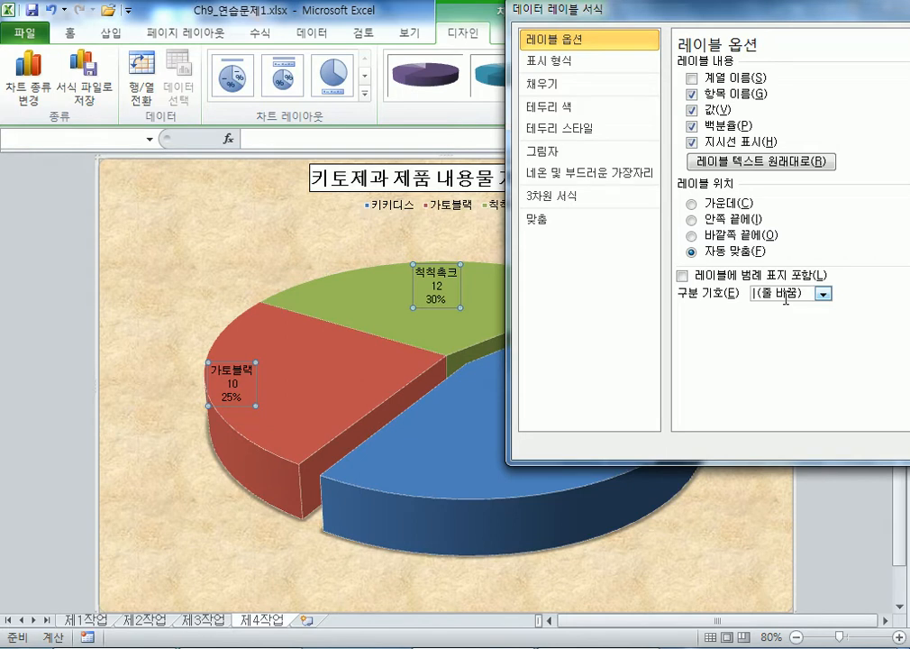
# - Try hiding the category name and value in the data labels, then show both again
pyautogui.click(691, 94)
pyautogui.click(691, 109)
pyautogui.click(692, 94)
pyautogui.click(691, 109)
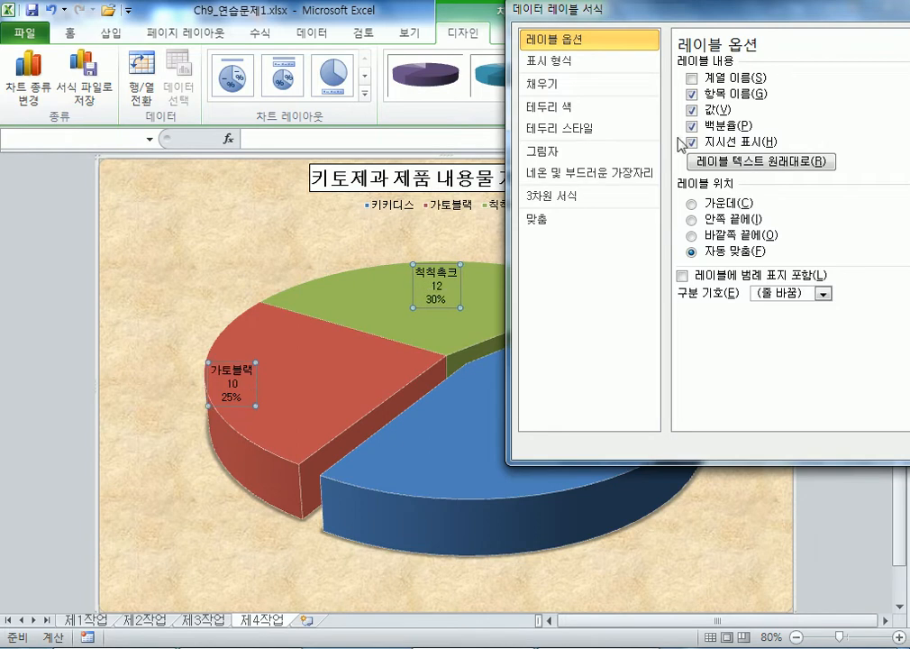
# - Try the comma (쉼표) separator in the data labels, then return to the line break (줄 바꿈) separator
pyautogui.click(823, 294)
pyautogui.click(786, 308)
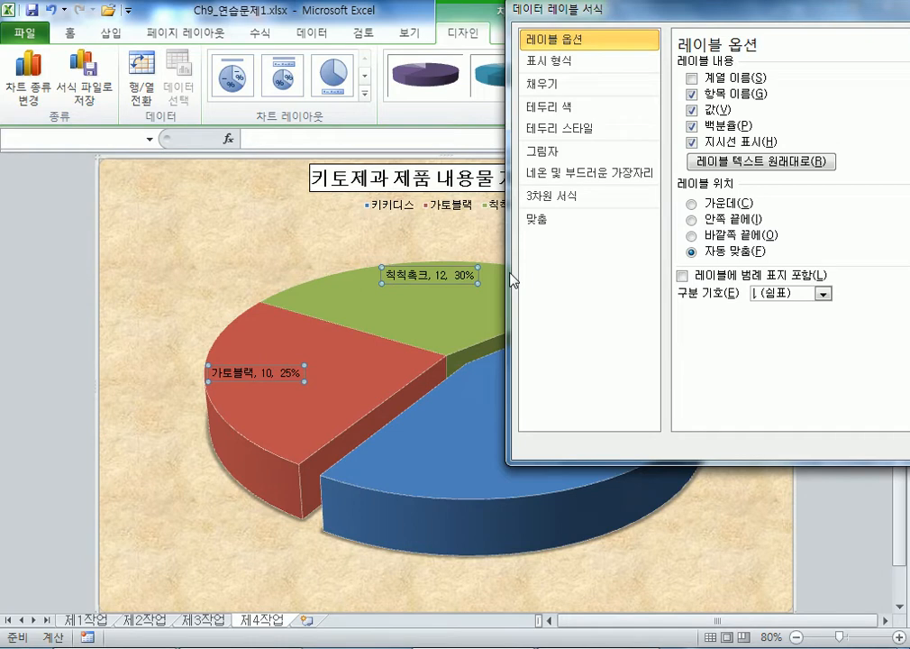
pyautogui.click(823, 294)
pyautogui.click(790, 351)
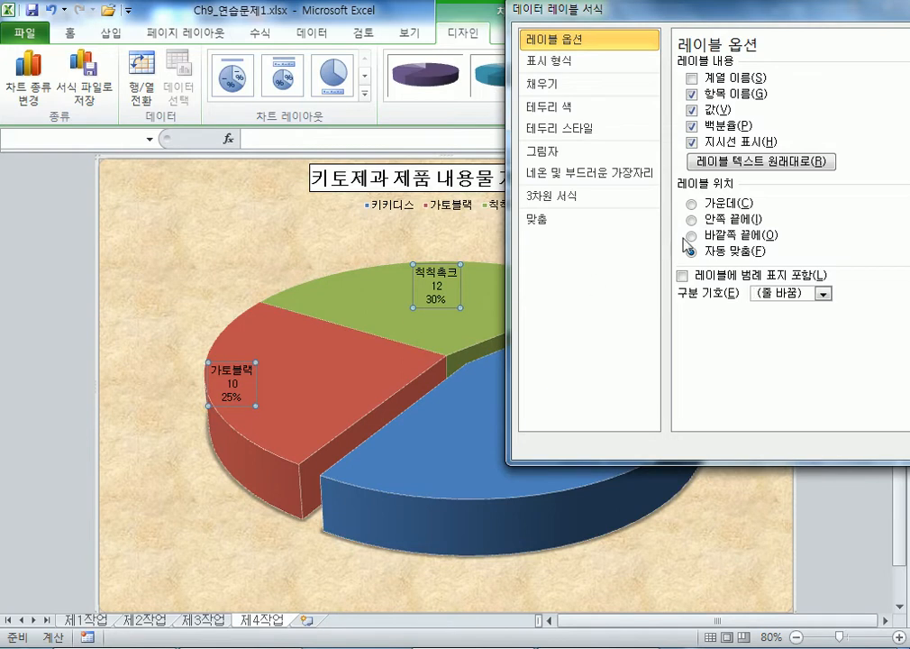
# - Try the 가운데, 안쪽 끝에 and 바깥쪽 끝에 positions on all the pie data labels
pyautogui.click(691, 205)
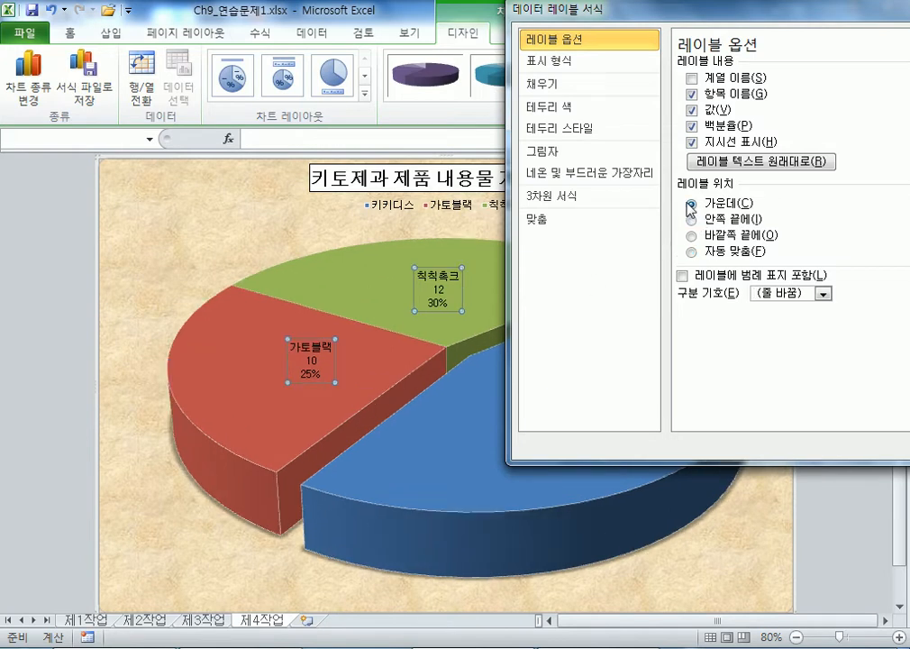
pyautogui.click(693, 219)
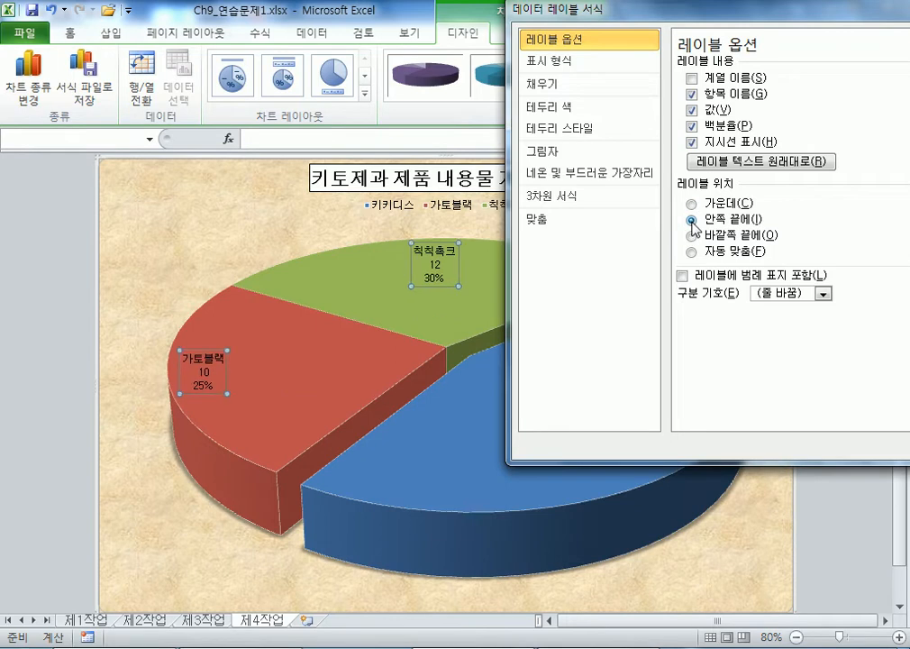
pyautogui.click(692, 235)
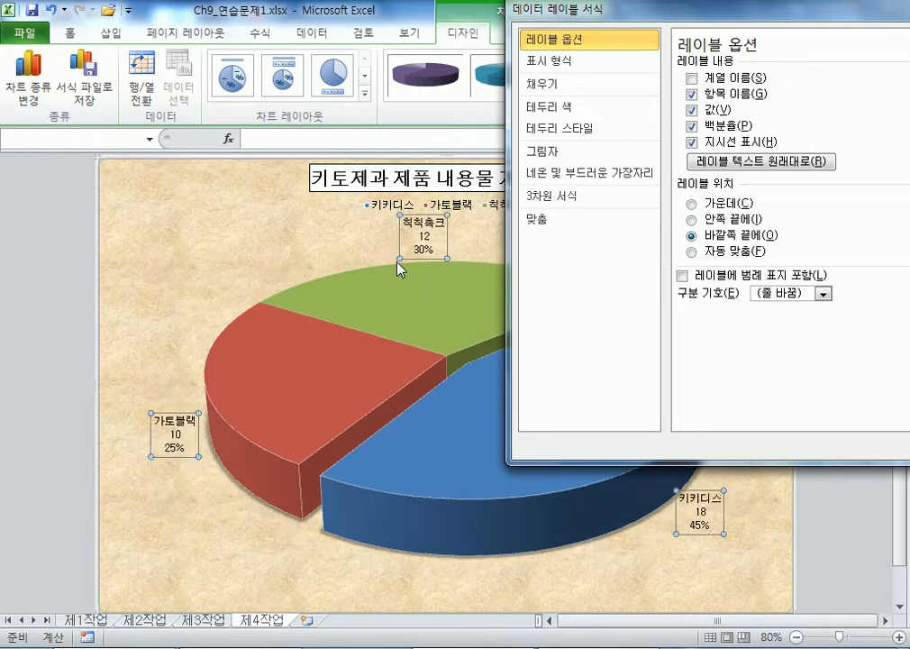
pyautogui.moveTo(644, 11); pyautogui.dragTo(844, 19)
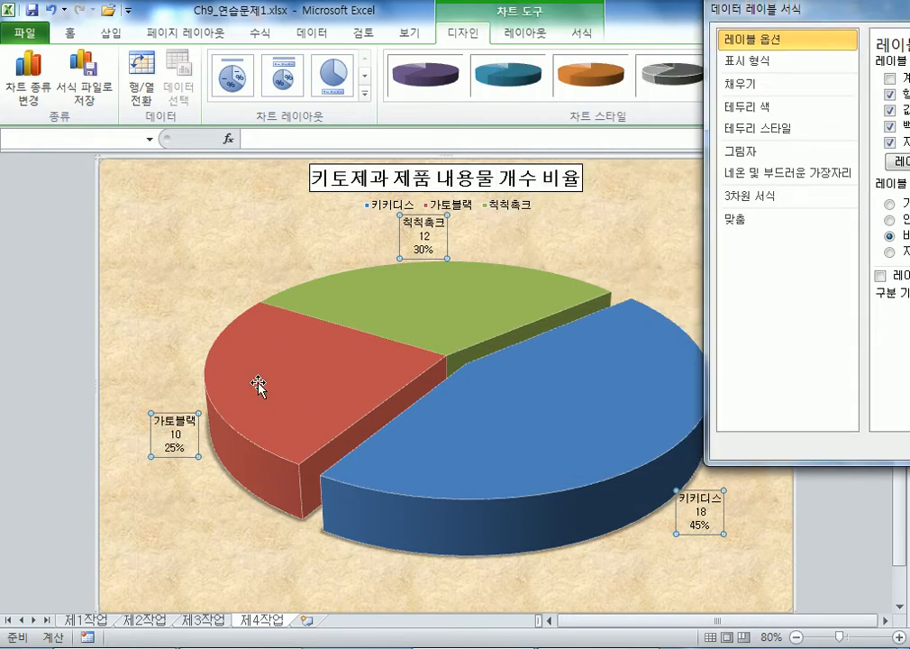
pyautogui.moveTo(796, 11); pyautogui.dragTo(599, 11)
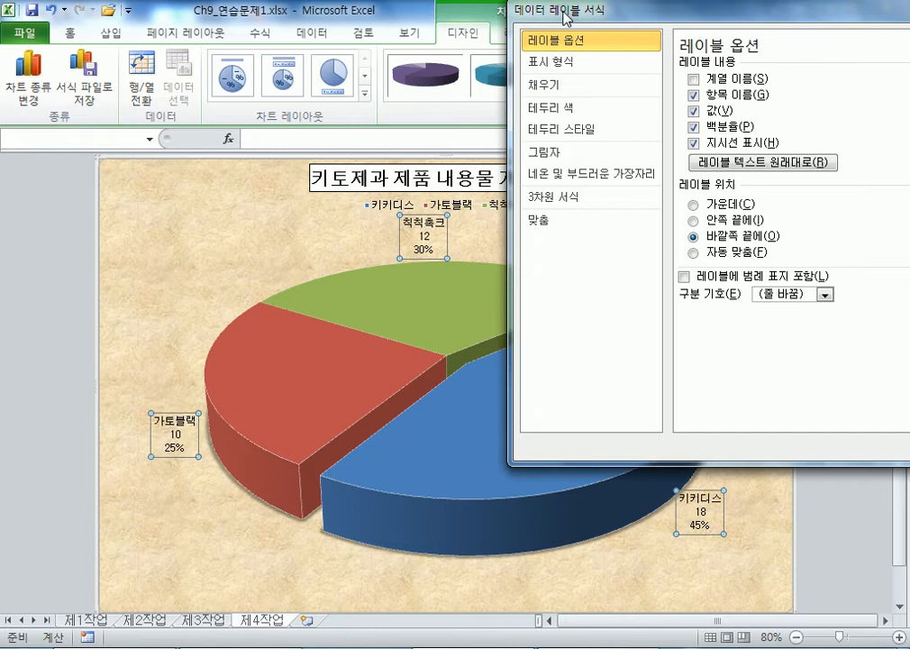
# - Set the position of all data labels to 가운데 and close the label formatting
pyautogui.click(712, 220)
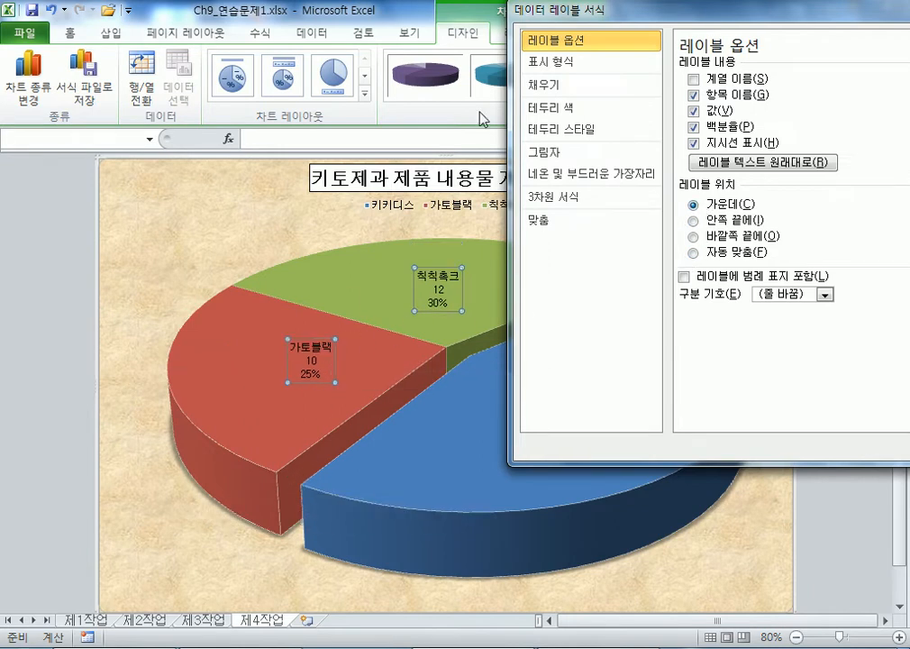
pyautogui.moveTo(556, 11); pyautogui.dragTo(802, 14)
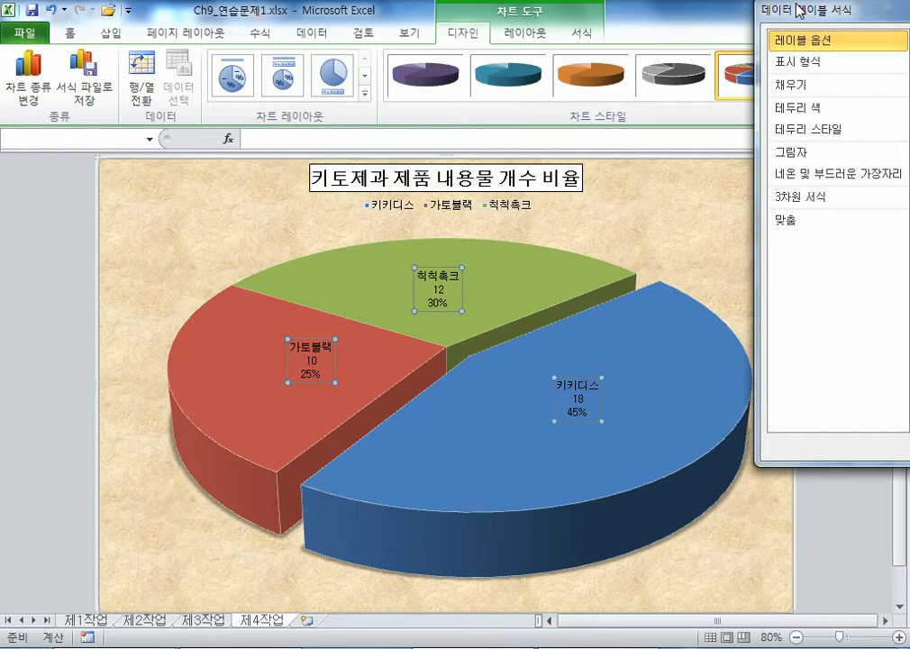
pyautogui.moveTo(798, 11); pyautogui.dragTo(476, 78)
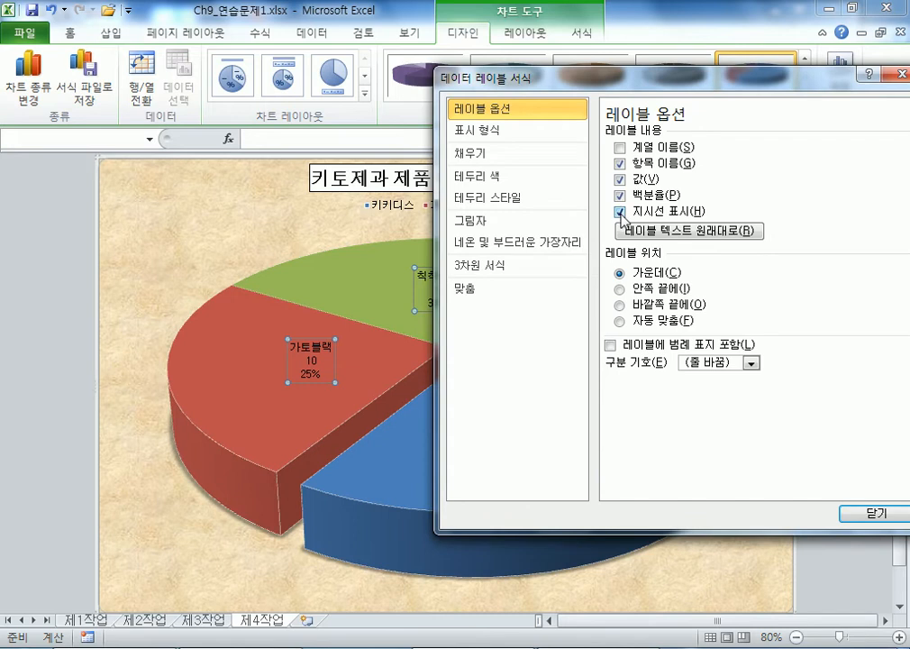
pyautogui.click(856, 513)
# - Move only the 칙칙촉크 label out of its slice to the blank area beside the chart title
pyautogui.click(460, 281)
pyautogui.click(446, 273)
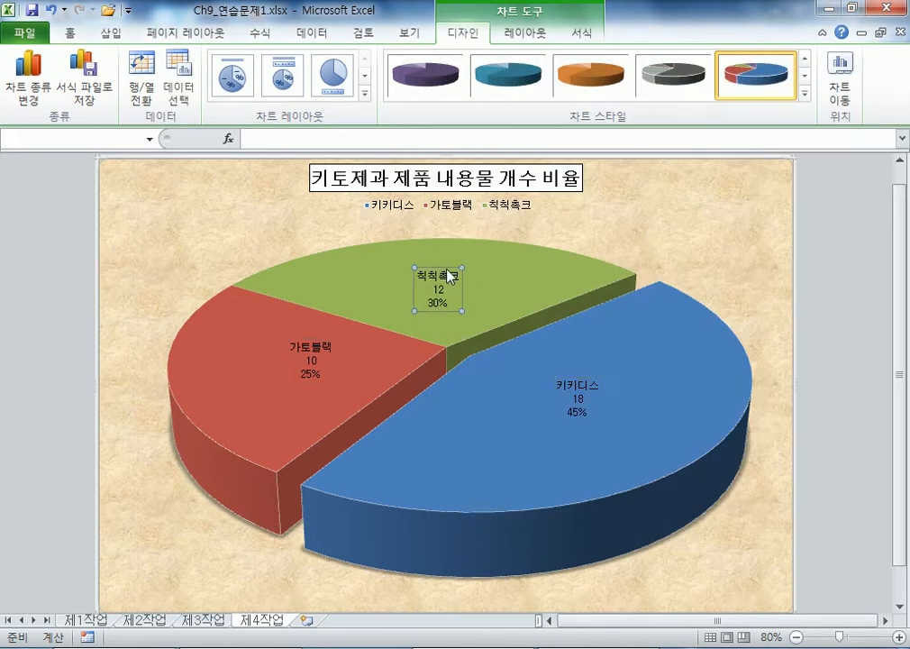
pyautogui.moveTo(448, 276); pyautogui.dragTo(682, 187)
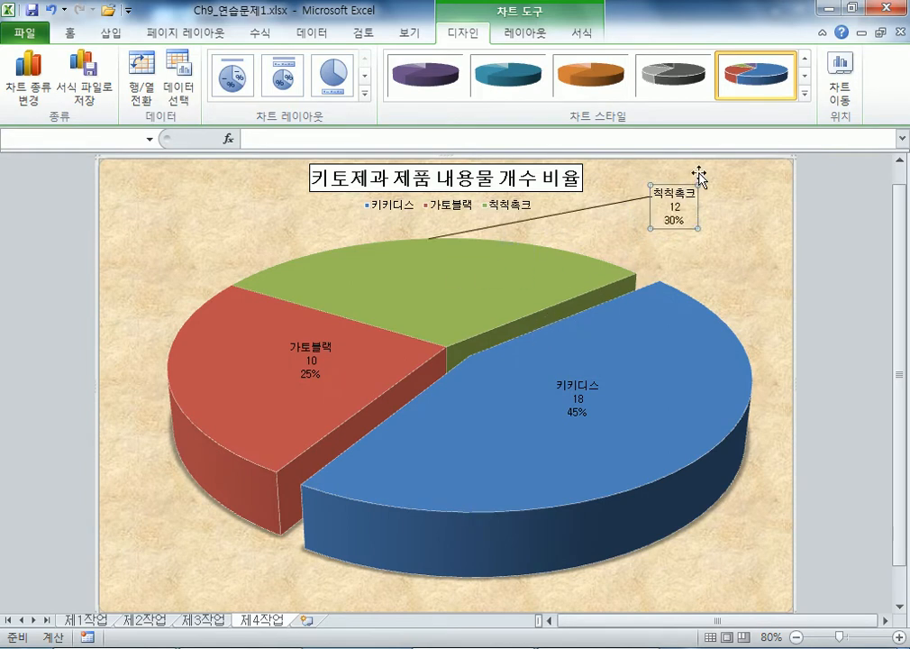
# - Try hiding the leader lines (지시선 표시) of the data labels, then show them again
pyautogui.doubleClick(555, 270)
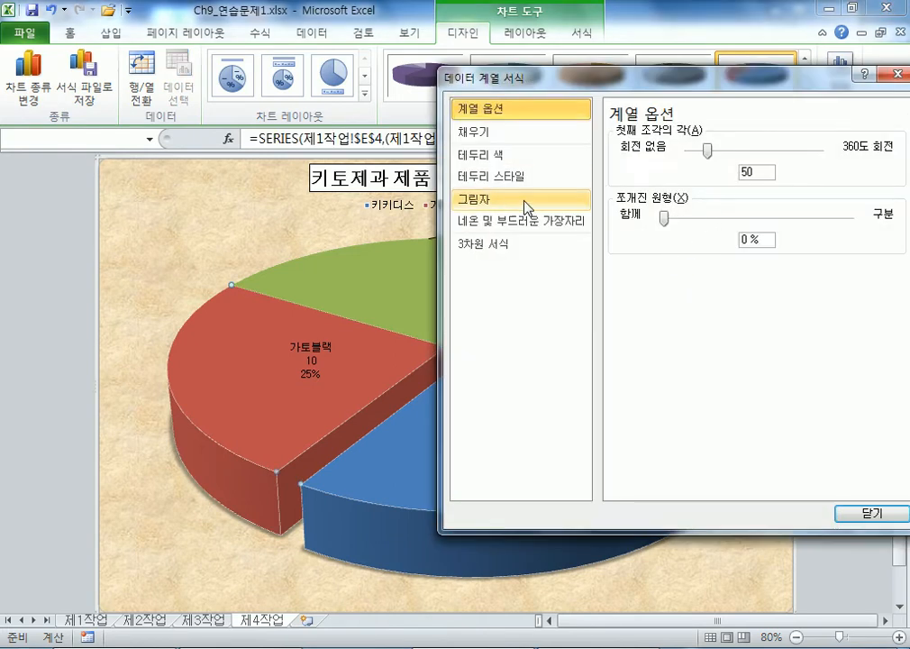
pyautogui.click(303, 346)
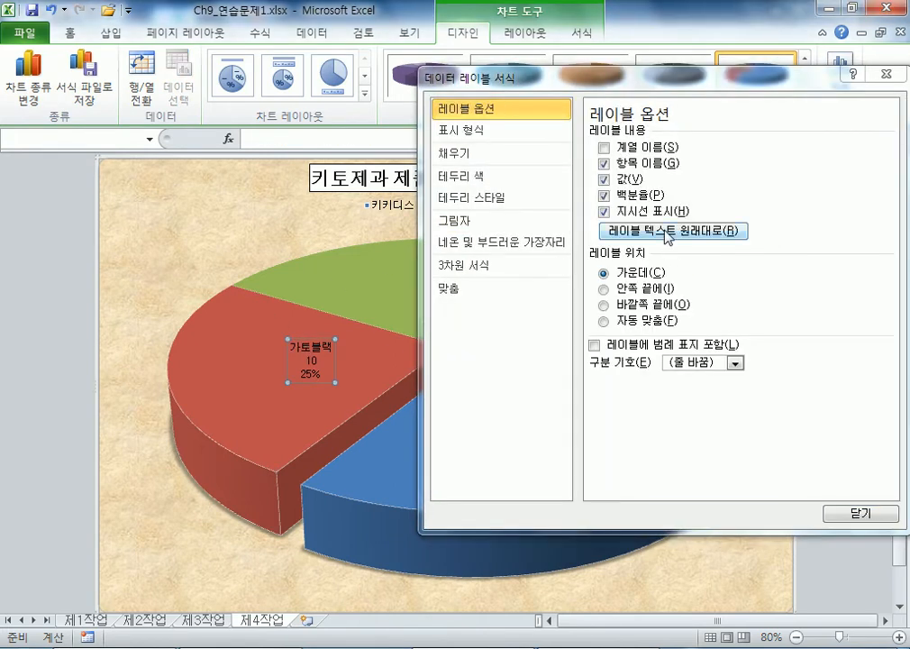
pyautogui.moveTo(655, 91); pyautogui.dragTo(257, 61)
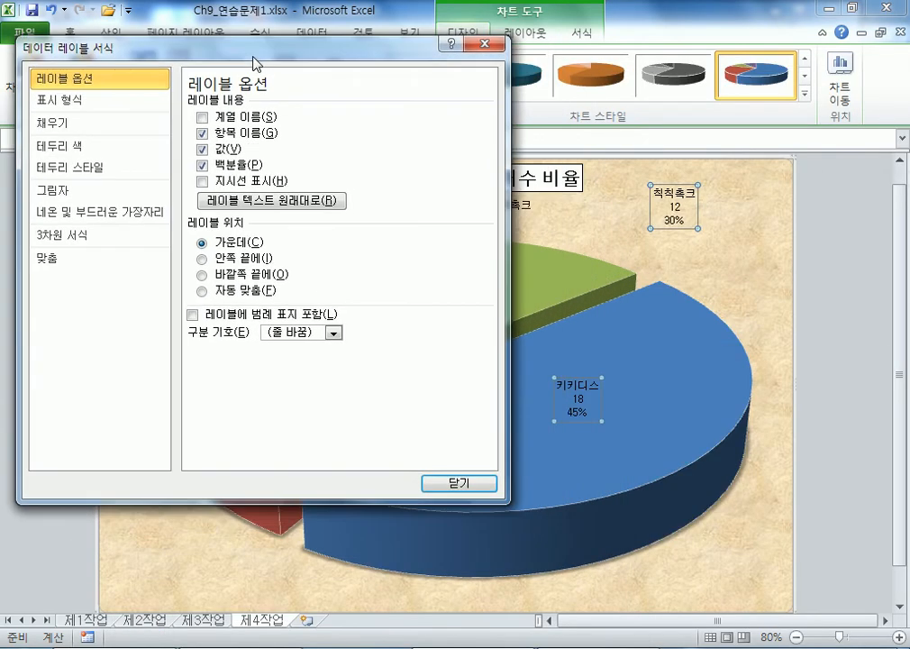
pyautogui.click(203, 181)
pyautogui.moveTo(386, 84); pyautogui.dragTo(294, 238)
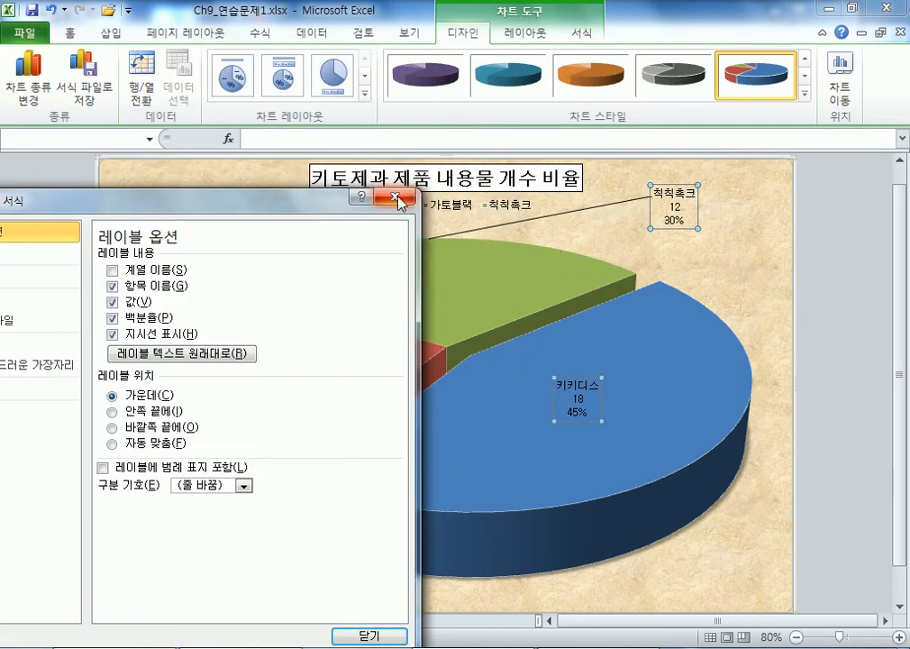
# - Place all the pie data labels outside their slices with the 바깥쪽 끝에 position
pyautogui.click(136, 396)
pyautogui.moveTo(206, 202); pyautogui.dragTo(834, 54)
pyautogui.click(740, 278)
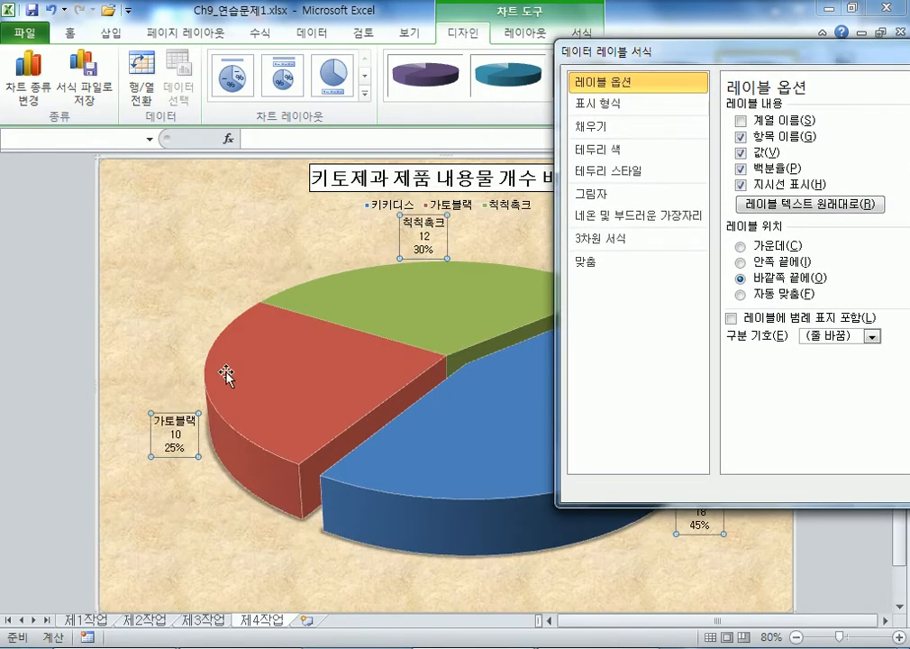
# - Pull only the 칙칙촉크 label away from the pie, then try the 바깥쪽 끝에 and 안쪽 끝에 positions on it
pyautogui.click(376, 246)
pyautogui.click(410, 237)
pyautogui.click(406, 241)
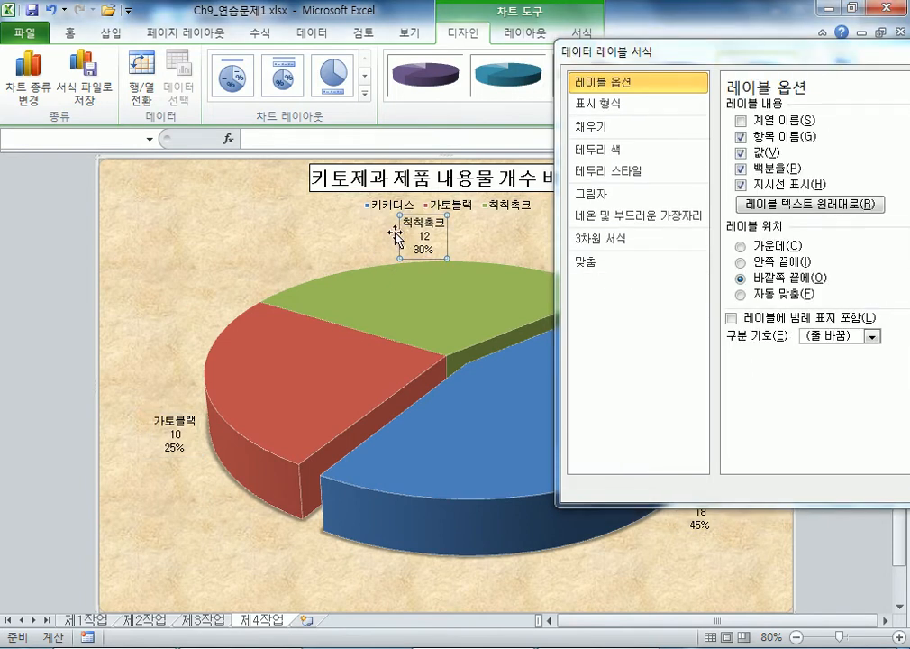
pyautogui.moveTo(402, 240); pyautogui.dragTo(223, 213)
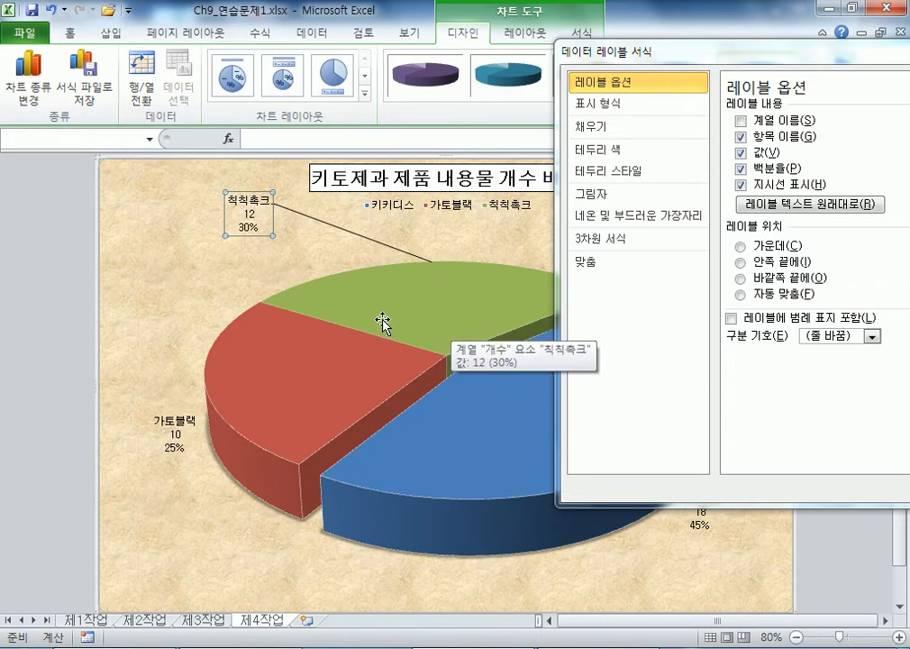
pyautogui.click(773, 281)
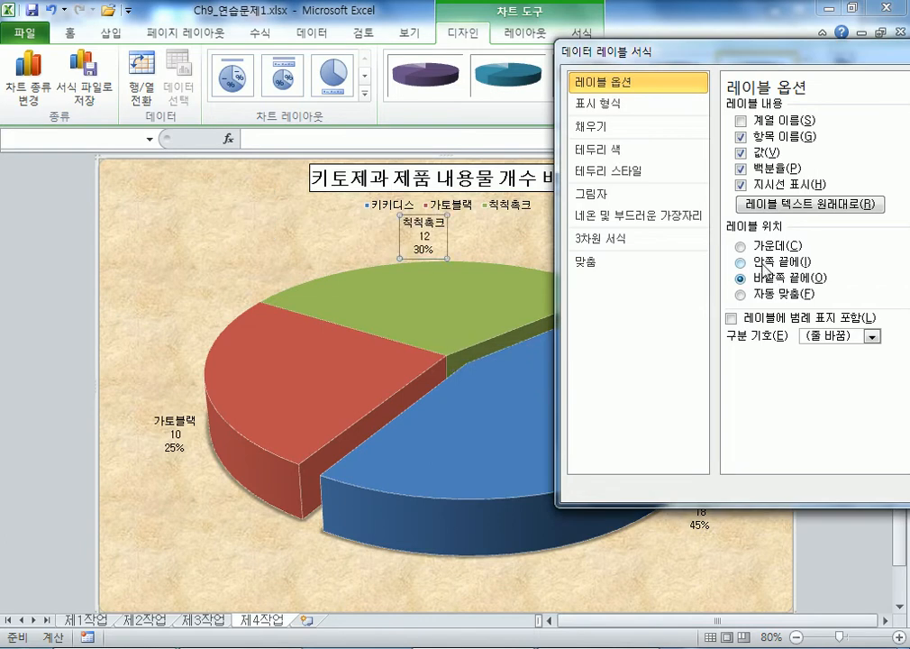
pyautogui.click(761, 264)
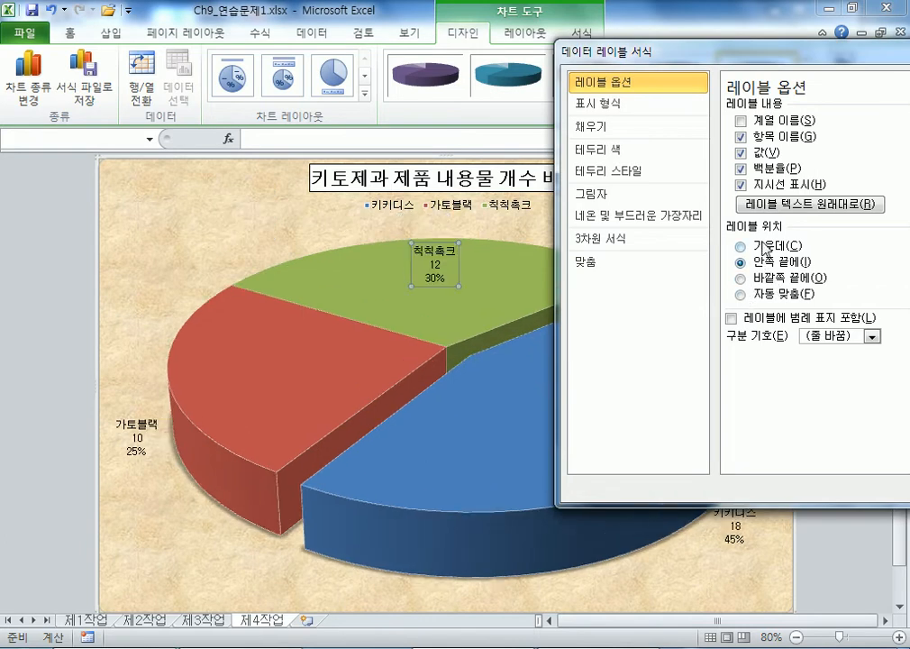
# - Select all the pie data labels together and set their position to 가운데
pyautogui.click(352, 236)
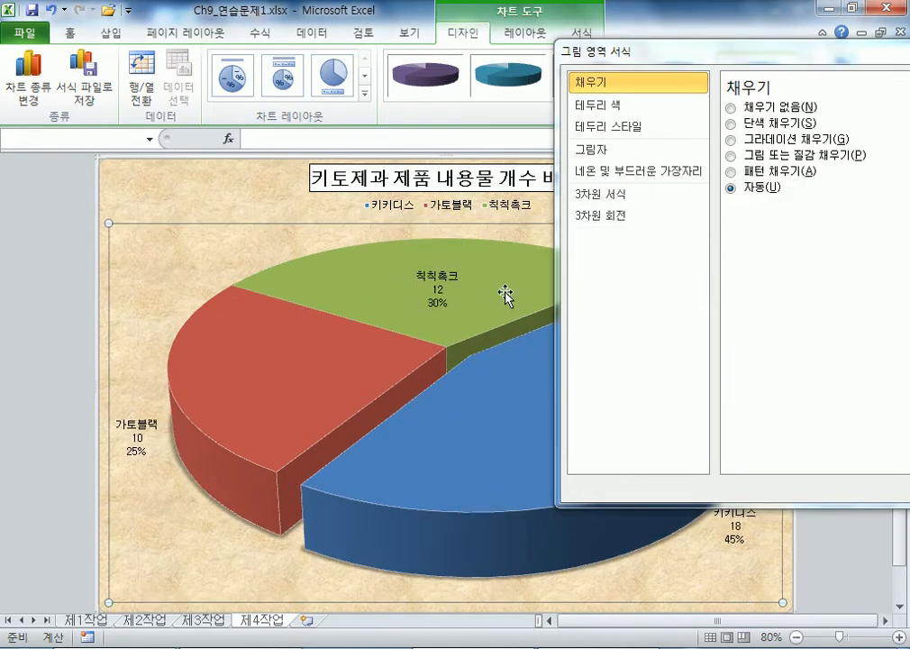
pyautogui.click(537, 296)
pyautogui.click(424, 275)
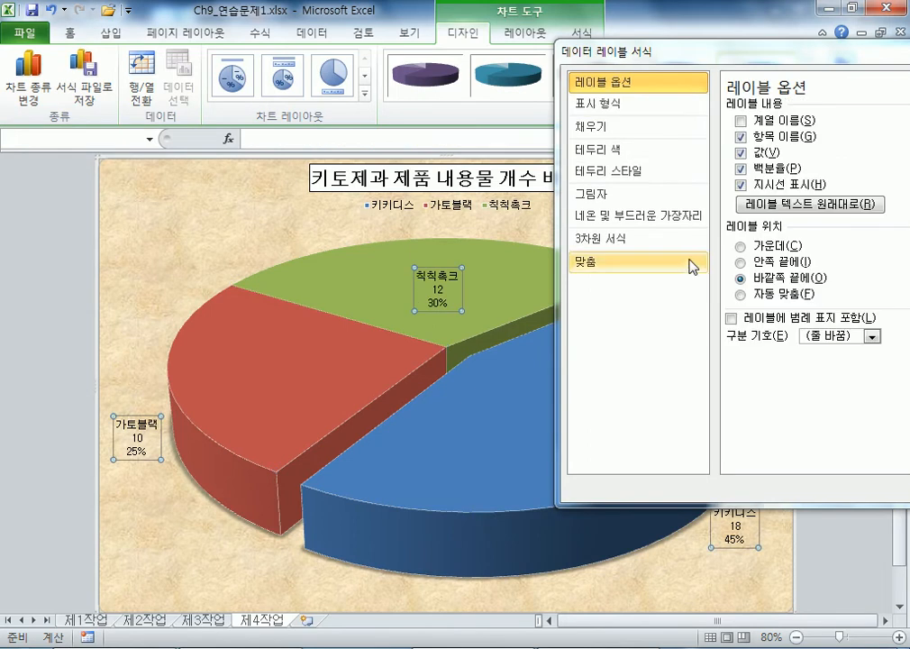
pyautogui.click(741, 262)
pyautogui.click(740, 246)
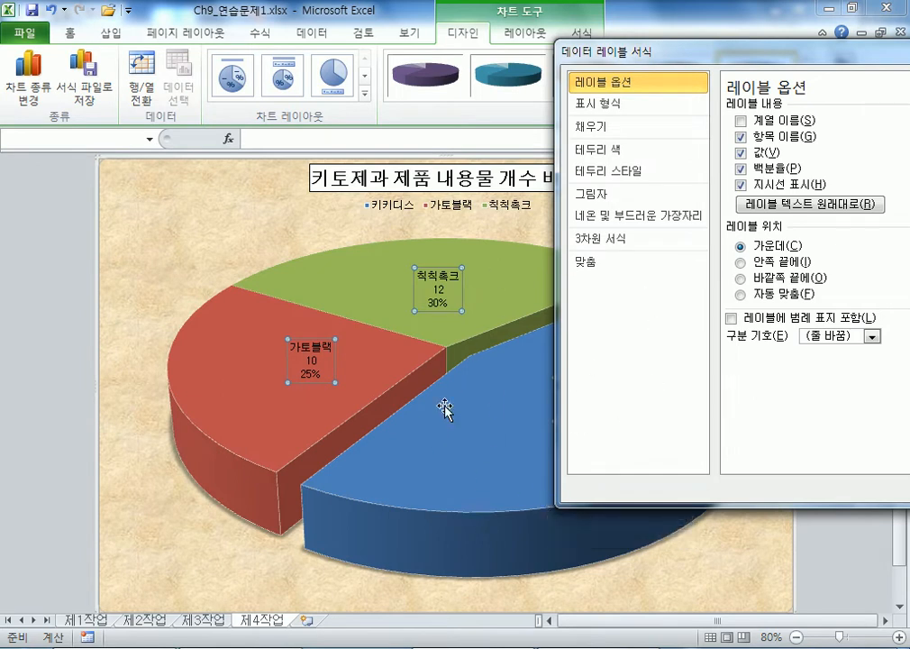
pyautogui.moveTo(839, 60); pyautogui.dragTo(622, 306)
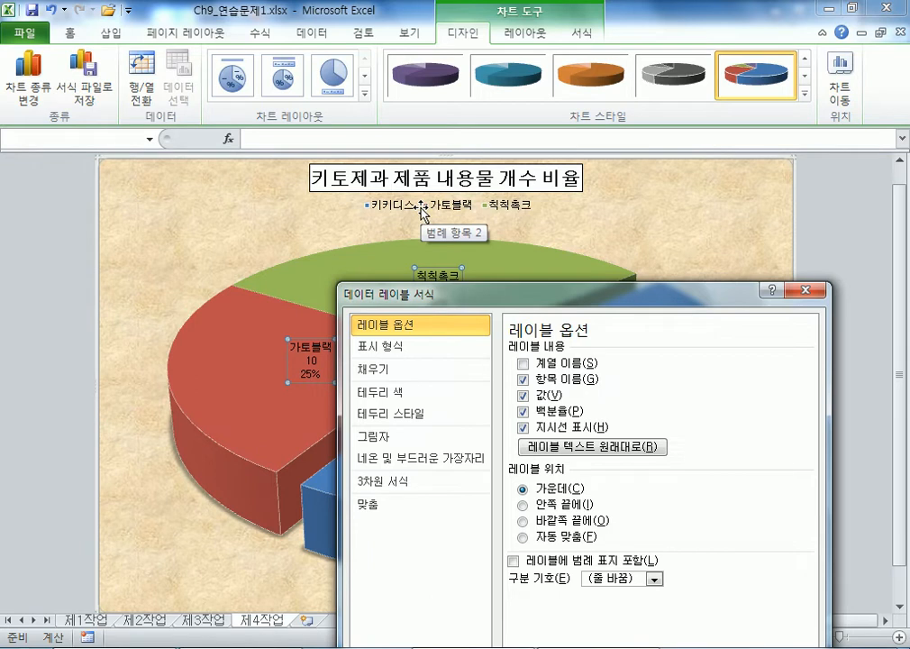
# - Finish formatting the data labels and deselect the 키토제과 pie chart
pyautogui.click(807, 289)
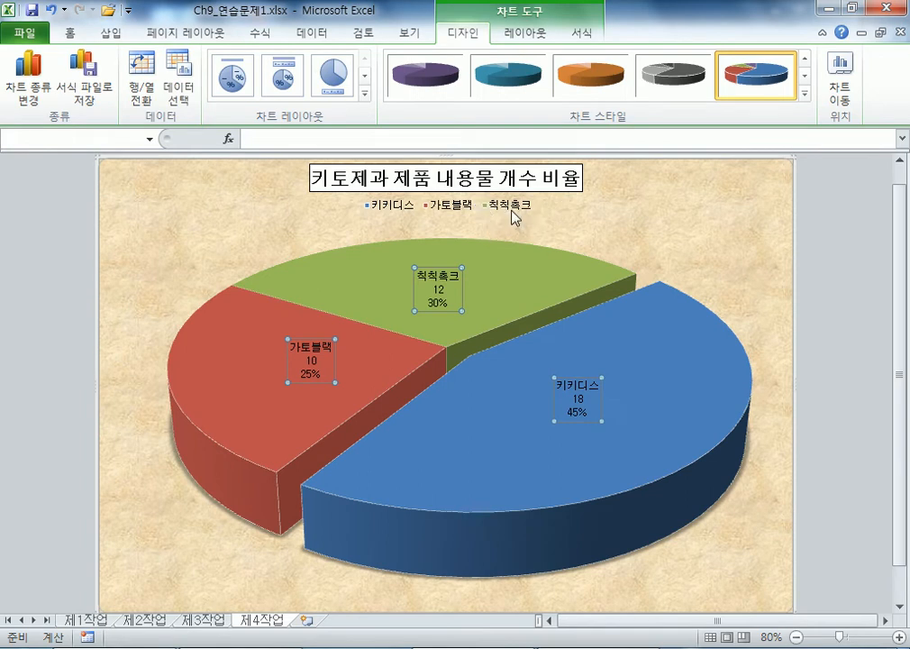
pyautogui.click(515, 216)
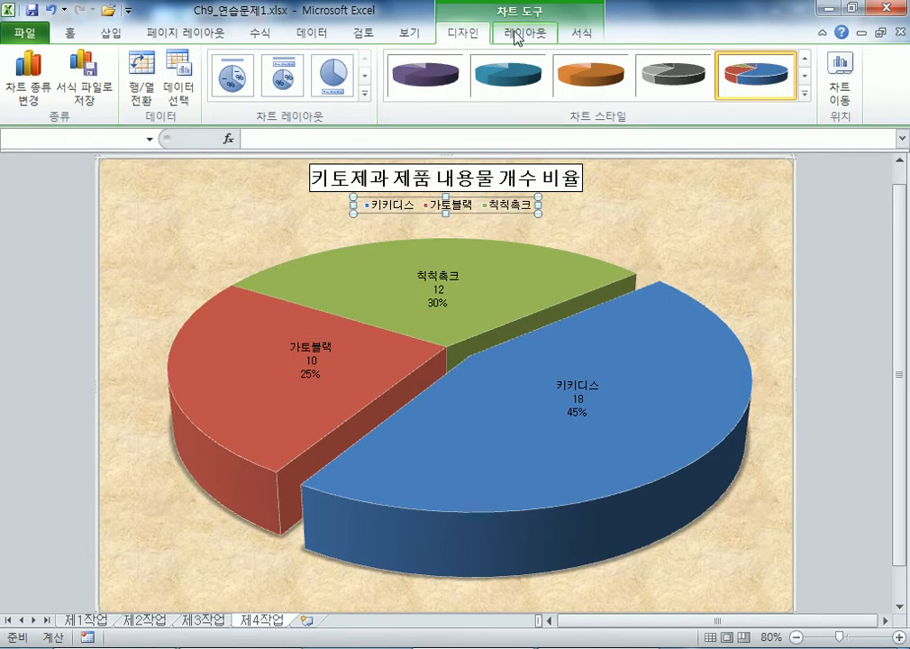
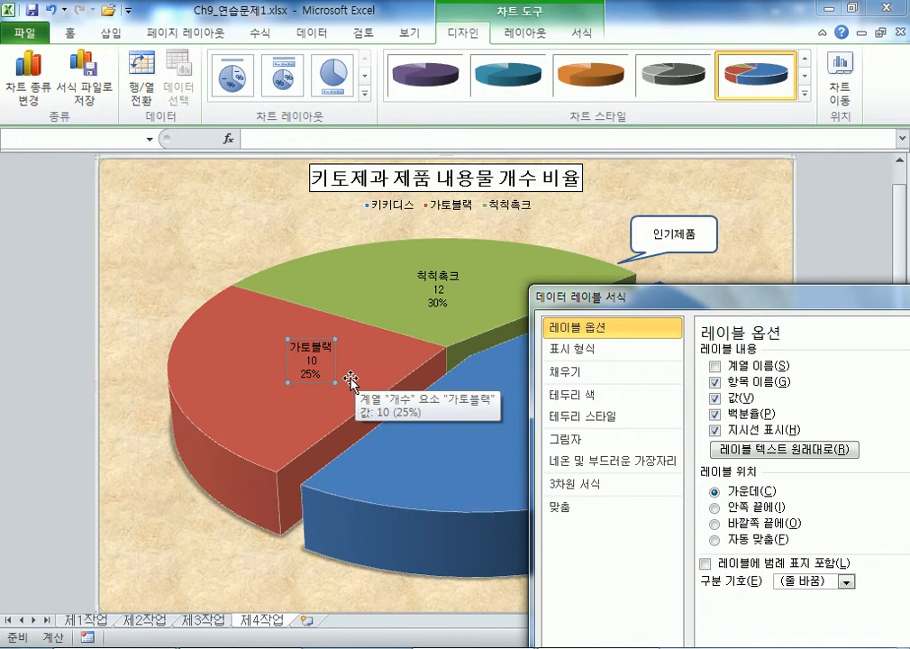
pyautogui.moveTo(645, 304); pyautogui.dragTo(434, 142)
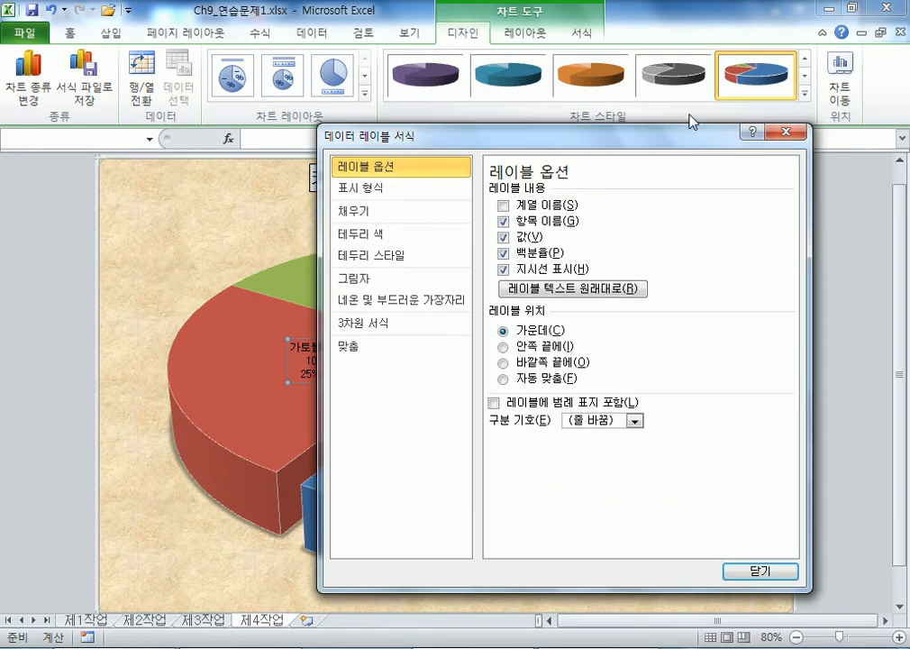
pyautogui.click(786, 132)
pyautogui.click(164, 308)
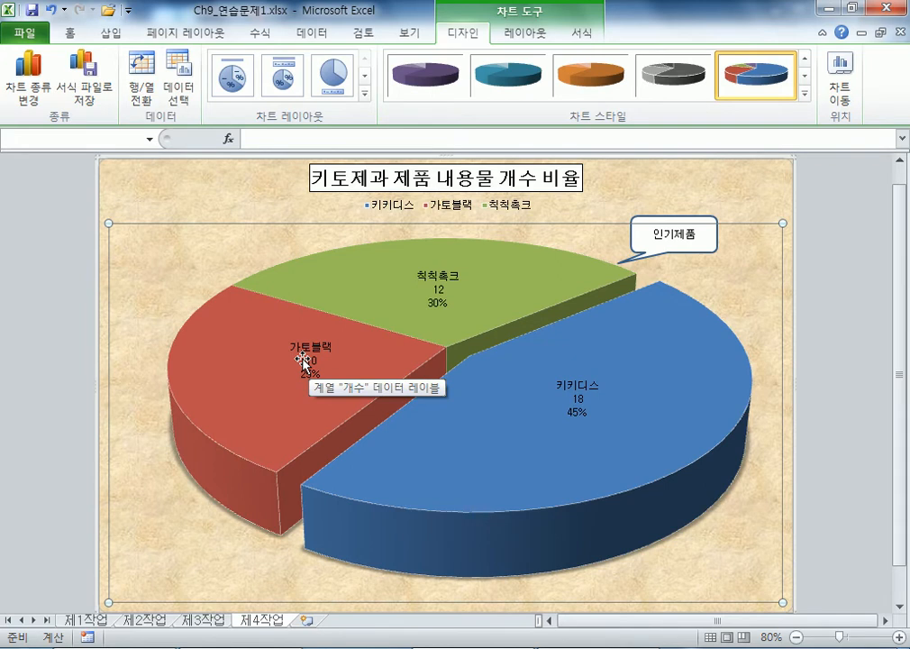
pyautogui.click(77, 259)
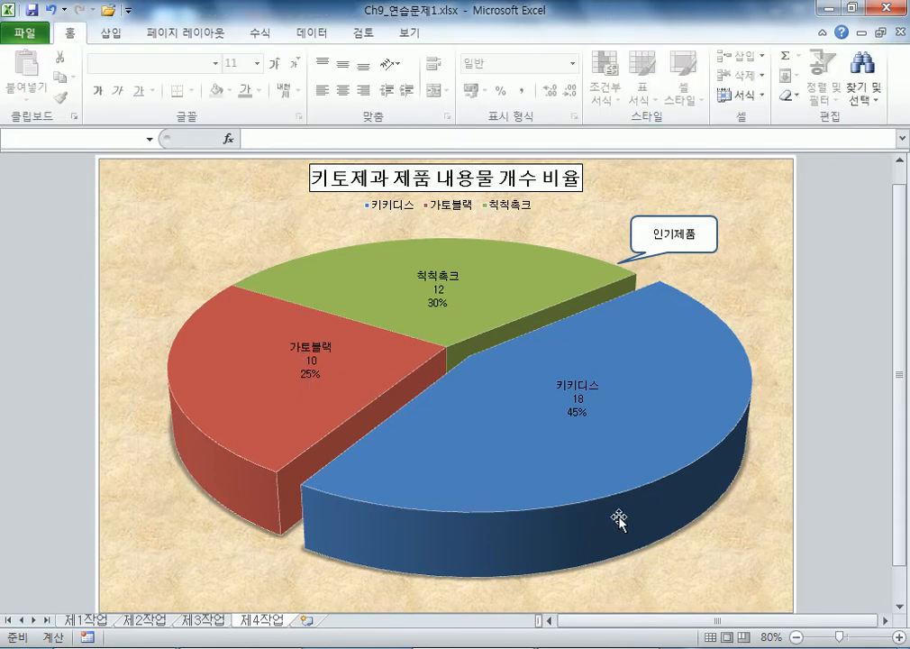
pyautogui.moveTo(574, 439)
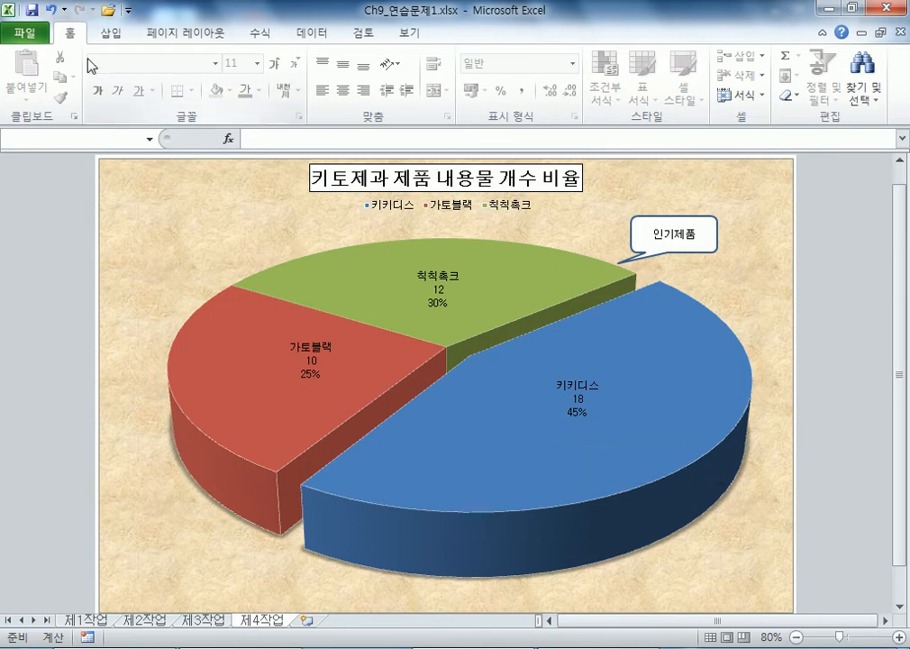
# - Open the workbook Ch9_연습문제3.xlsx from the ITQ 엑셀2010, Part1, Ch9 folder on drive D
pyautogui.click(106, 11)
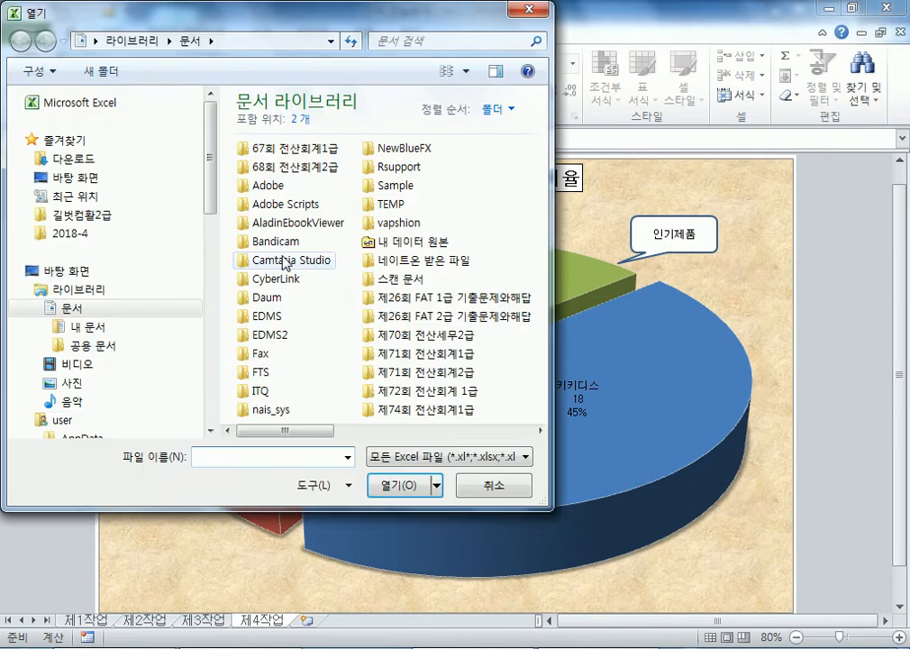
pyautogui.moveTo(209, 178); pyautogui.dragTo(211, 335)
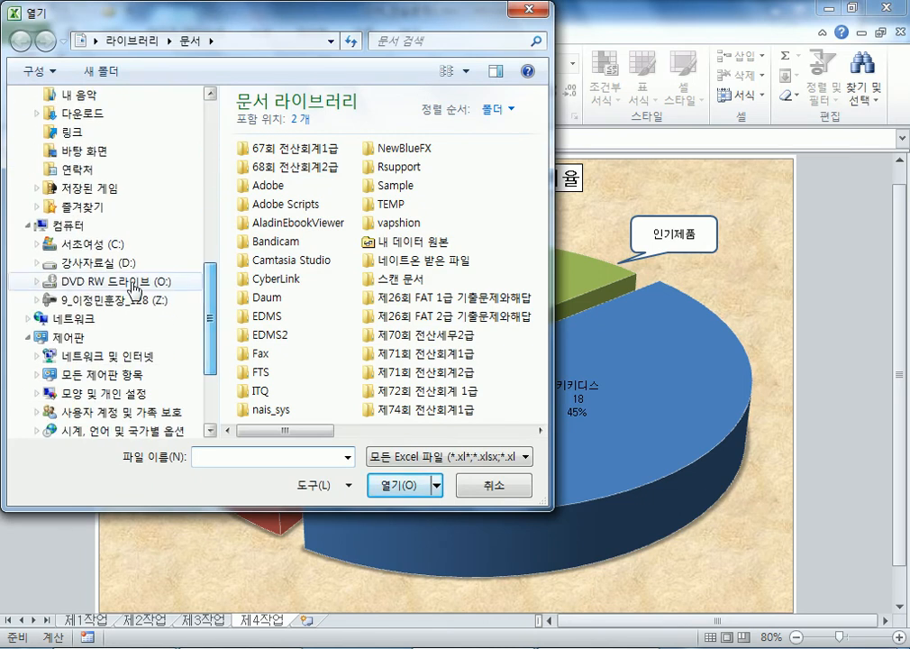
pyautogui.click(135, 262)
pyautogui.doubleClick(270, 196)
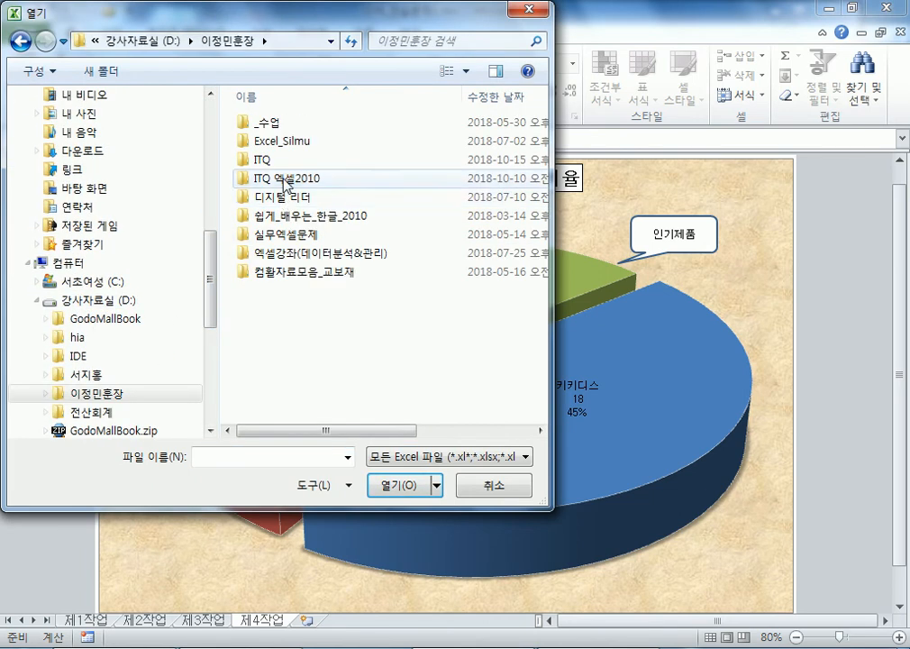
pyautogui.doubleClick(271, 176)
pyautogui.doubleClick(272, 124)
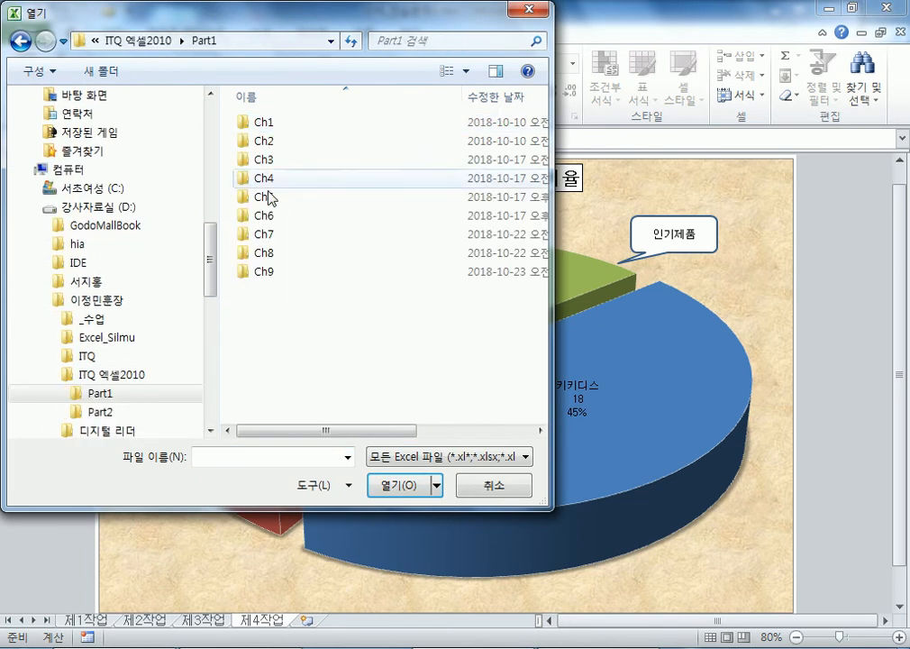
pyautogui.doubleClick(262, 271)
pyautogui.doubleClick(275, 253)
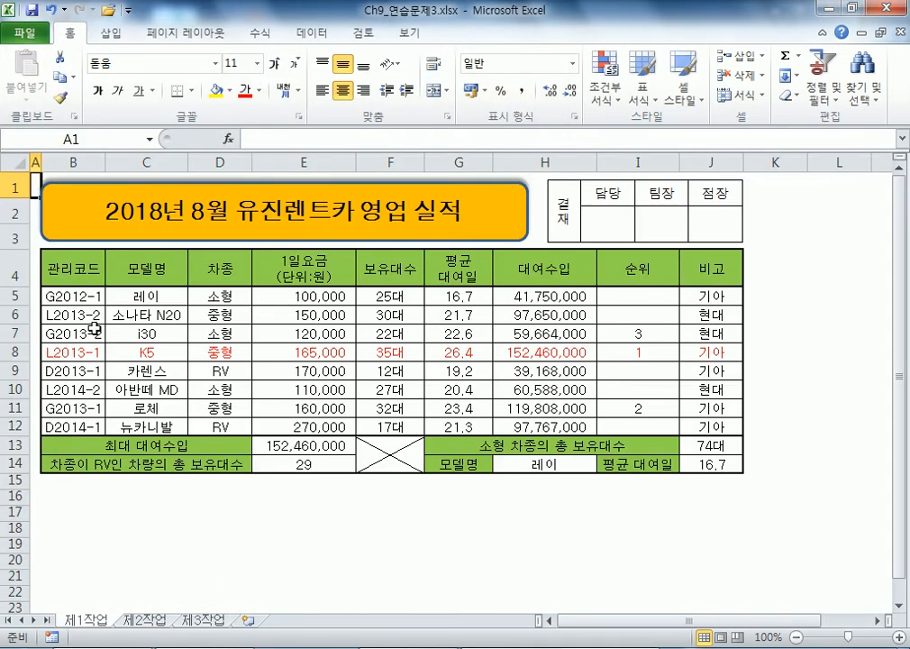
# - Open Ch9_연습문제3(완성).xlsx from the file window, examine the finished chart on its 제4작업 sheet, and return to Ch9_연습문제3.xlsx
pyautogui.hotkey('alt', 'Tab')
pyautogui.doubleClick(286, 233)
pyautogui.click(267, 621)
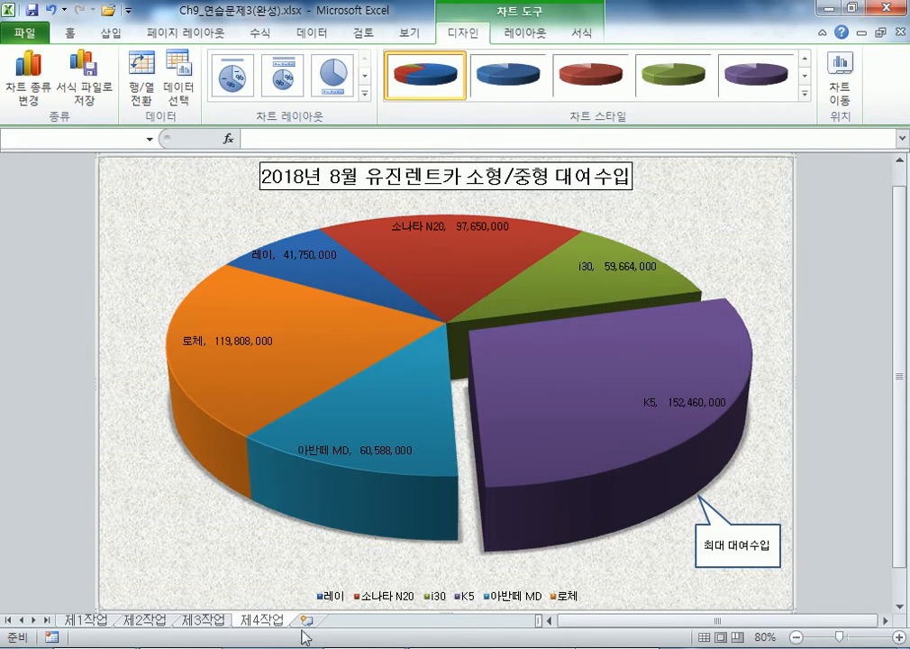
pyautogui.click(531, 579)
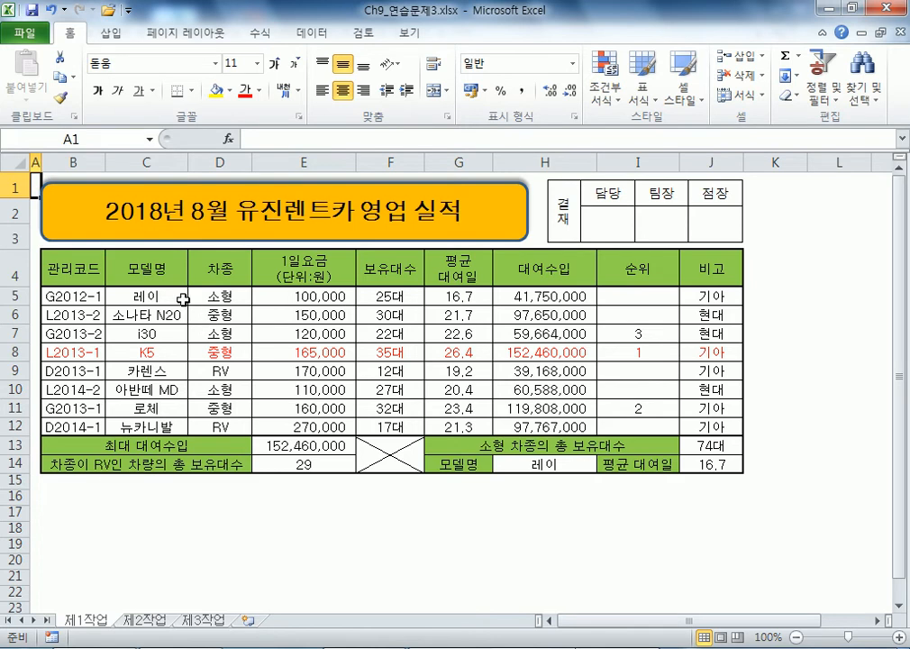
# - Insert a 3-D pie chart from the 모델명 and 대여수입 columns, using cells C4:C8, C10:C11, H4:H8 and H10:H11
pyautogui.click(156, 271)
pyautogui.moveTo(156, 270); pyautogui.dragTo(167, 407)
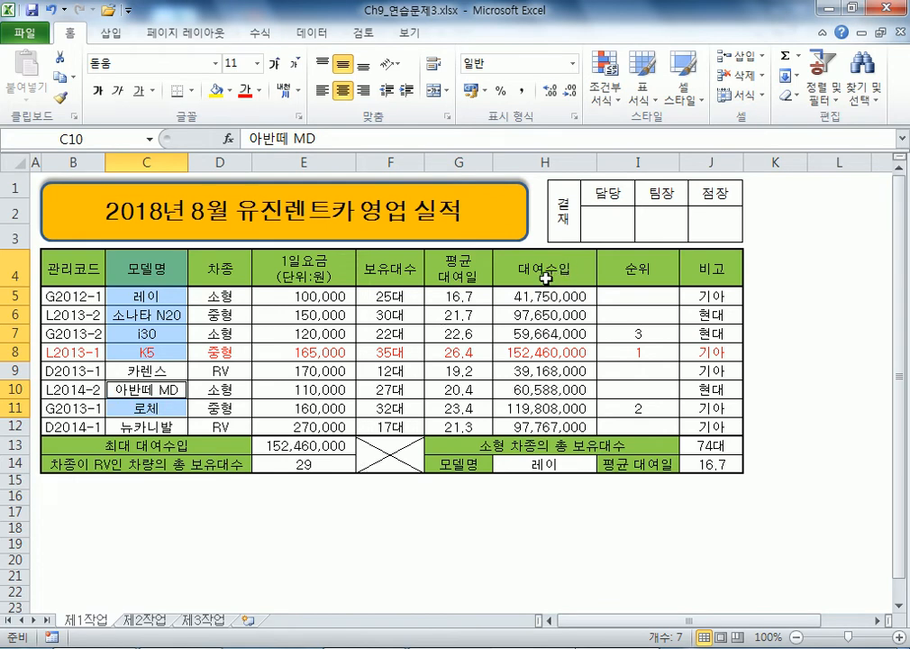
pyautogui.moveTo(545, 280); pyautogui.dragTo(539, 408)
pyautogui.keyDown('ctrl'); pyautogui.click(540, 387); pyautogui.keyUp('ctrl')
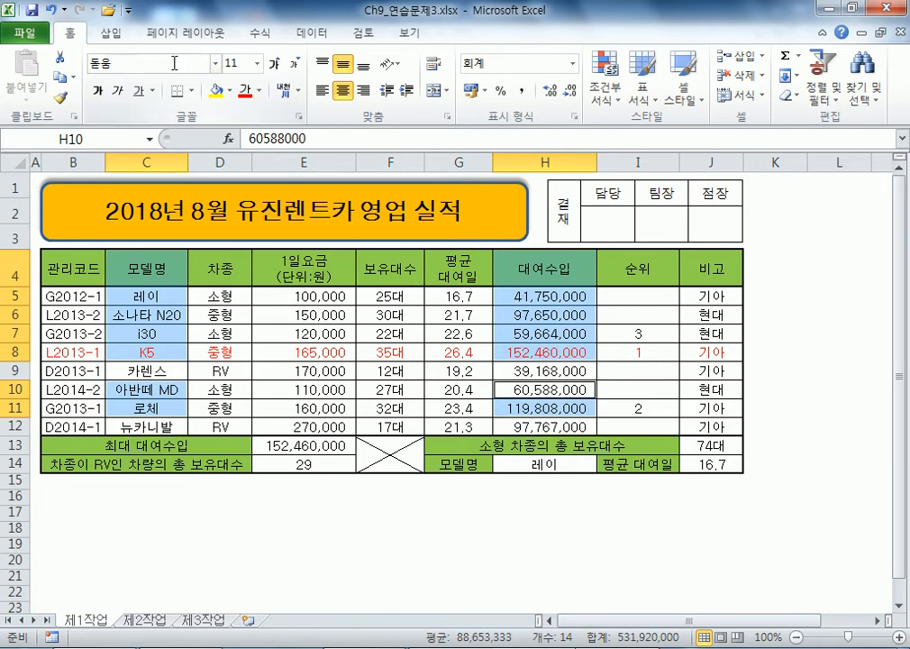
pyautogui.click(111, 33)
pyautogui.click(322, 77)
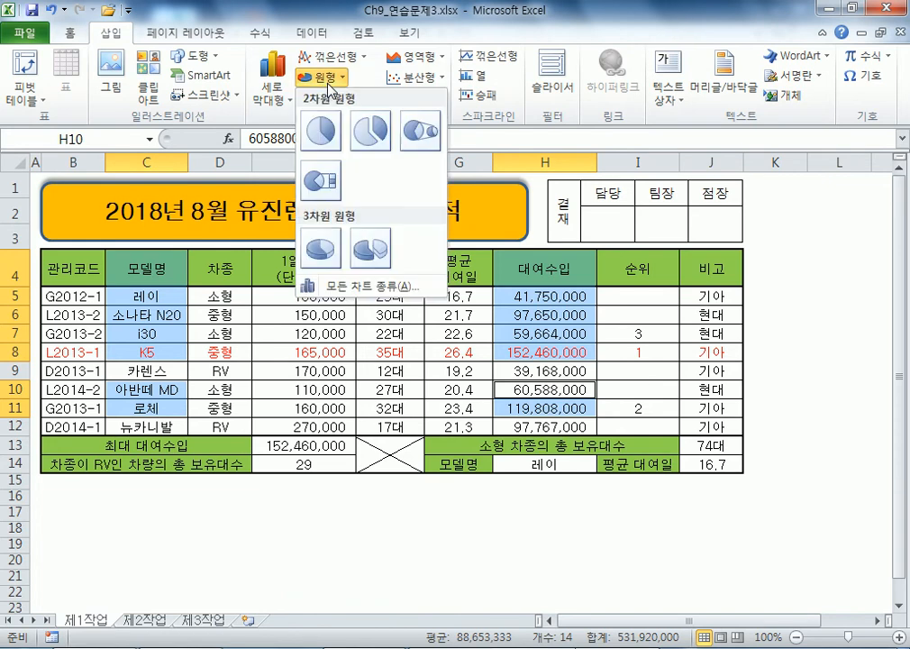
pyautogui.click(324, 243)
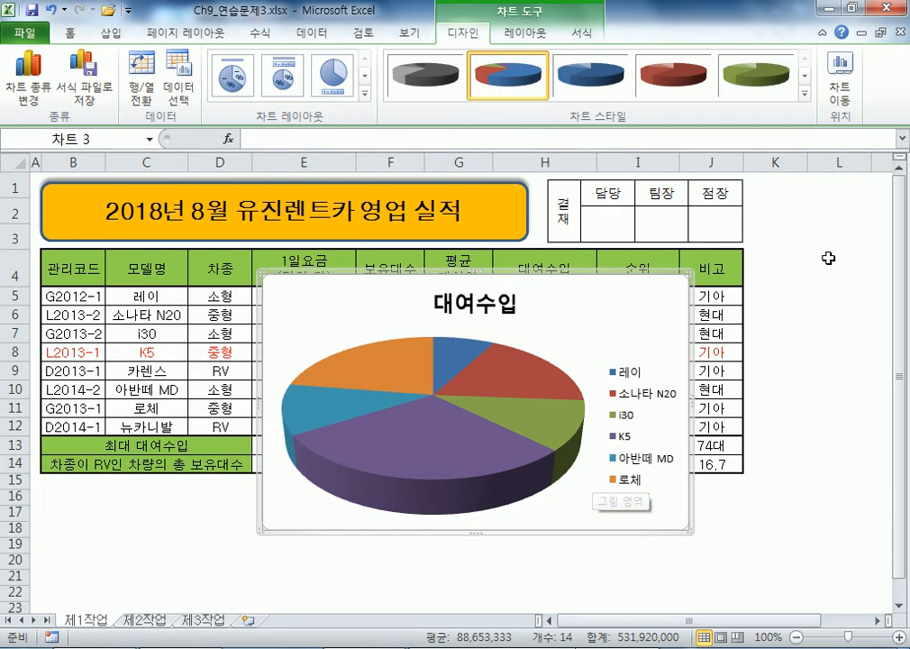
# - Move the chart to a new sheet named 제4작업 and place that sheet after 제3작업
pyautogui.click(839, 106)
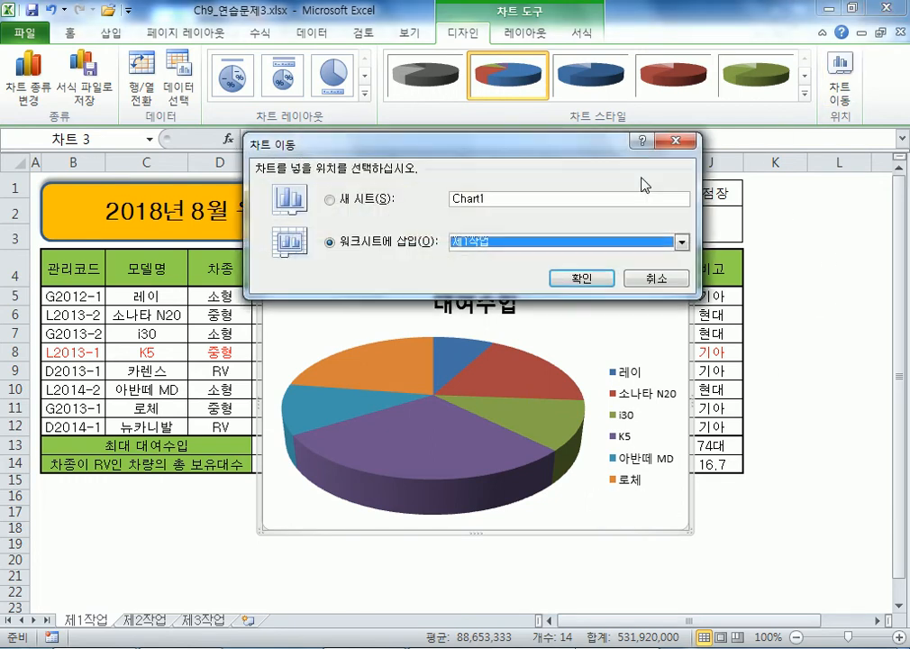
pyautogui.click(400, 190)
pyautogui.write('제4')
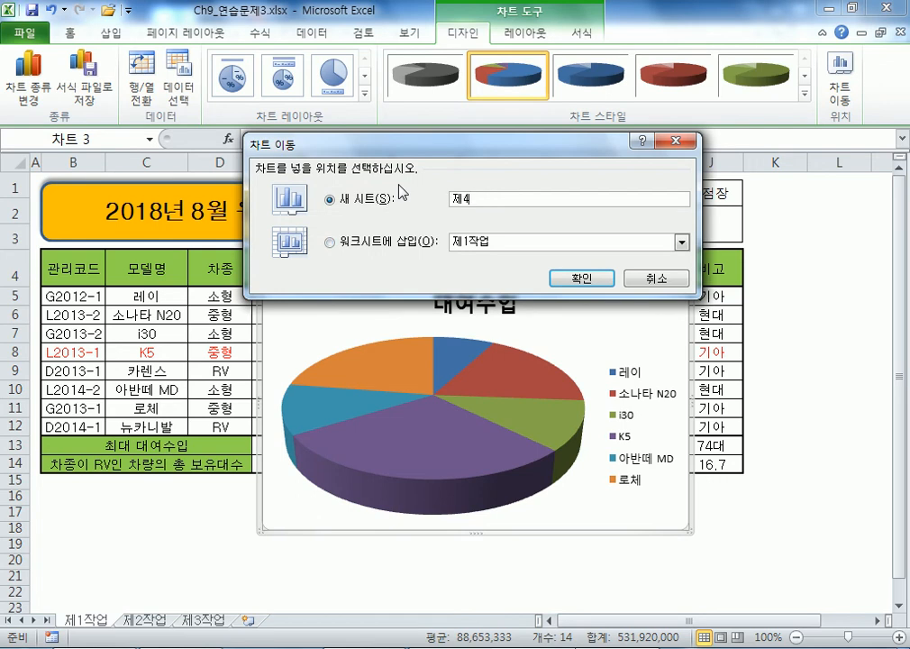
pyautogui.write('시작업')
pyautogui.press('Return')
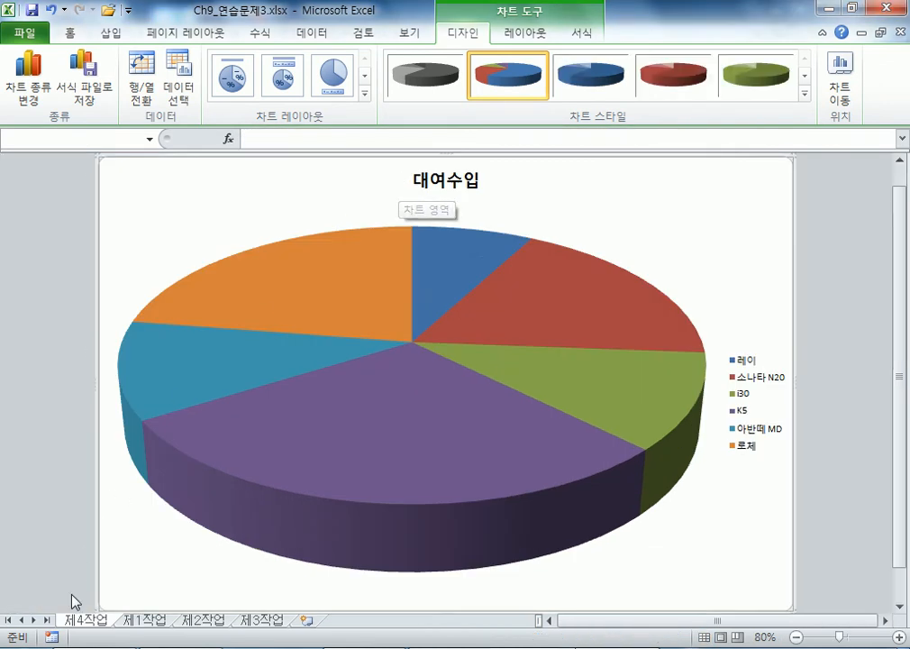
pyautogui.moveTo(75, 622); pyautogui.dragTo(309, 616)
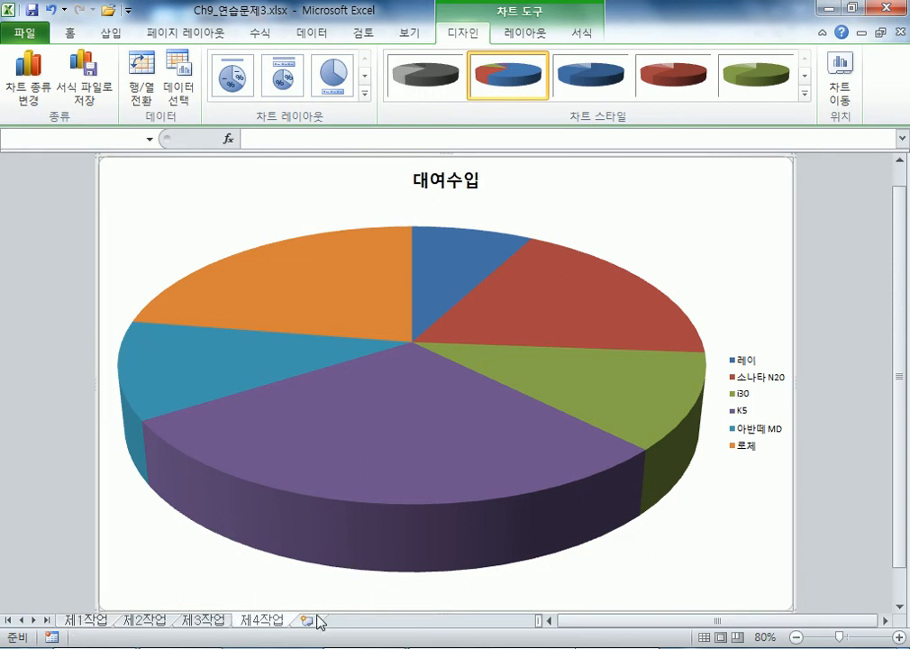
# - Apply the chart layout with percentage labels on the slices and the legend beneath the title
pyautogui.moveTo(510, 317)
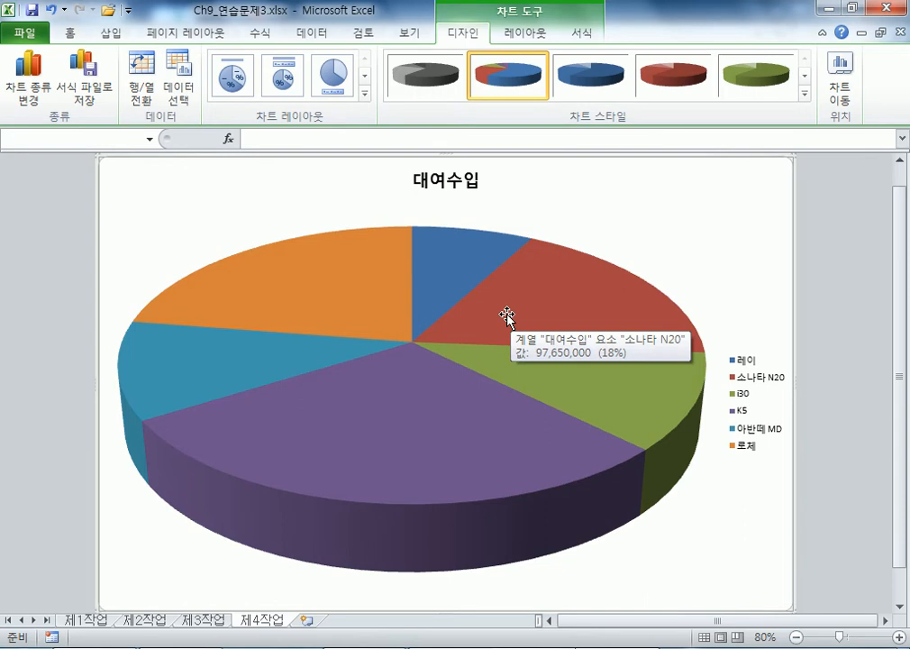
pyautogui.moveTo(226, 316)
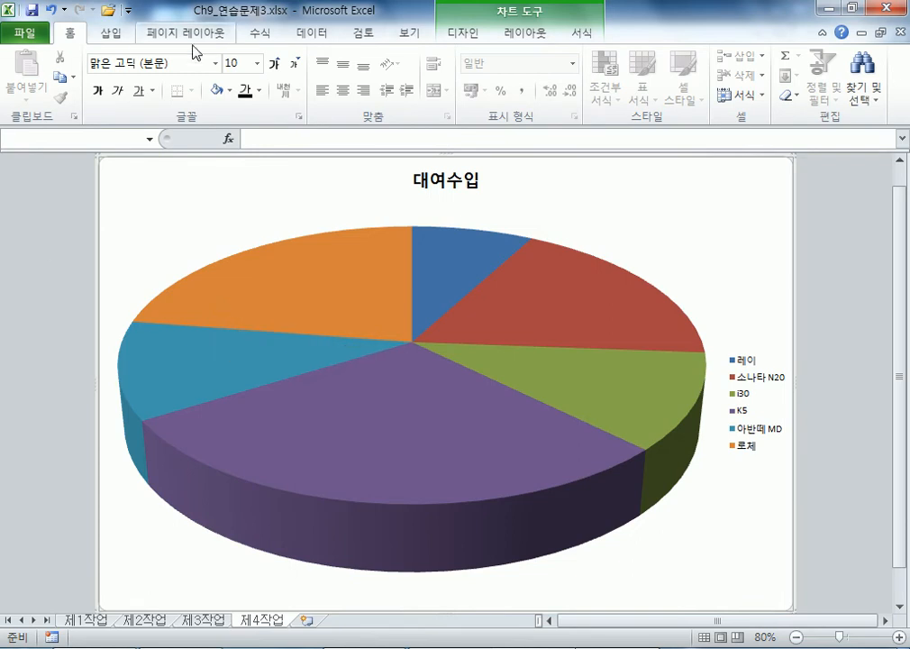
pyautogui.click(539, 36)
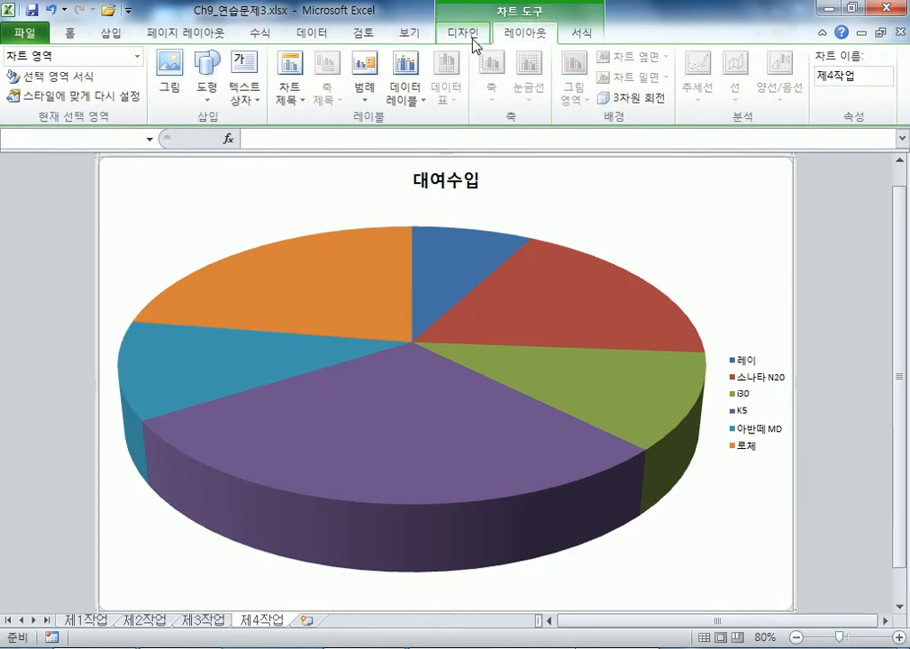
pyautogui.click(470, 38)
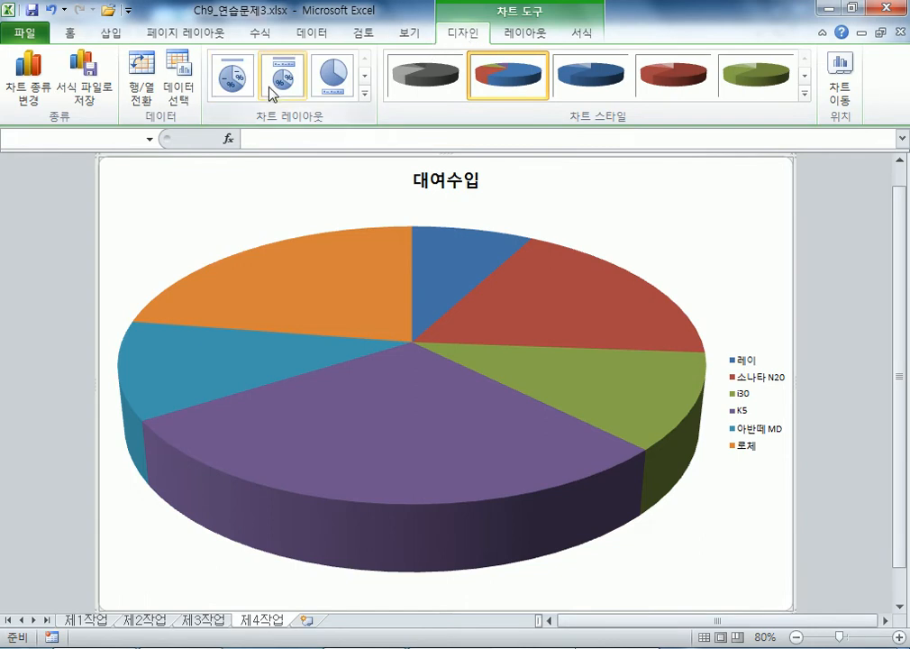
pyautogui.click(365, 94)
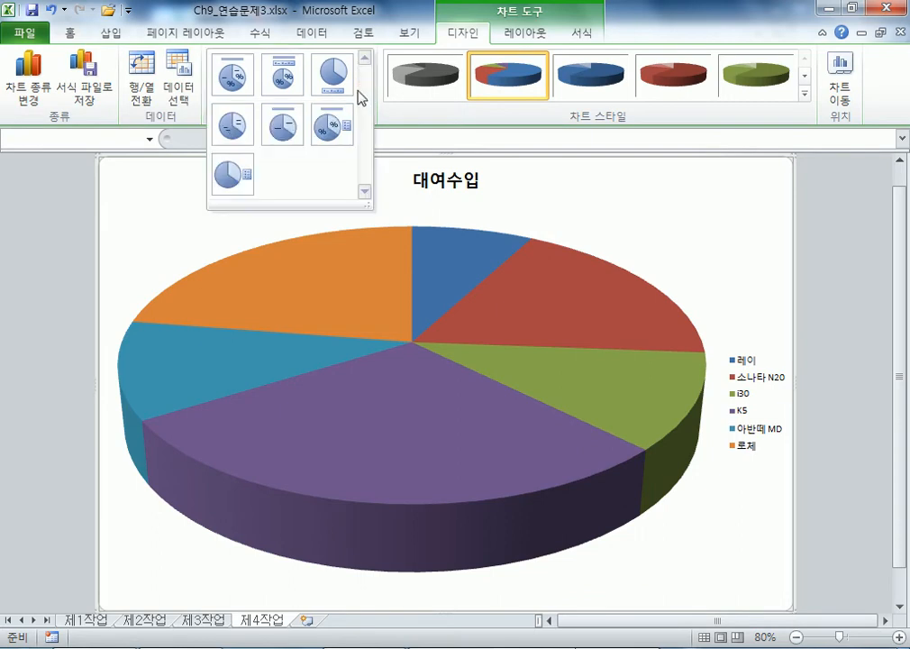
pyautogui.click(293, 88)
# - Try the 아래쪽 legend position in the legend options, then set it back to 위쪽
pyautogui.moveTo(447, 274)
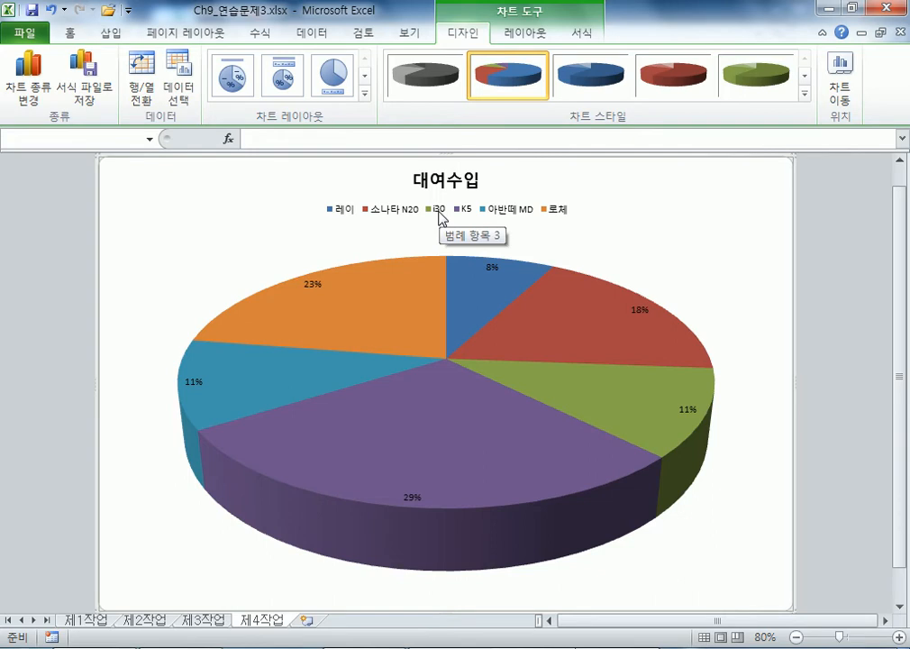
pyautogui.doubleClick(442, 215)
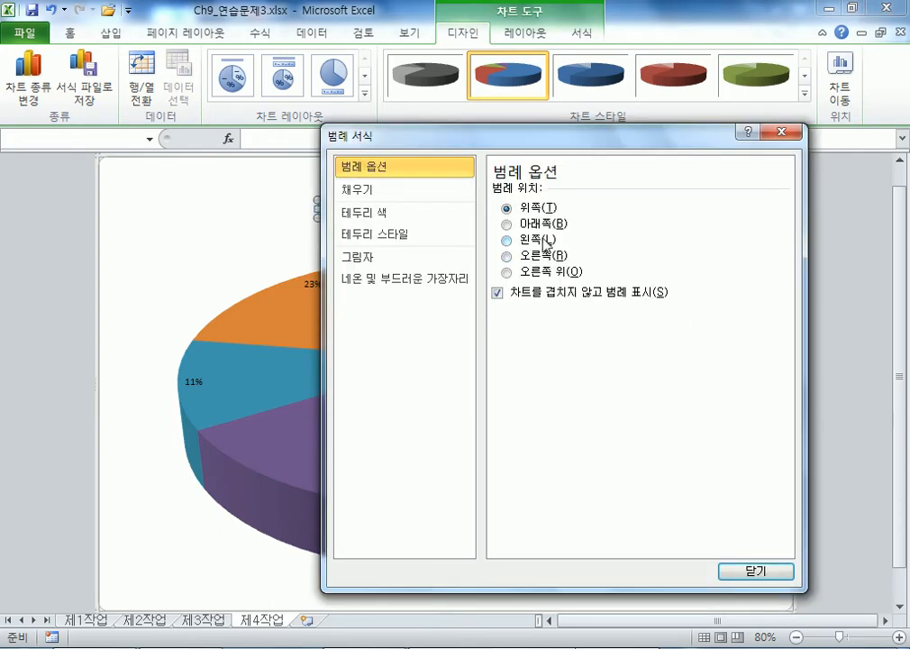
pyautogui.click(543, 233)
pyautogui.moveTo(482, 135); pyautogui.dragTo(703, 56)
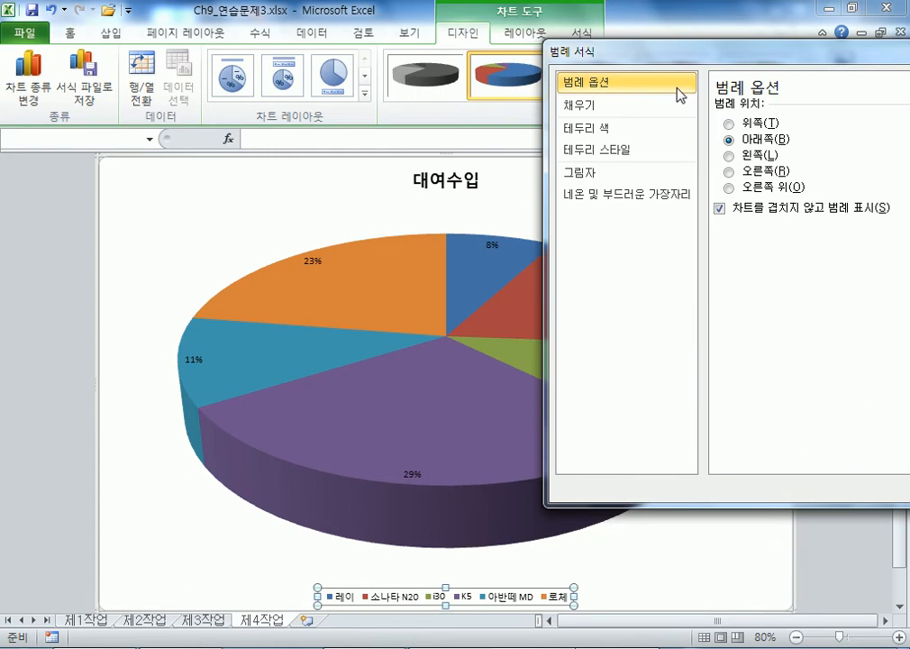
pyautogui.click(750, 123)
pyautogui.moveTo(903, 52); pyautogui.dragTo(591, 137)
pyautogui.click(682, 132)
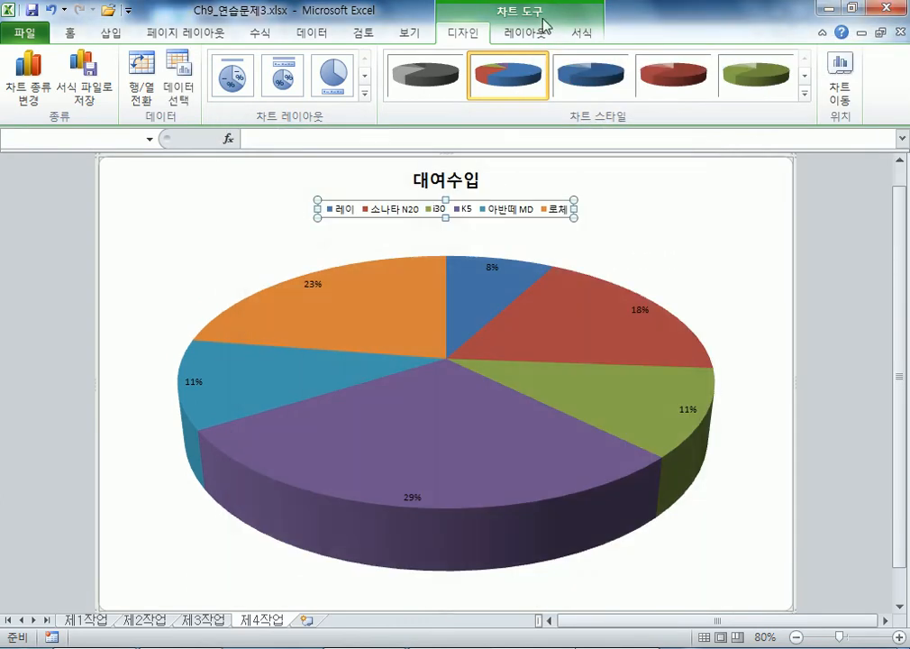
# - Show the pie chart's legend at the bottom with 아래쪽에 범례 표시
pyautogui.click(533, 41)
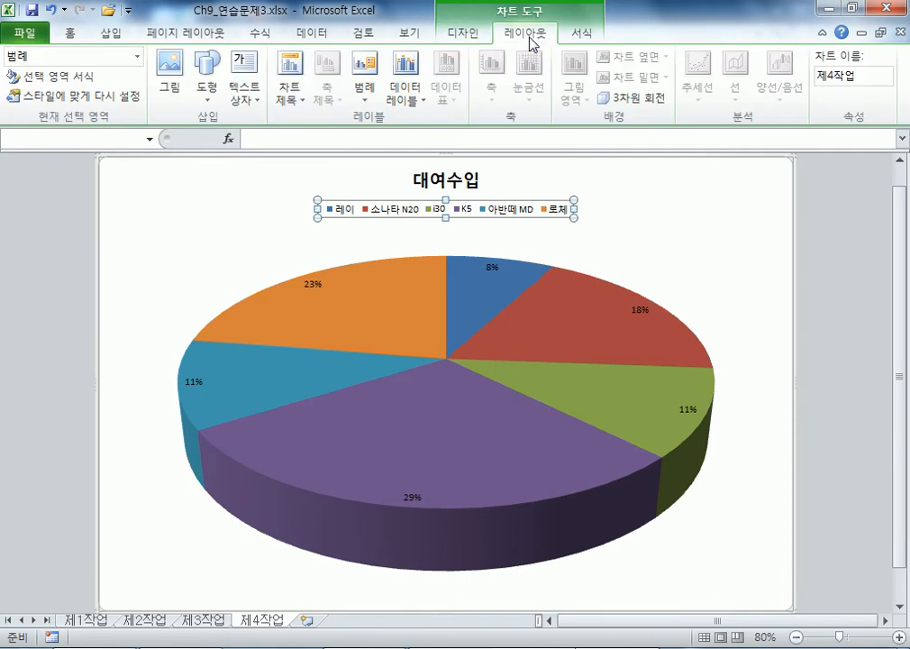
pyautogui.click(274, 189)
pyautogui.click(367, 87)
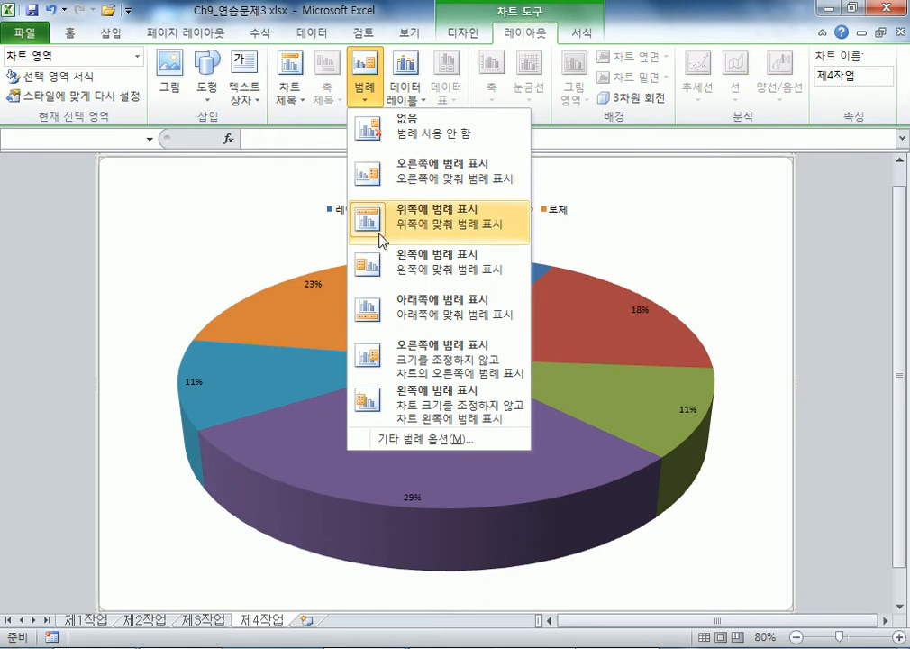
pyautogui.click(386, 313)
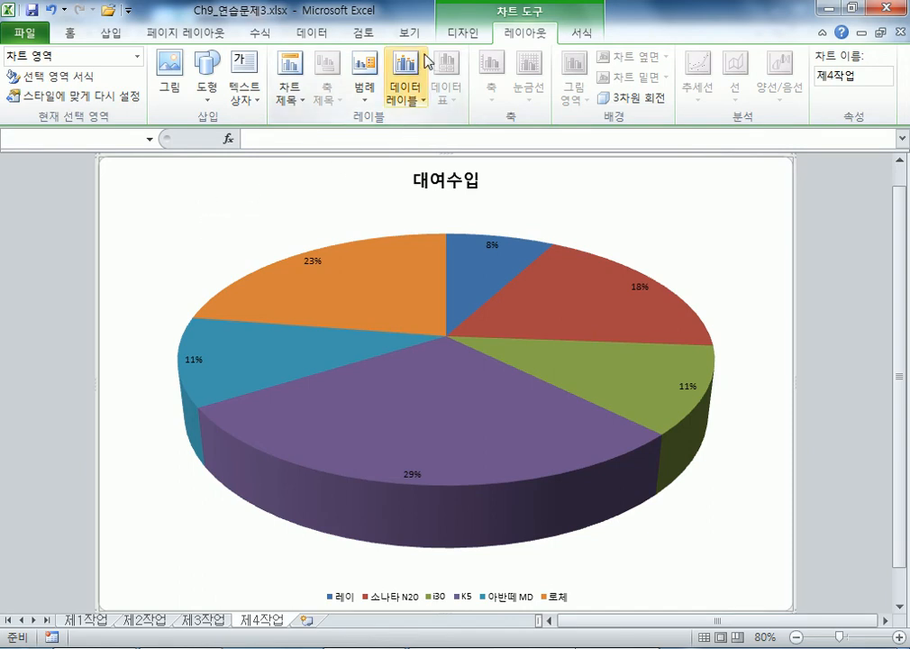
# - Apply the shaded multicolour chart style in the fourth row, second column of the style gallery to the 3-D pie chart
pyautogui.click(451, 35)
pyautogui.click(806, 94)
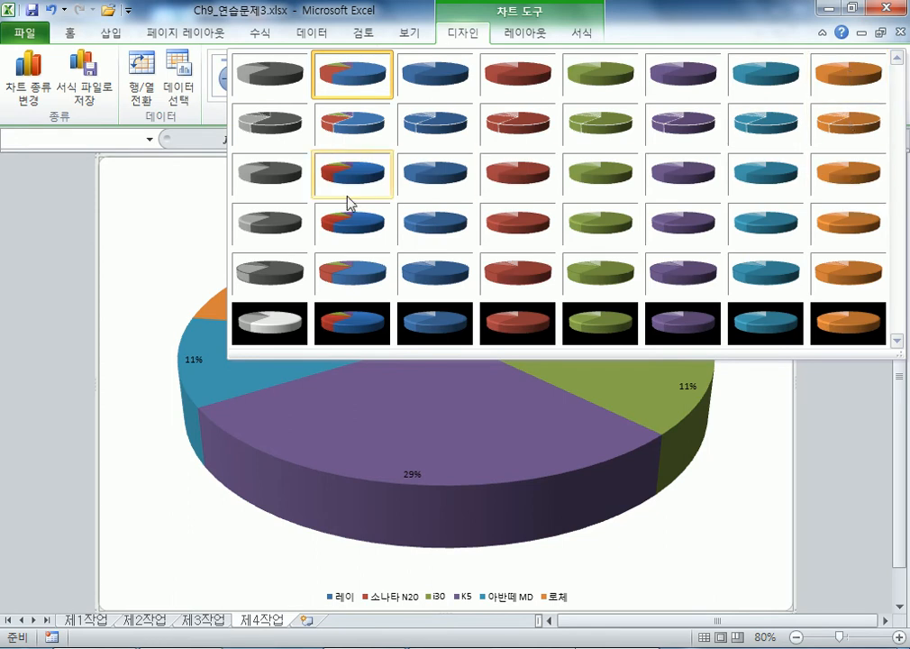
pyautogui.click(359, 231)
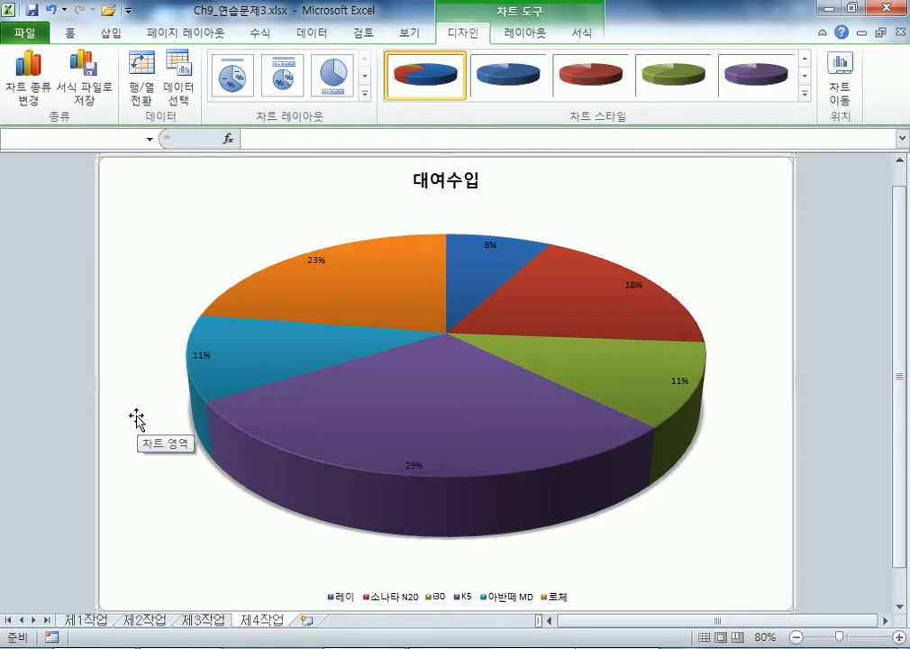
# - Set the whole chart area's font to 돋움 at 11 pt
pyautogui.click(199, 240)
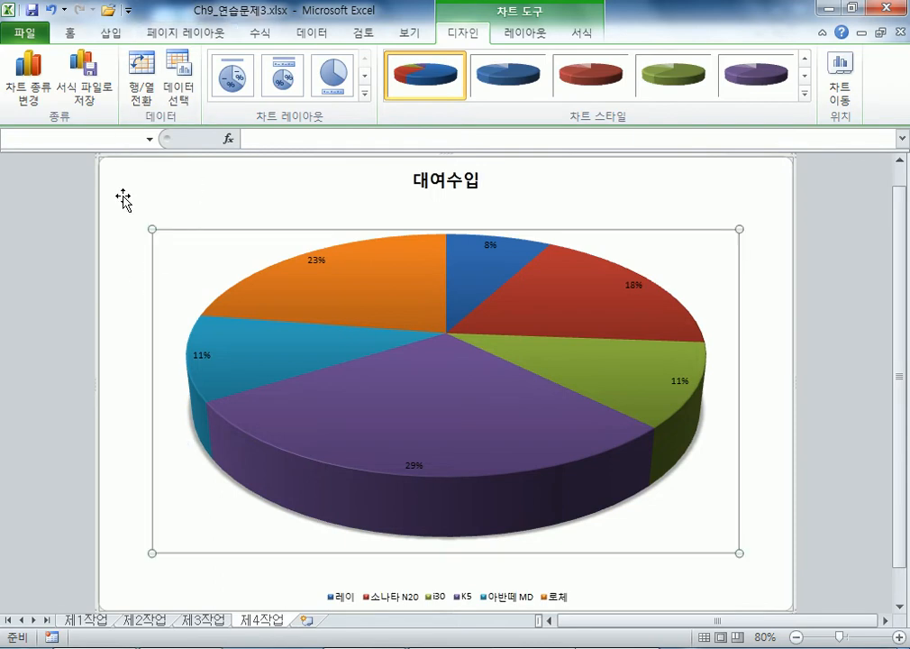
pyautogui.click(68, 33)
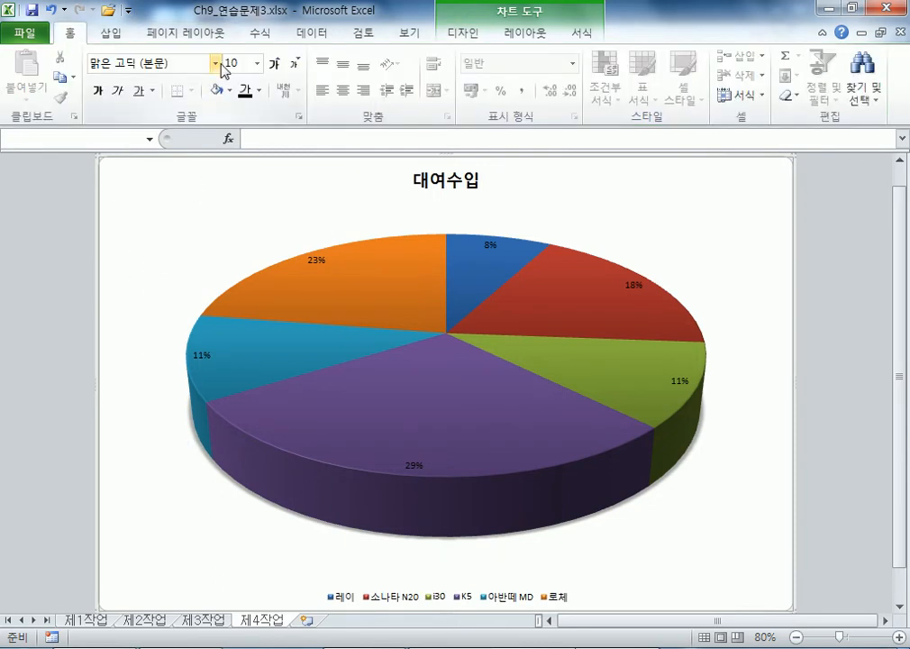
pyautogui.click(217, 64)
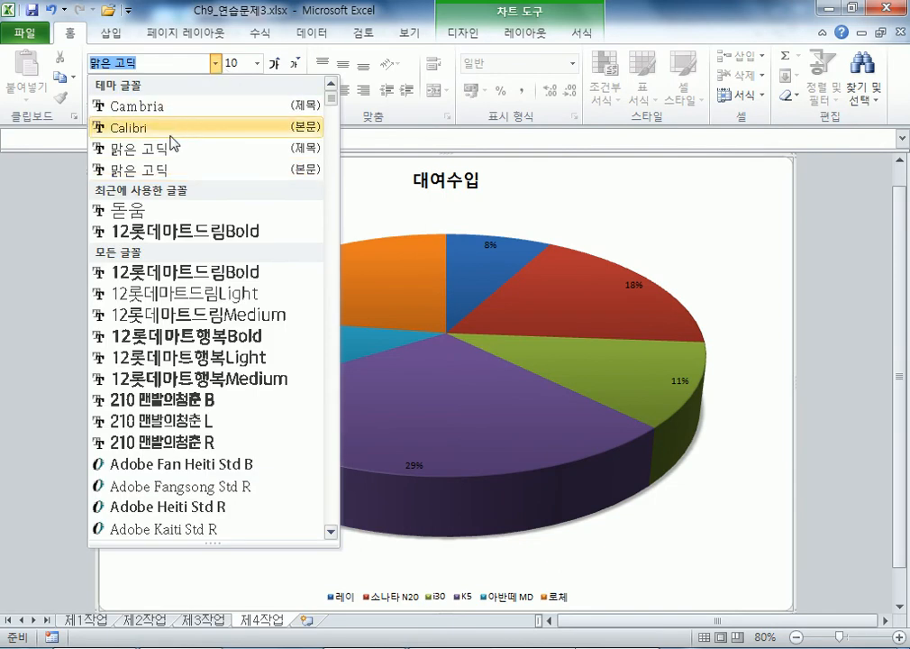
pyautogui.click(171, 210)
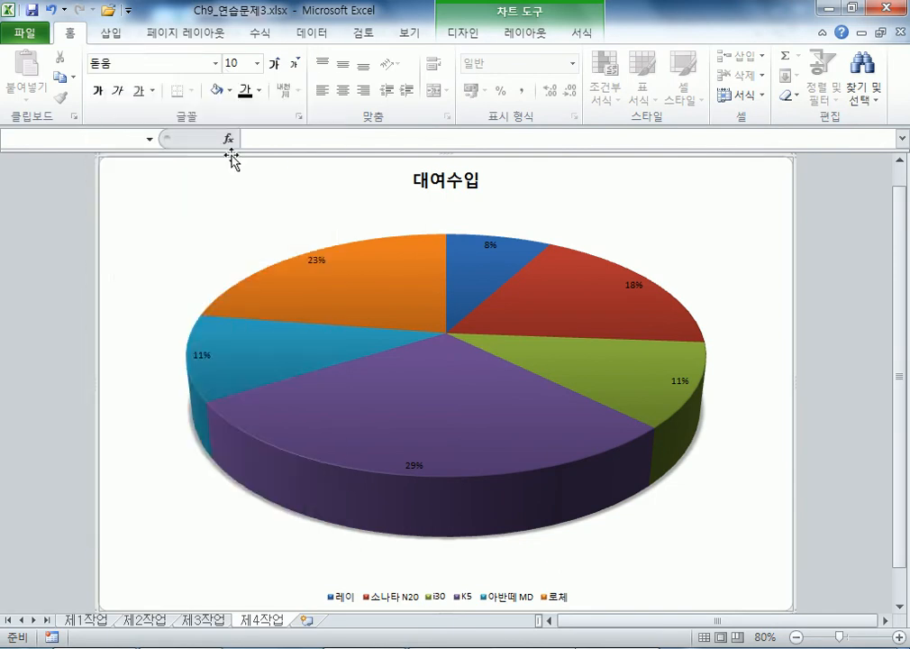
pyautogui.click(278, 65)
pyautogui.click(277, 65)
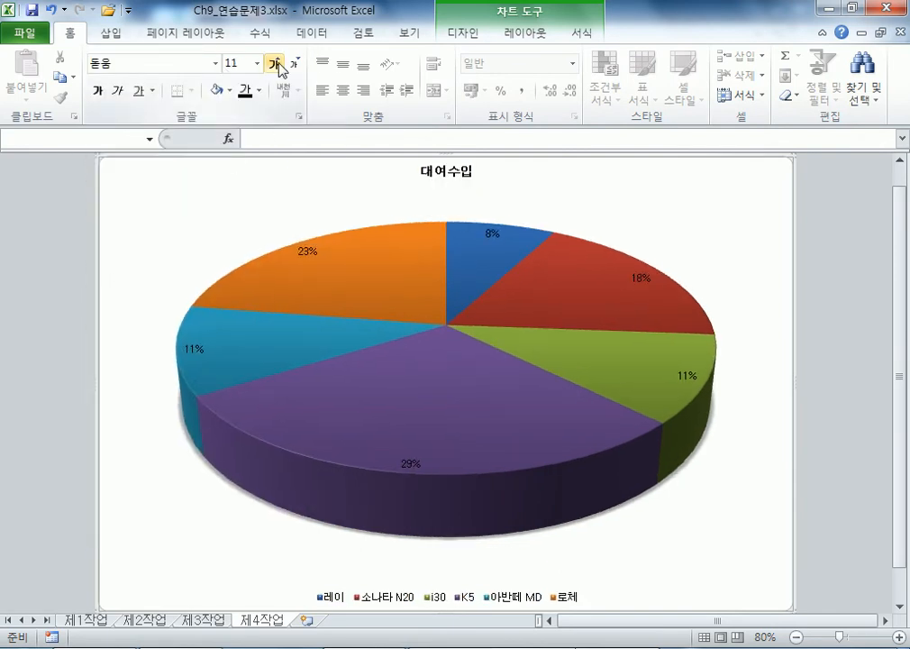
# - Fill the chart area with the light grey speckled texture (질감) in the fourth row, first column
pyautogui.click(582, 35)
pyautogui.click(403, 56)
pyautogui.moveTo(365, 317)
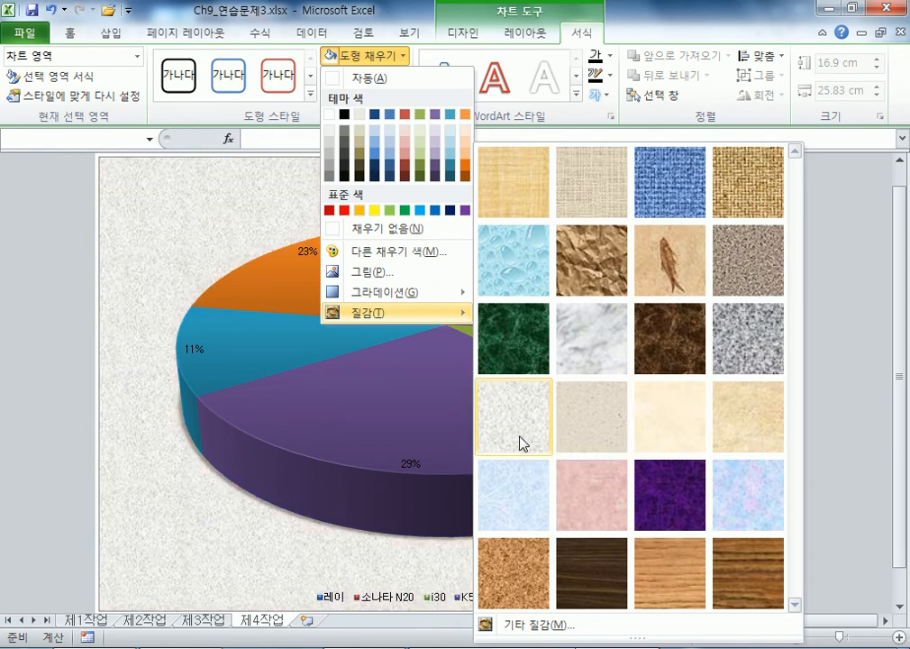
pyautogui.click(521, 443)
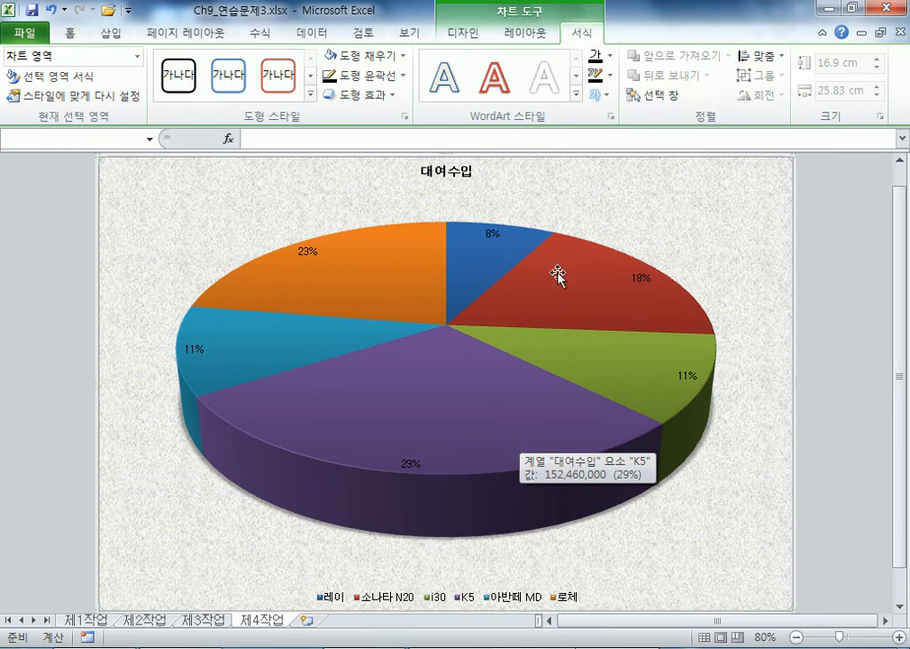
# - Enlarge the chart title 대여수입 to 20 pt and turn off its bold formatting
pyautogui.click(471, 175)
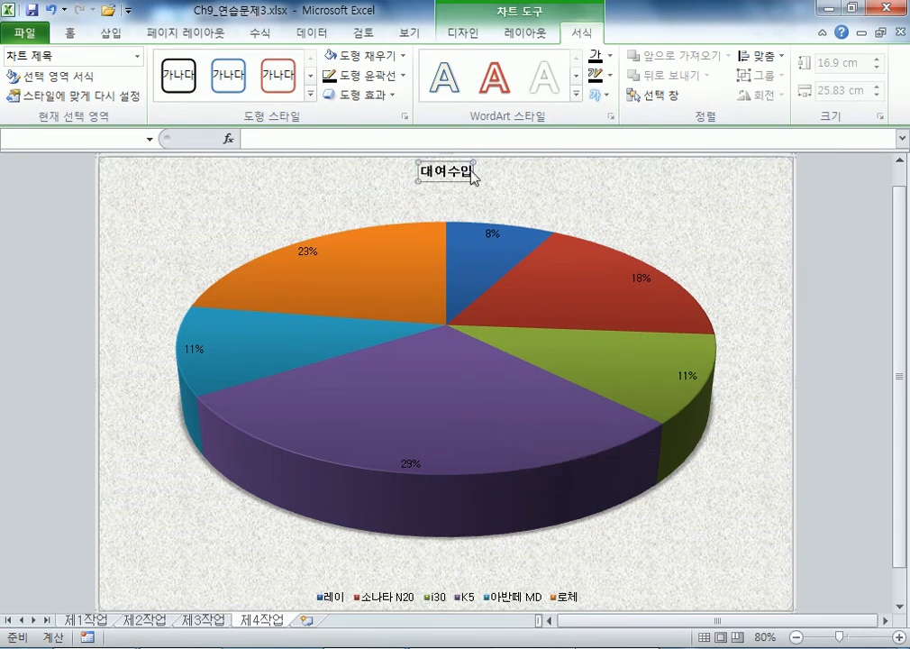
pyautogui.click(72, 34)
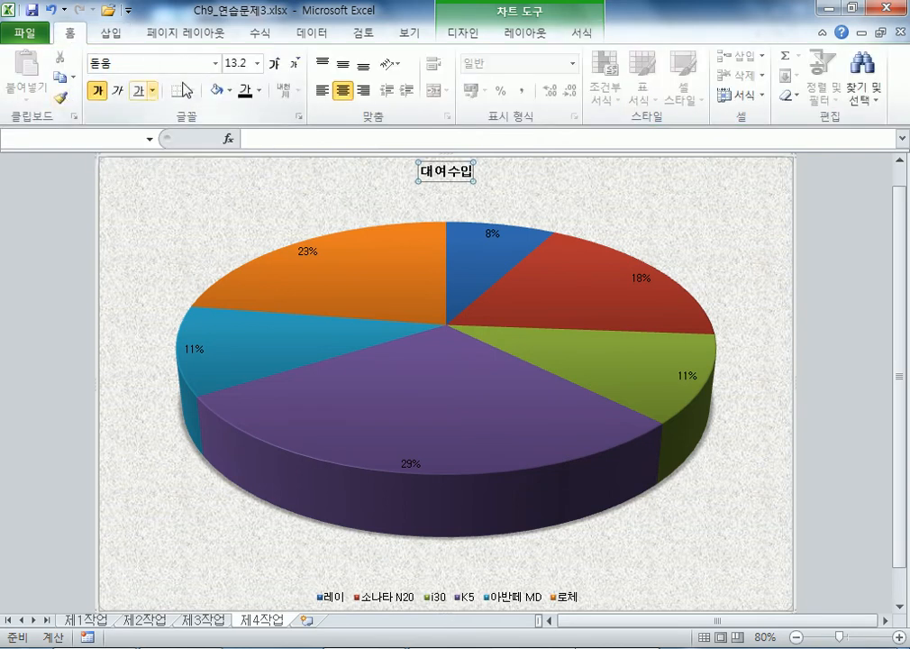
pyautogui.click(274, 64)
pyautogui.click(274, 64)
pyautogui.click(274, 64)
# - Give the chart title a white shape fill and an automatic (자동) black outline
pyautogui.click(573, 34)
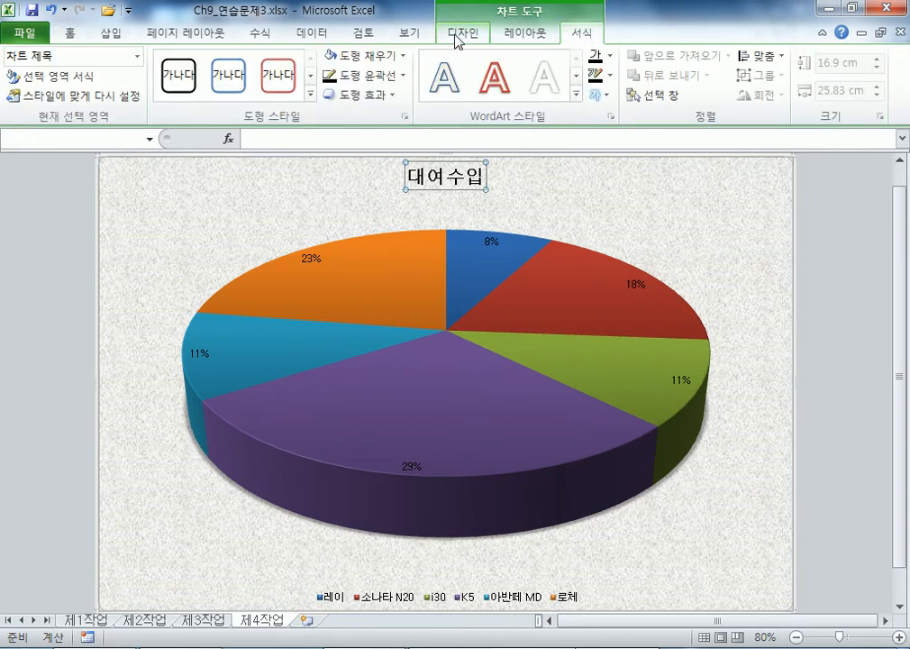
pyautogui.click(388, 55)
pyautogui.click(330, 115)
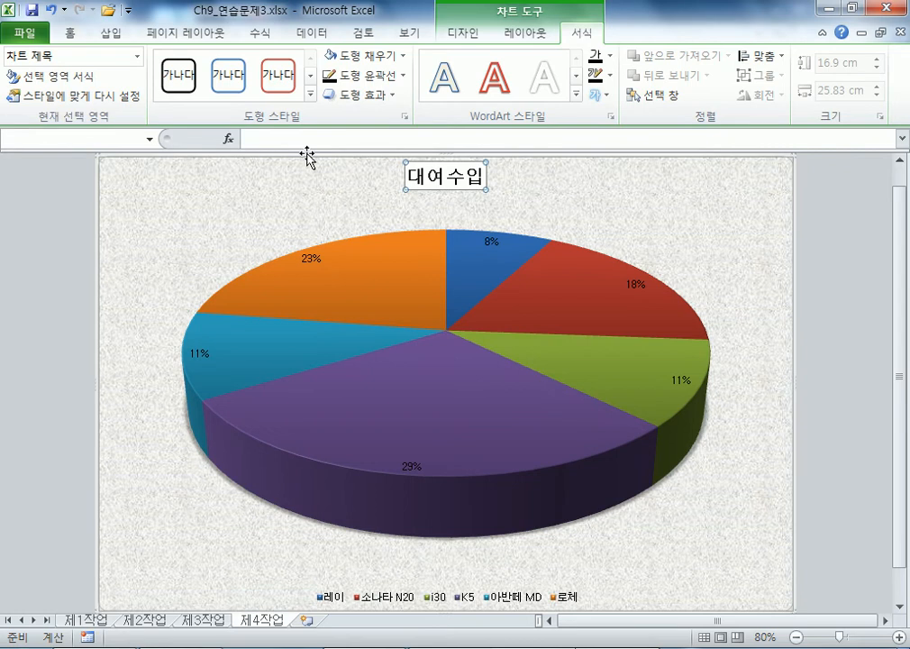
pyautogui.click(352, 75)
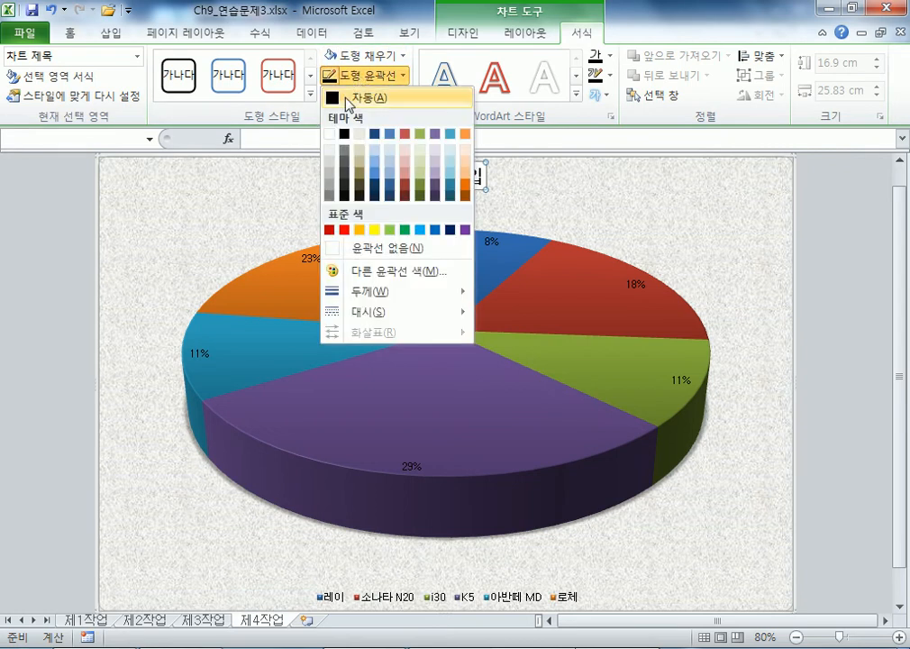
pyautogui.click(349, 102)
# - Change the chart title text to 2018년 8월 유진렌트카 소형/중형 대여수입
pyautogui.click(504, 198)
pyautogui.click(462, 185)
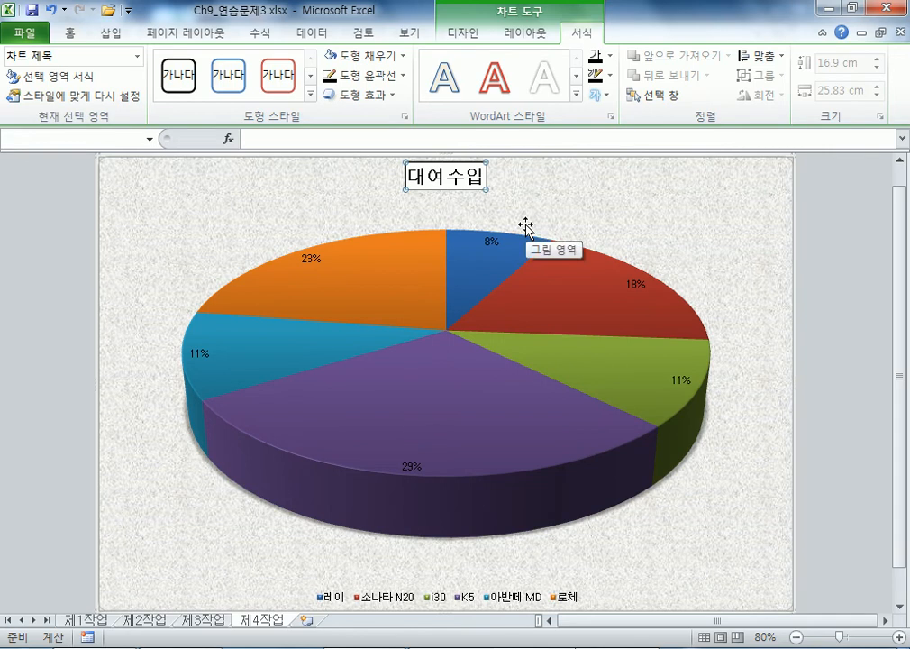
pyautogui.write('2')
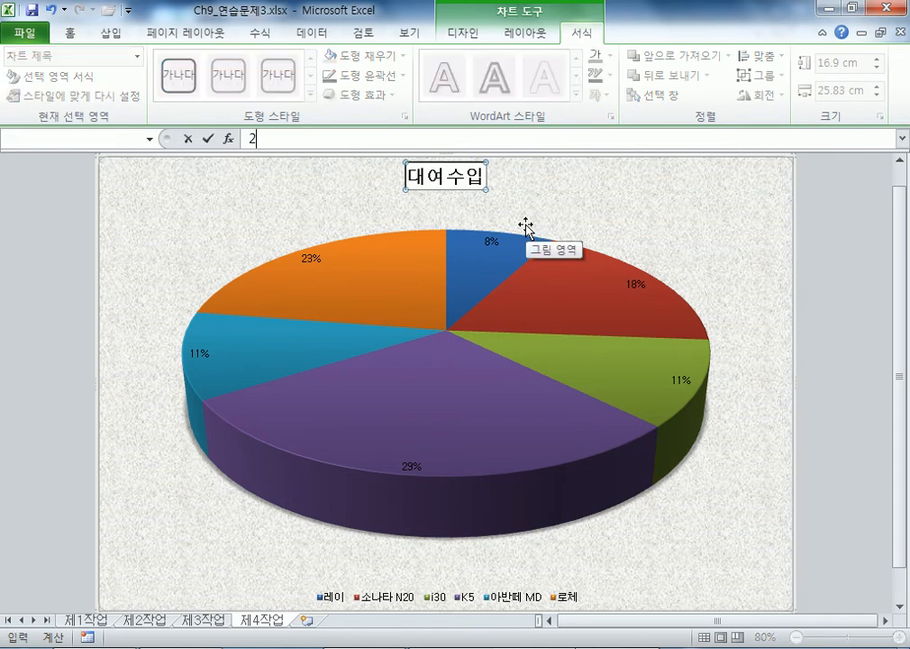
pyautogui.write('018년 8월')
pyautogui.write(' 유진렌트')
pyautogui.write('카 소혀')
pyautogui.write('/중혀')
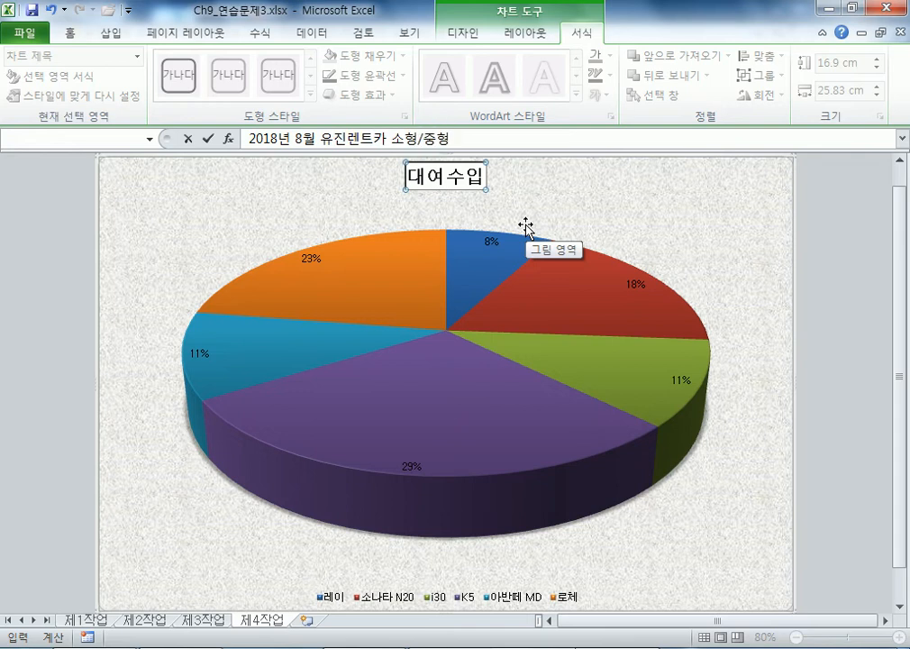
pyautogui.press('Return')
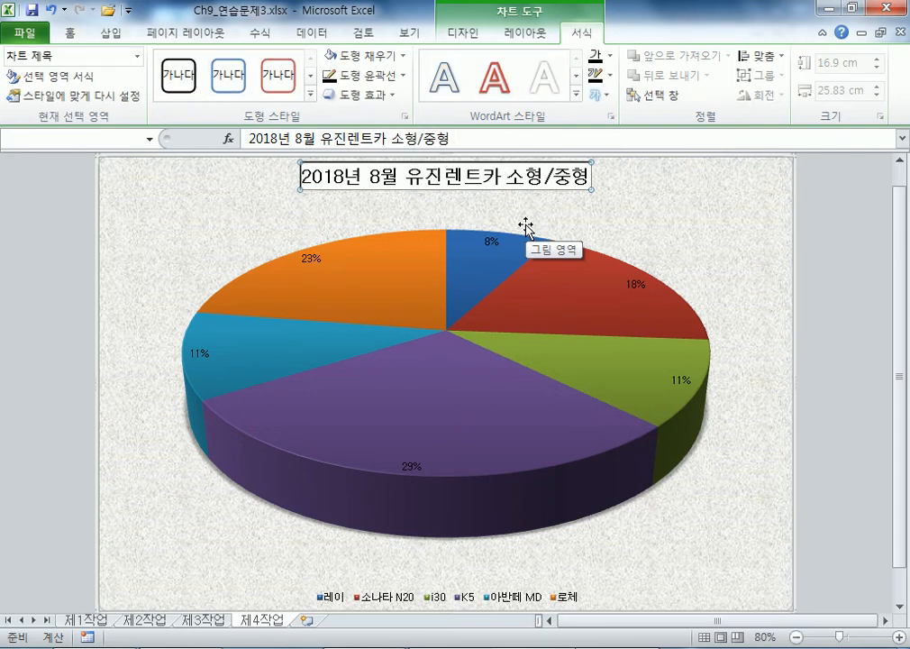
pyautogui.click(494, 139)
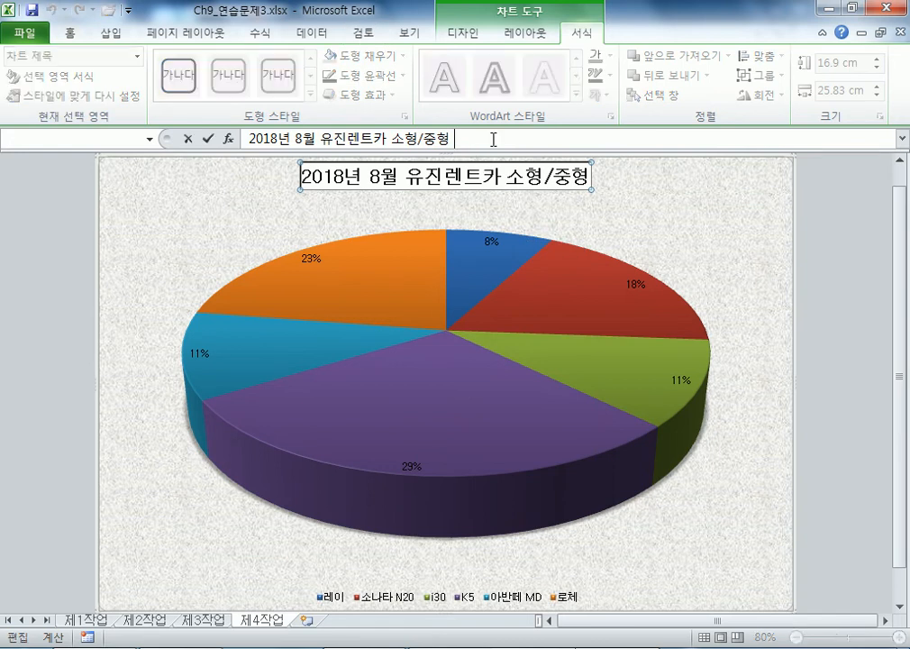
pyautogui.write('대여수입')
pyautogui.press('Return')
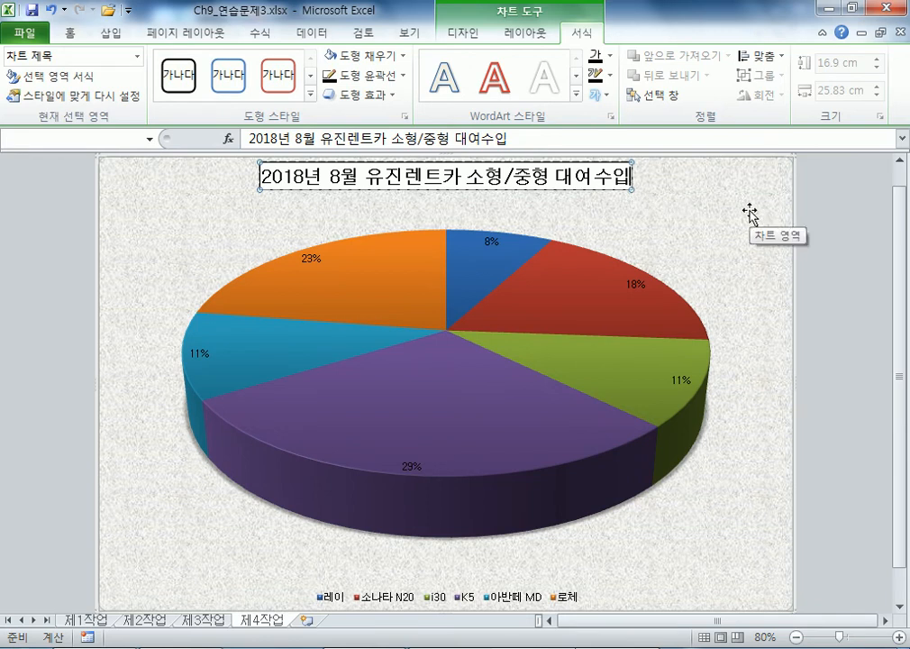
pyautogui.press('Return')
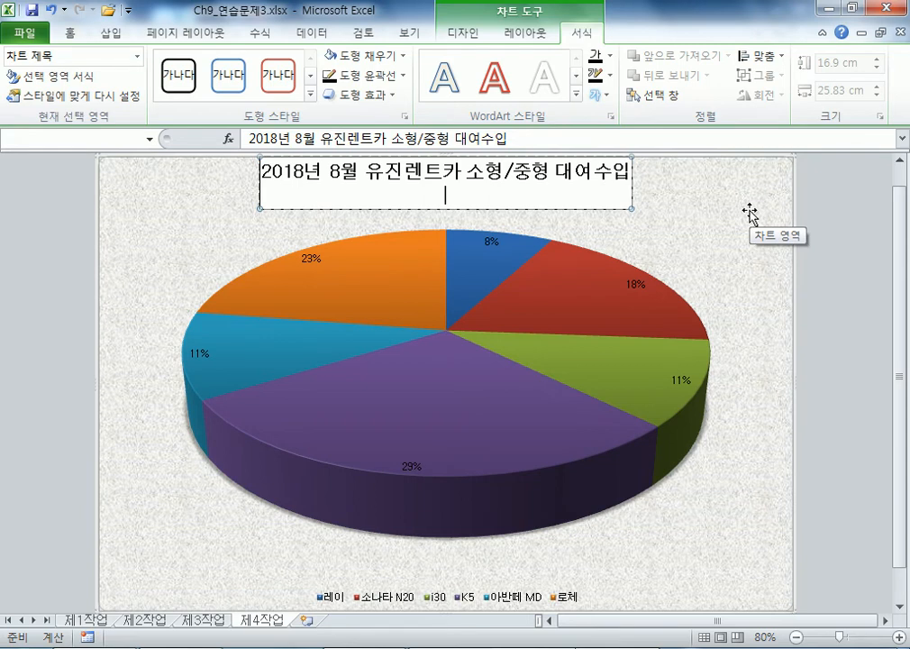
pyautogui.press('Escape')
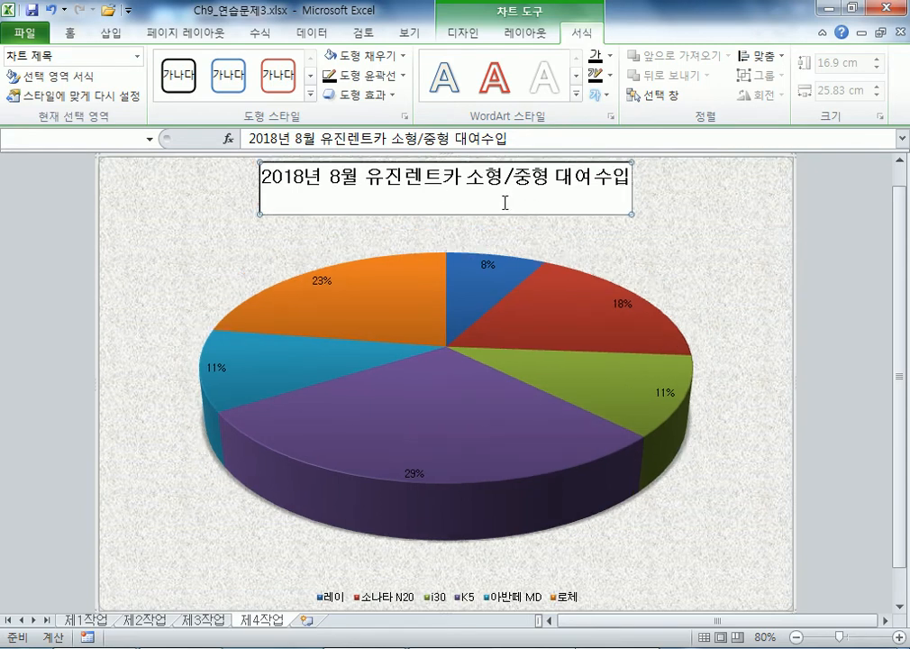
pyautogui.click(467, 202)
pyautogui.press('BackSpace')
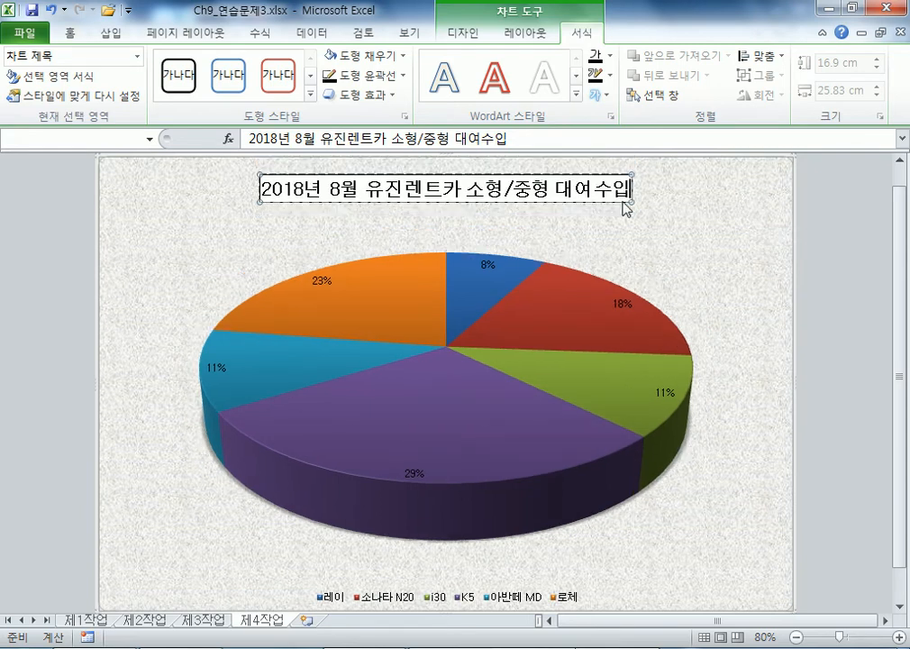
pyautogui.click(180, 237)
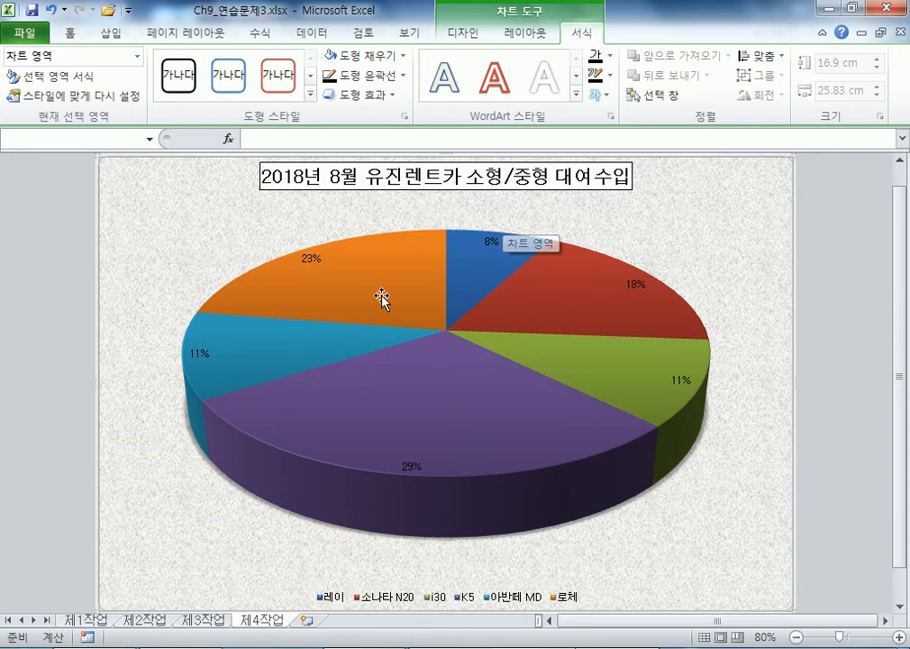
# - Set the pie series' first slice angle to 300 degrees and pull the K5 slice slightly out of the pie
pyautogui.moveTo(533, 311)
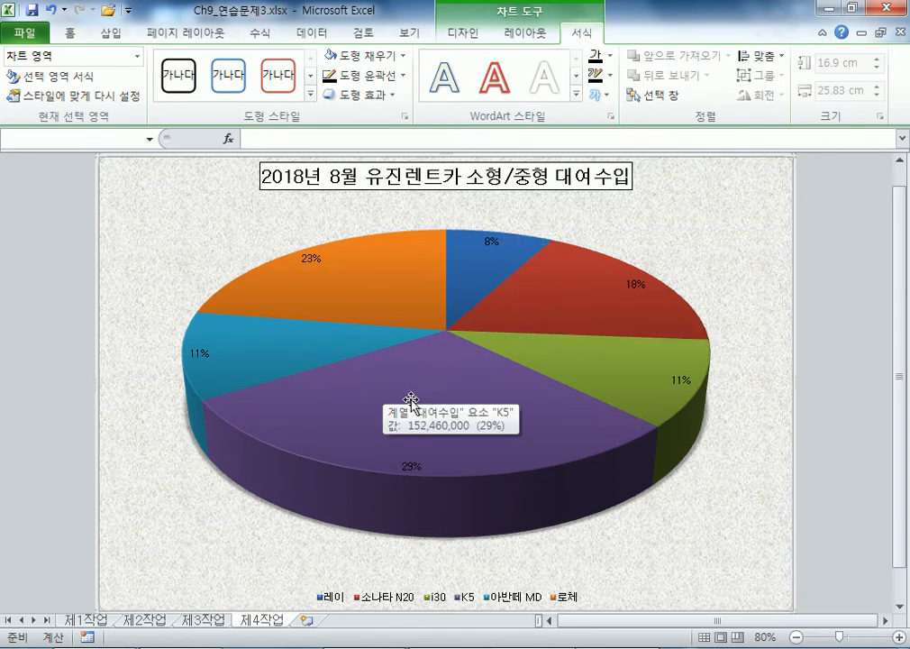
pyautogui.moveTo(360, 305)
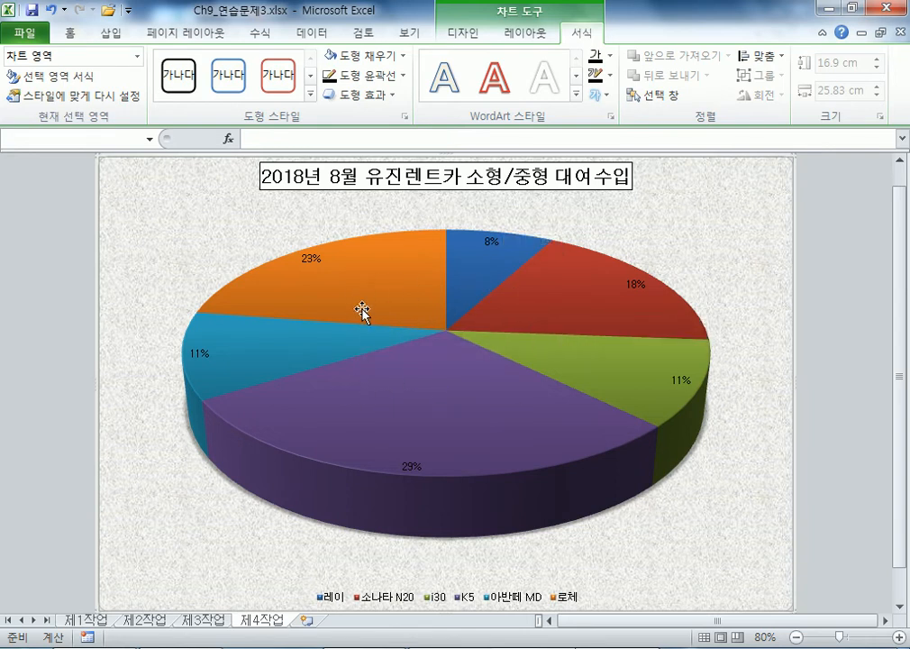
pyautogui.click(362, 311)
pyautogui.doubleClick(362, 311)
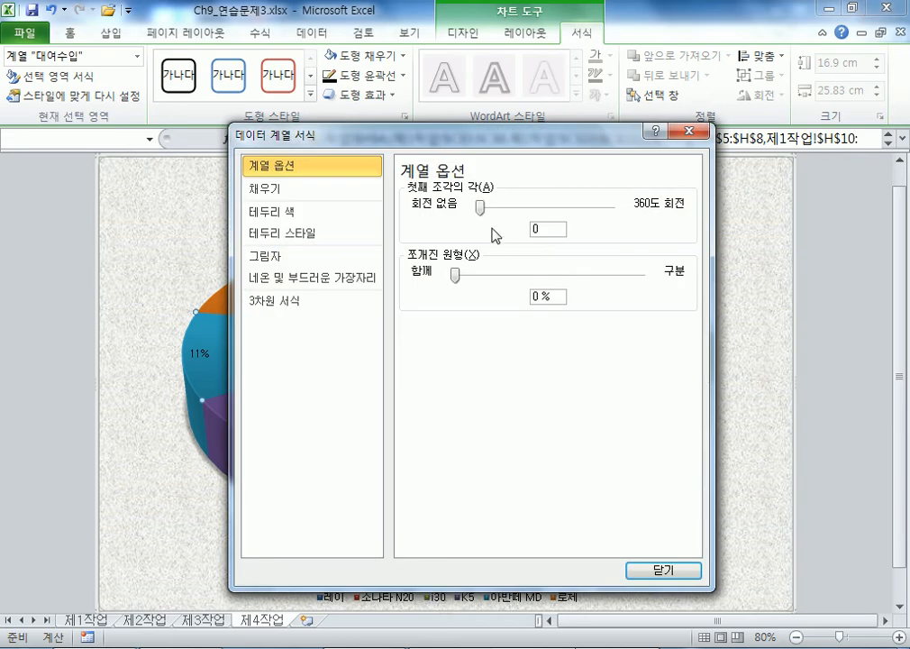
pyautogui.doubleClick(547, 229)
pyautogui.write('300')
pyautogui.press('Return')
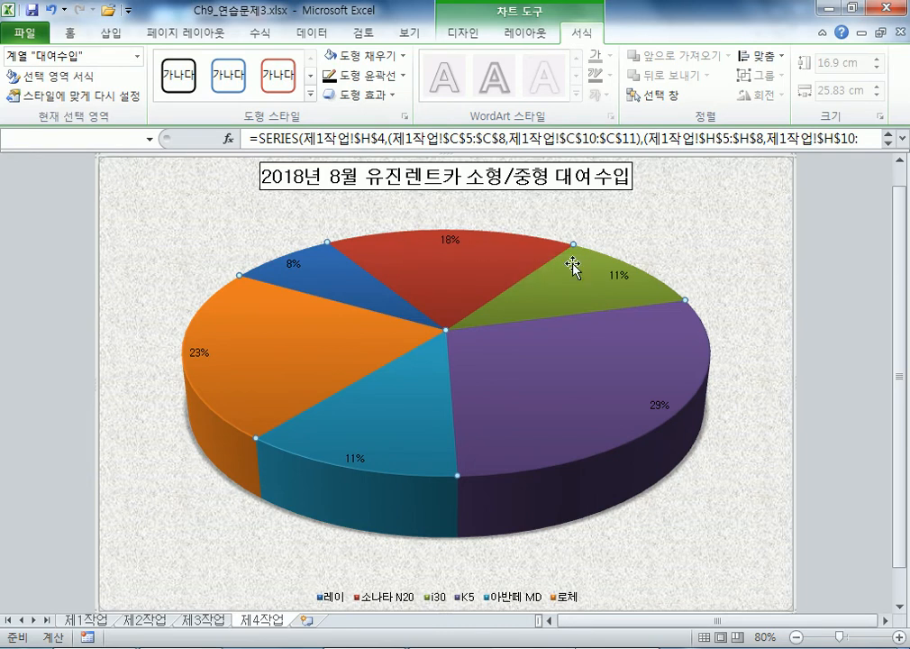
pyautogui.click(586, 376)
pyautogui.moveTo(518, 368); pyautogui.dragTo(527, 389)
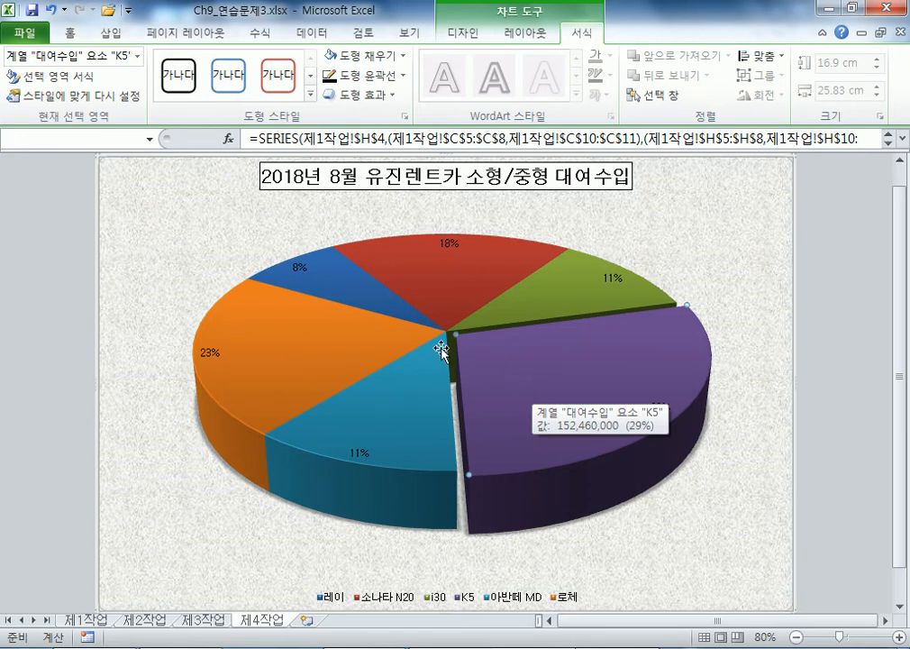
# - Show 항목 이름 and 값 in the pie's data labels and remove 백분율
pyautogui.doubleClick(299, 273)
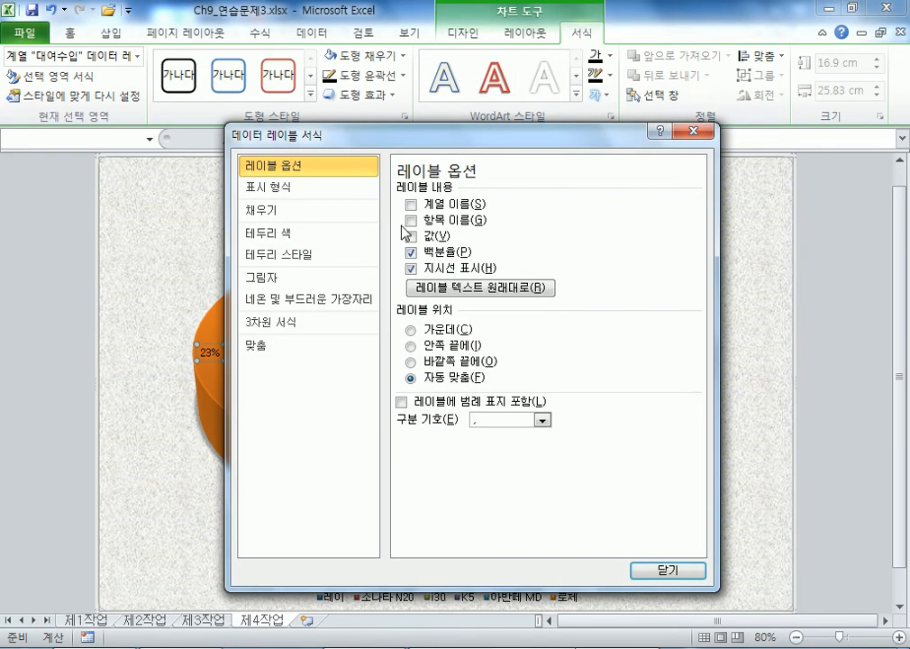
pyautogui.click(411, 220)
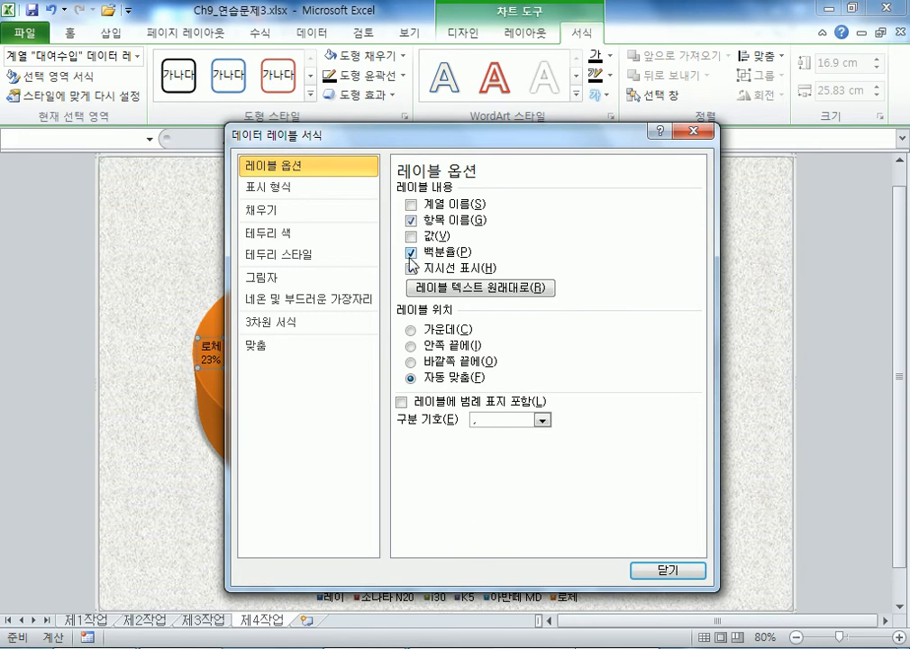
pyautogui.click(412, 236)
pyautogui.click(412, 252)
pyautogui.moveTo(504, 135); pyautogui.dragTo(692, 84)
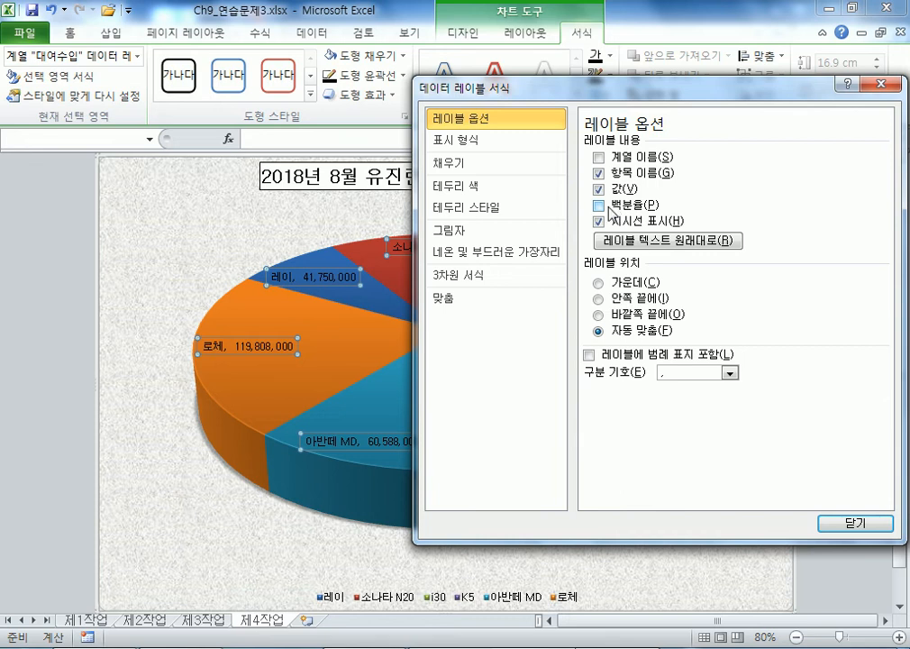
# - Try the 가운데 position for the data labels, then place them at 안쪽 끝에 and close the label options
pyautogui.click(627, 285)
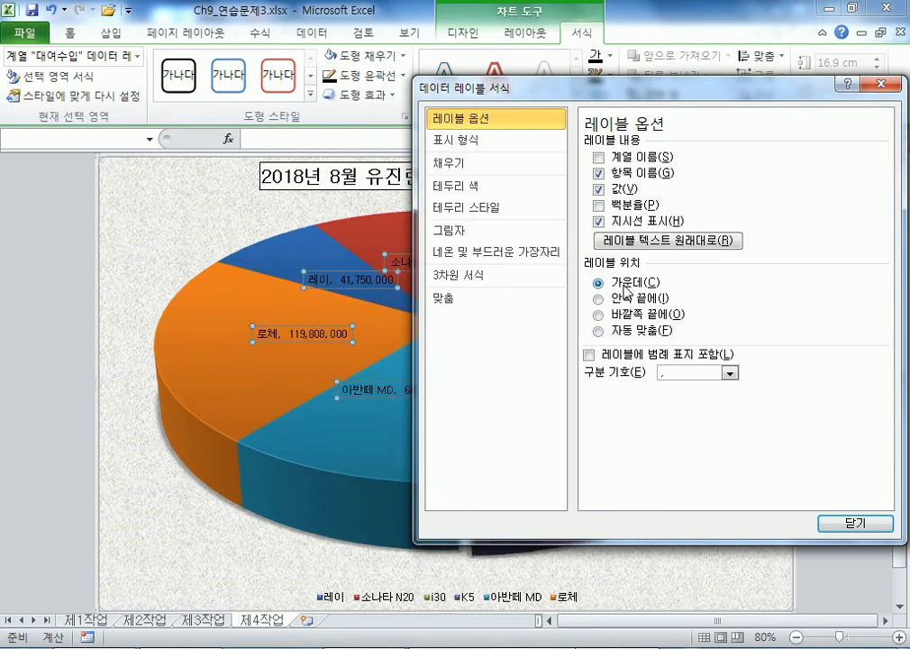
pyautogui.click(619, 300)
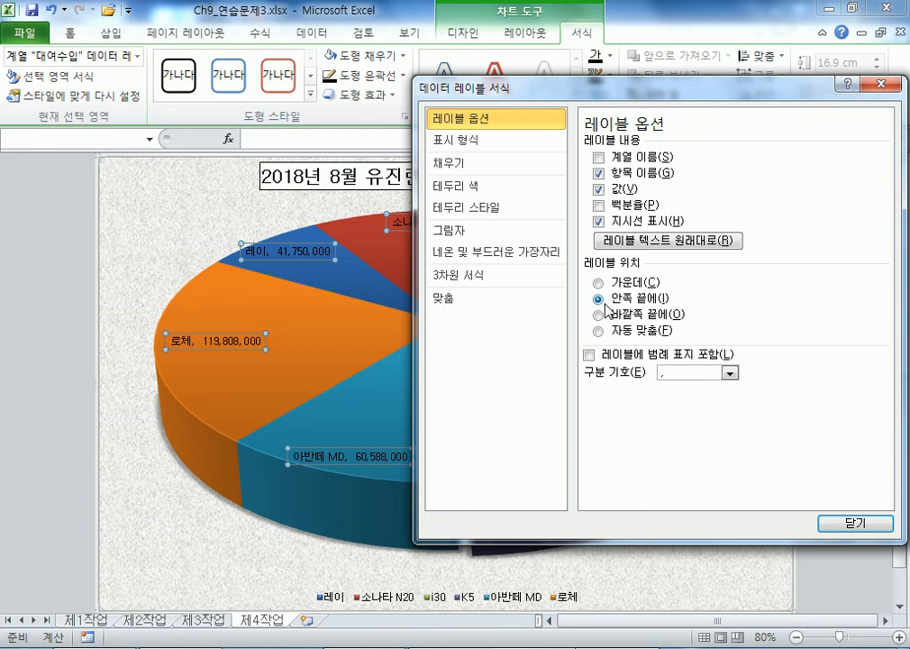
pyautogui.click(865, 523)
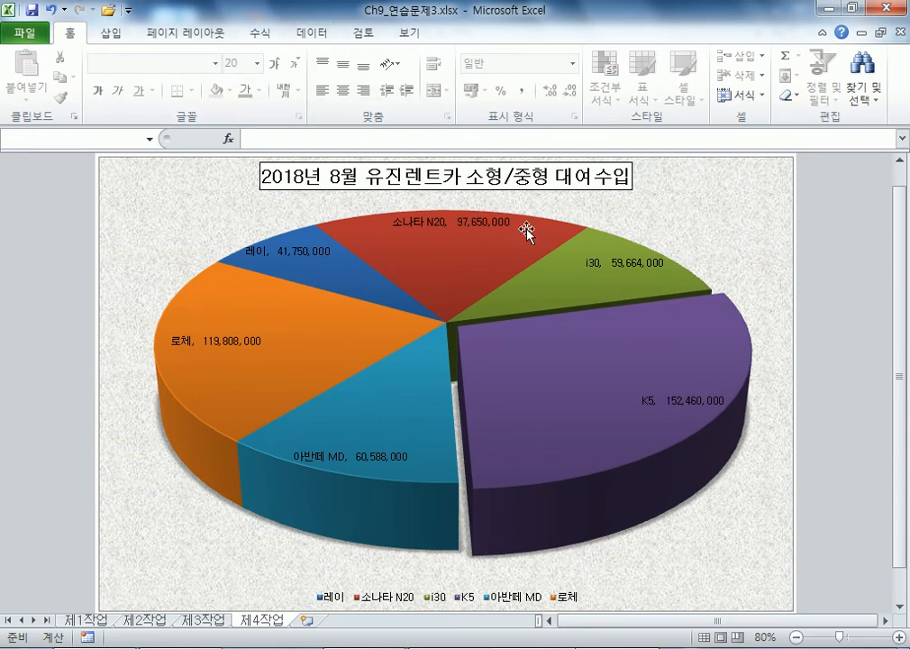
# - Insert a rectangular callout about 2.94 by 1.62 cm below the K5 slice, with its tail pointing at that slice
pyautogui.click(107, 30)
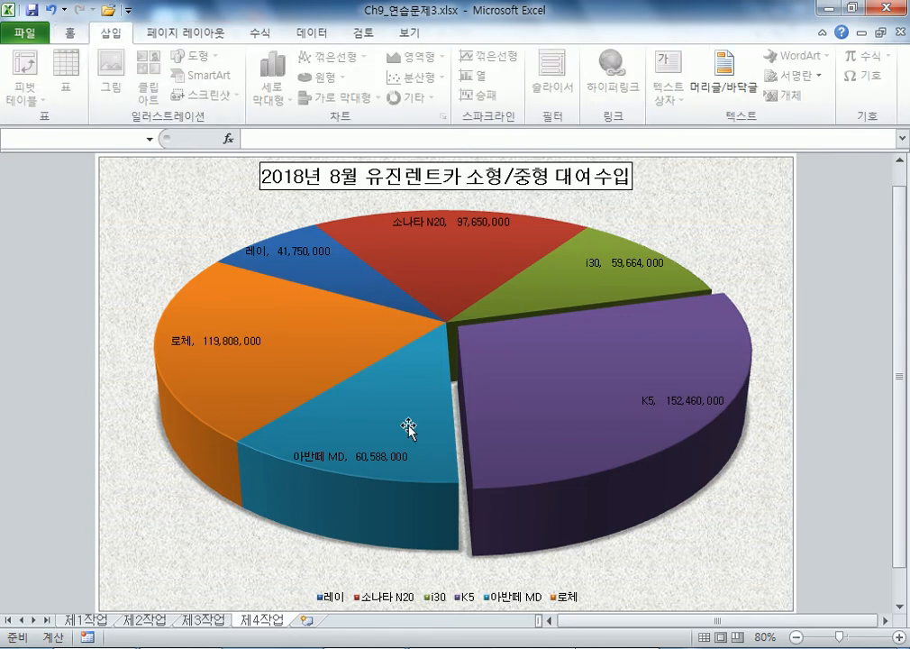
pyautogui.click(773, 580)
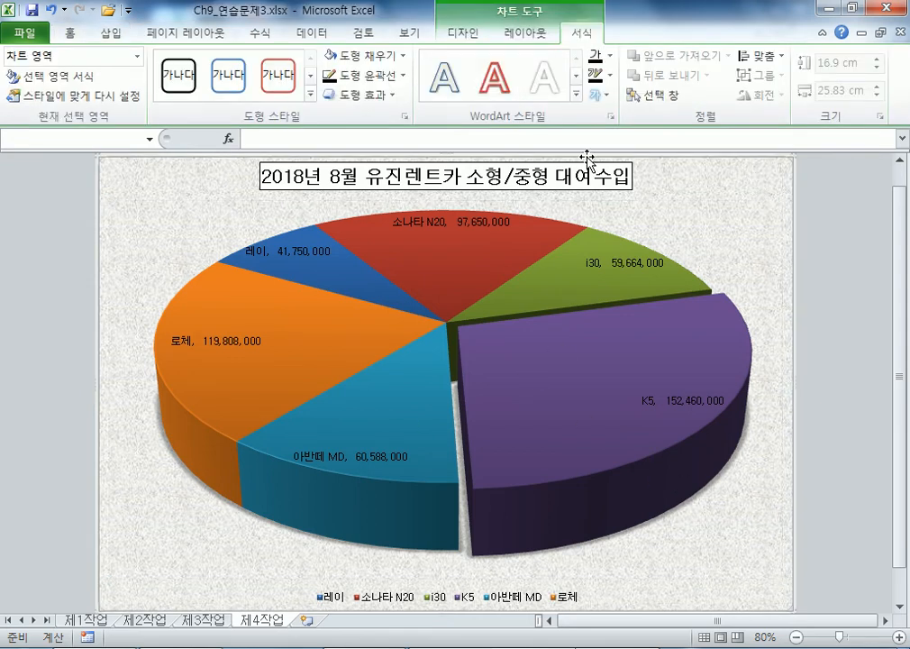
pyautogui.click(112, 32)
pyautogui.click(189, 56)
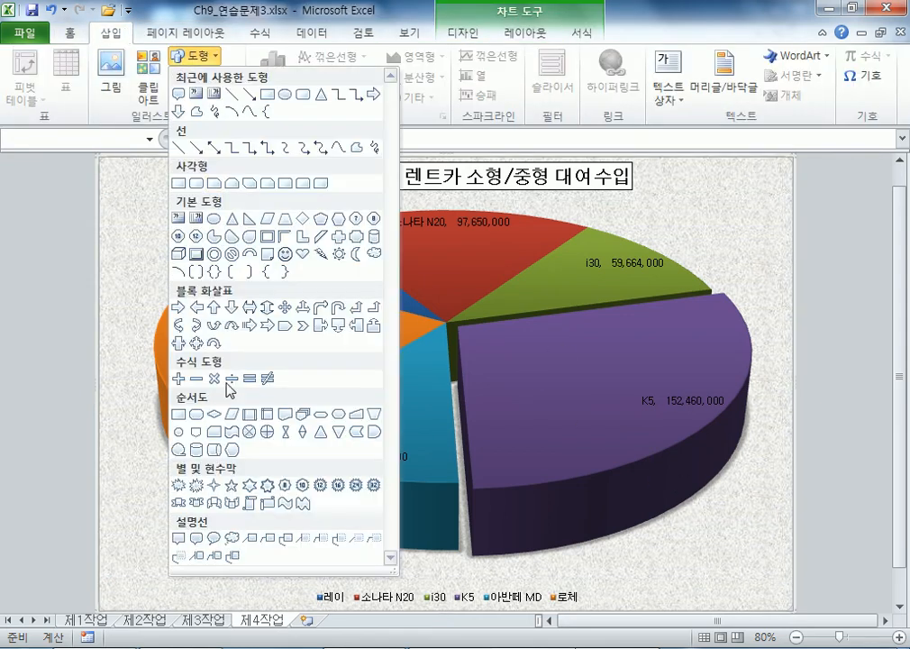
pyautogui.click(179, 538)
pyautogui.moveTo(705, 524); pyautogui.dragTo(785, 569)
pyautogui.moveTo(728, 543)
pyautogui.mouseDown()
pyautogui.moveTo(704, 543)
pyautogui.moveTo(696, 509)
pyautogui.mouseUp()
pyautogui.moveTo(737, 562); pyautogui.dragTo(743, 563)
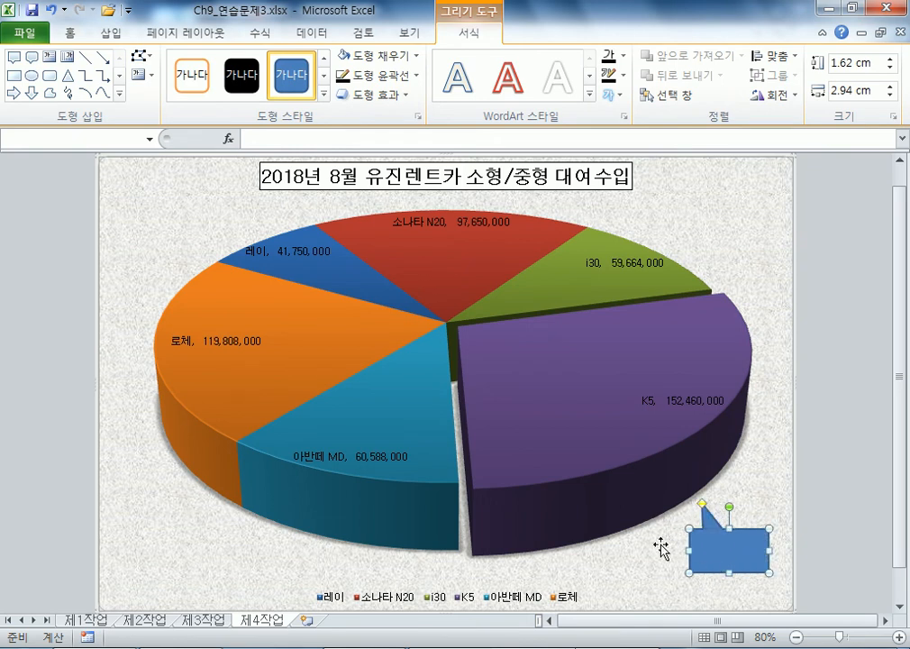
pyautogui.moveTo(699, 506); pyautogui.dragTo(692, 505)
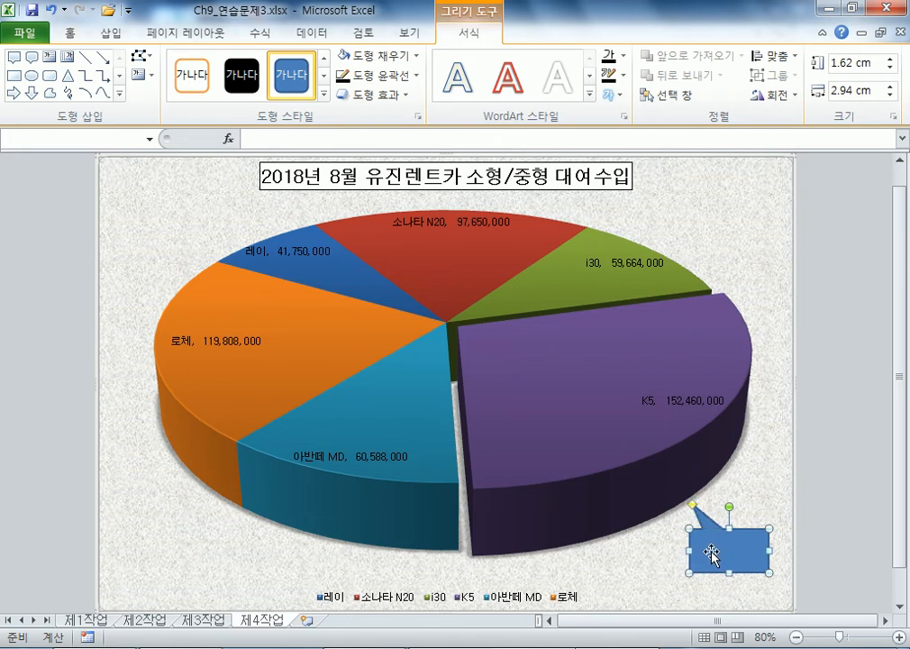
# - Enter 최대 대여수입 in the callout, give it a white fill and black text, and centre the text both ways
pyautogui.write('최대 대여수입')
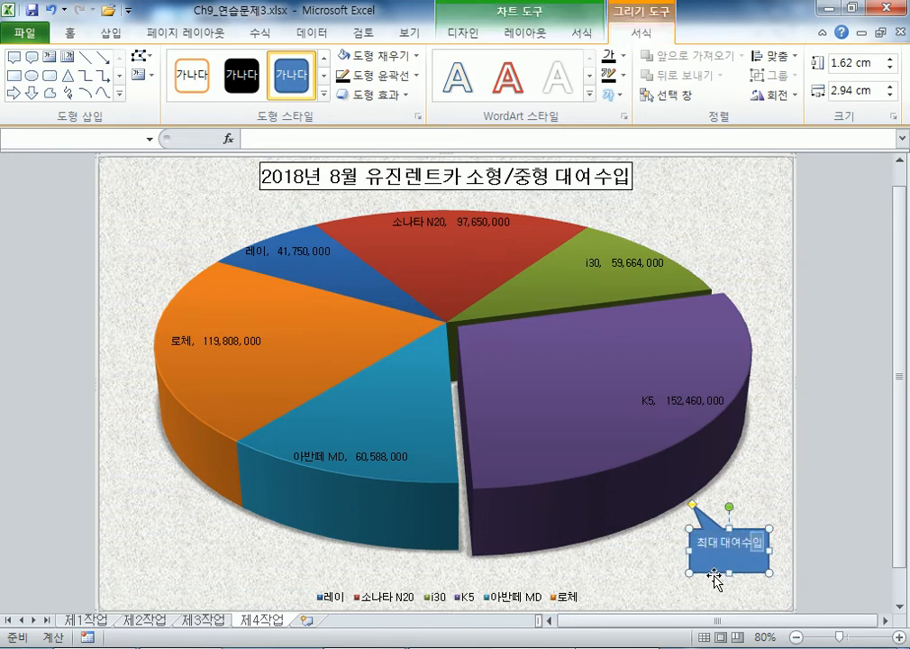
pyautogui.click(401, 54)
pyautogui.click(344, 114)
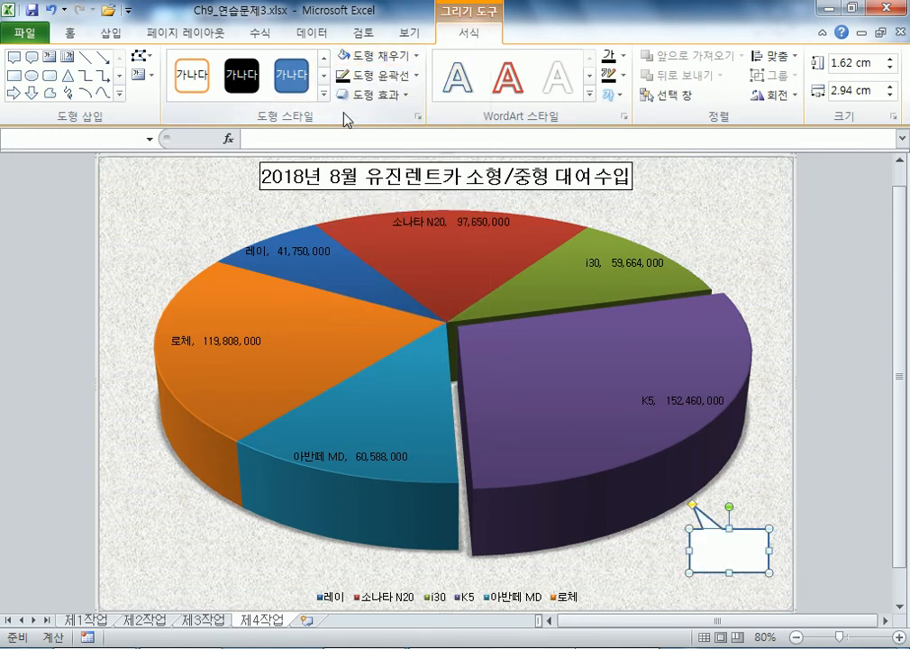
pyautogui.click(70, 32)
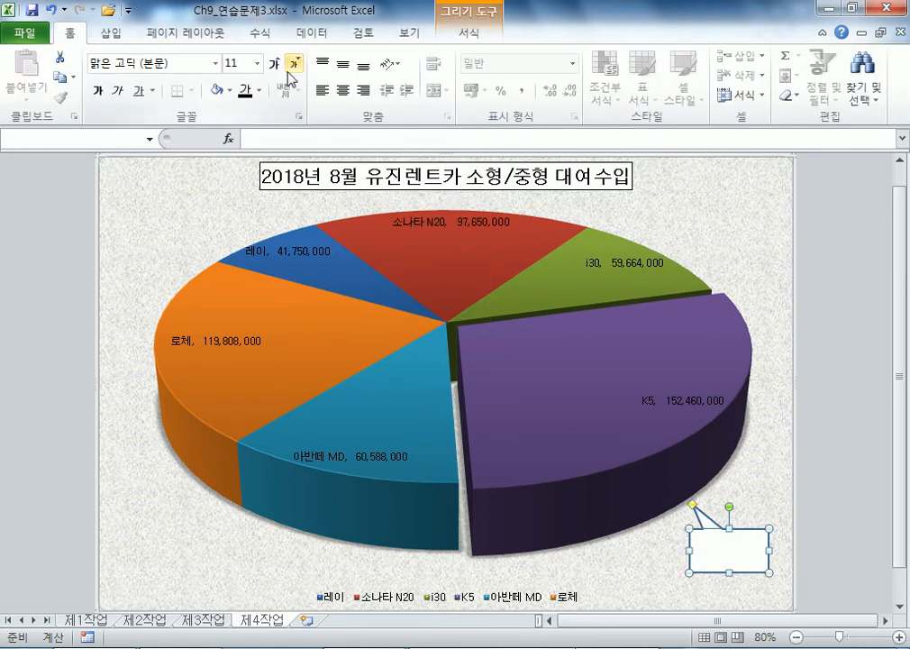
pyautogui.click(245, 91)
pyautogui.click(343, 64)
pyautogui.click(344, 91)
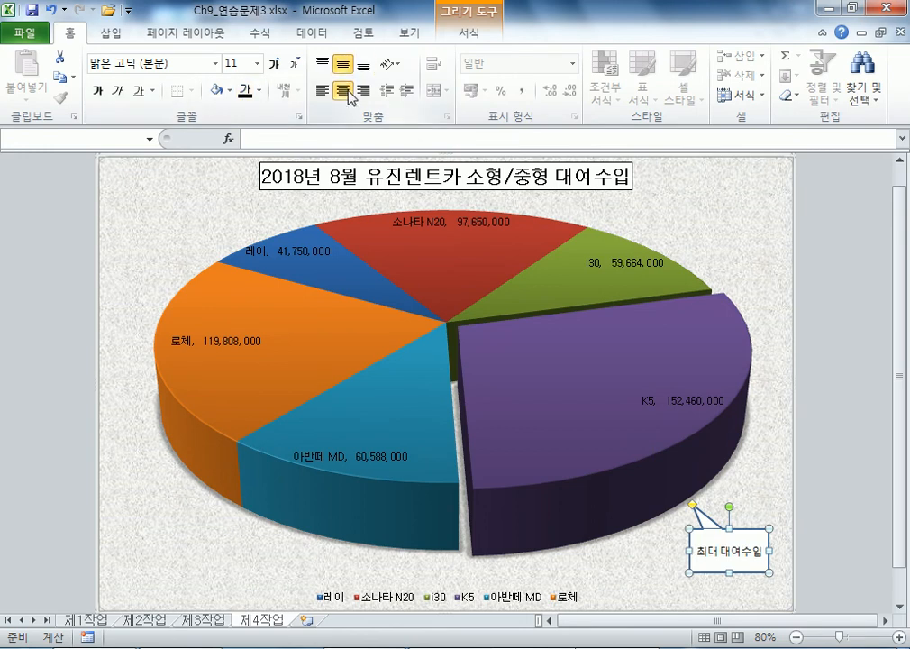
pyautogui.click(810, 225)
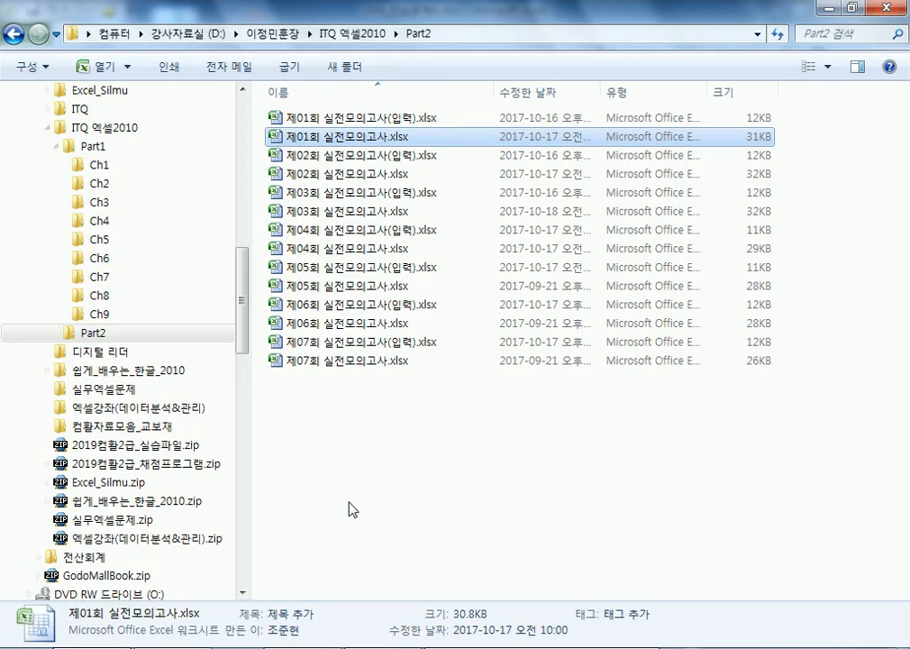
# - Open Ch9_연습문제4(완성).xlsx from the Ch9 folder and examine the finished combo chart on the 제4작업 sheet
pyautogui.click(101, 314)
pyautogui.click(386, 280)
pyautogui.doubleClick(385, 268)
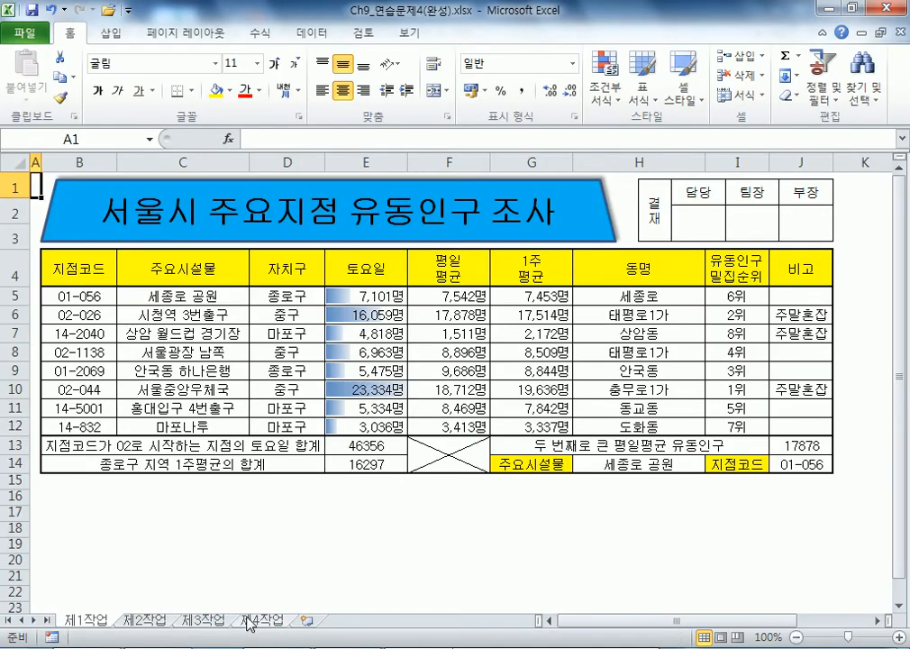
pyautogui.click(257, 620)
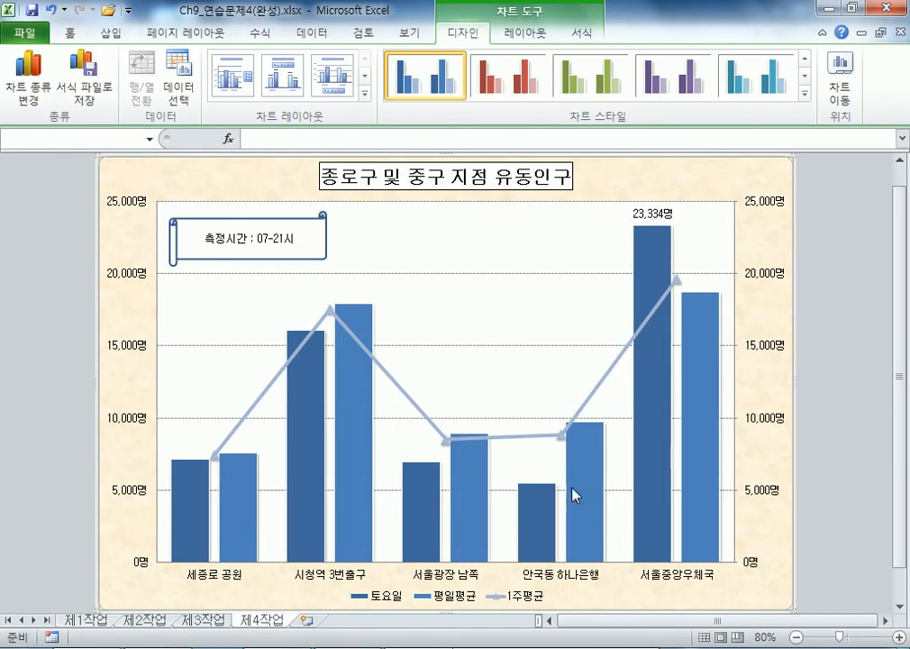
pyautogui.moveTo(654, 468)
pyautogui.click(290, 255)
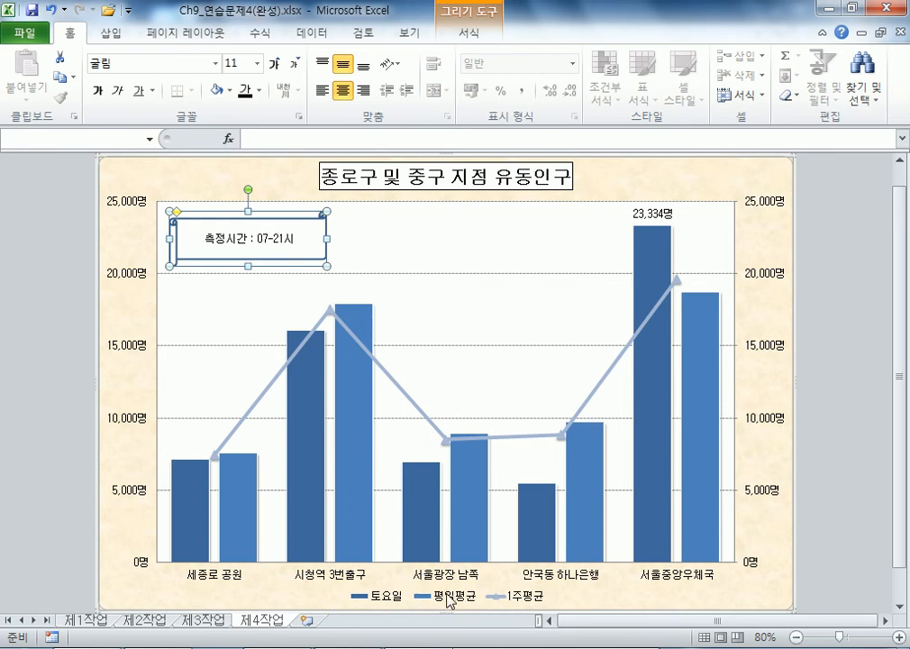
# - Compare the 평일 평균 and 1주 평균 headings on 제1작업 with the finished chart's legend, and minimize the example workbook
pyautogui.click(87, 620)
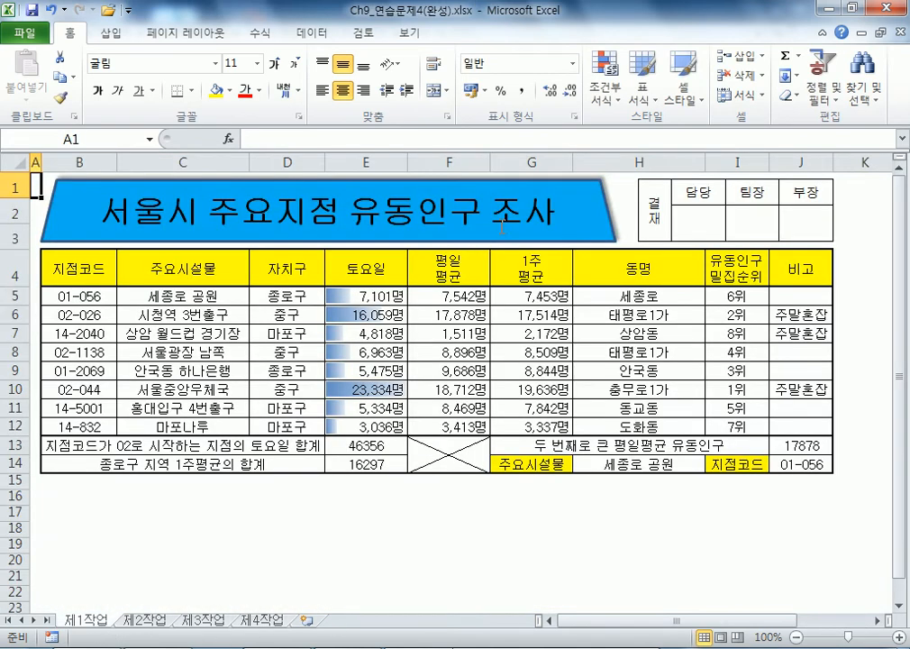
pyautogui.click(478, 265)
pyautogui.click(541, 267)
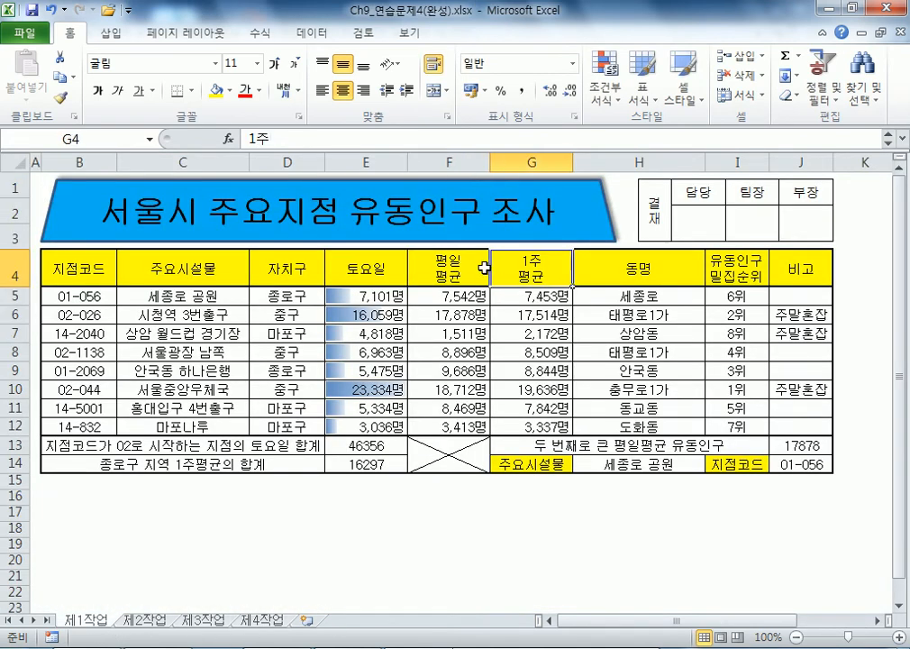
pyautogui.click(269, 621)
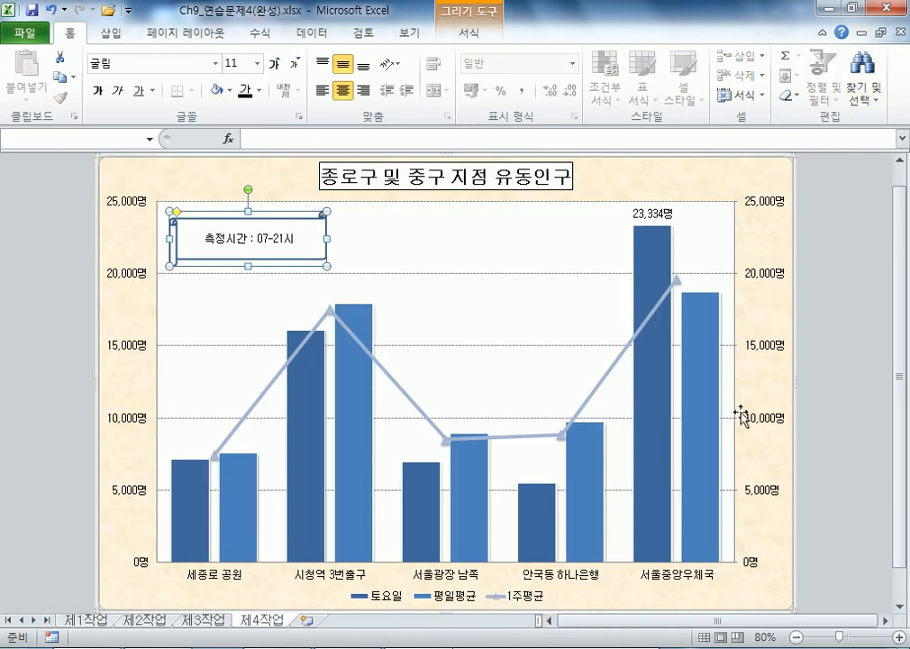
pyautogui.click(861, 32)
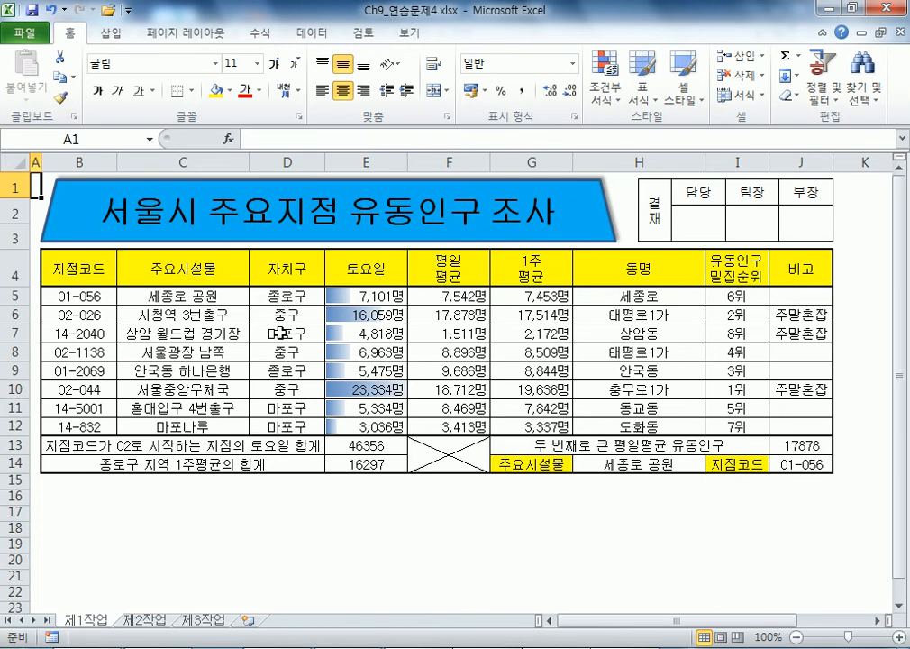
# - Insert a 2-D clustered column chart from C4:C6, C8:C10, E4:G6 and E8:G10 on the 제1작업 sheet of Ch9_연습문제4.xlsx
pyautogui.click(218, 267)
pyautogui.moveTo(218, 268); pyautogui.dragTo(224, 389)
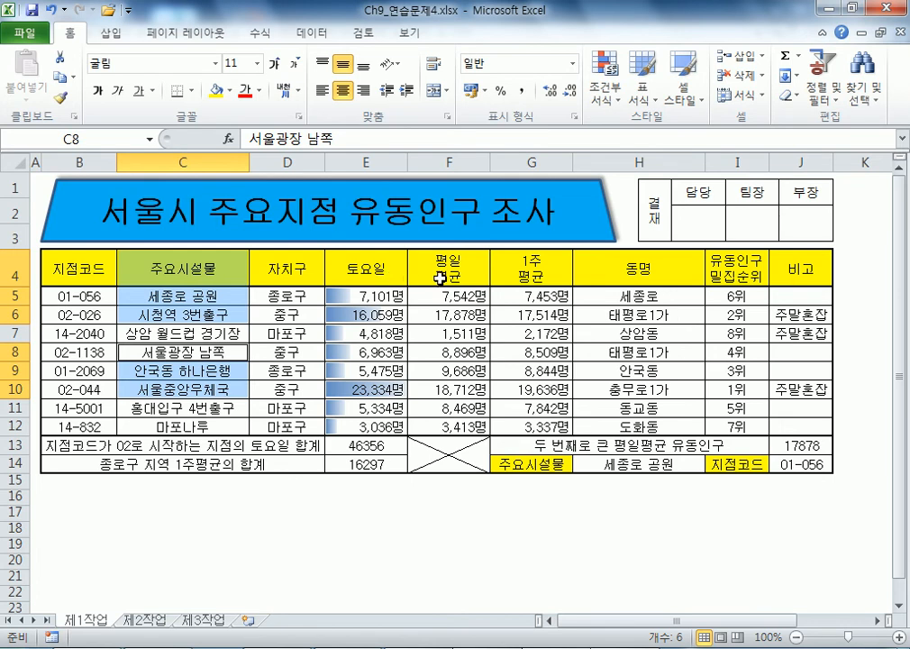
pyautogui.moveTo(357, 269); pyautogui.dragTo(527, 315)
pyautogui.moveTo(363, 351); pyautogui.dragTo(524, 389)
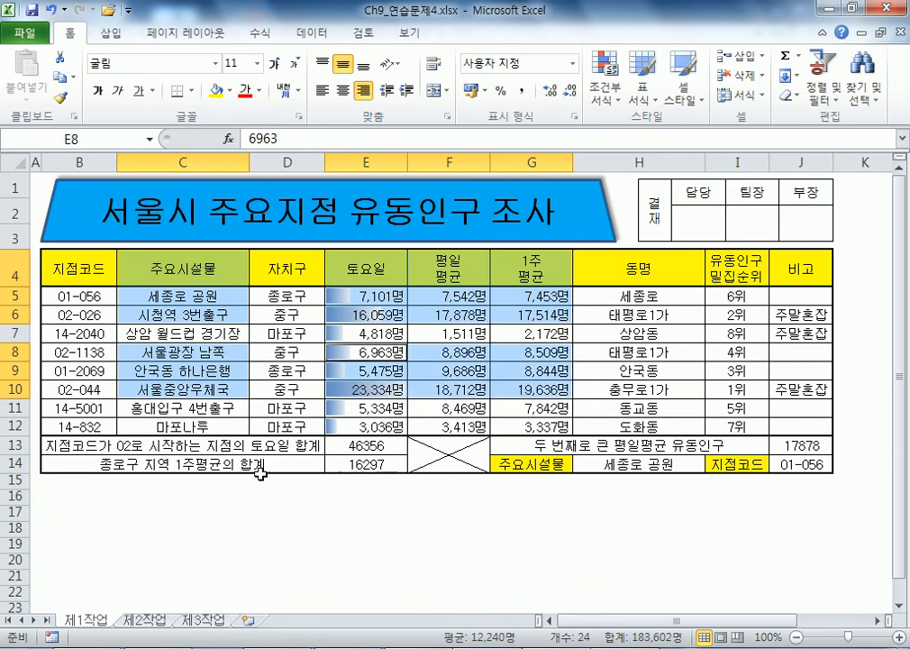
pyautogui.click(110, 33)
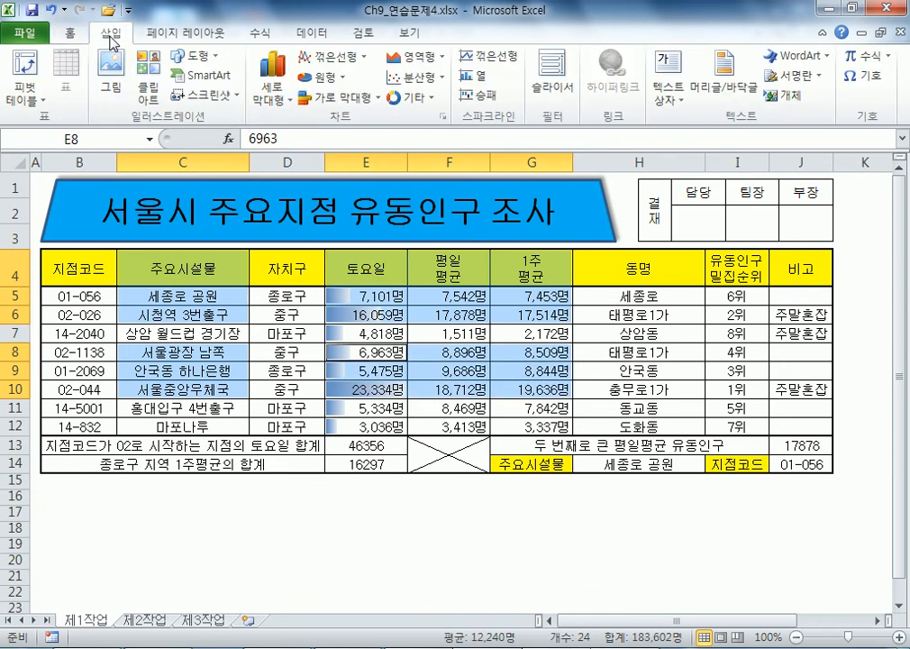
pyautogui.click(263, 83)
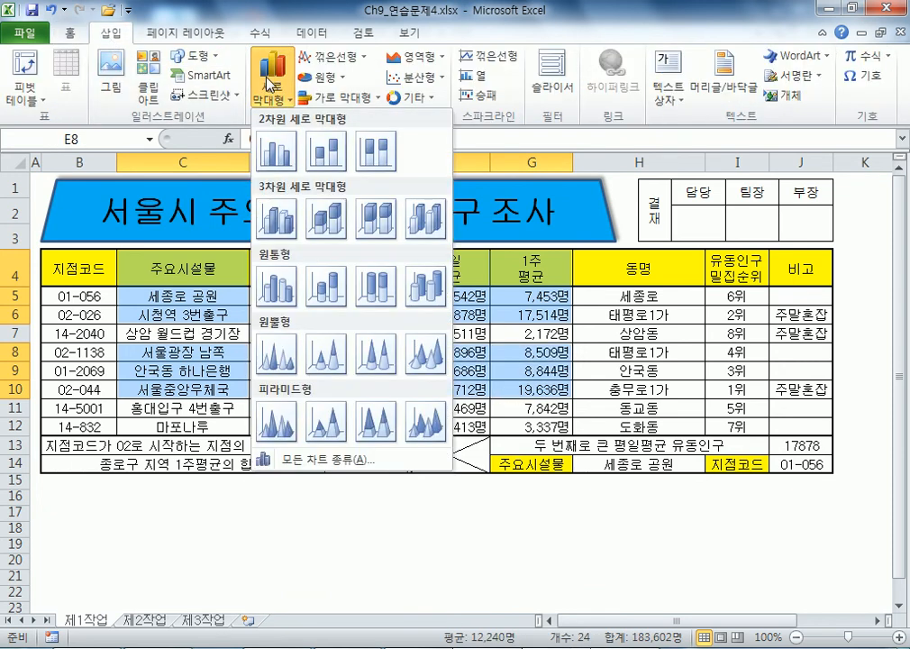
pyautogui.click(277, 151)
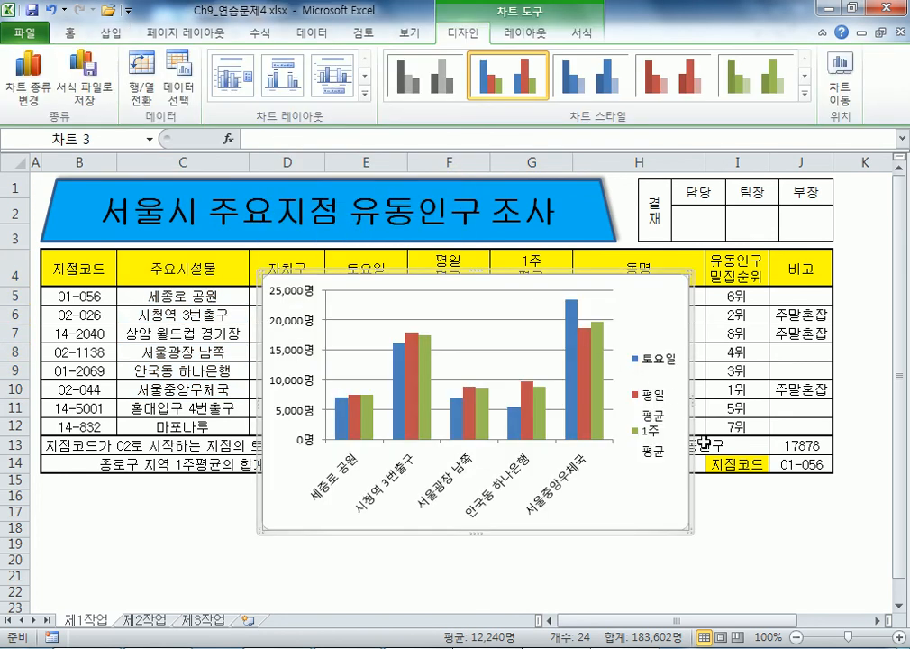
pyautogui.click(840, 87)
pyautogui.moveTo(508, 157); pyautogui.dragTo(345, 150)
pyautogui.hotkey('alt', 's')
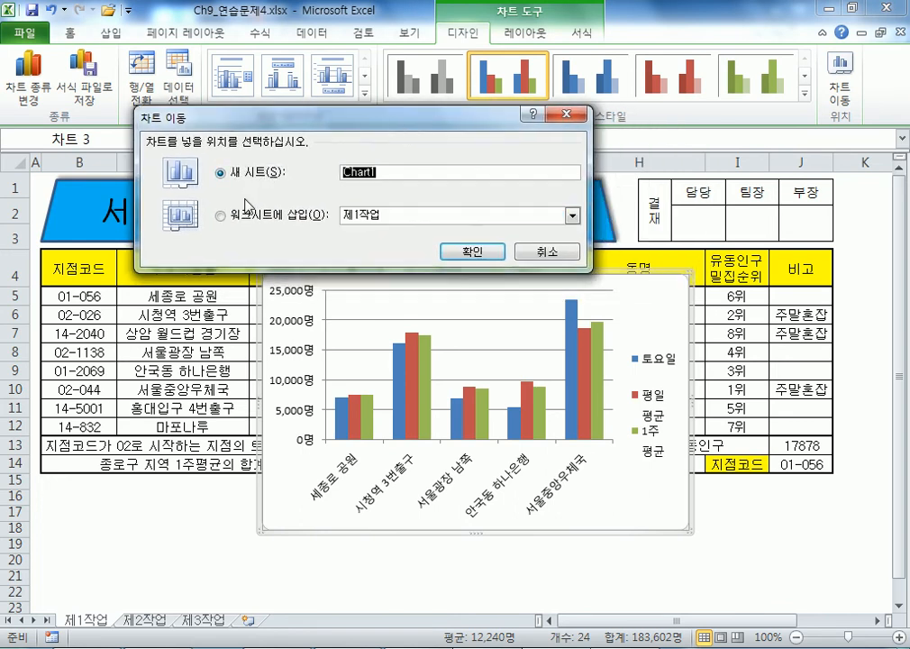
pyautogui.click(405, 170)
pyautogui.press('BackSpace')
pyautogui.press('BackSpace')
pyautogui.press('BackSpace')
pyautogui.press('BackSpace')
pyautogui.press('BackSpace')
pyautogui.click(547, 252)
# - Move the chart to a new sheet named 제4작업 and place that sheet after 제3작업
pyautogui.click(839, 89)
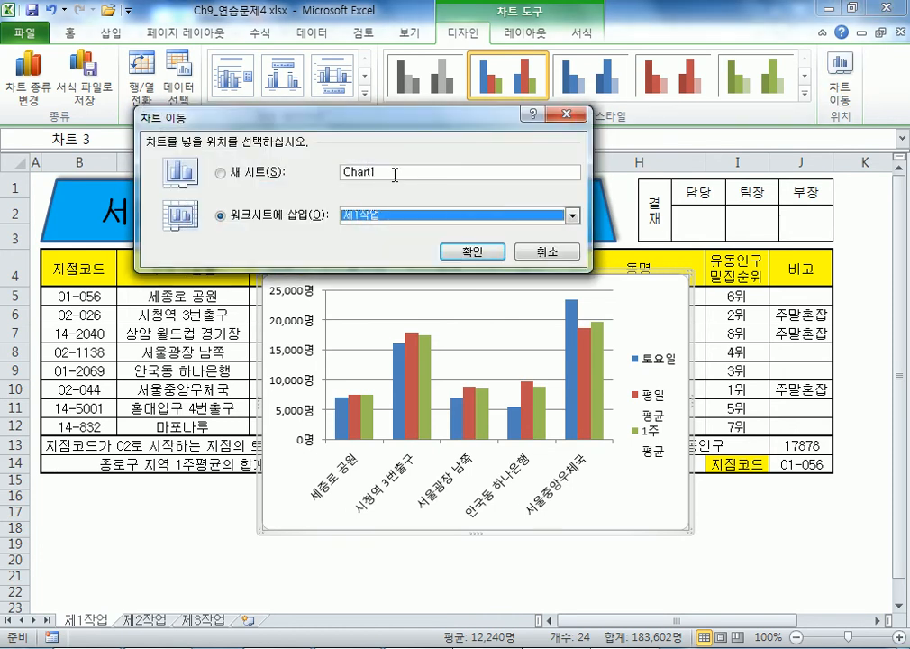
pyautogui.moveTo(393, 173); pyautogui.dragTo(303, 172)
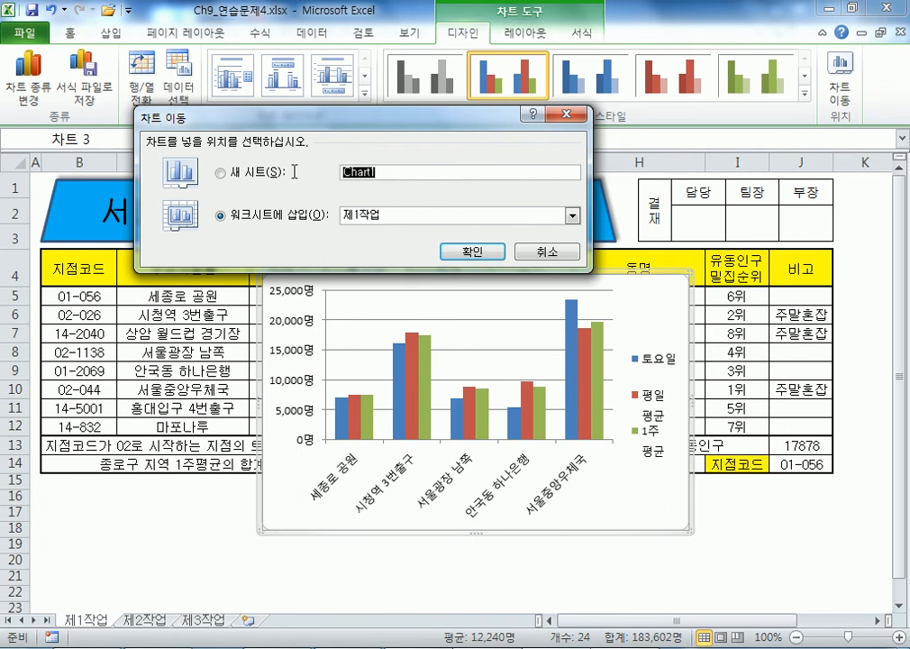
pyautogui.write('제4작업')
pyautogui.click(259, 172)
pyautogui.click(255, 216)
pyautogui.click(255, 175)
pyautogui.click(462, 253)
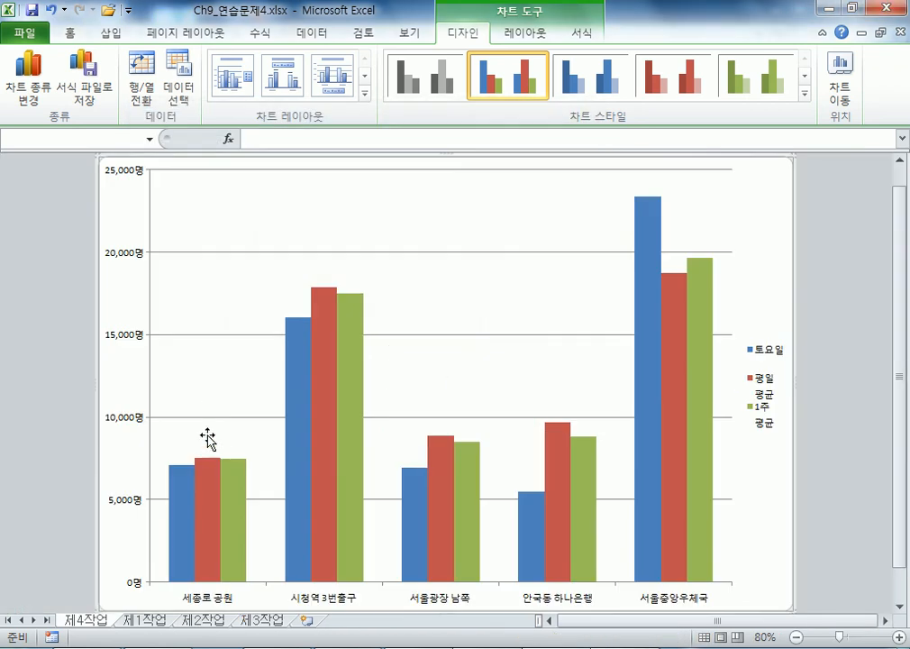
pyautogui.moveTo(77, 620); pyautogui.dragTo(311, 623)
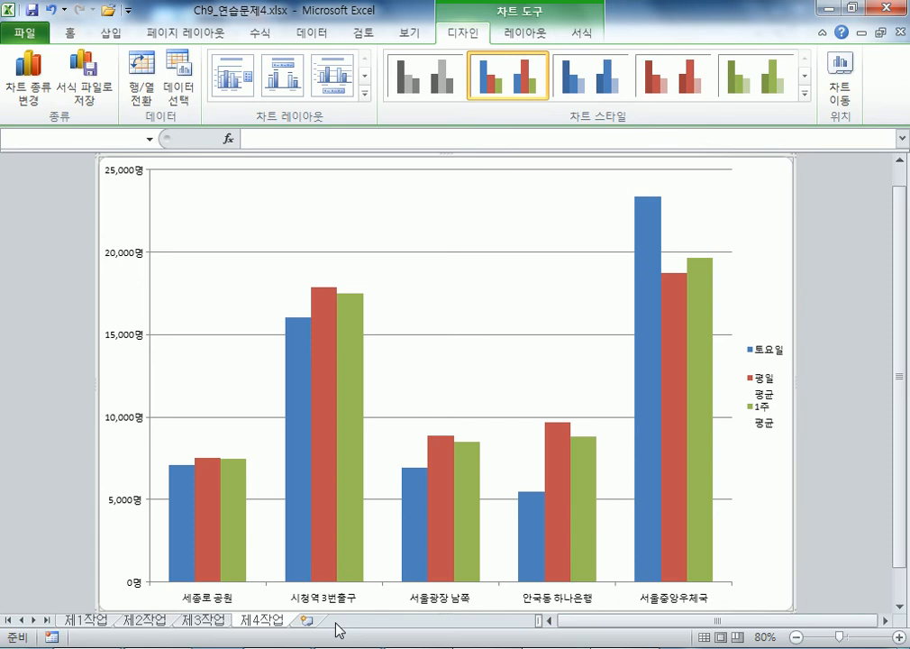
# - Apply 레이아웃 3 and the second-row blue-shades chart style to the column chart
pyautogui.click(340, 87)
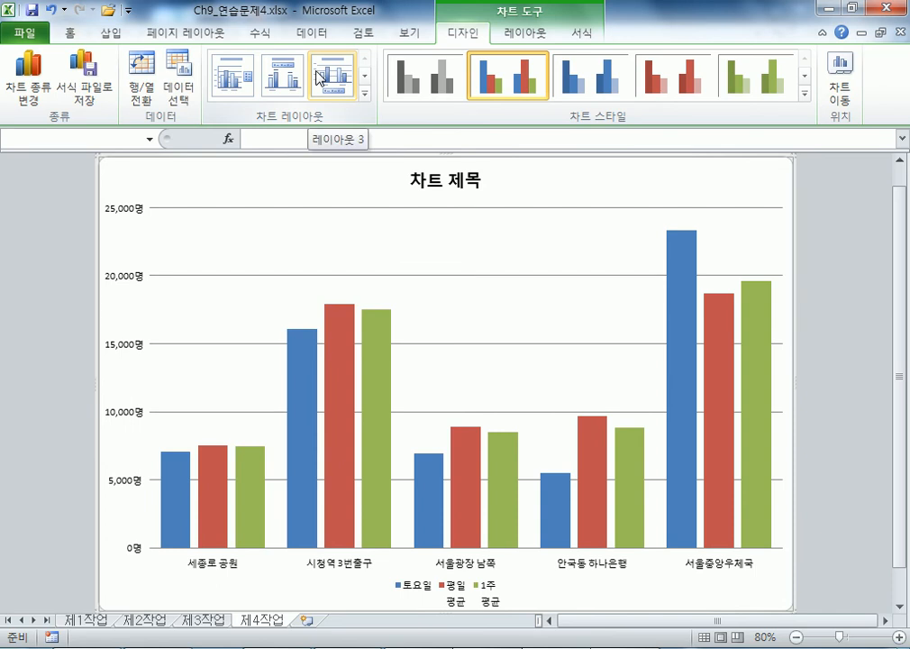
pyautogui.click(805, 93)
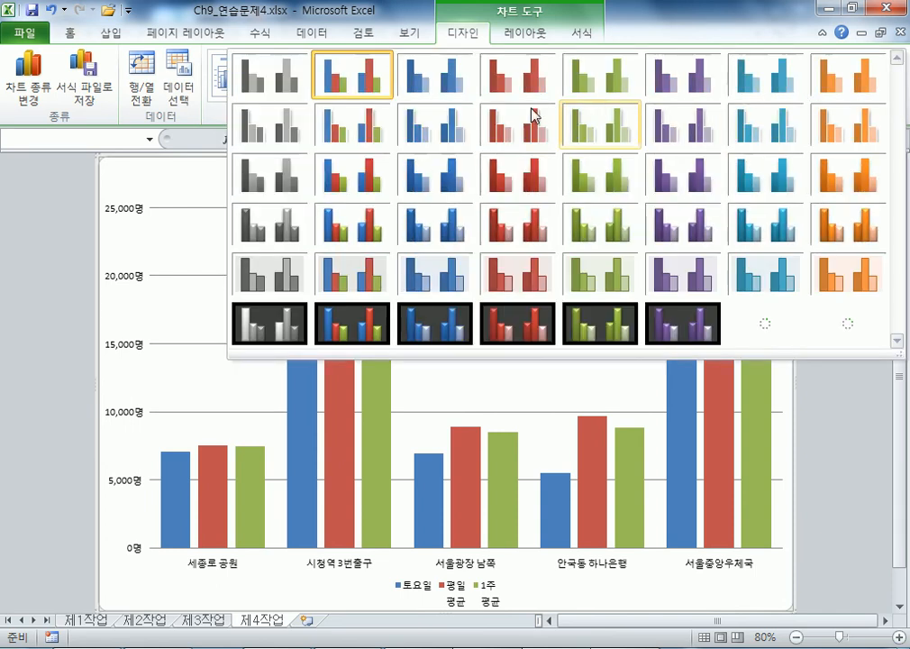
pyautogui.click(462, 131)
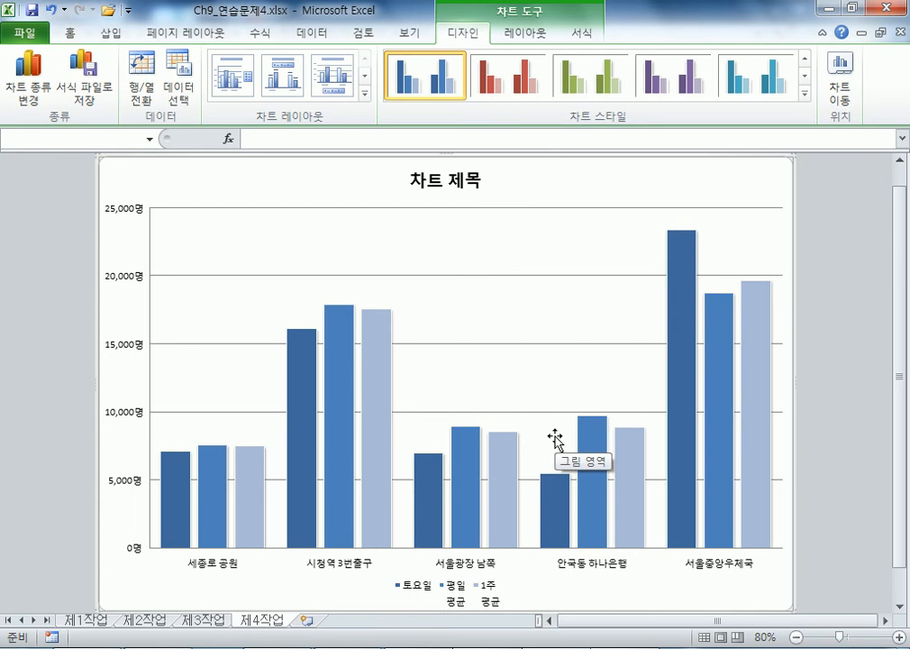
# - Set the font of the whole chart to 굴림, size 11
pyautogui.click(70, 36)
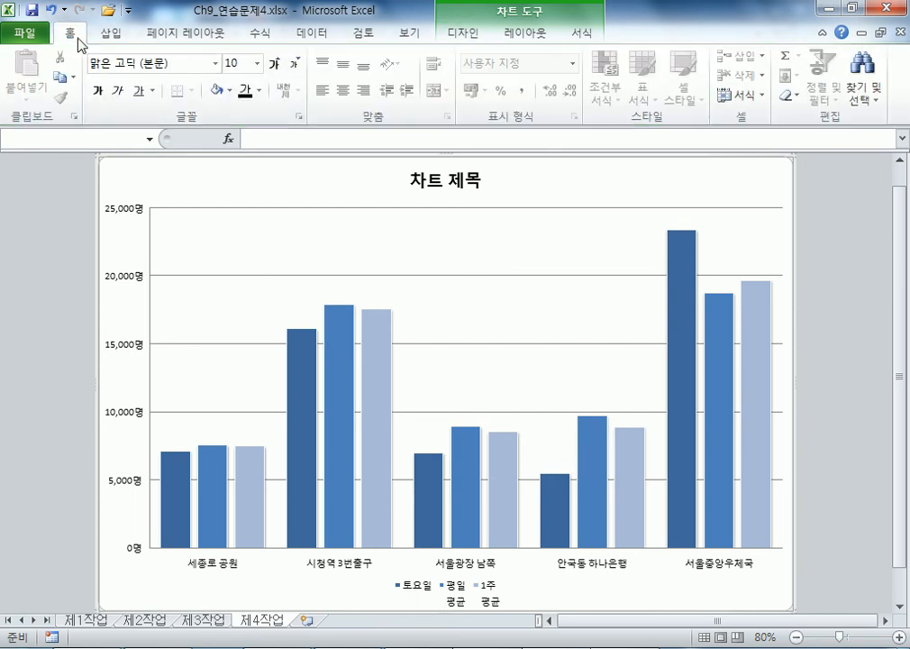
pyautogui.click(215, 63)
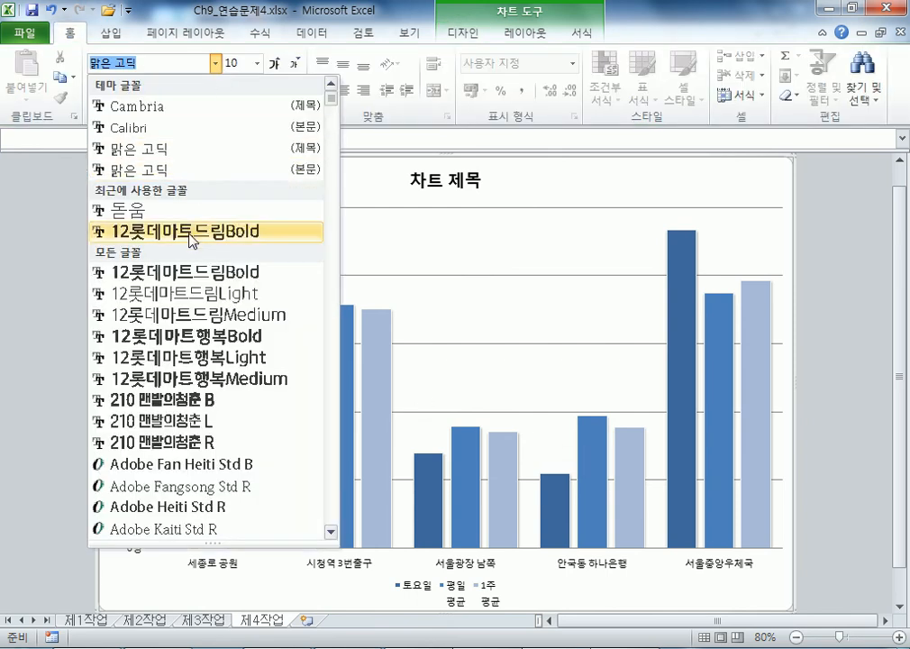
pyautogui.scroll(-20, 191, 232)
pyautogui.scroll(-20, 191, 303)
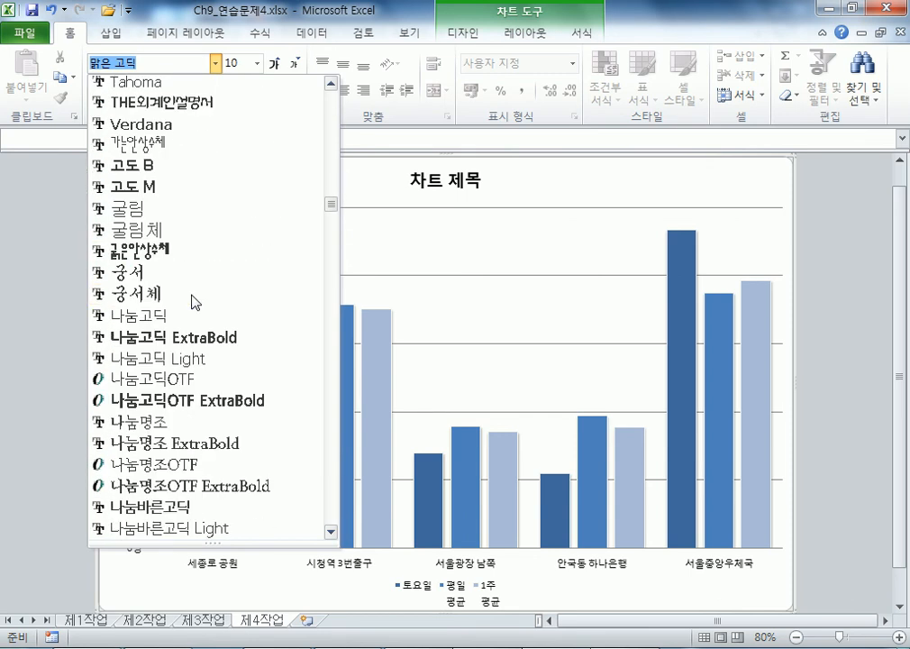
pyautogui.click(142, 207)
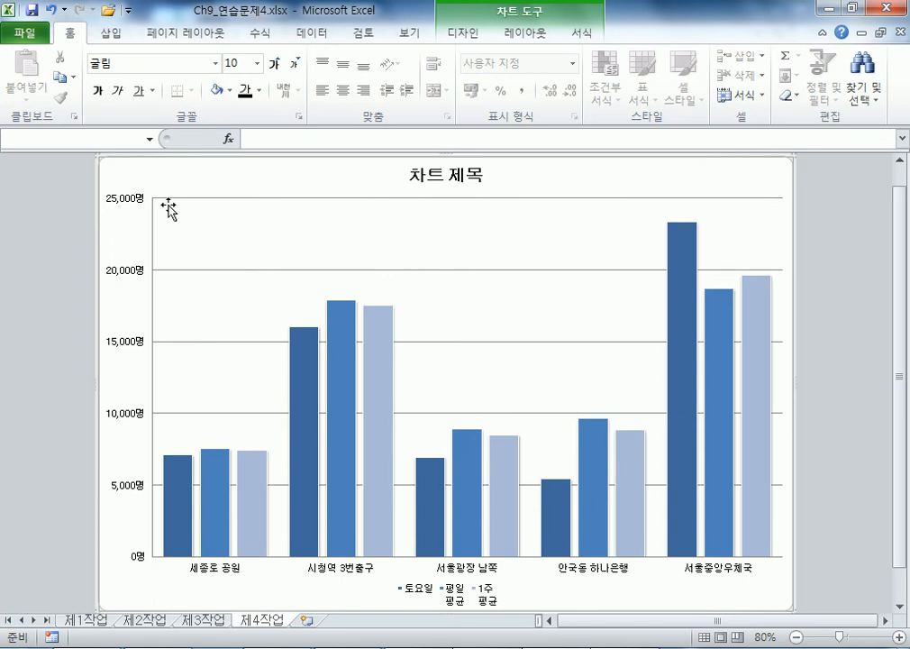
pyautogui.click(275, 67)
pyautogui.click(275, 66)
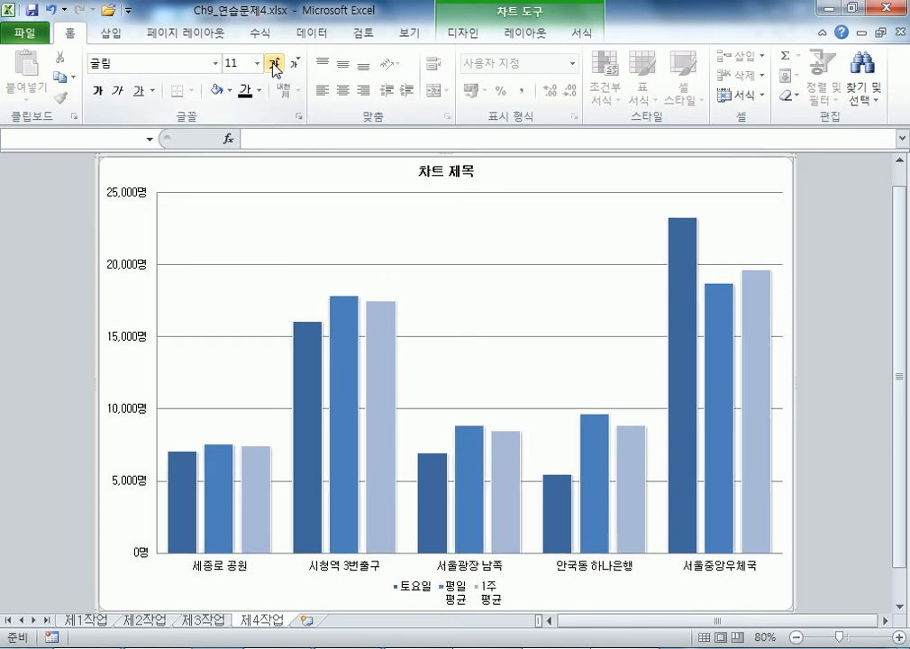
# - Fill the chart area with the pale cream parchment texture and the plot area with 흰색, 배경 1
pyautogui.click(581, 33)
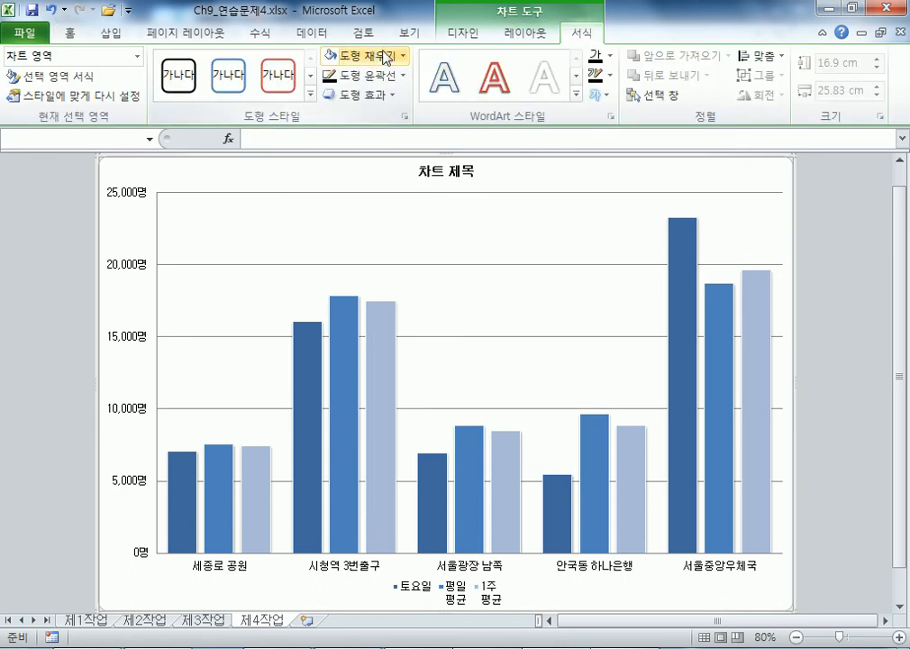
pyautogui.click(377, 61)
pyautogui.moveTo(376, 311)
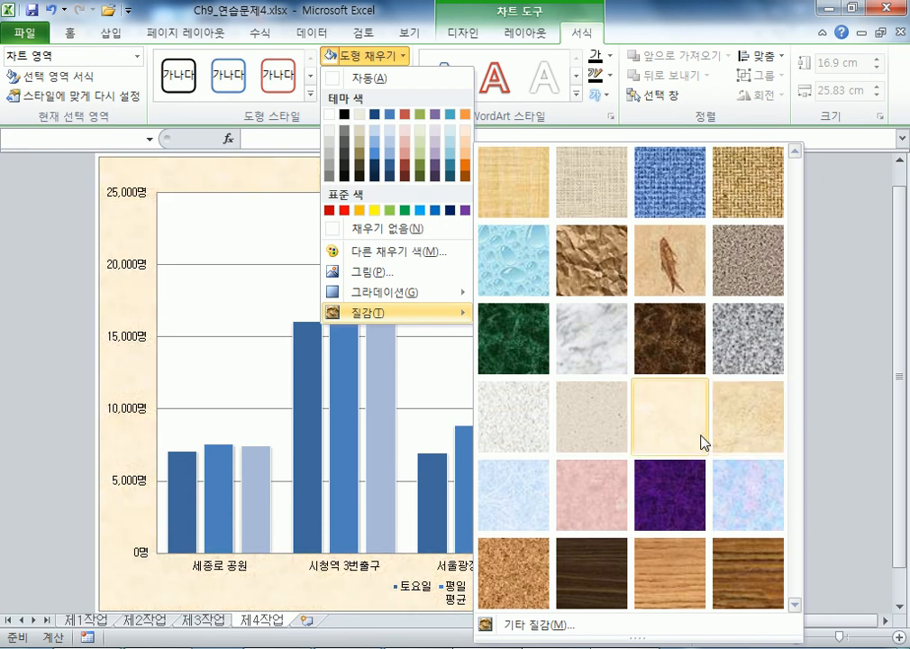
pyautogui.click(702, 443)
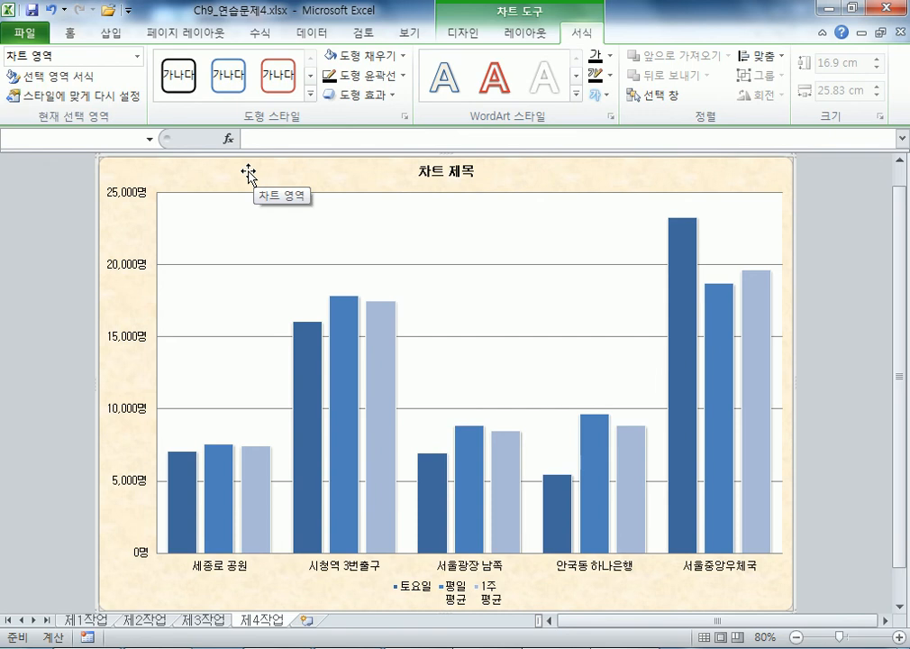
pyautogui.click(190, 225)
pyautogui.click(365, 55)
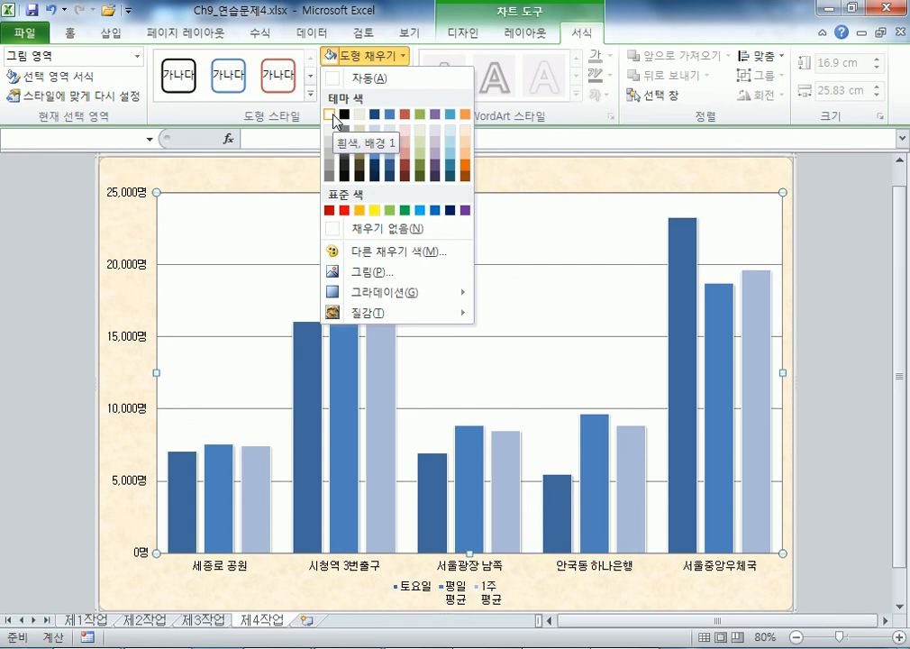
pyautogui.click(333, 119)
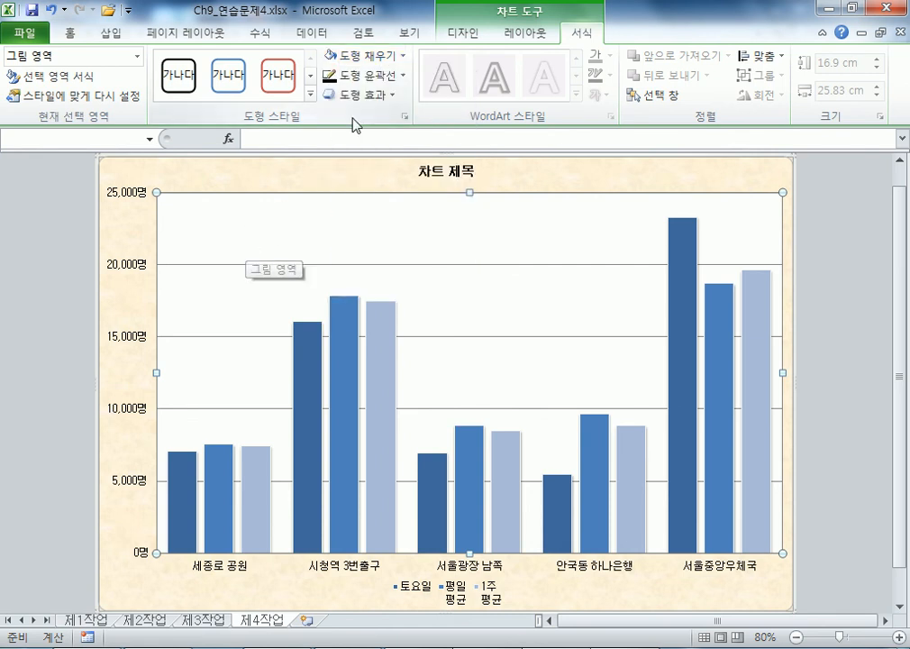
# - Set the chart title's font size to 20
pyautogui.click(422, 181)
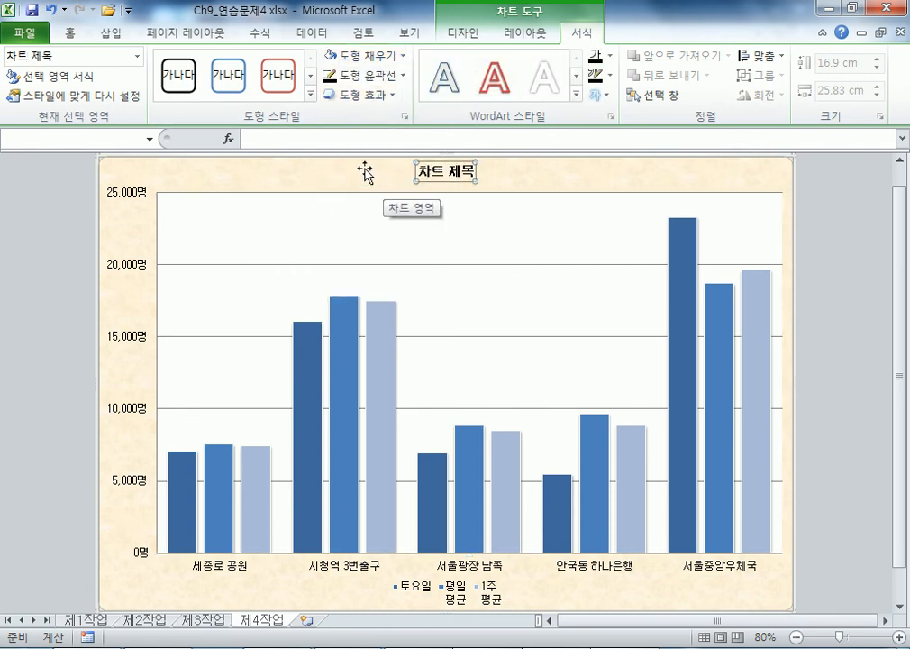
pyautogui.click(70, 32)
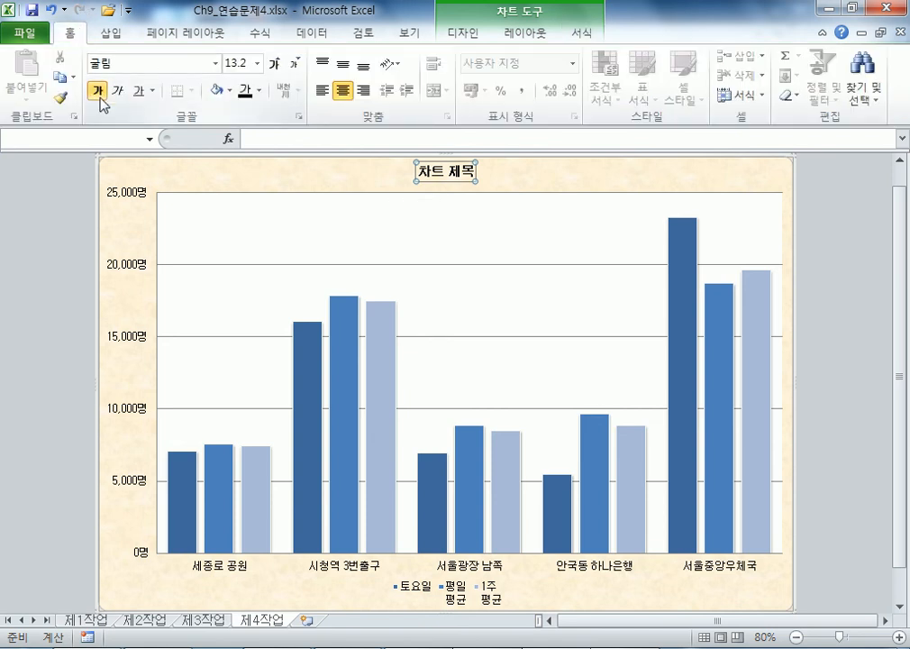
pyautogui.click(276, 65)
pyautogui.click(276, 64)
pyautogui.click(276, 65)
pyautogui.click(276, 65)
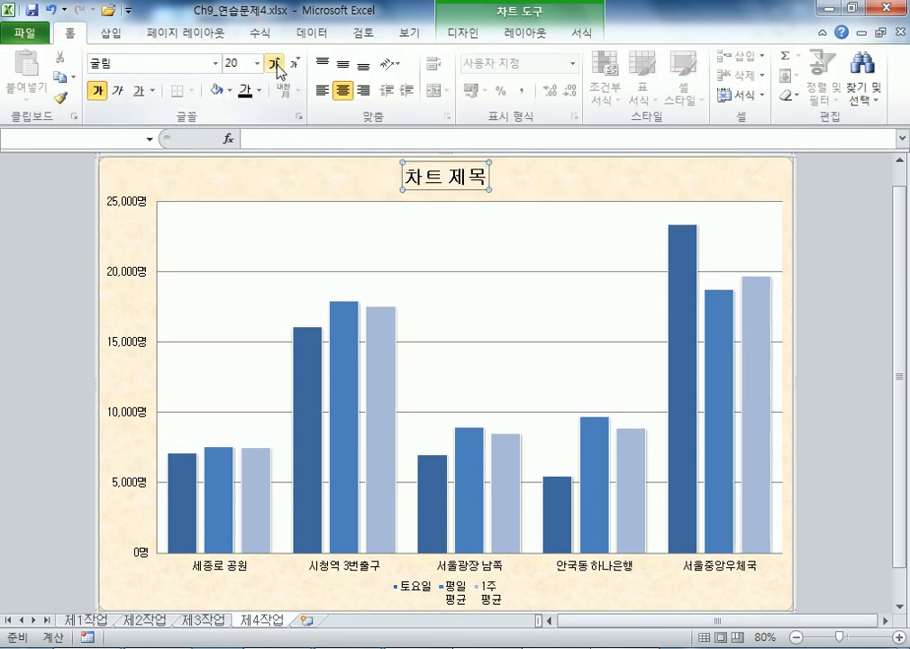
pyautogui.click(276, 65)
pyautogui.click(275, 65)
pyautogui.click(292, 65)
pyautogui.click(292, 64)
# - Give the chart title a white fill and a black outline
pyautogui.click(566, 33)
pyautogui.click(393, 55)
pyautogui.click(332, 113)
pyautogui.click(379, 81)
pyautogui.click(374, 95)
# - Replace the chart title text with 종로구 및 중구 지점 유동인구
pyautogui.click(565, 190)
pyautogui.click(450, 183)
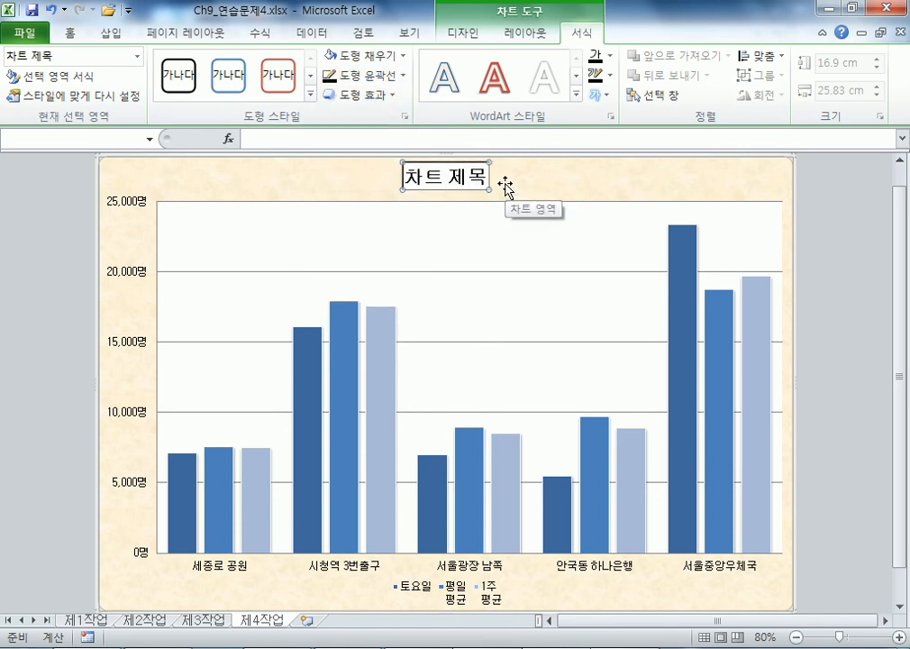
pyautogui.write('종로구 및 ')
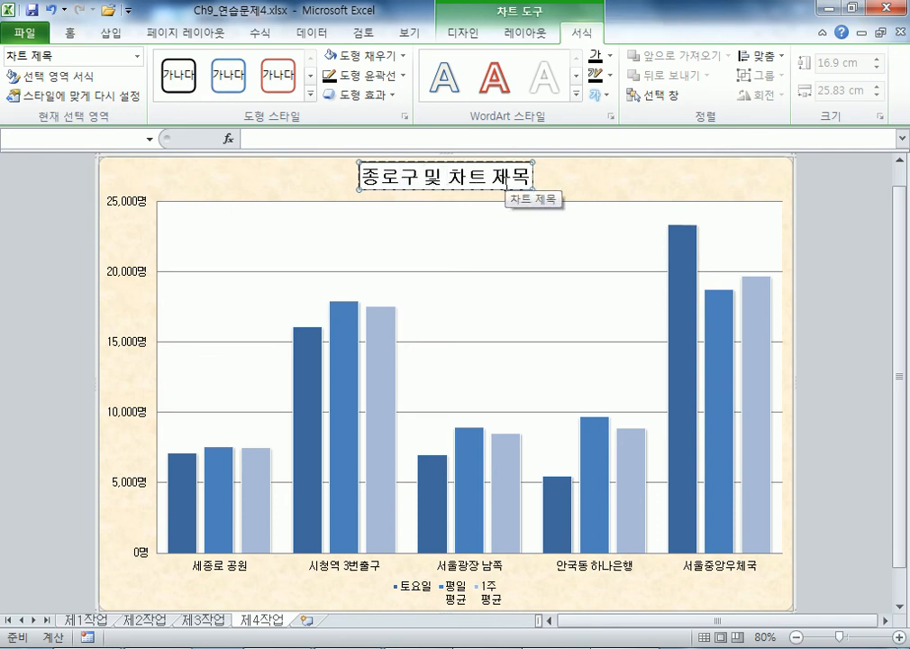
pyautogui.write('중')
pyautogui.write('구 지점 유도')
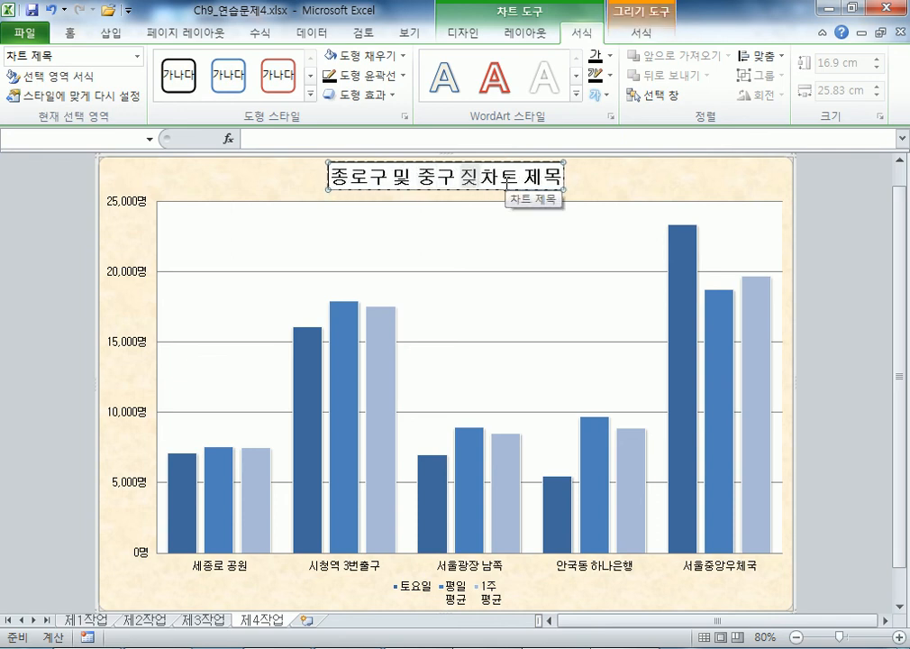
pyautogui.write('동인구')
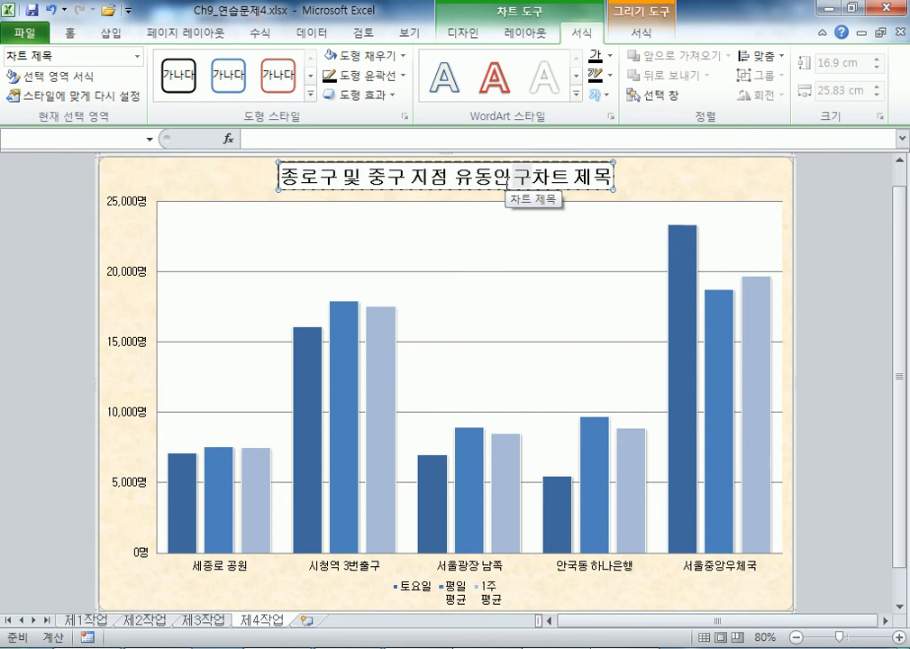
pyautogui.press('Delete')
pyautogui.press('Delete')
pyautogui.press('Delete')
pyautogui.press('Delete')
pyautogui.press('Delete')
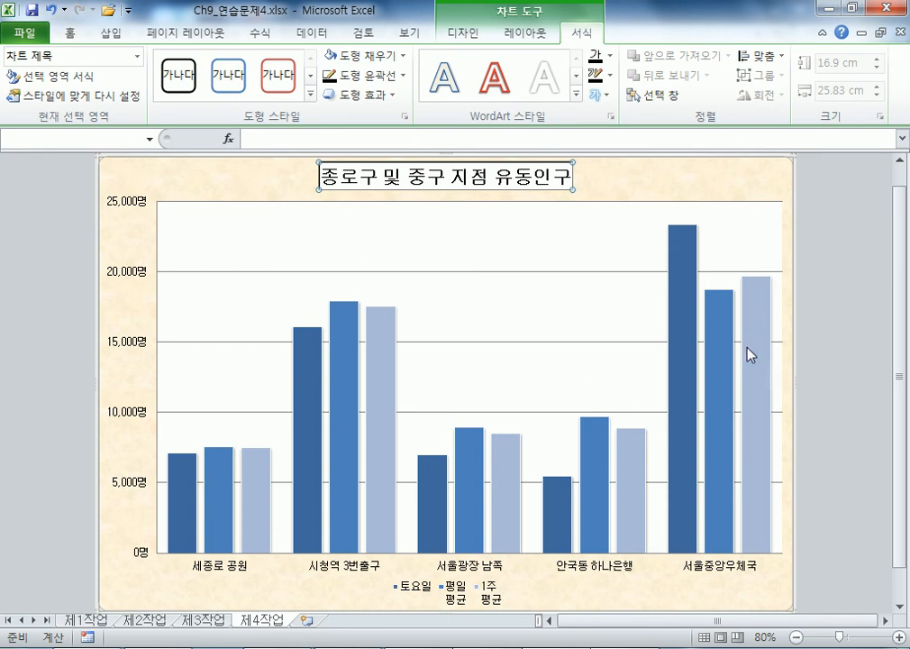
# - Change the chart type of the 1주평균 series to a line with markers
pyautogui.click(392, 351)
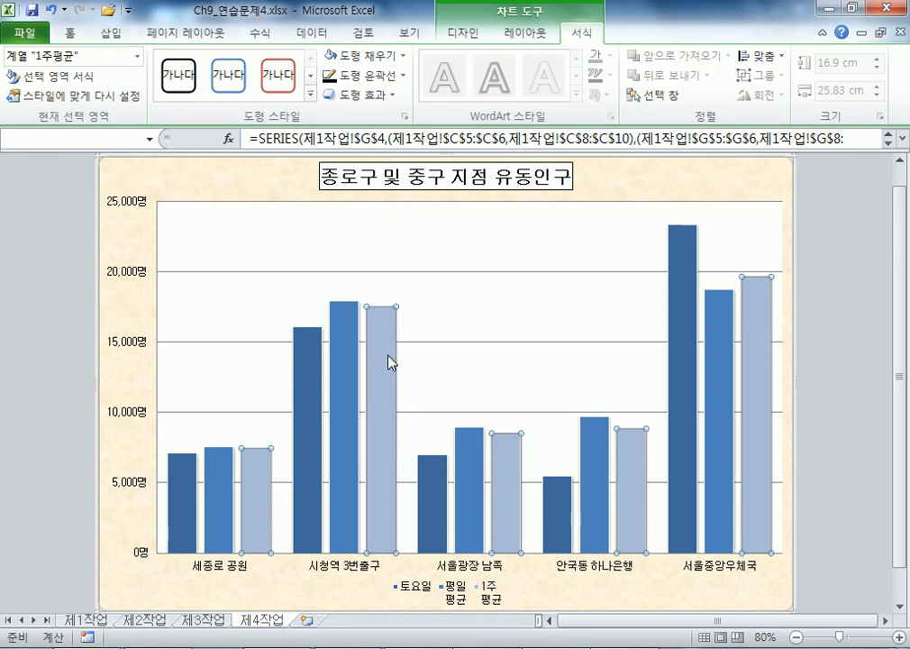
pyautogui.click(468, 38)
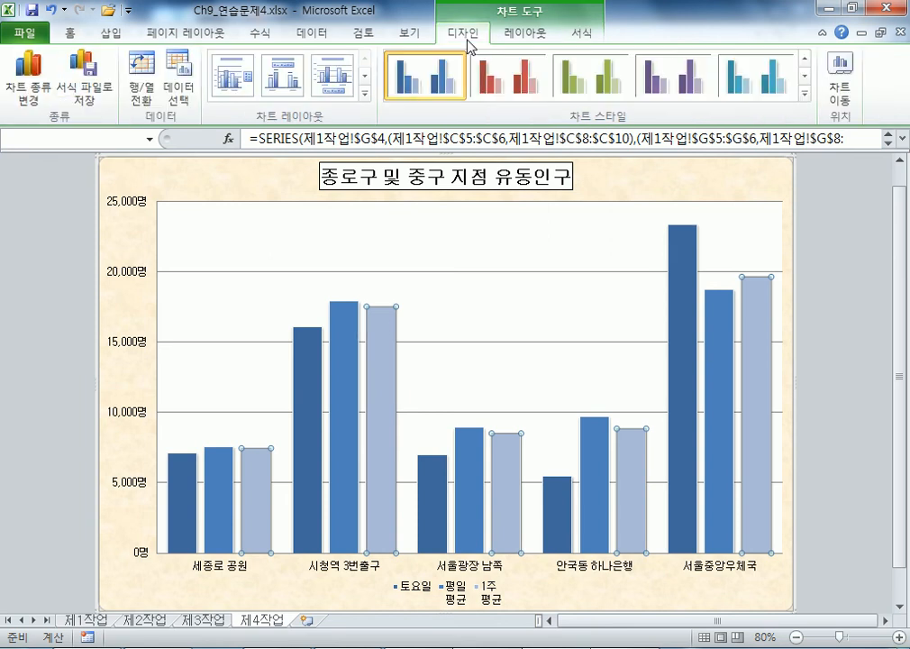
pyautogui.click(28, 79)
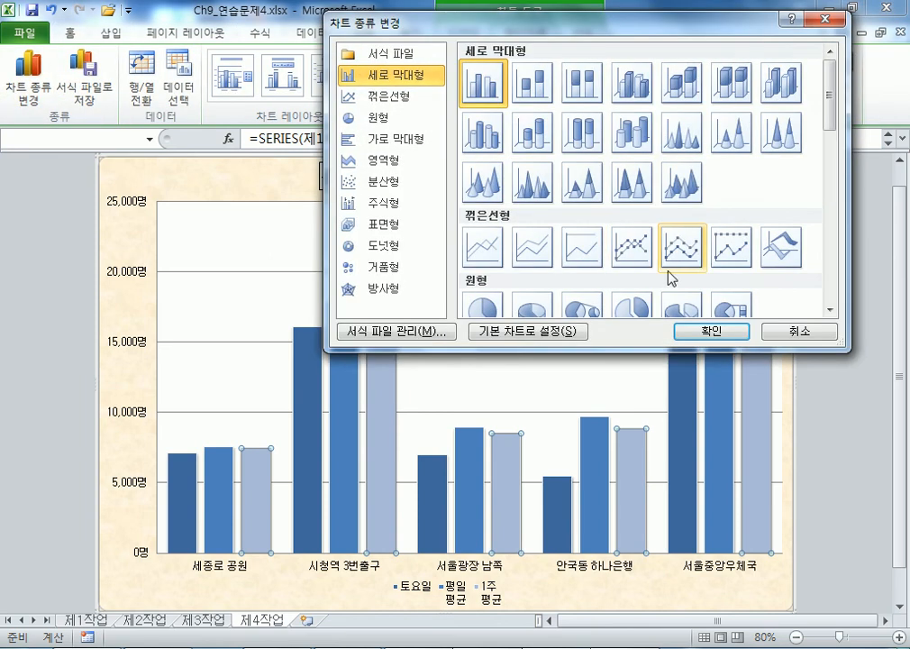
pyautogui.click(631, 245)
pyautogui.click(710, 331)
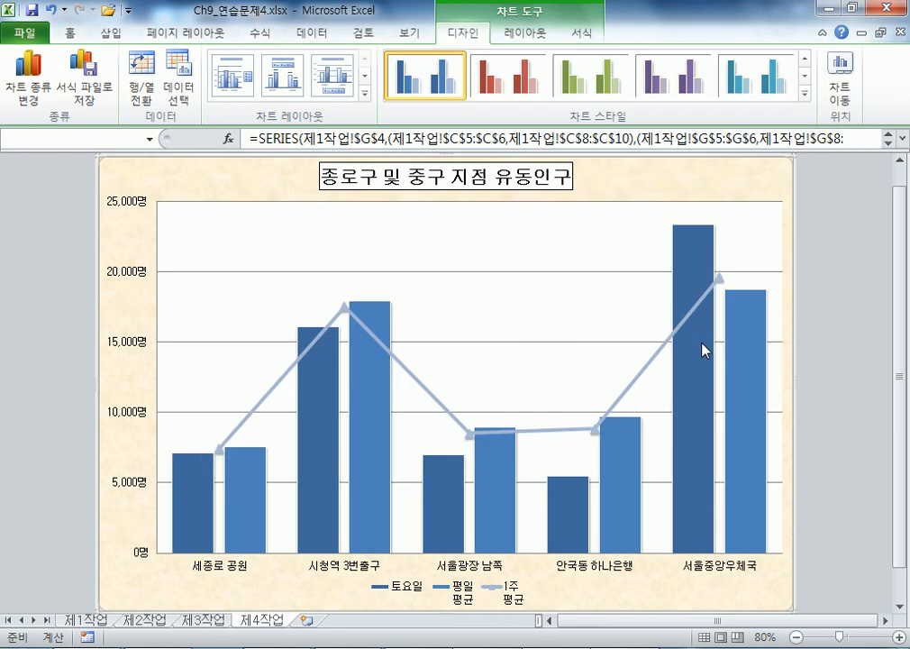
# - Plot the 1주평균 line series on the secondary axis (보조 축)
pyautogui.doubleClick(659, 361)
pyautogui.click(632, 178)
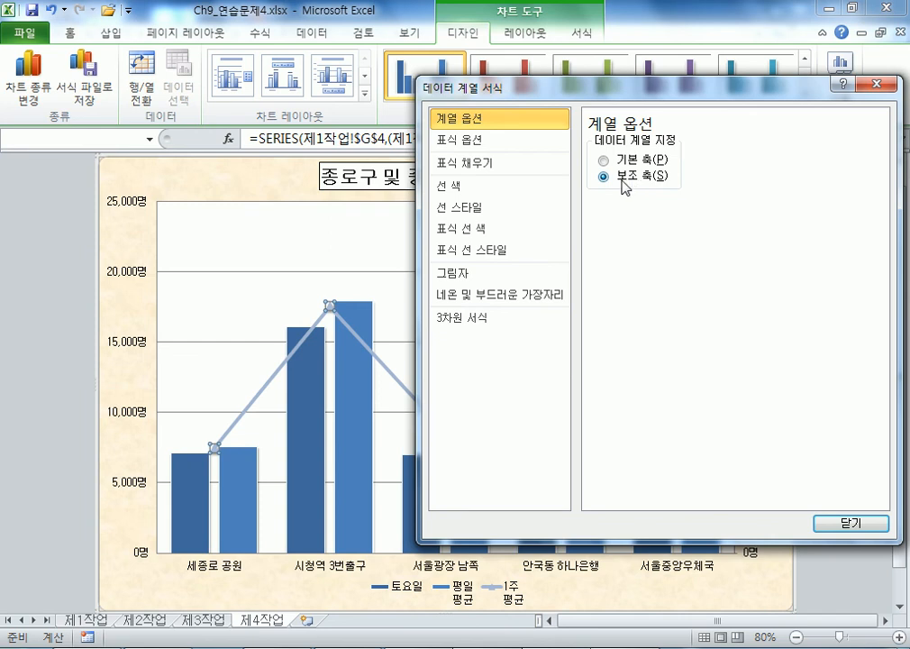
pyautogui.moveTo(650, 93); pyautogui.dragTo(591, 126)
pyautogui.click(774, 543)
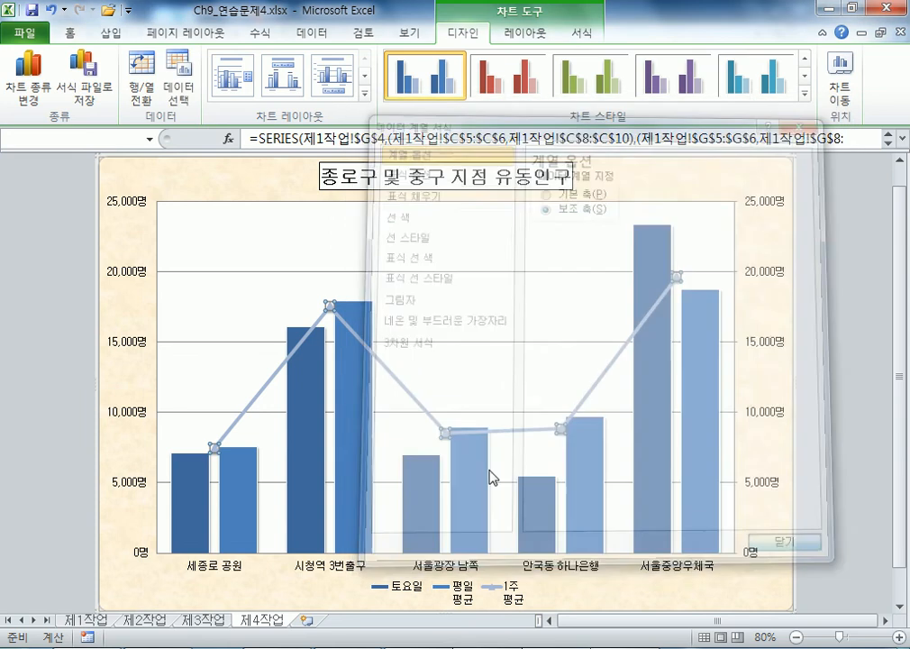
# - Select only the 서울중앙우체국 column of the 토요일 series
pyautogui.moveTo(364, 475)
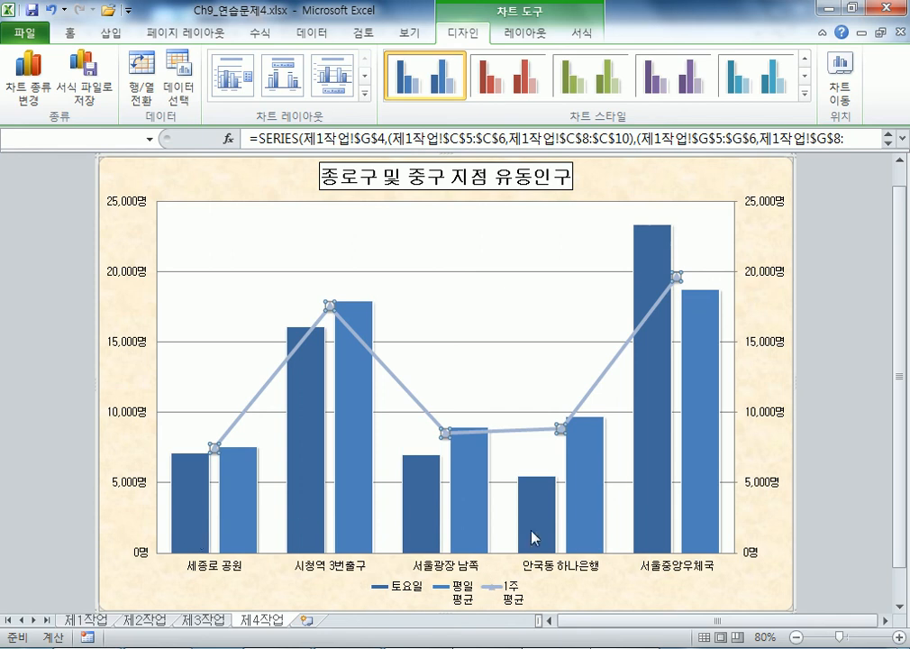
pyautogui.click(651, 249)
pyautogui.click(652, 250)
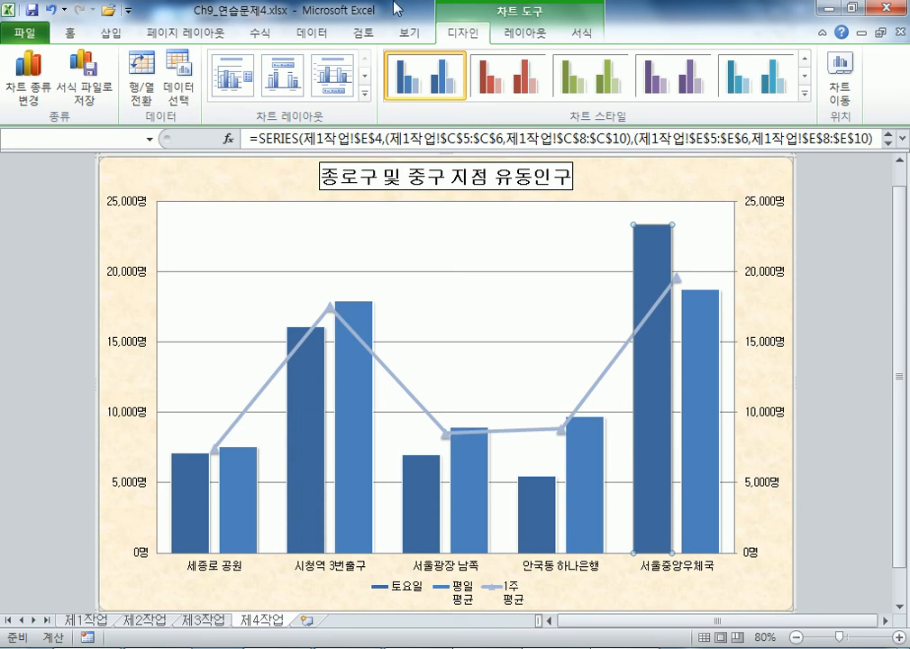
# - Try adding a data label to the 토요일 column of 서울중앙우체국, check its label position options, and undo the label
pyautogui.rightClick(650, 242)
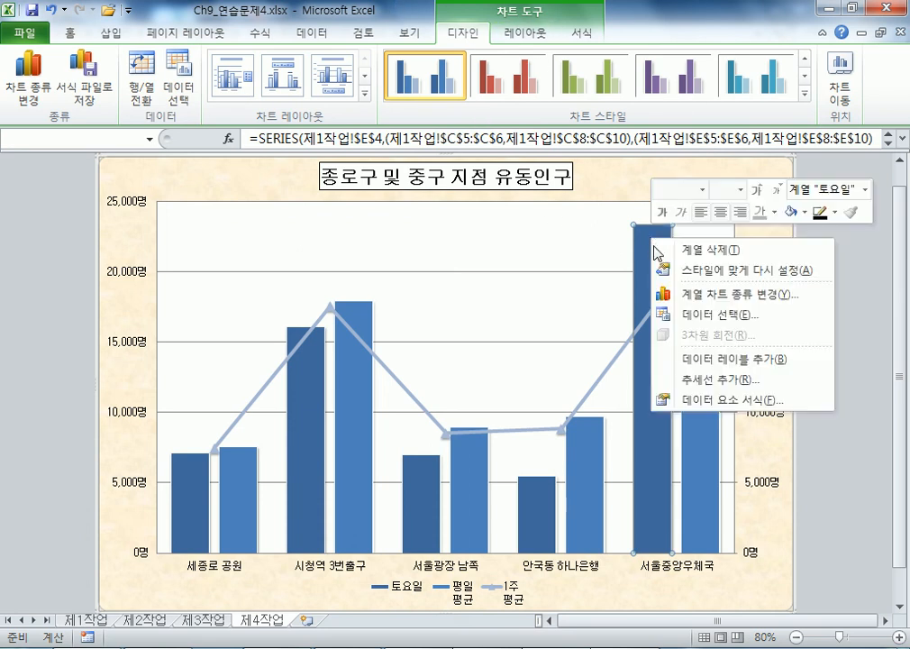
pyautogui.press('Escape')
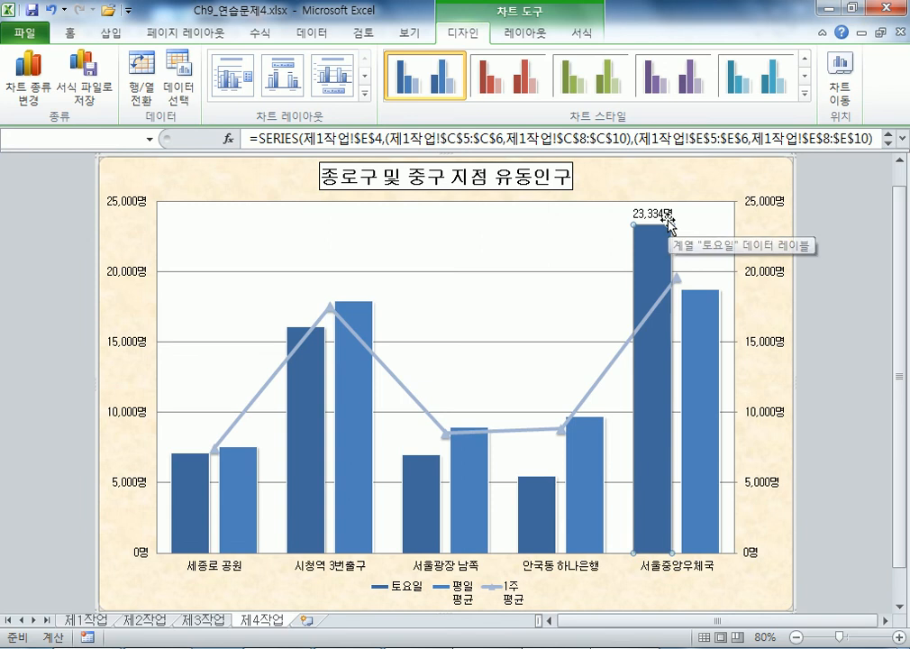
pyautogui.doubleClick(648, 253)
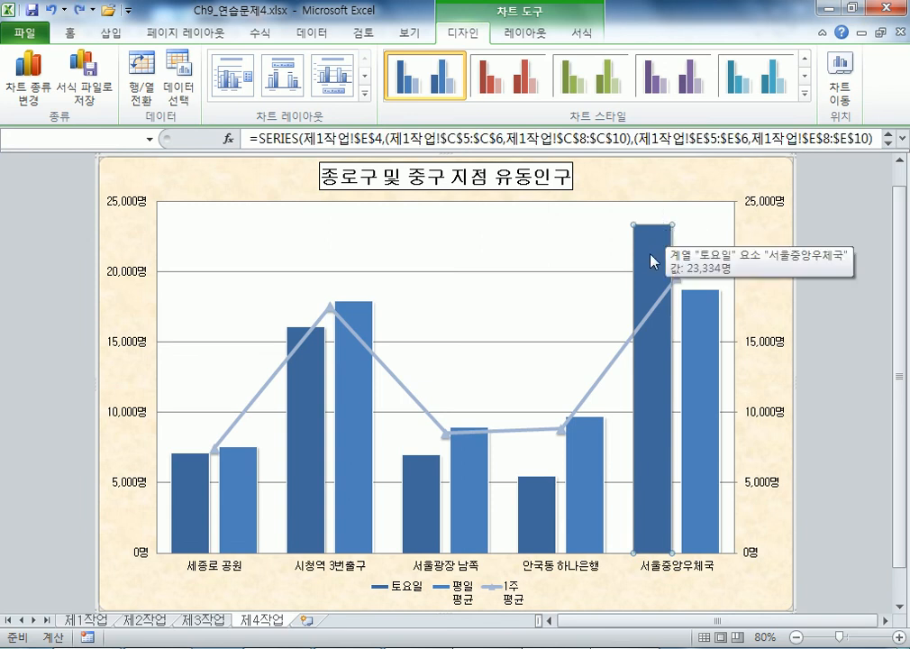
pyautogui.rightClick(651, 255)
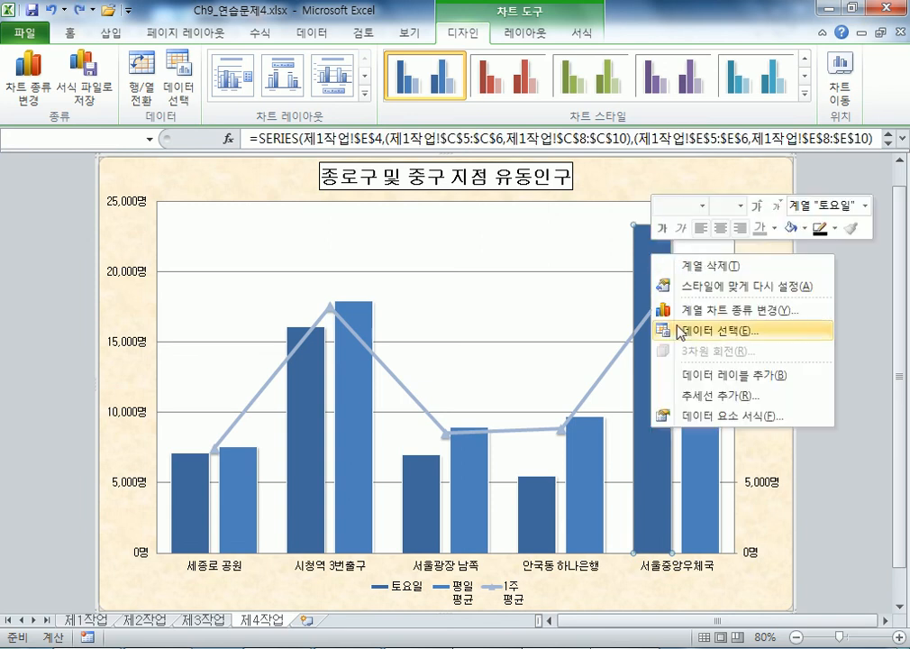
pyautogui.click(693, 377)
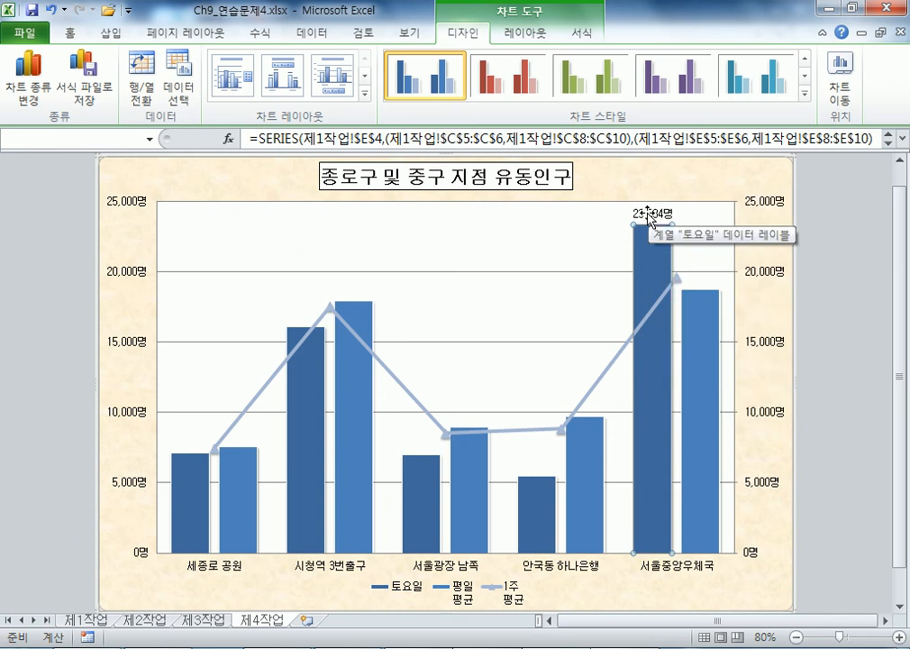
pyautogui.doubleClick(648, 213)
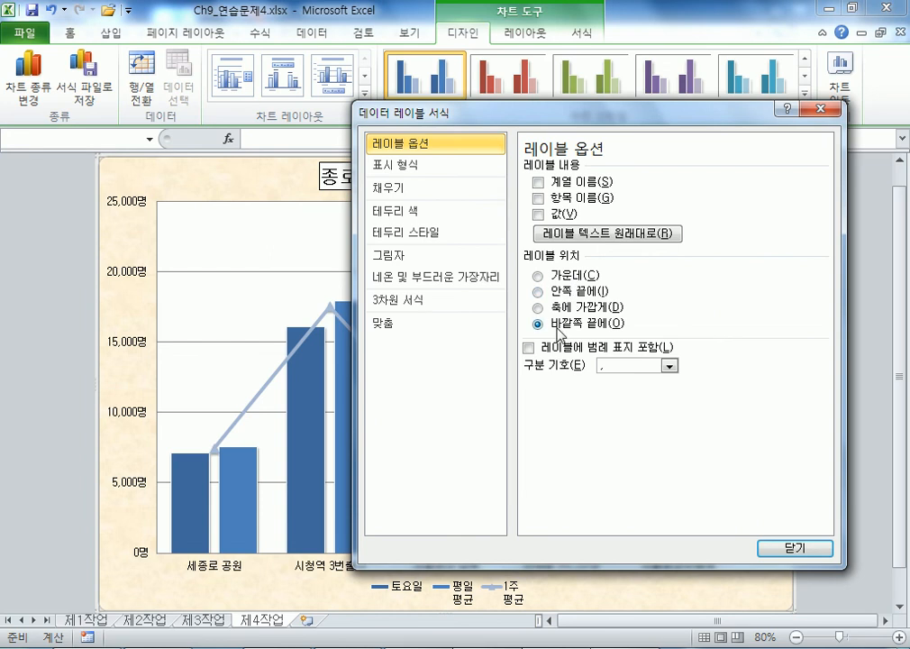
pyautogui.press('Escape')
pyautogui.hotkey('ctrl', 'z')
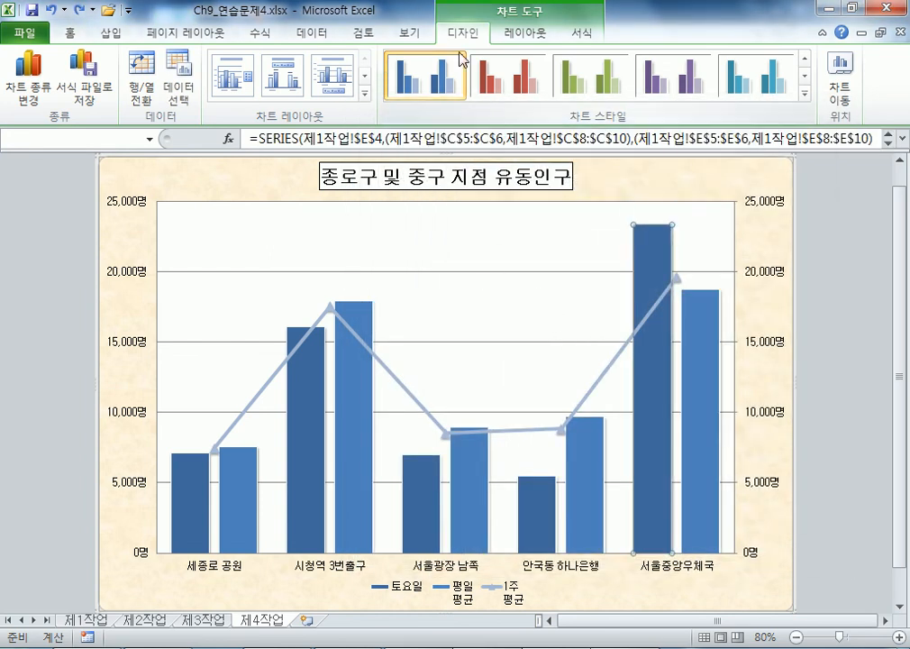
# - Try placing a data label at 바깥쪽 끝에 on the selected 서울중앙우체국 column, and undo it
pyautogui.click(524, 34)
pyautogui.click(405, 92)
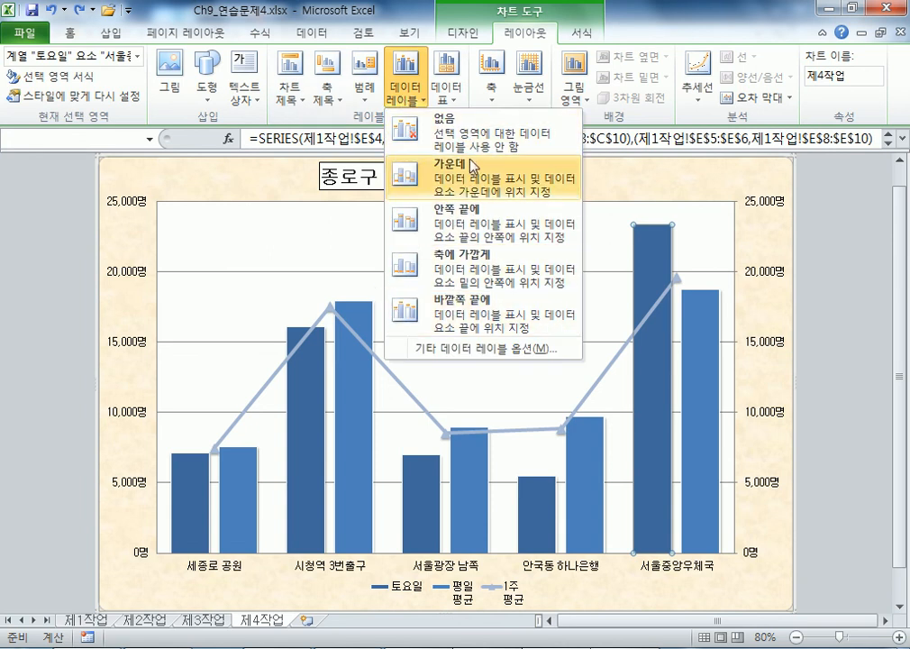
pyautogui.click(449, 312)
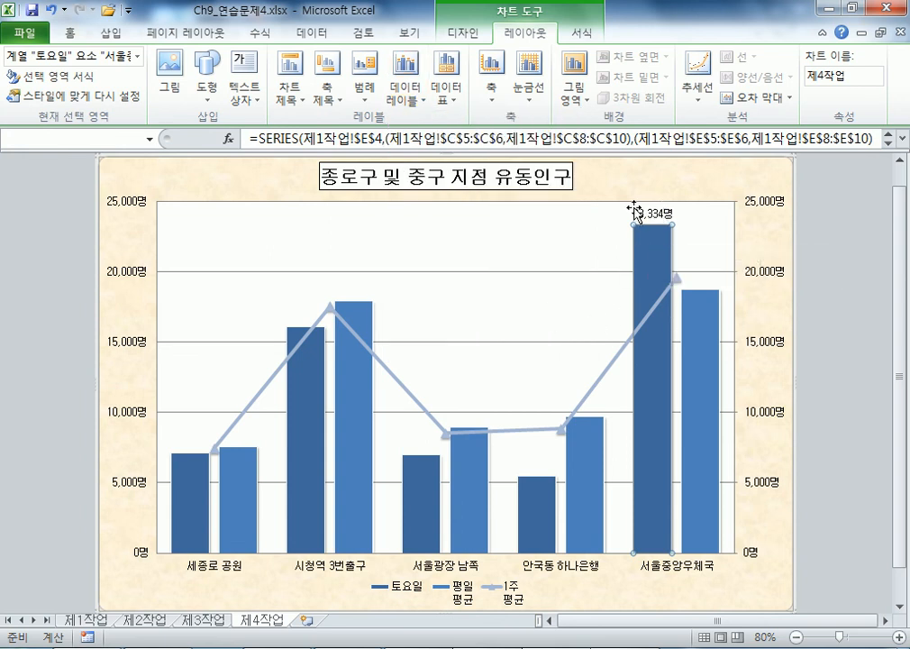
pyautogui.hotkey('ctrl', 'z')
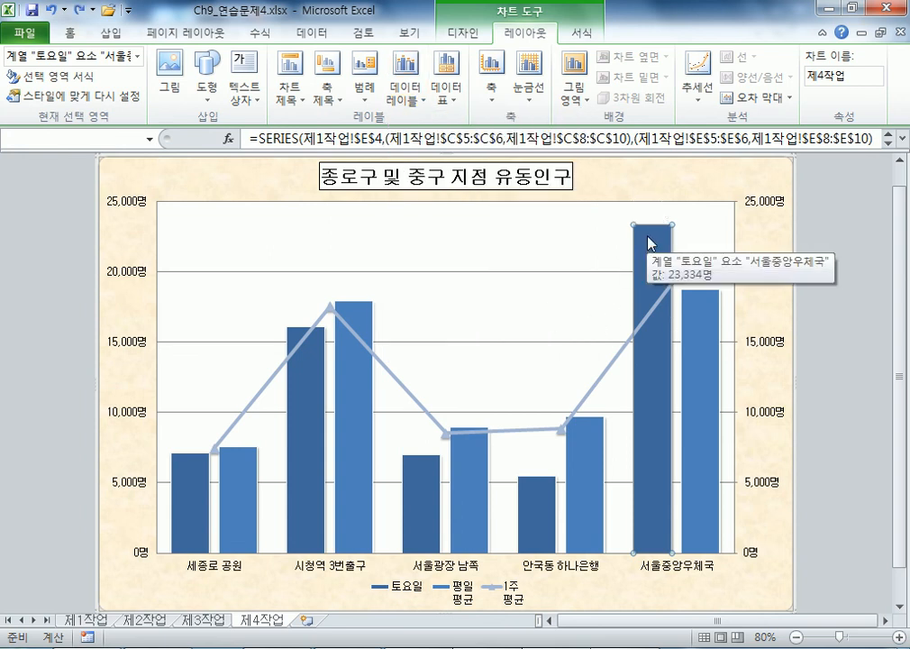
# - Add a data label to only the 서울중앙우체국 column of the 토요일 series
pyautogui.rightClick(651, 241)
pyautogui.click(683, 354)
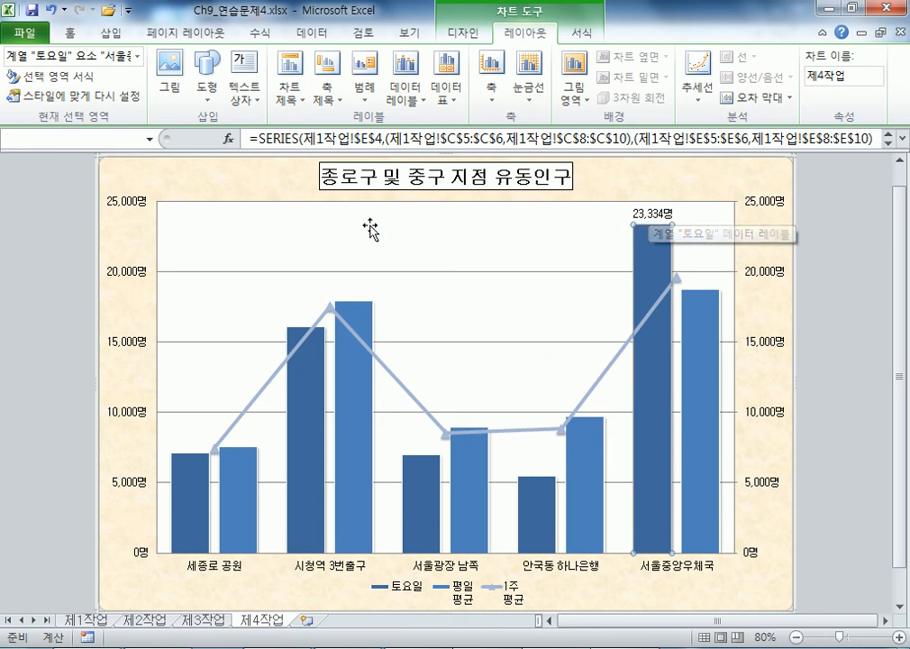
# - Change the dash type of the vertical axis's major gridlines to the square-dot dotted line
pyautogui.doubleClick(279, 277)
pyautogui.click(412, 168)
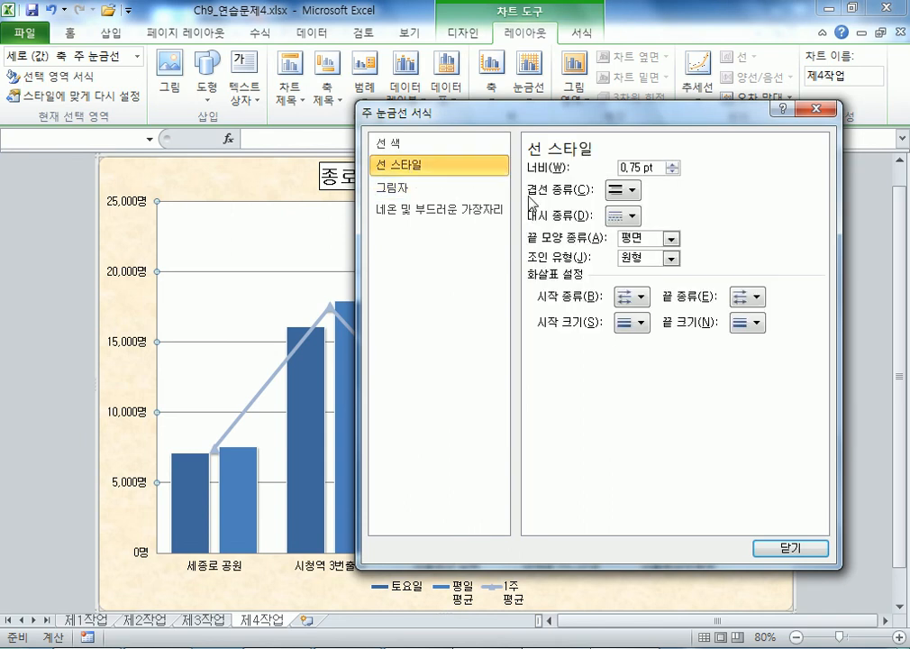
pyautogui.click(631, 217)
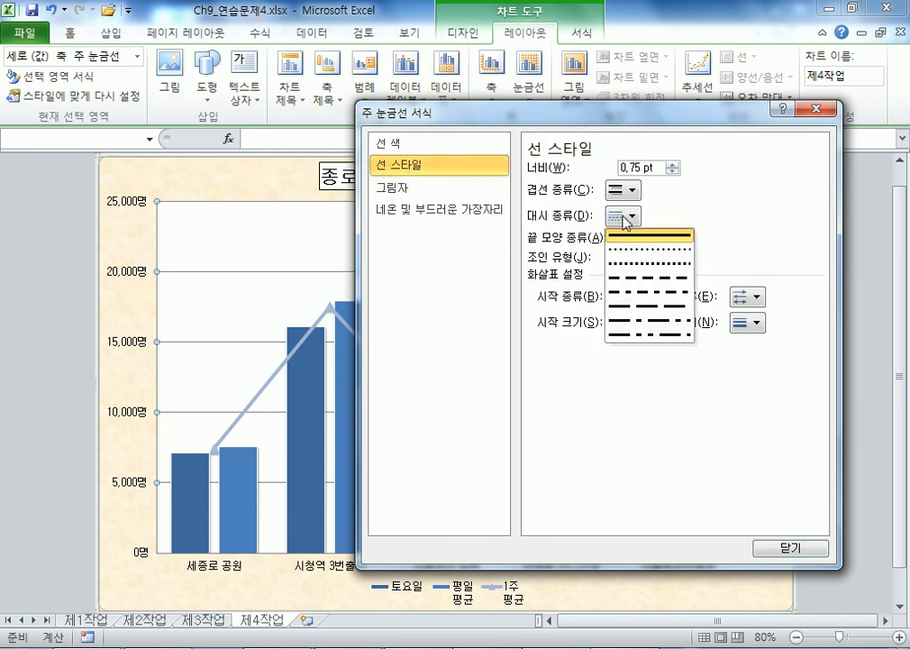
pyautogui.click(630, 265)
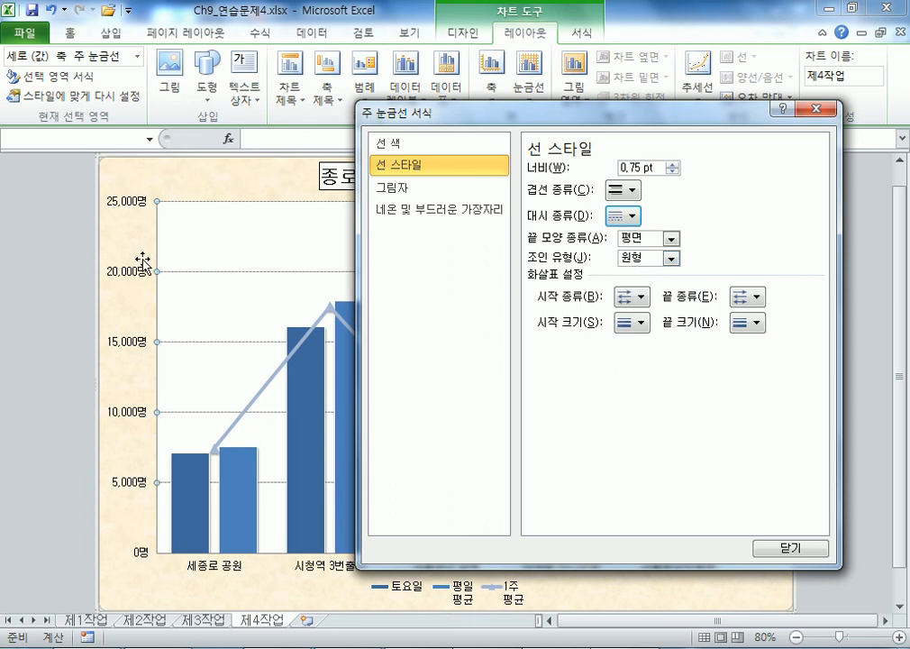
# - Review the axis options of the left vertical axis and close its format settings without changes
pyautogui.click(109, 218)
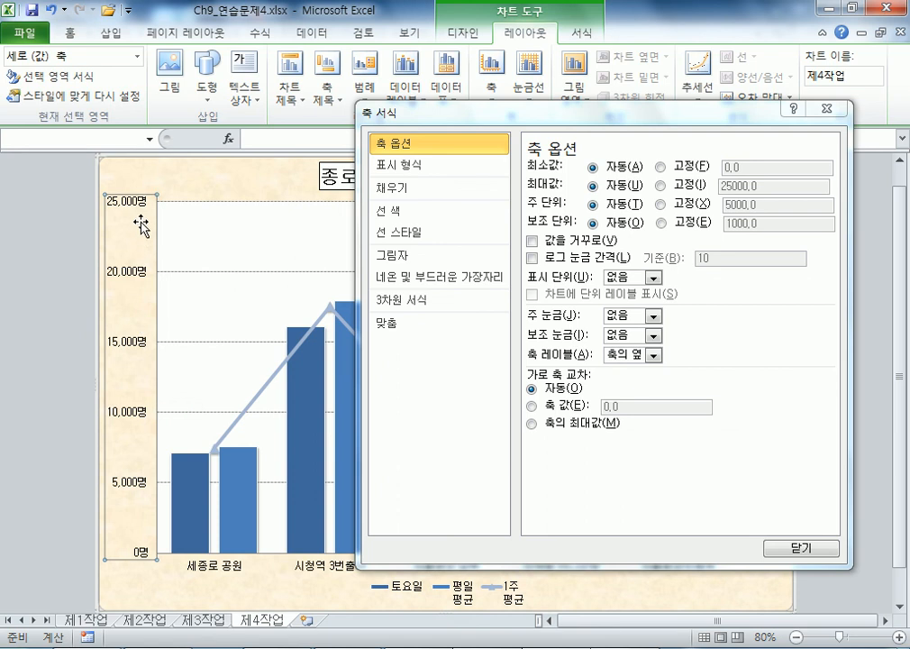
pyautogui.moveTo(455, 108); pyautogui.dragTo(273, 92)
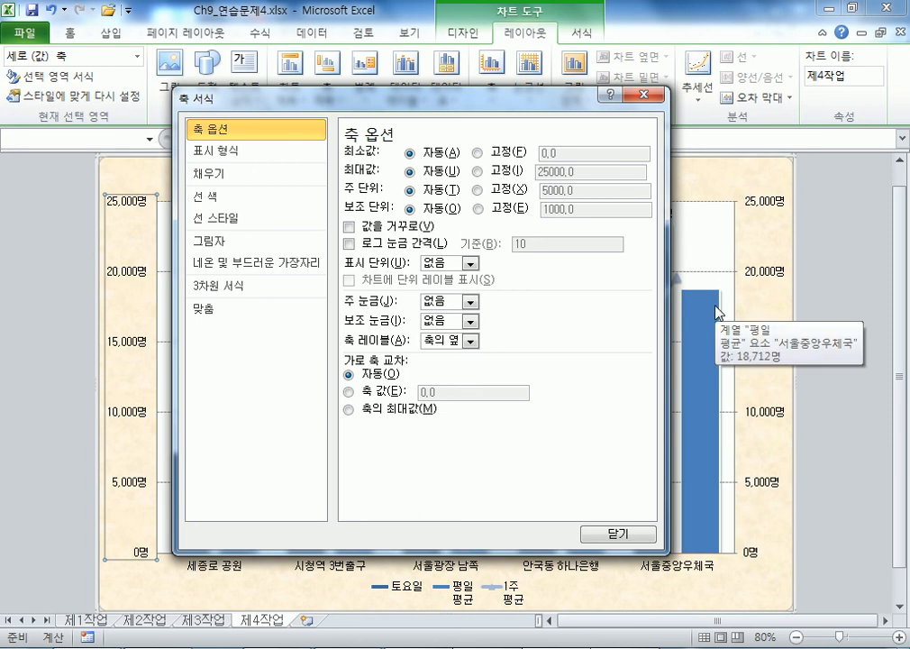
pyautogui.moveTo(402, 99); pyautogui.dragTo(441, 113)
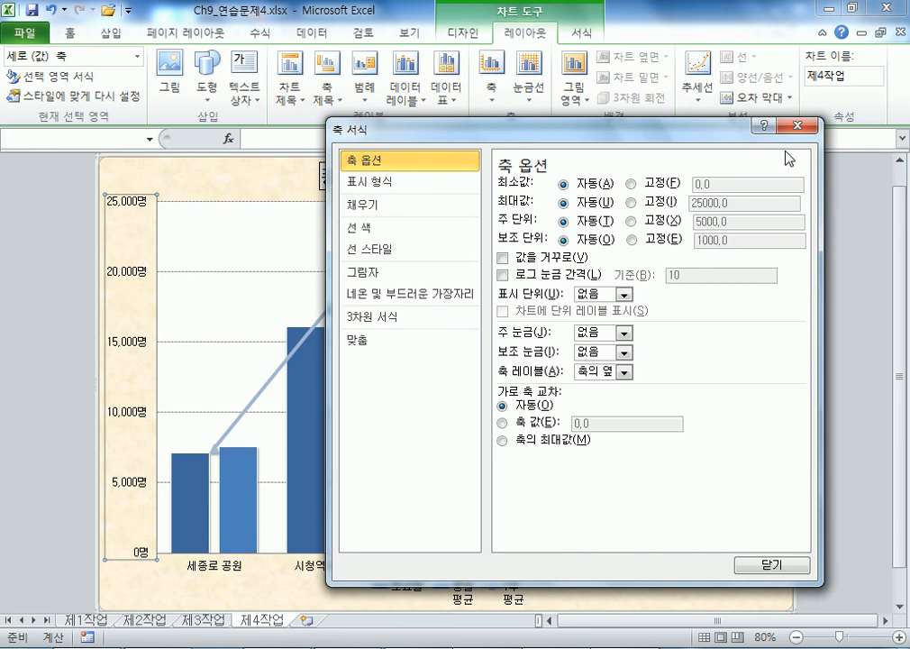
pyautogui.click(793, 126)
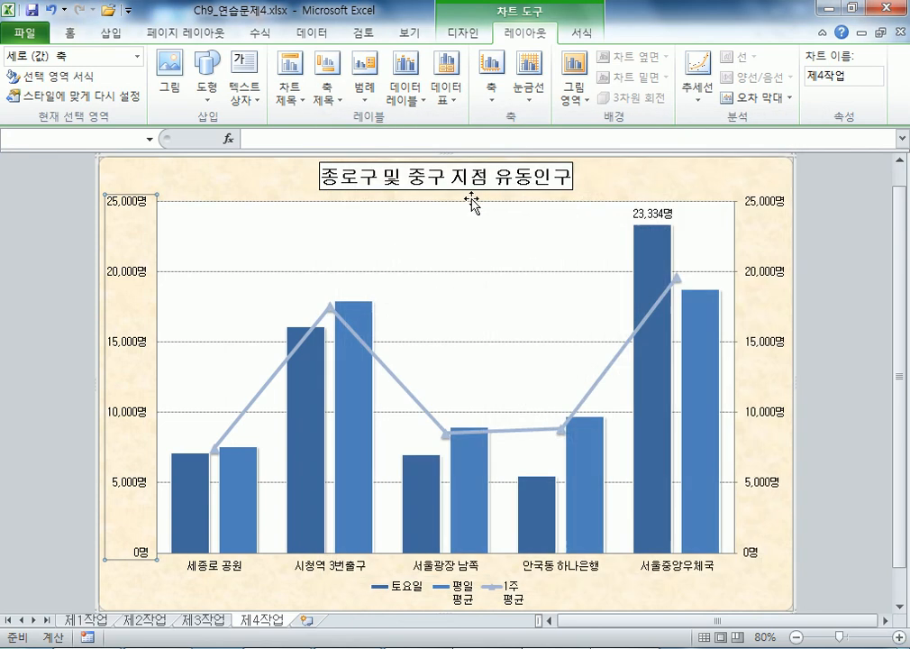
# - Try adding a 세로 제목 axis title to the primary vertical axis, and remove it again
pyautogui.click(332, 98)
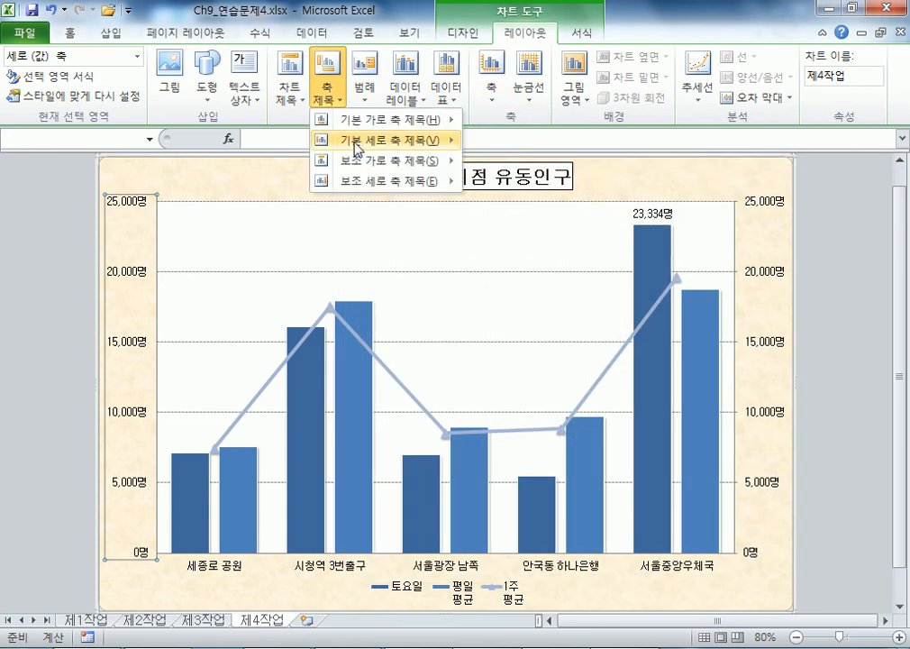
pyautogui.moveTo(387, 140)
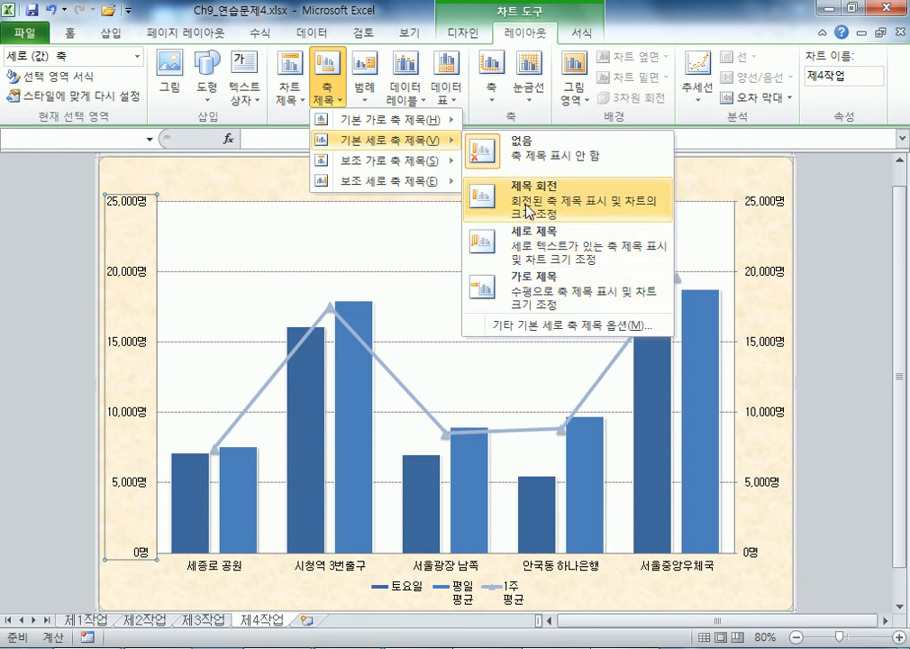
pyautogui.click(530, 251)
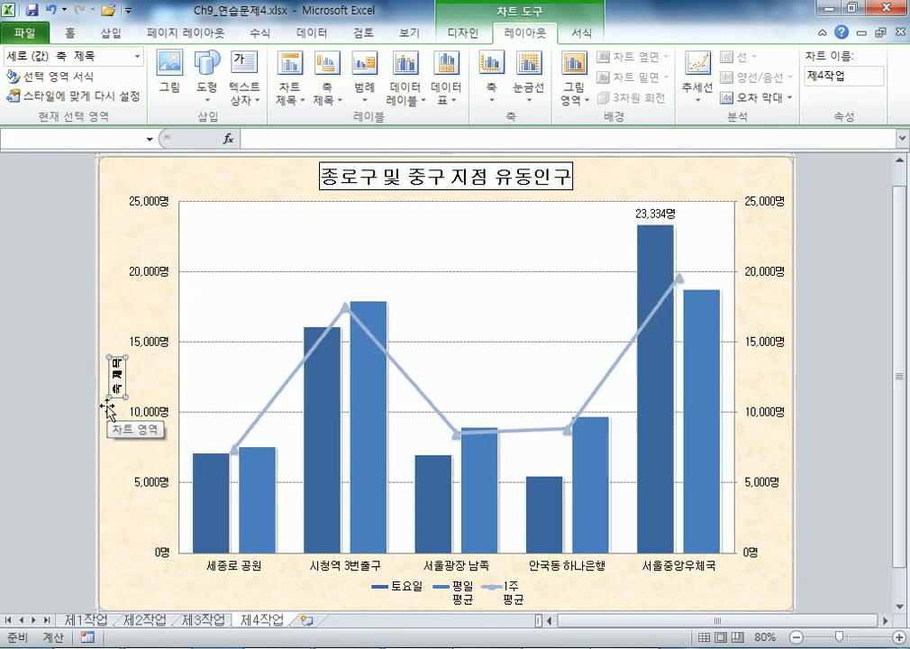
pyautogui.click(330, 99)
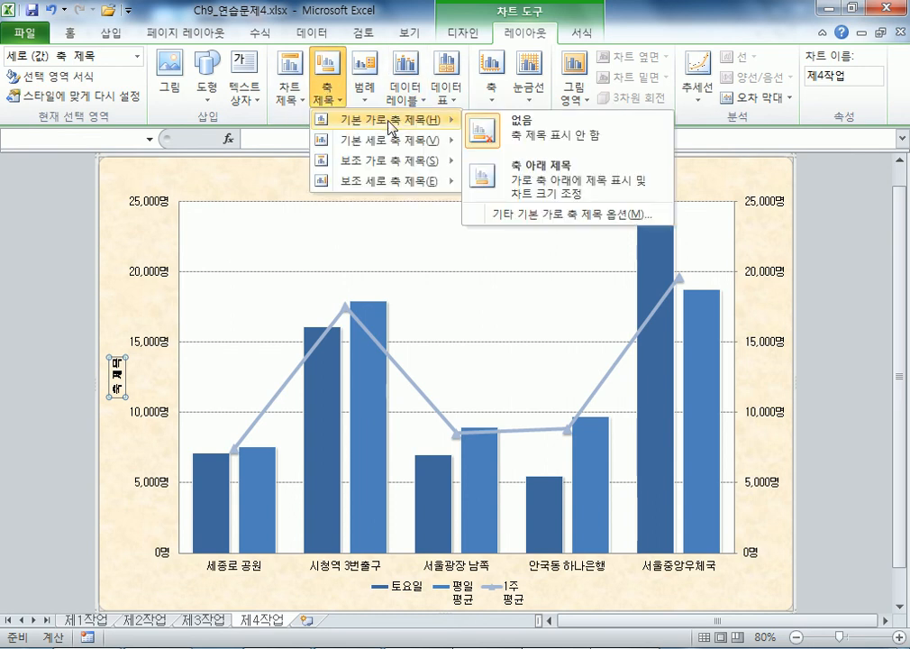
pyautogui.moveTo(432, 140)
pyautogui.click(510, 162)
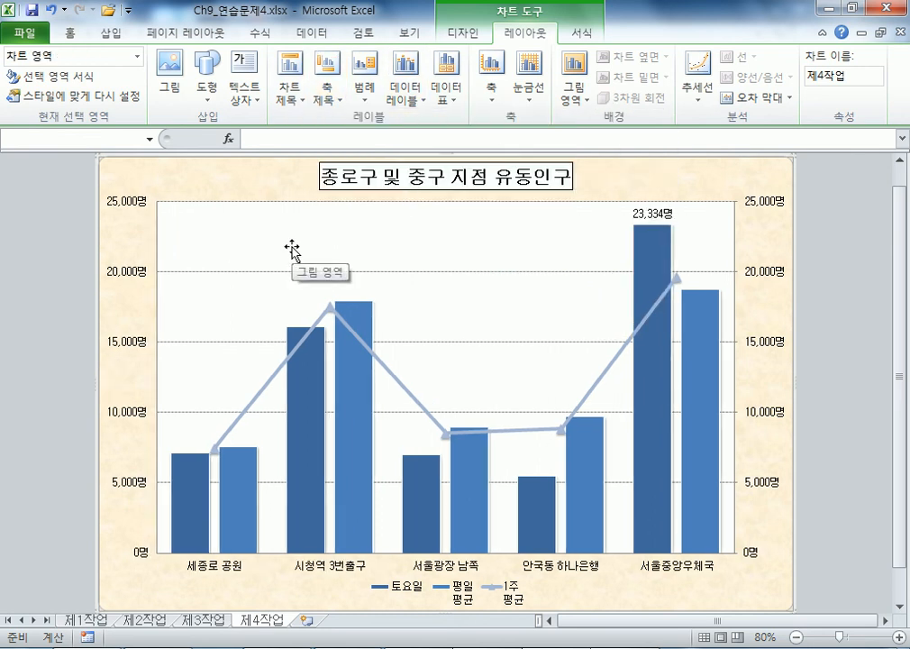
# - Try deleting the chart title and inserting a new one with the 차트 위 option, and undo both changes
pyautogui.click(565, 190)
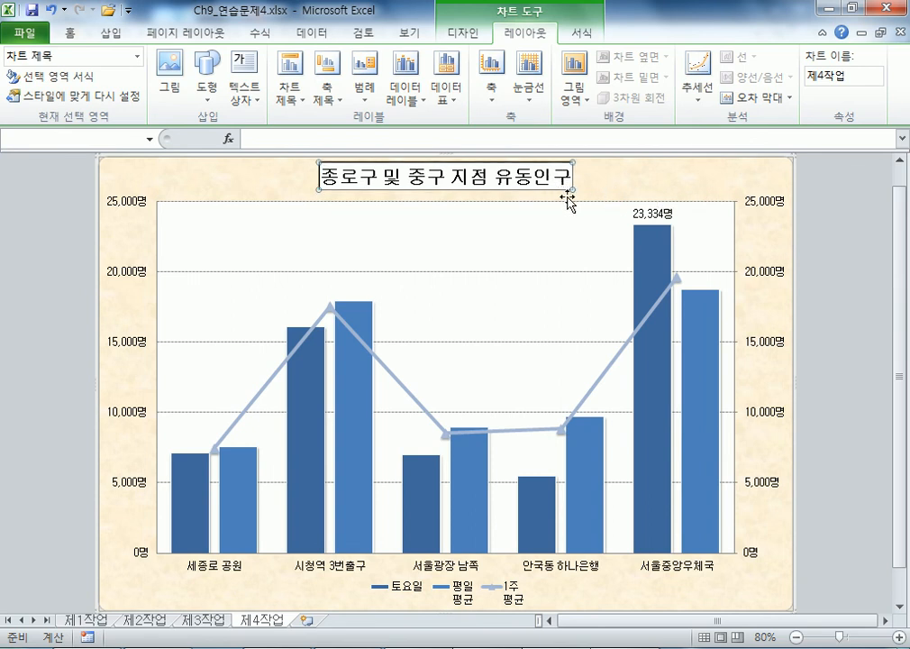
pyautogui.press('Delete')
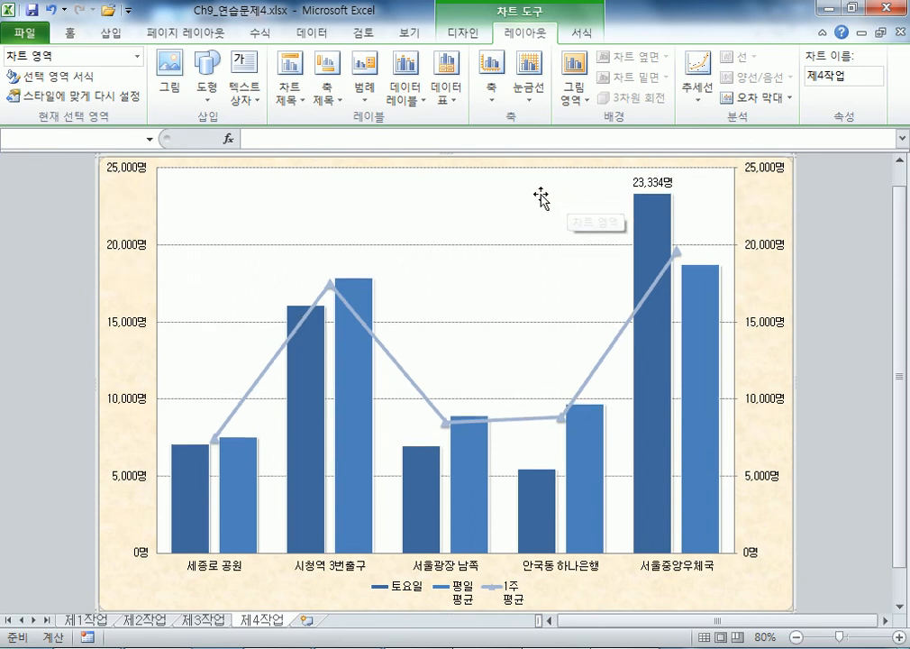
pyautogui.click(305, 68)
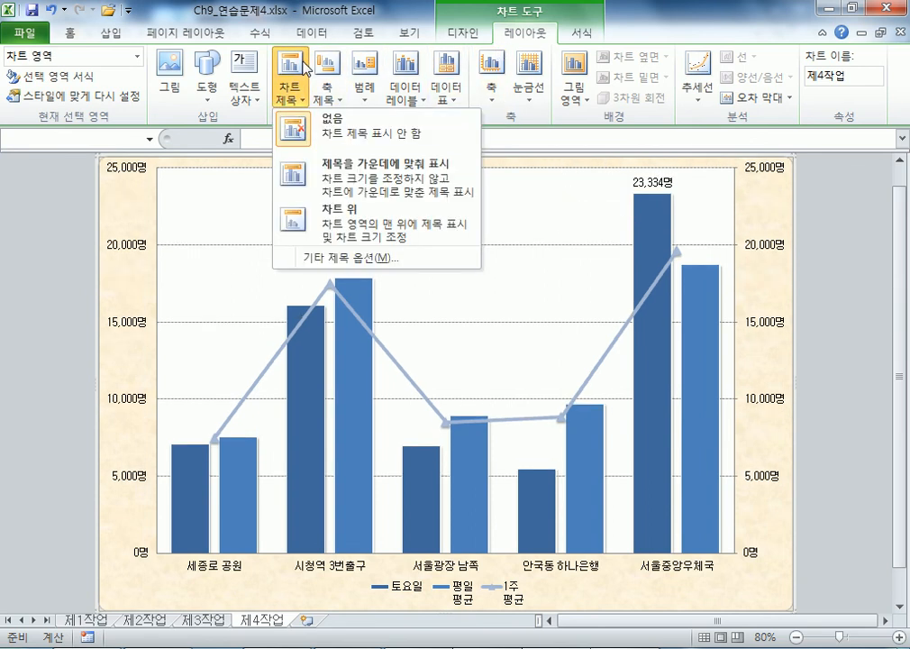
pyautogui.click(335, 222)
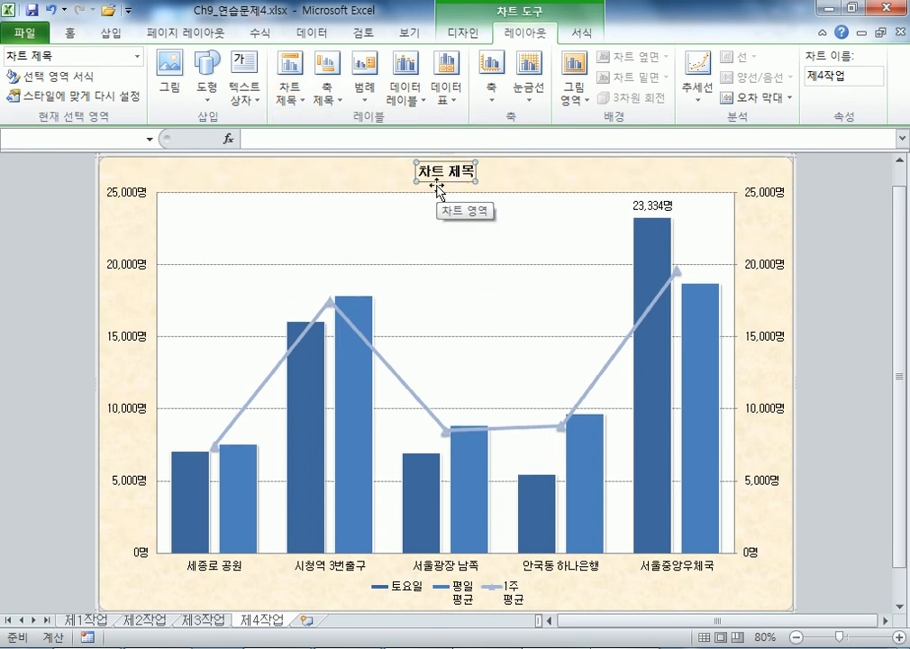
pyautogui.hotkey('ctrl', 'z')
pyautogui.hotkey('ctrl', 'z')
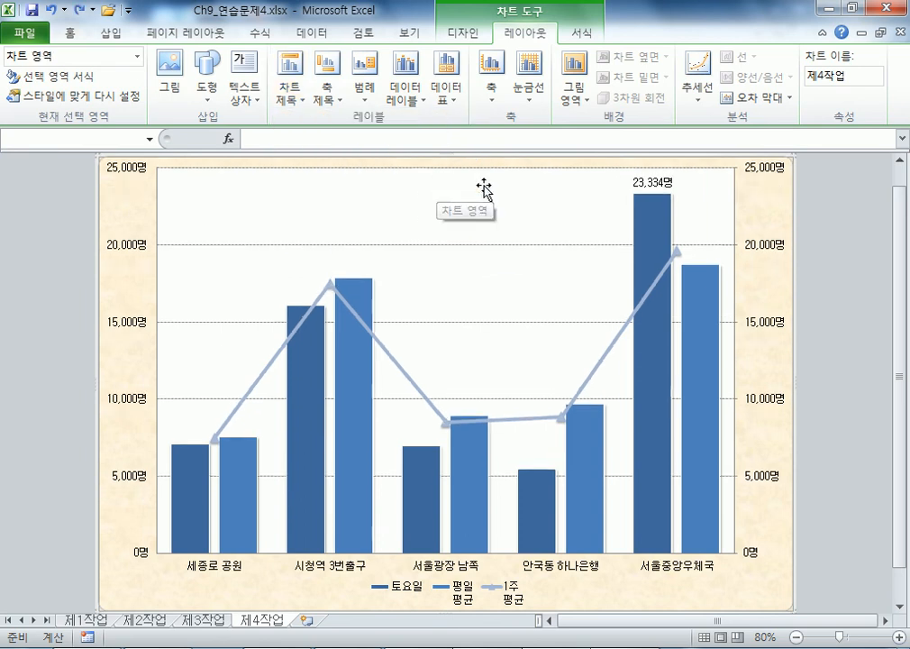
pyautogui.click(465, 35)
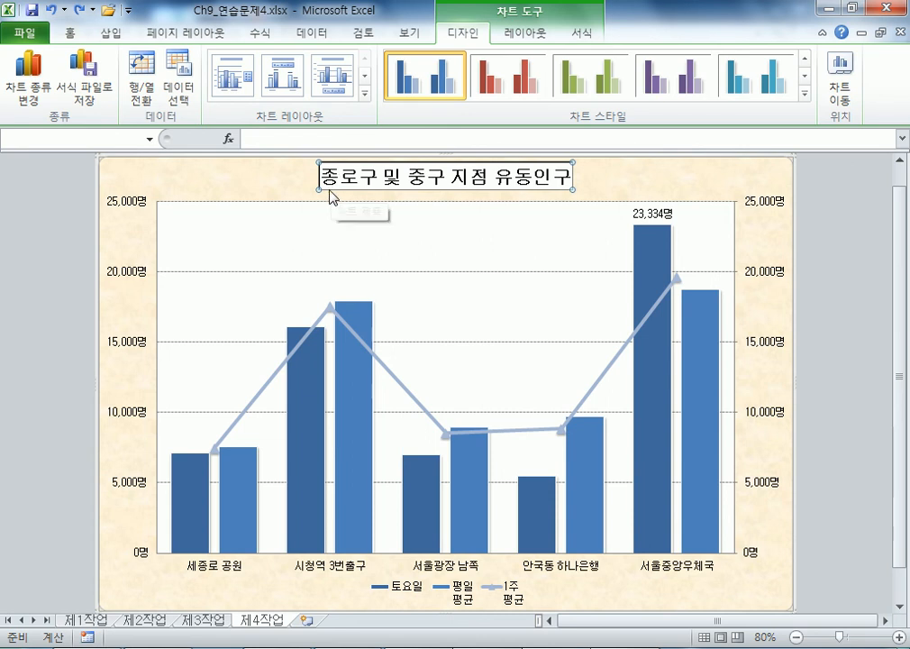
# - Draw a 가로로 말린 두루마리 모양 1 shape about 5.16 × 1.62 cm in the plot area's upper-left corner, containing the text 측정시간 : 07-21시
pyautogui.click(280, 186)
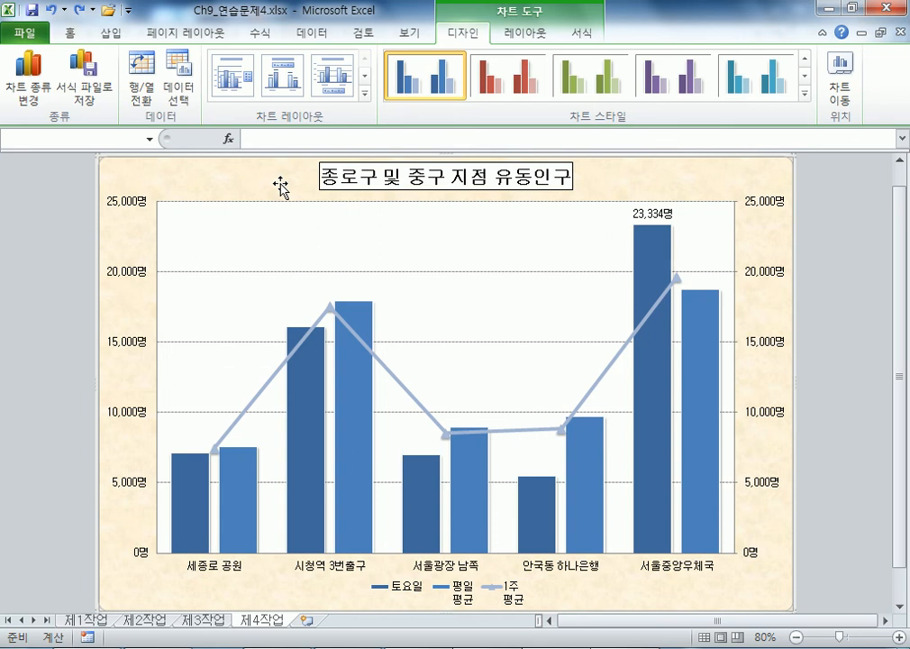
pyautogui.click(107, 34)
pyautogui.click(192, 58)
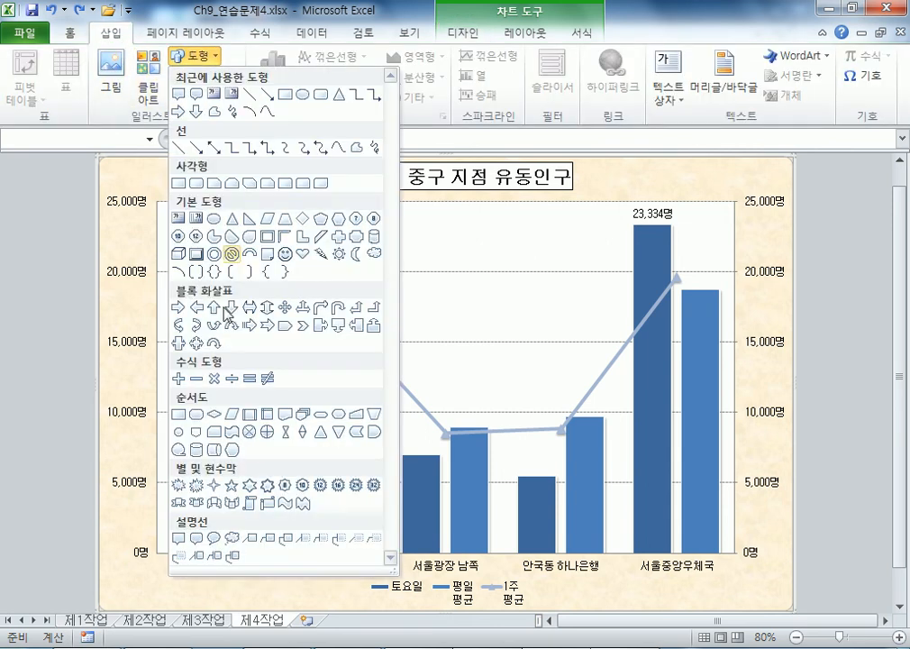
pyautogui.click(267, 510)
pyautogui.moveTo(166, 219)
pyautogui.mouseDown()
pyautogui.moveTo(289, 247)
pyautogui.moveTo(305, 260)
pyautogui.mouseUp()
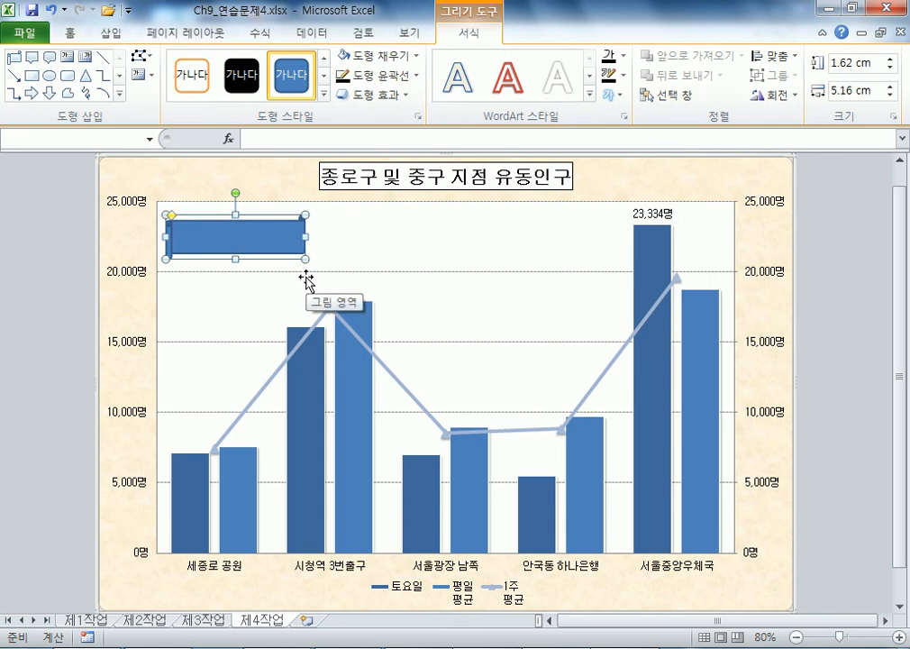
pyautogui.write('측정시간')
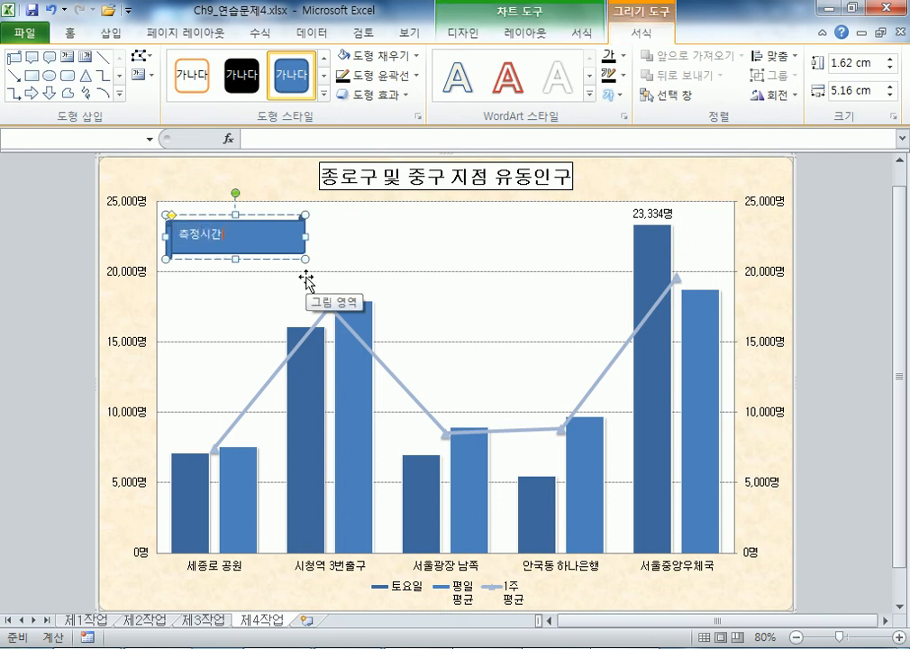
pyautogui.write(' :')
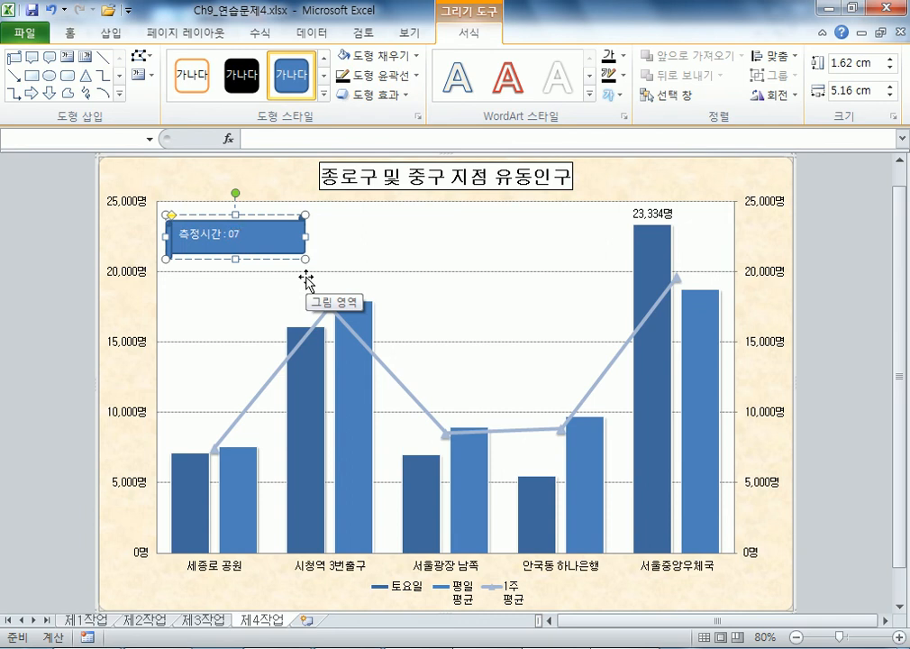
pyautogui.write('07-21시')
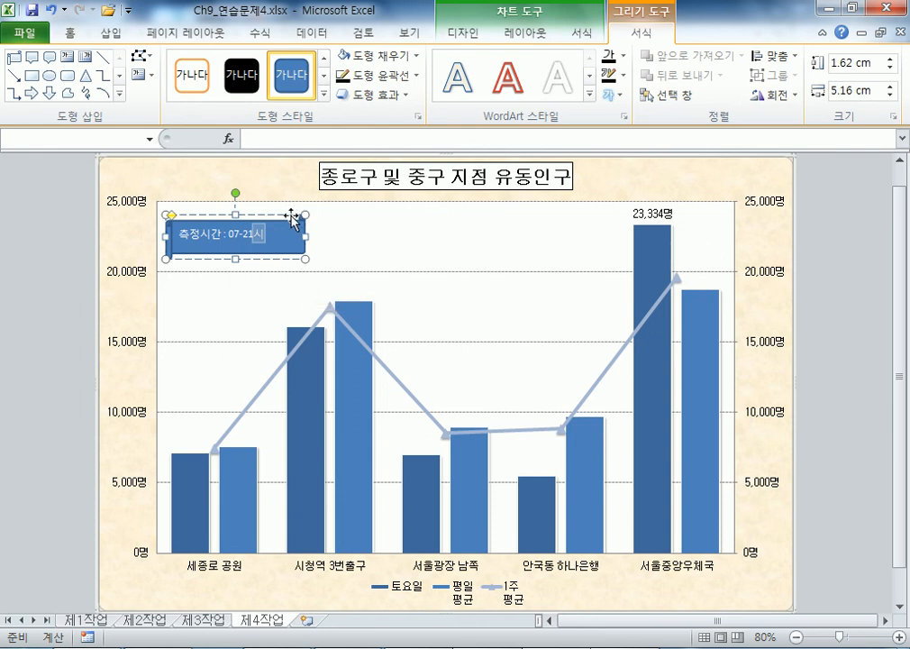
# - Format the scroll shape with black text centered horizontally and vertically, and a white fill
pyautogui.click(71, 34)
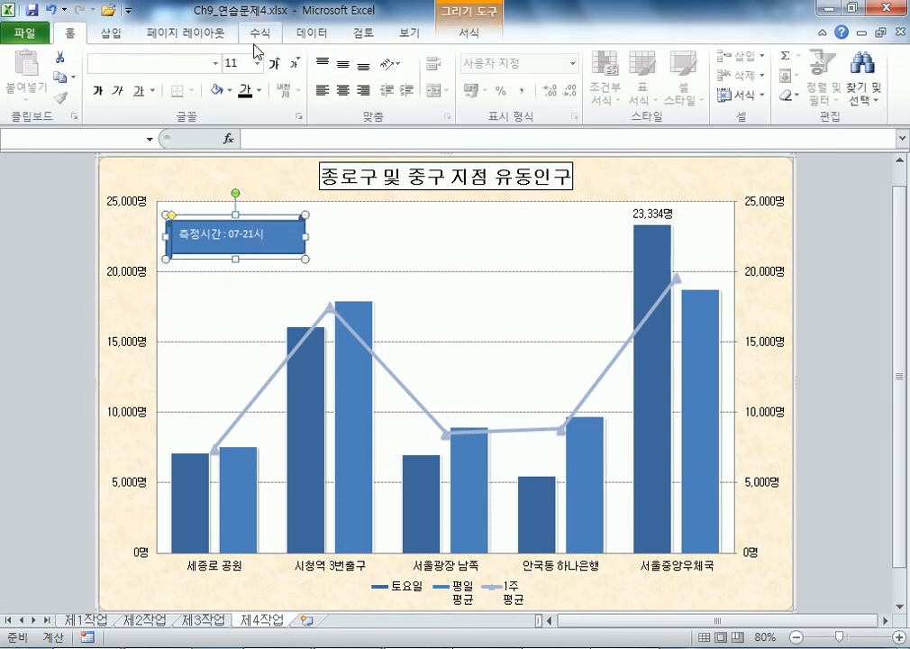
pyautogui.click(245, 90)
pyautogui.click(343, 64)
pyautogui.click(343, 90)
pyautogui.click(469, 36)
pyautogui.click(379, 56)
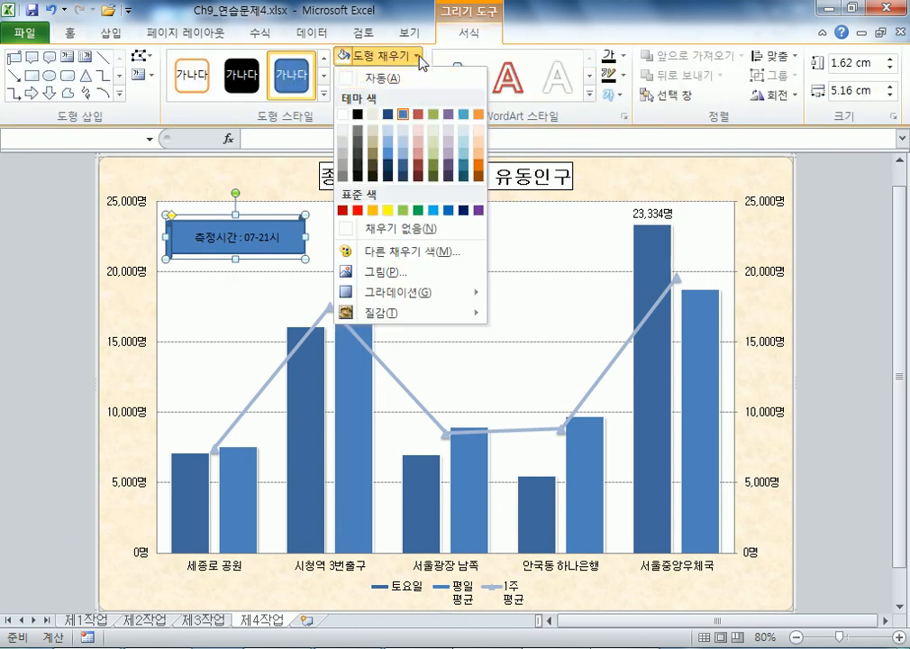
pyautogui.click(348, 115)
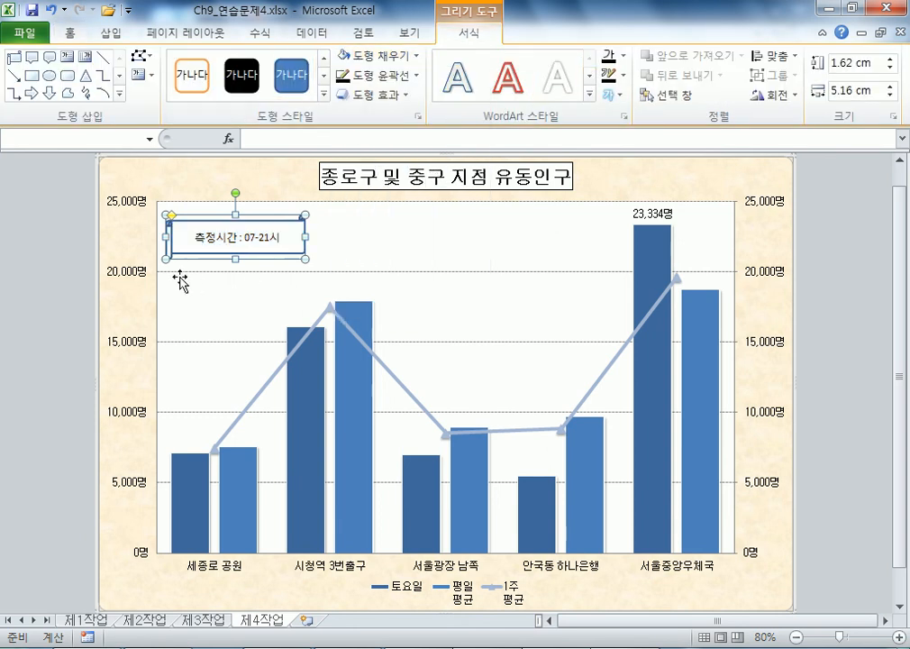
pyautogui.click(200, 281)
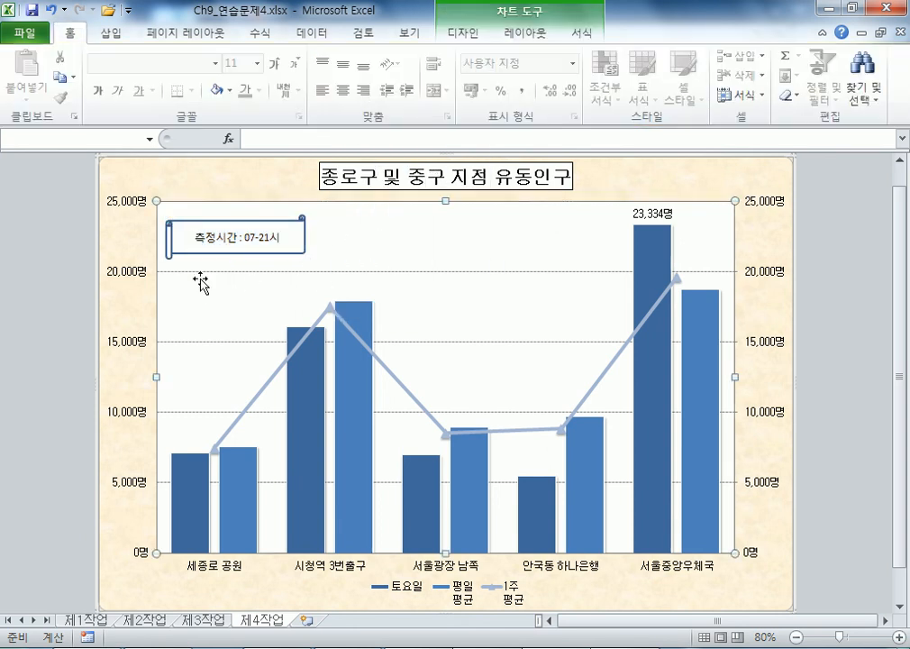
# - Widen the scroll shape by extending its right edge, and pull its left edge slightly inward
pyautogui.click(307, 235)
pyautogui.moveTo(307, 235); pyautogui.dragTo(324, 236)
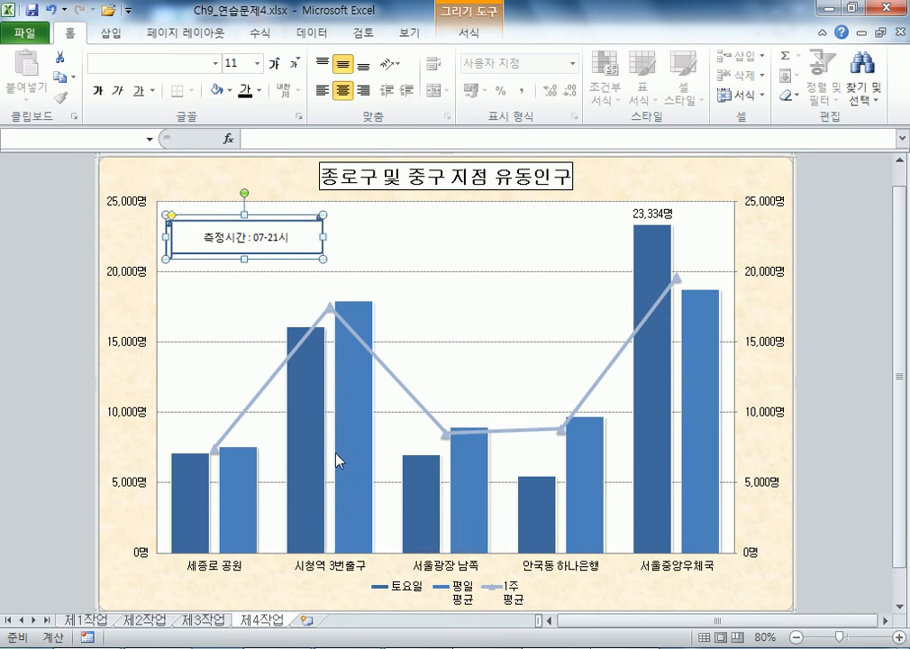
pyautogui.moveTo(166, 237); pyautogui.dragTo(173, 240)
# - Try moving the scroll shape to the right and down within the plot area, and undo each move
pyautogui.moveTo(302, 244); pyautogui.dragTo(398, 242)
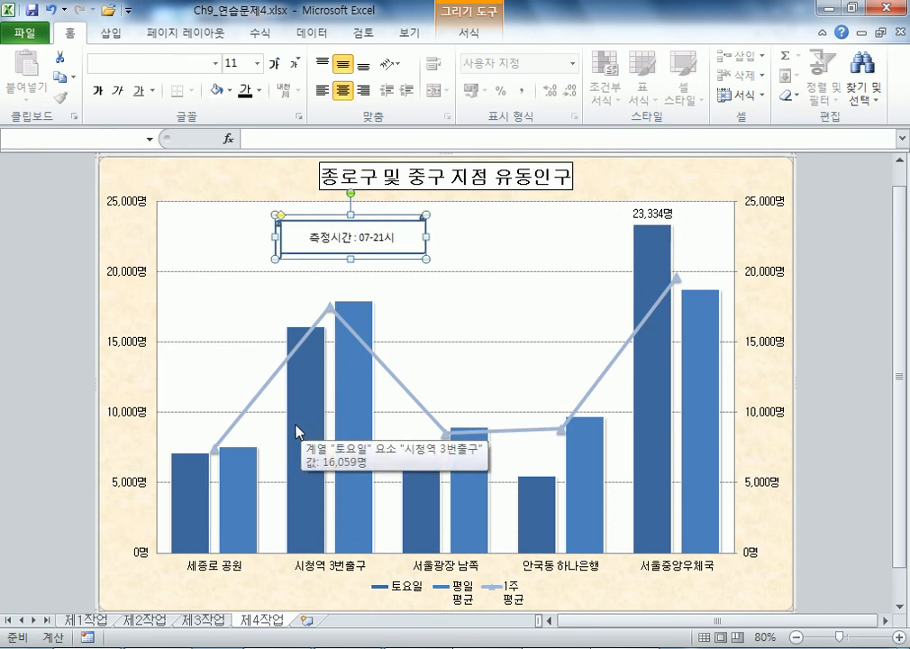
pyautogui.hotkey('ctrl', 'z')
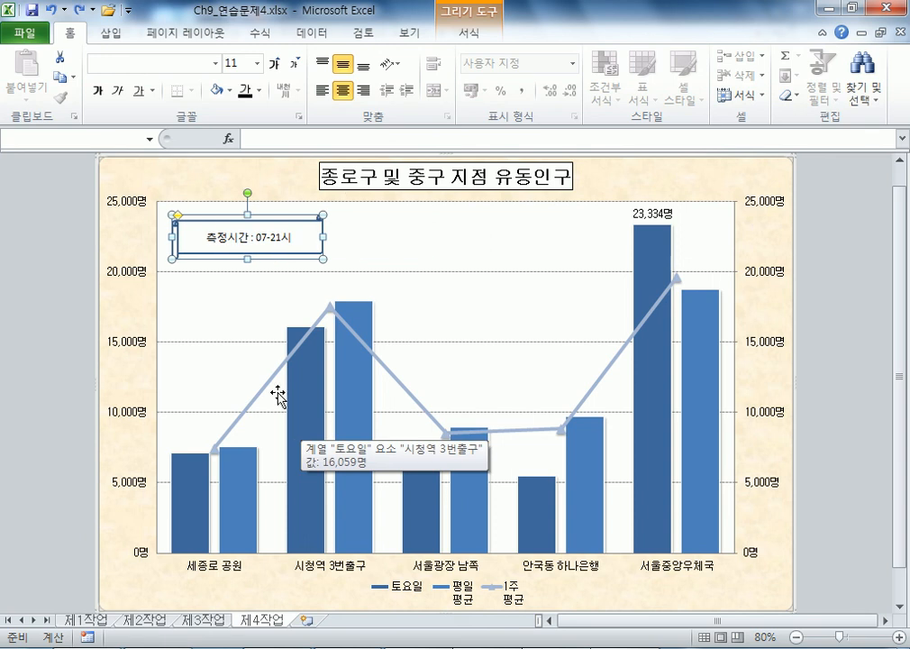
pyautogui.click(402, 242)
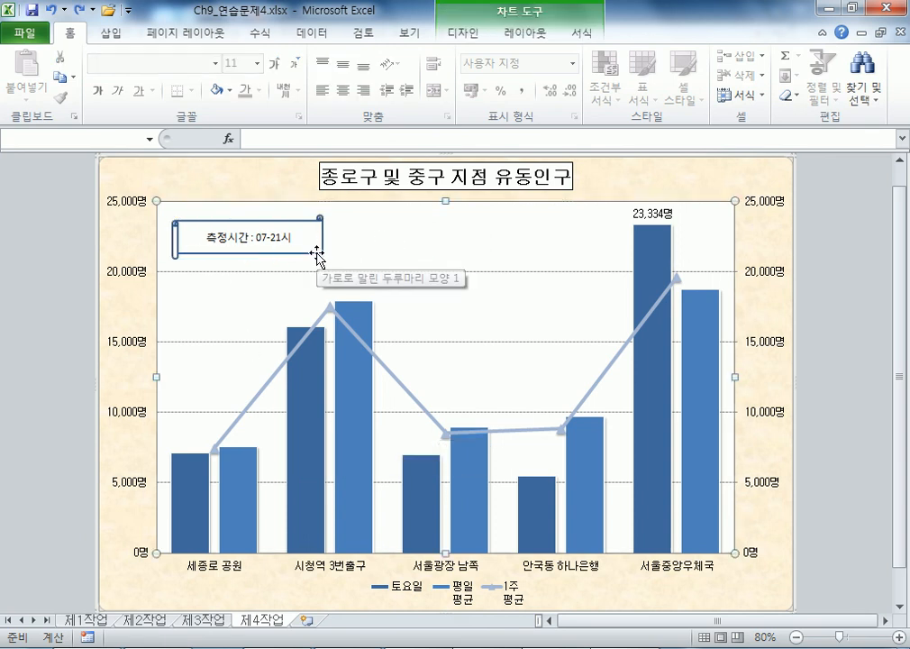
pyautogui.moveTo(316, 256); pyautogui.dragTo(313, 287)
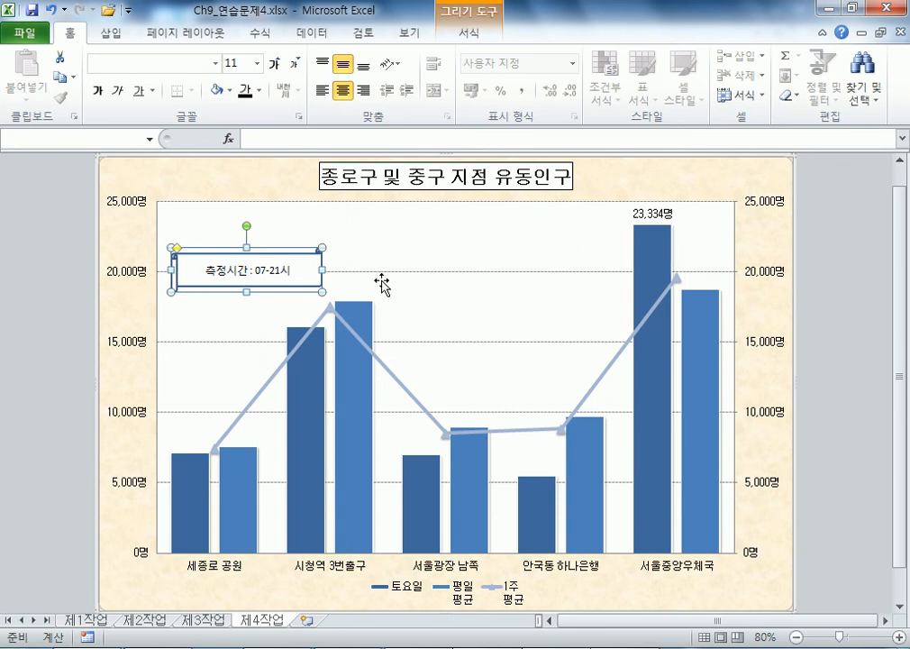
pyautogui.hotkey('ctrl', 'z')
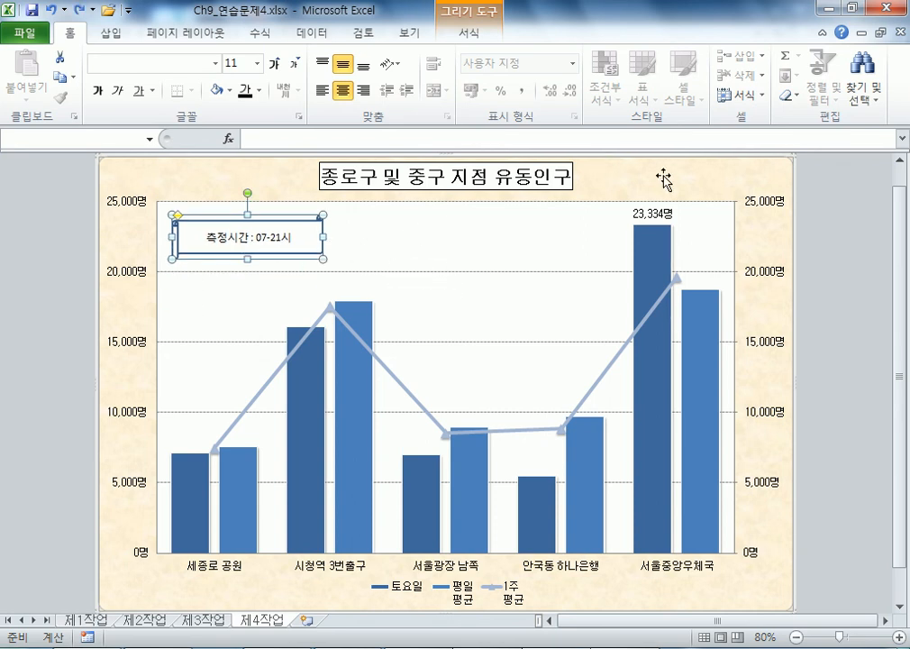
pyautogui.click(843, 245)
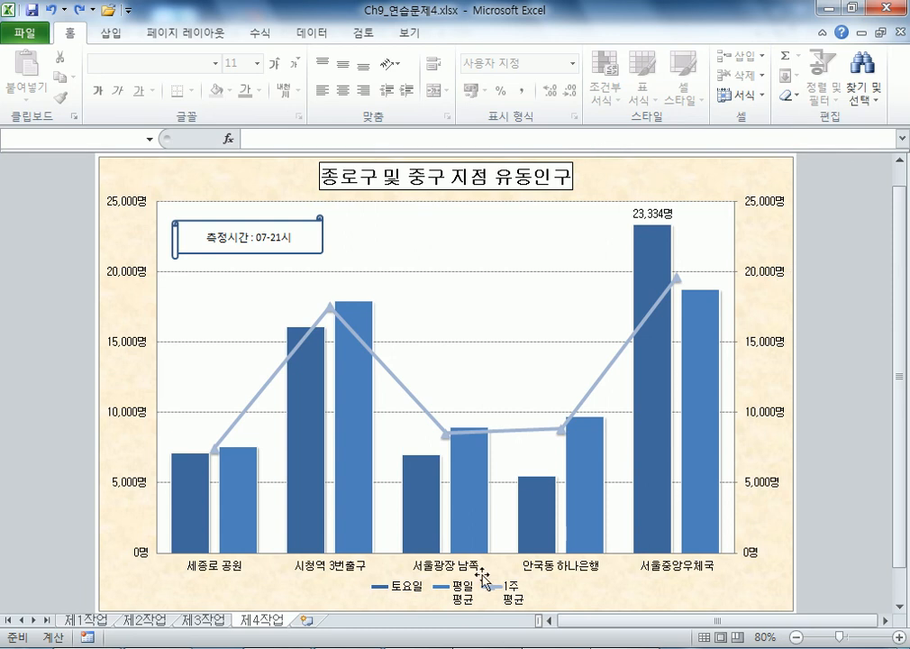
# - Examine the minimum, maximum and unit settings in the axis options of the chart's primary vertical axis
pyautogui.click(135, 176)
pyautogui.click(464, 32)
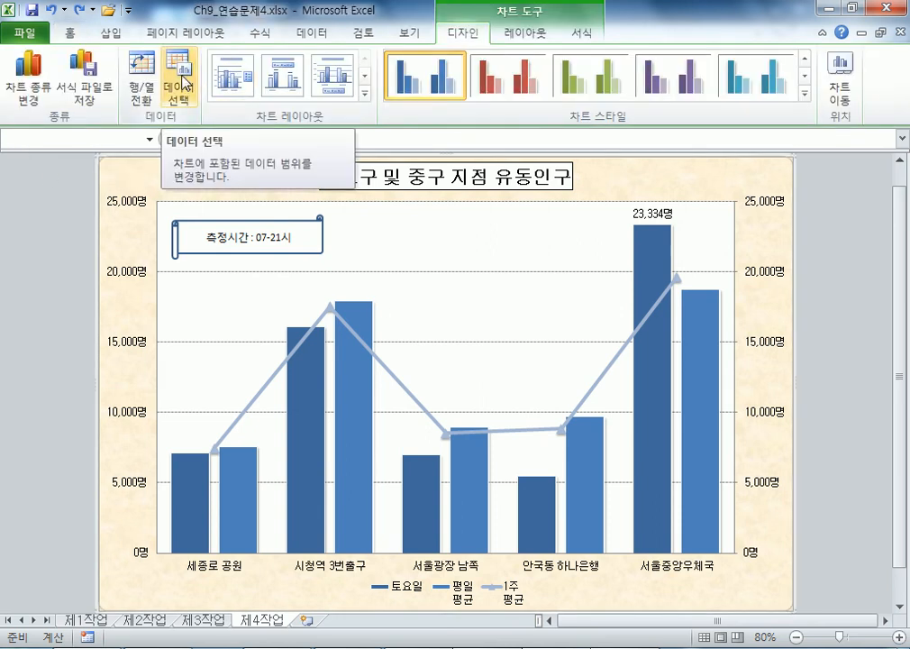
pyautogui.click(141, 208)
pyautogui.doubleClick(149, 203)
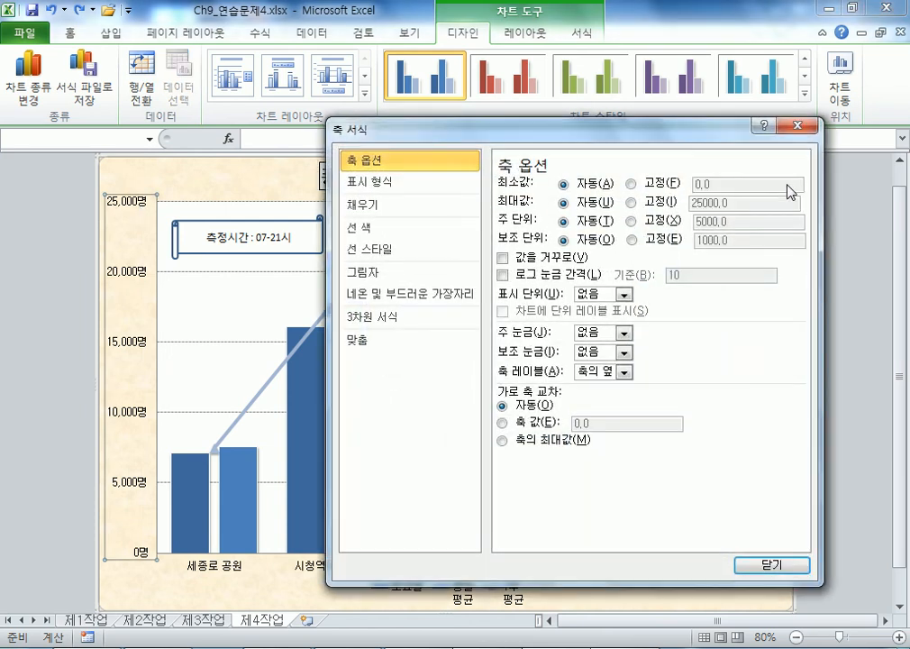
pyautogui.moveTo(598, 135); pyautogui.dragTo(647, 124)
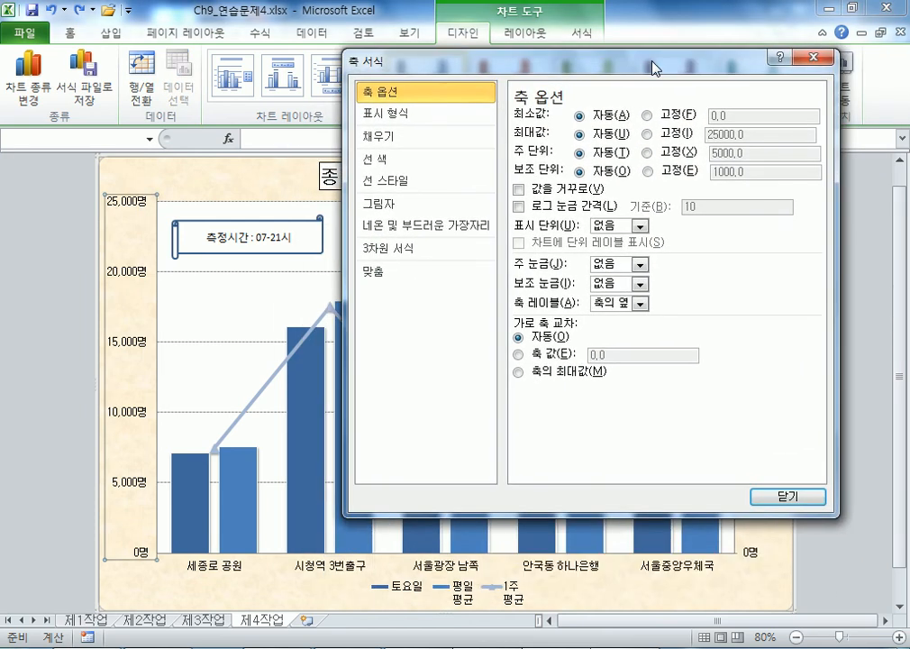
pyautogui.moveTo(653, 69); pyautogui.dragTo(588, 68)
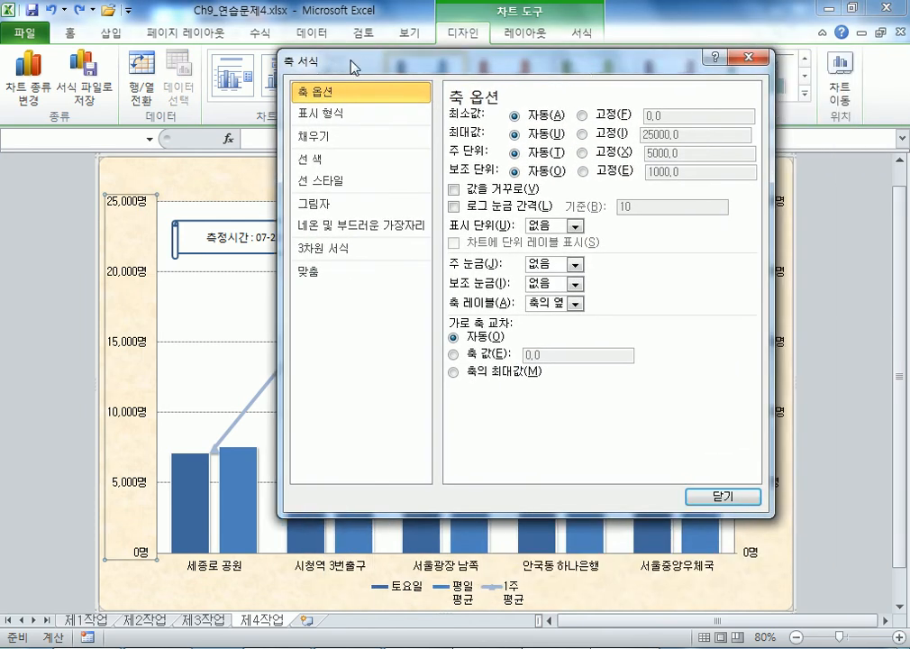
pyautogui.moveTo(355, 68); pyautogui.dragTo(419, 68)
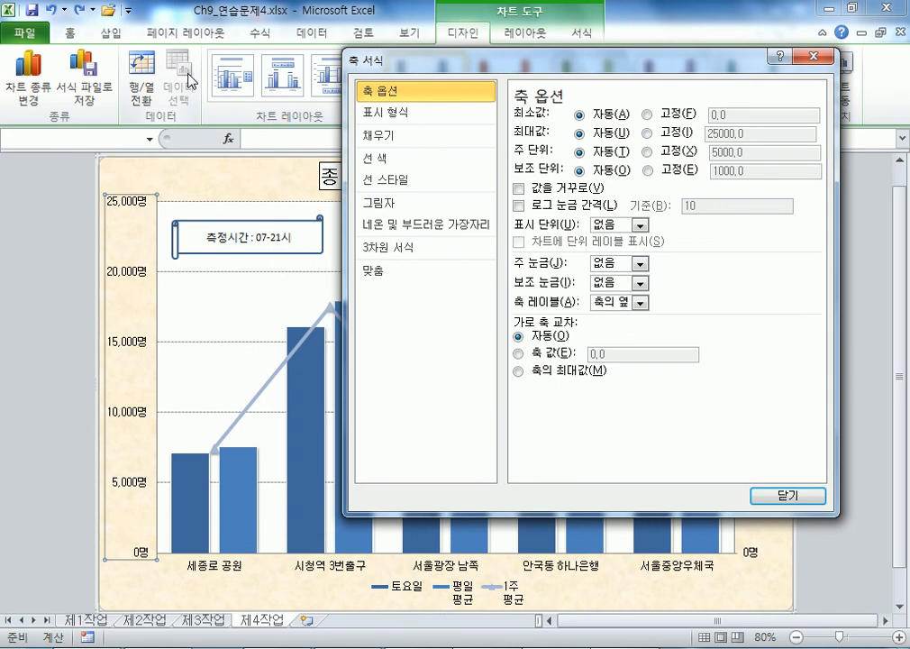
pyautogui.click(814, 62)
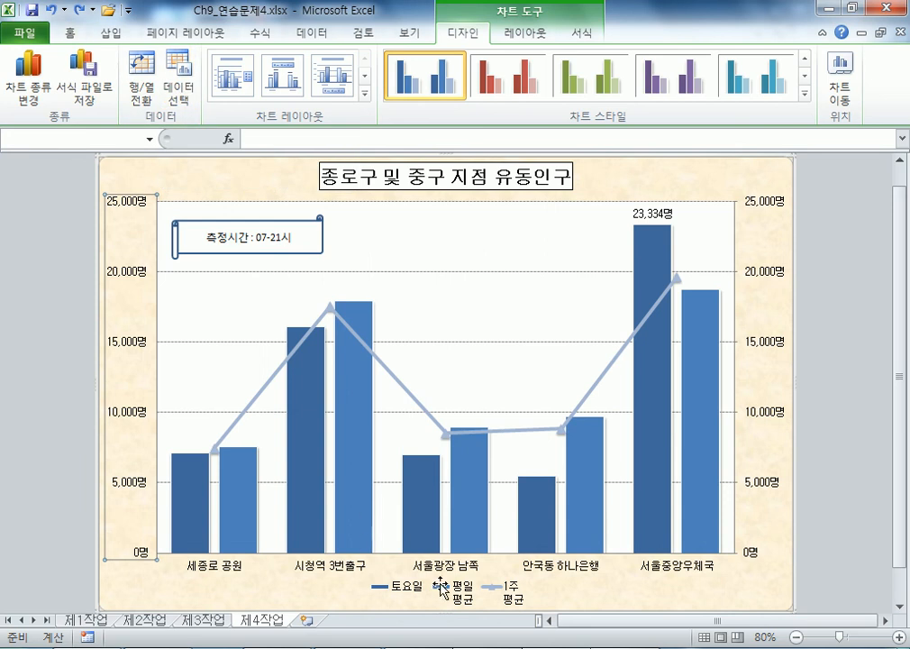
# - Edit the 평일평균 series in the chart's data source, replacing its cell-linked name with the single-line text 평일평균
pyautogui.click(467, 597)
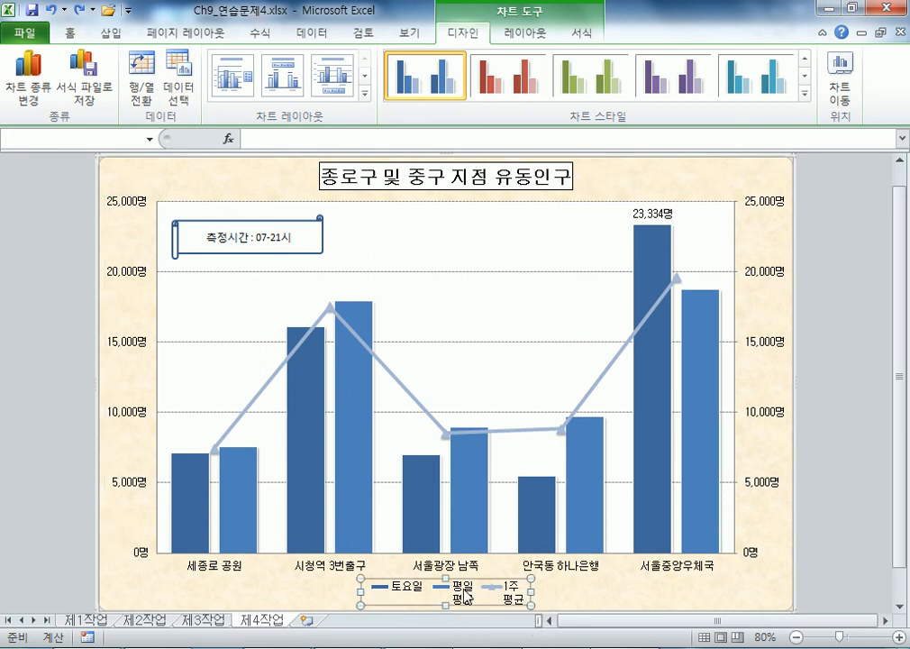
pyautogui.click(170, 189)
pyautogui.click(178, 83)
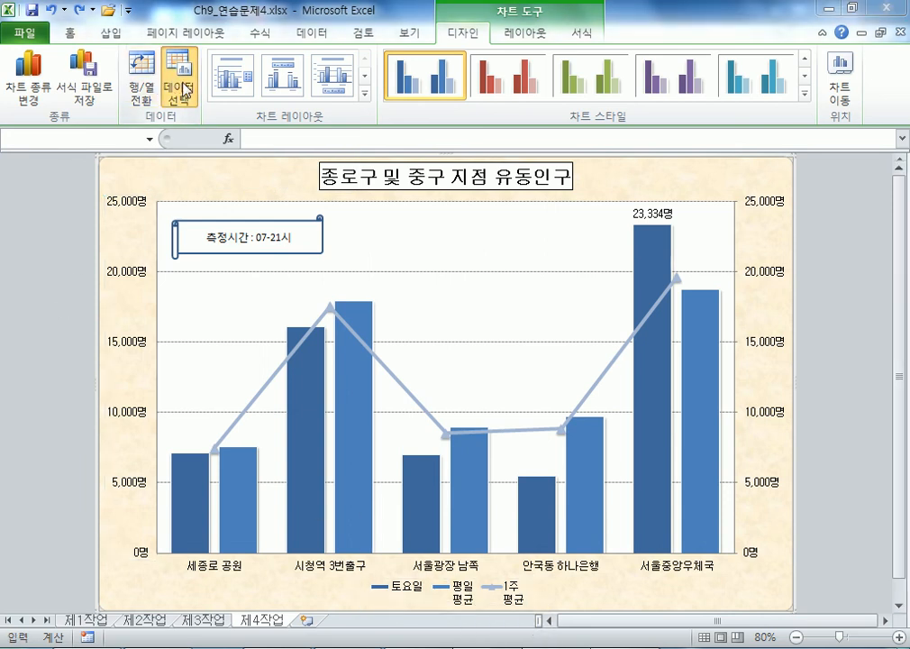
pyautogui.click(108, 228)
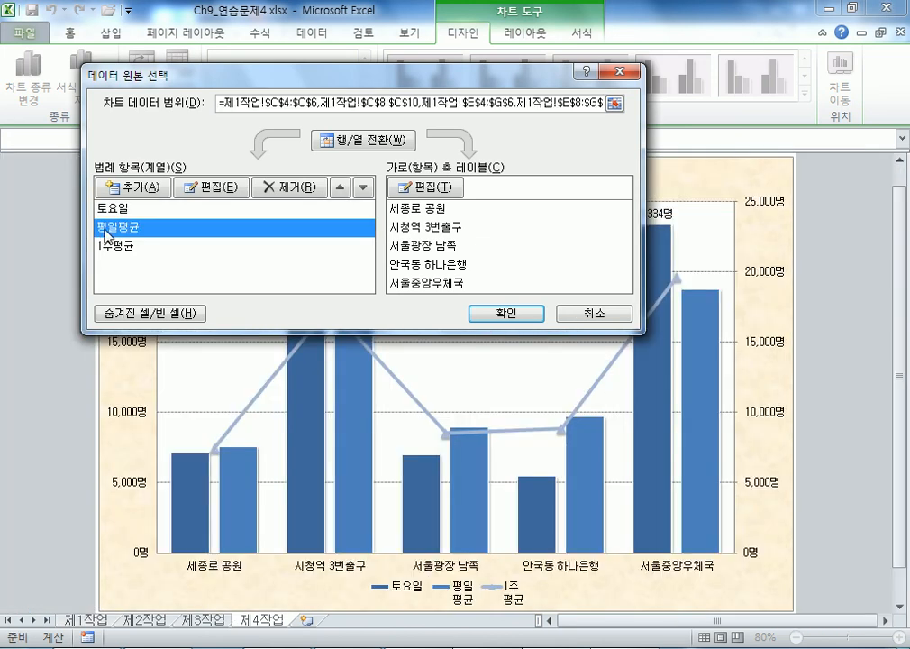
pyautogui.click(207, 188)
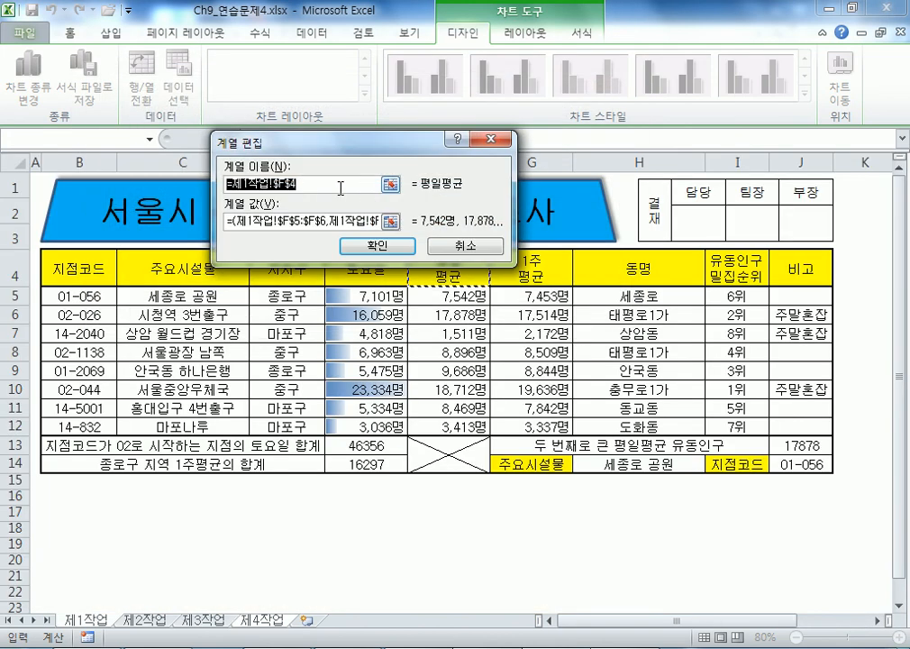
pyautogui.moveTo(350, 151); pyautogui.dragTo(345, 108)
pyautogui.write('평ㅇ')
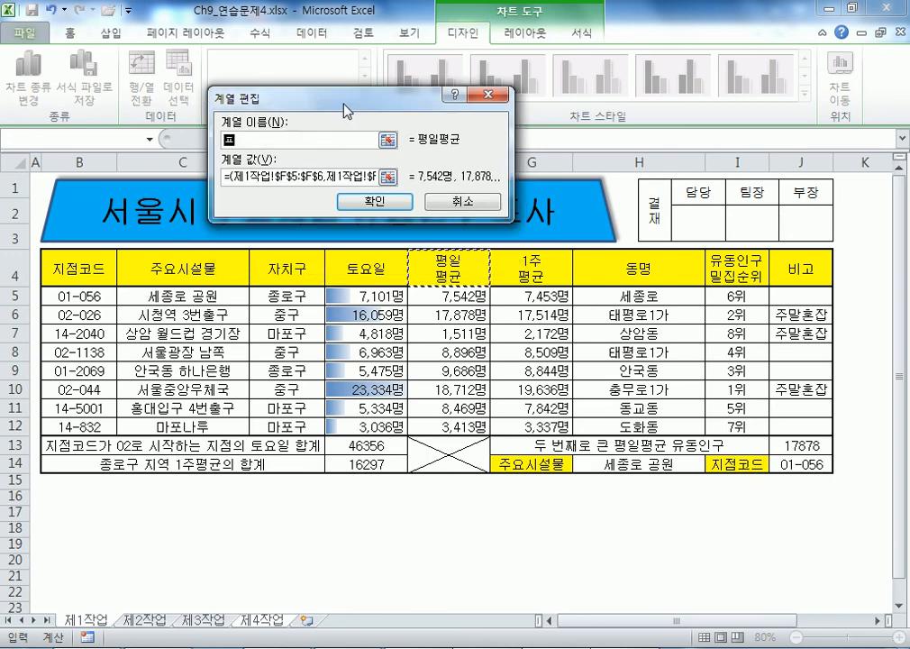
pyautogui.write('일평균')
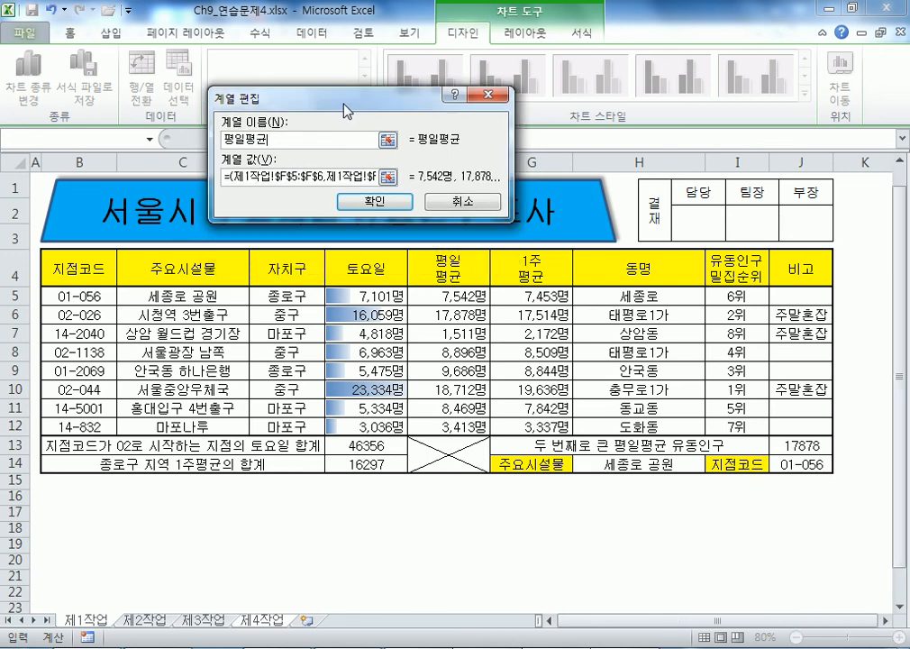
pyautogui.press('Return')
# - Replace the third series' cell-linked name with the text 1주평균, apply the data source changes, and deselect the chart
pyautogui.click(139, 252)
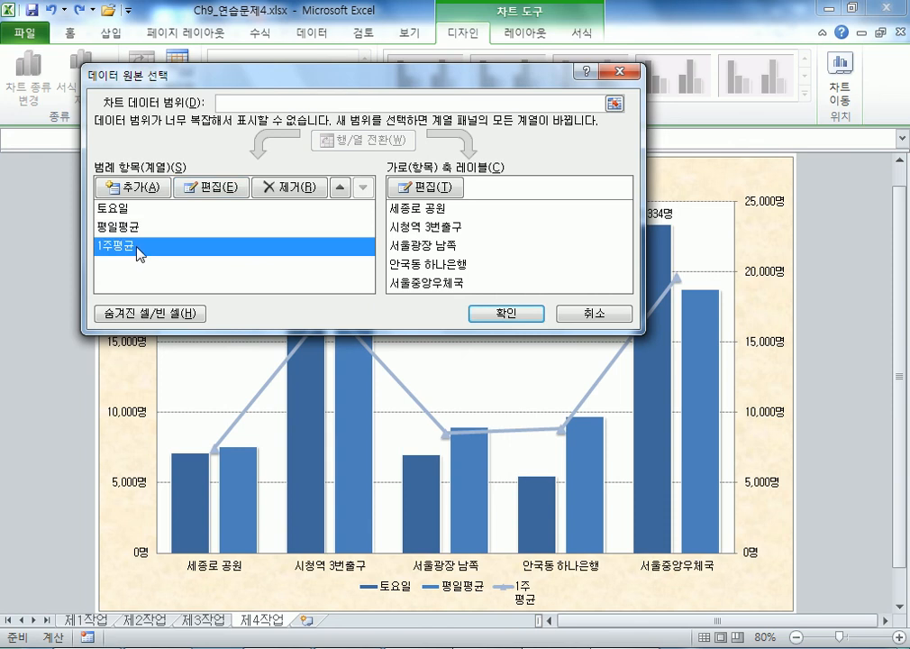
pyautogui.click(214, 189)
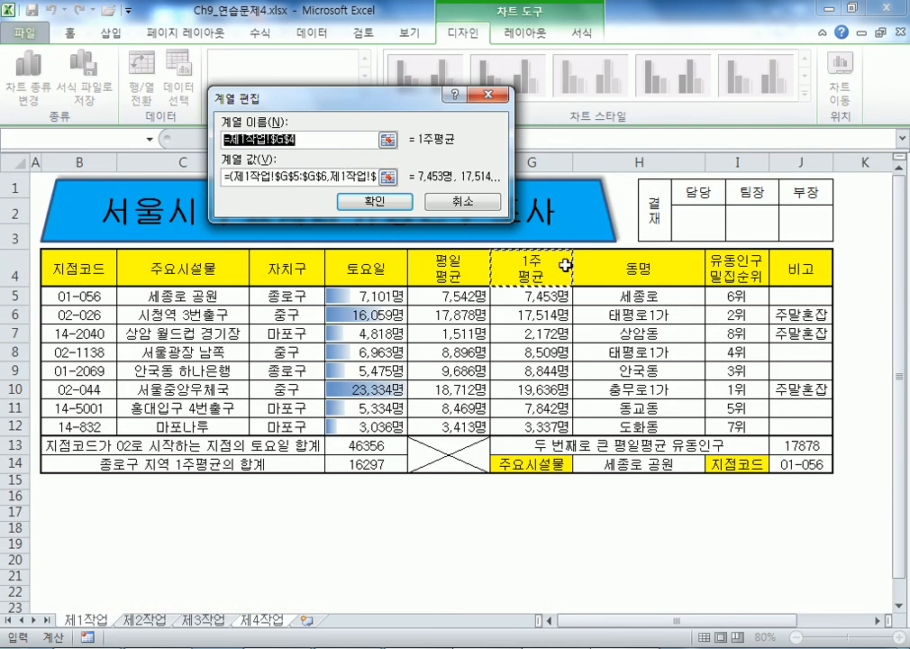
pyautogui.write('1')
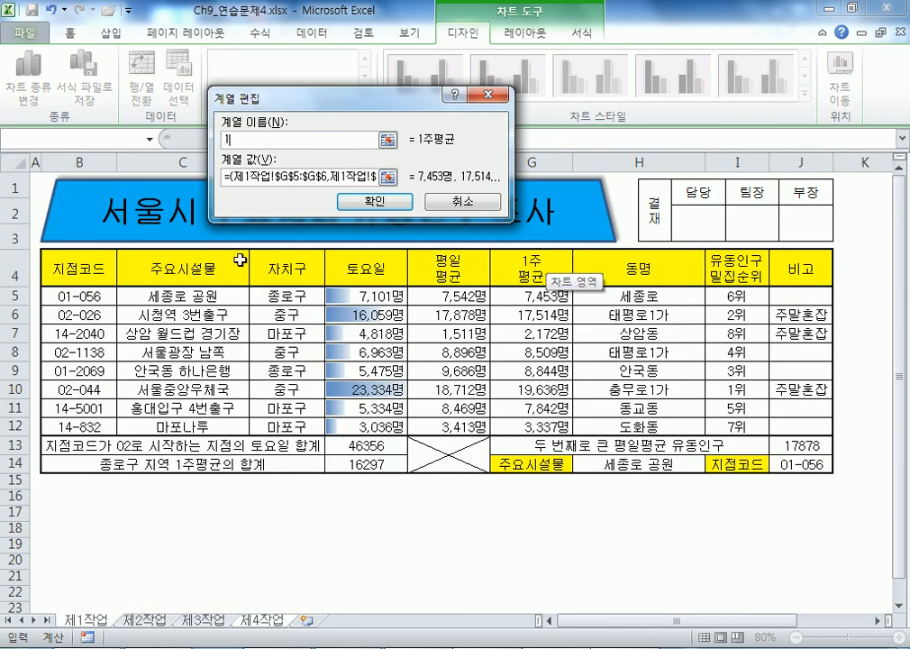
pyautogui.write('주평')
pyautogui.press('Return')
pyautogui.click(502, 313)
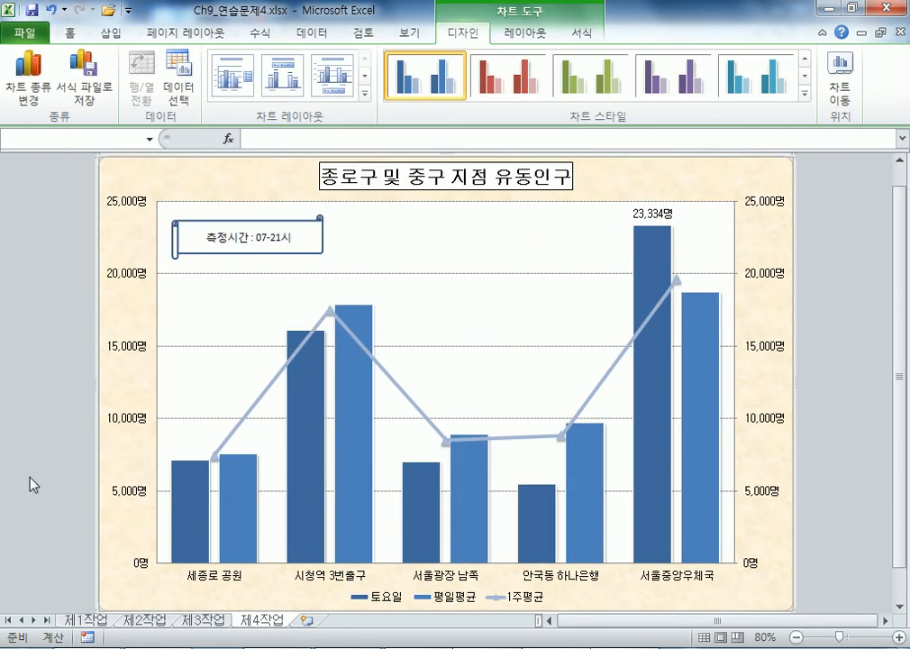
pyautogui.click(3, 461)
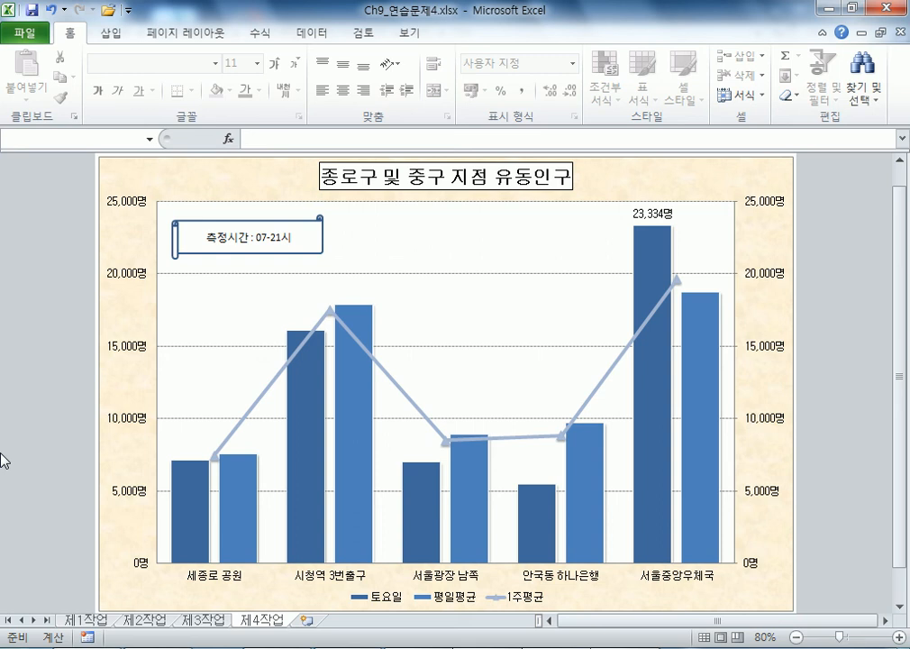
pyautogui.click(236, 647)
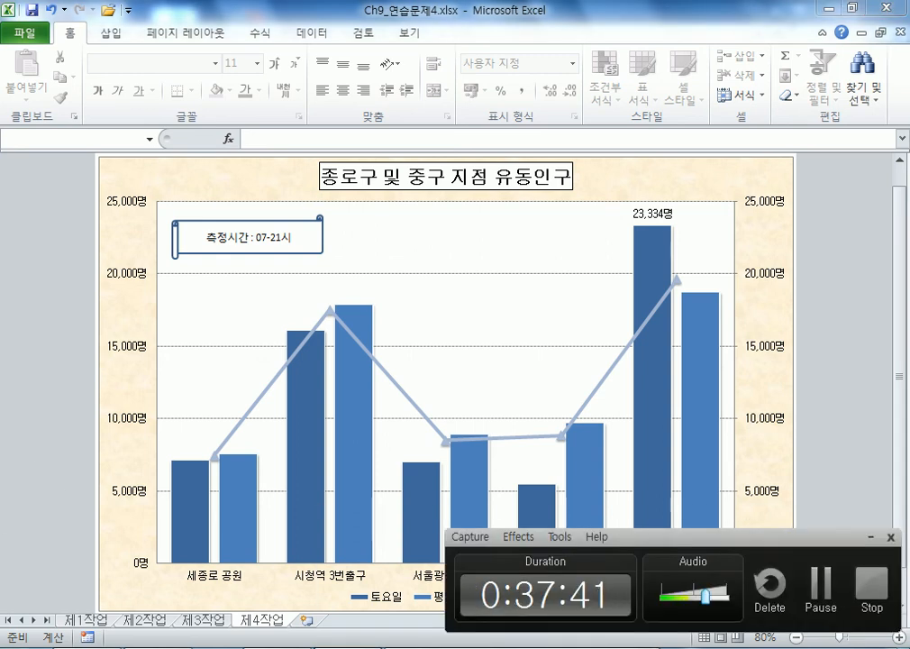